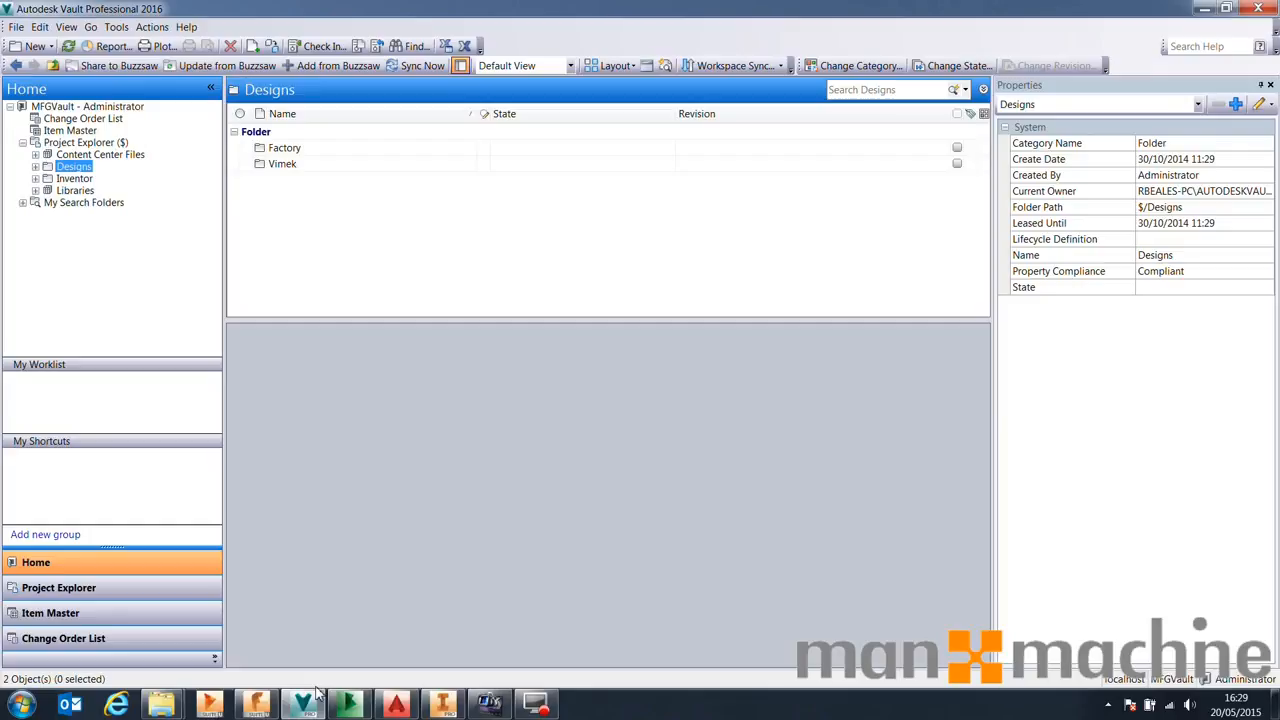
# Switch to Buzzsaw and browse the New Factory Design project and its Architectural Drawing folder
pyautogui.click(352, 705)
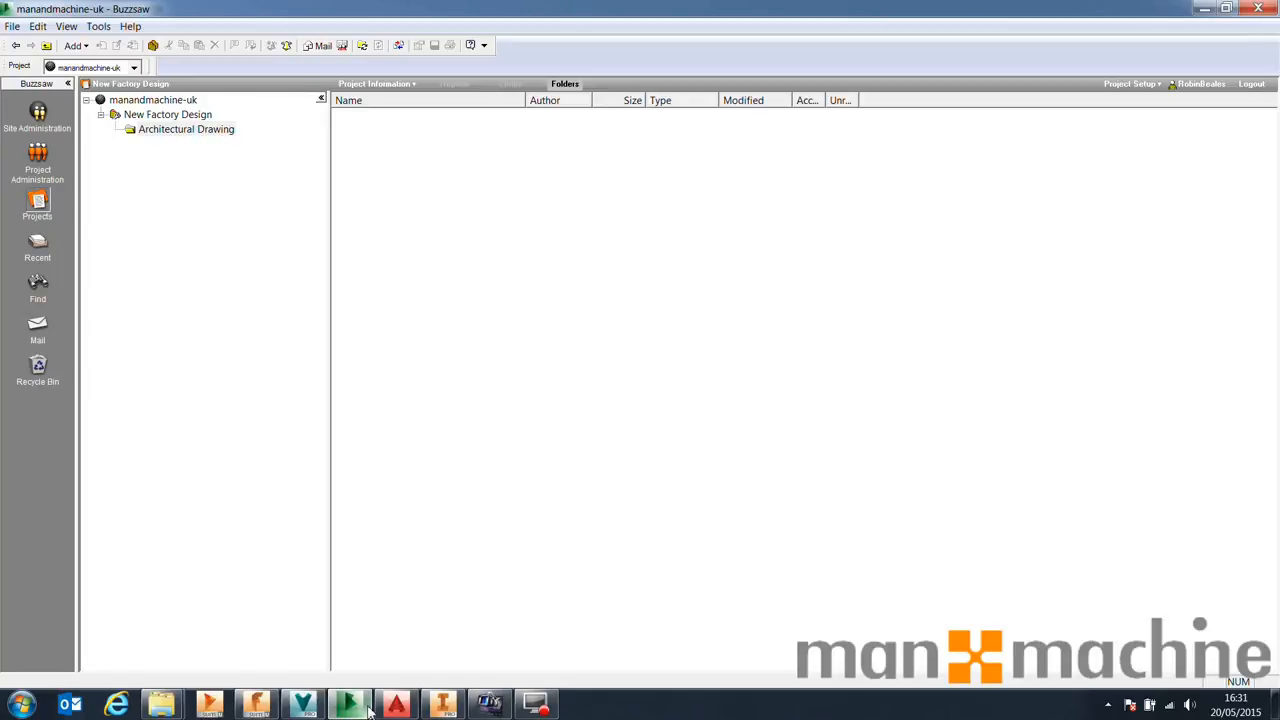
pyautogui.click(185, 115)
pyautogui.click(150, 100)
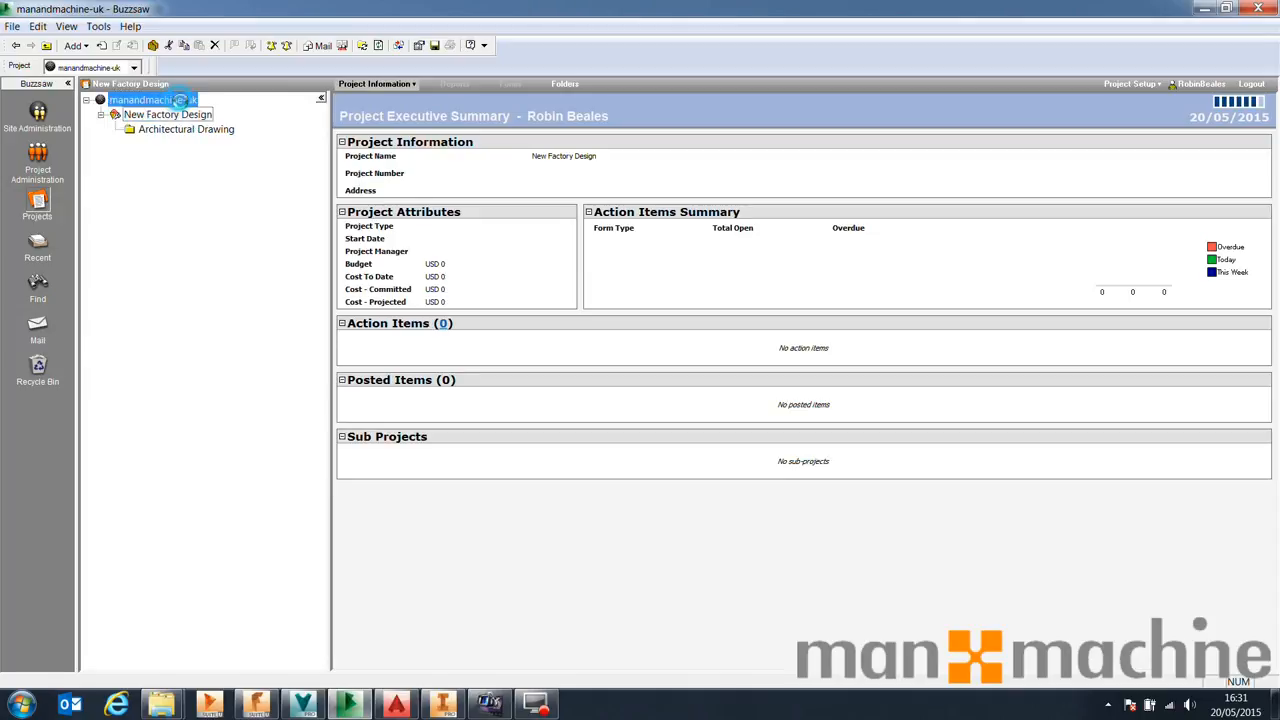
pyautogui.click(155, 115)
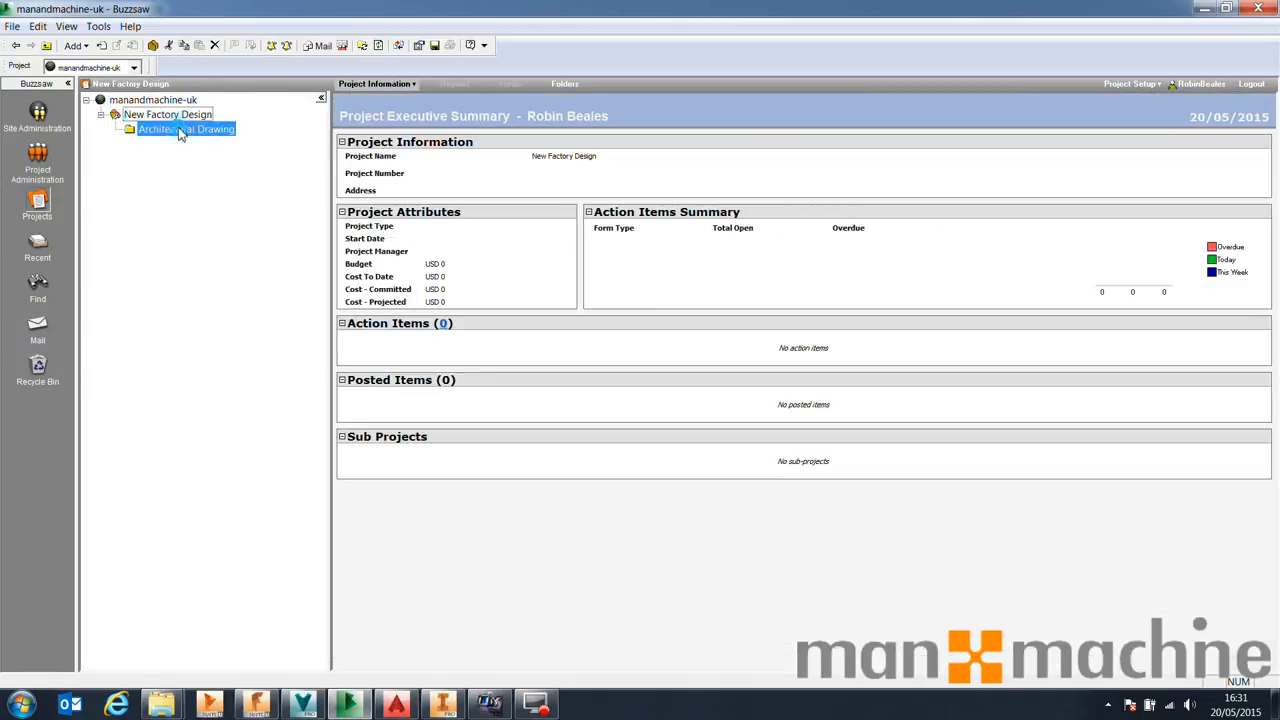
pyautogui.click(180, 137)
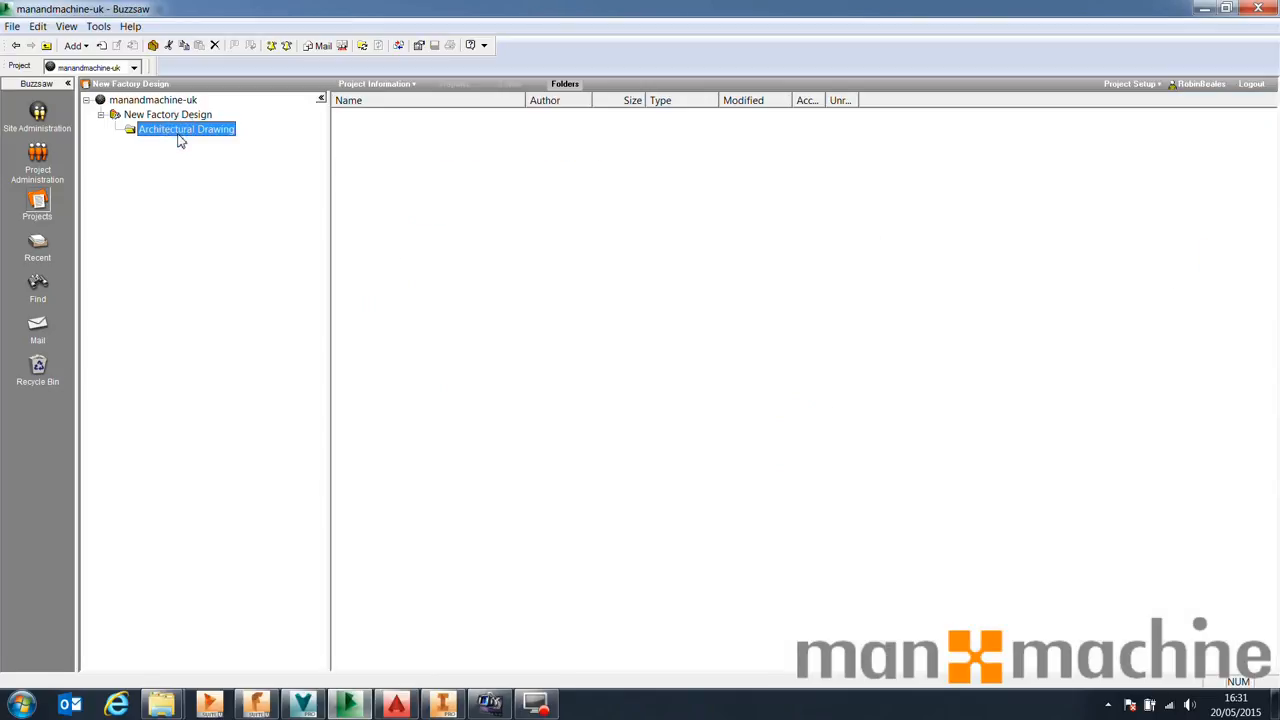
# Select the New Factory Design project in the site tree to show its executive summary
pyautogui.click(172, 101)
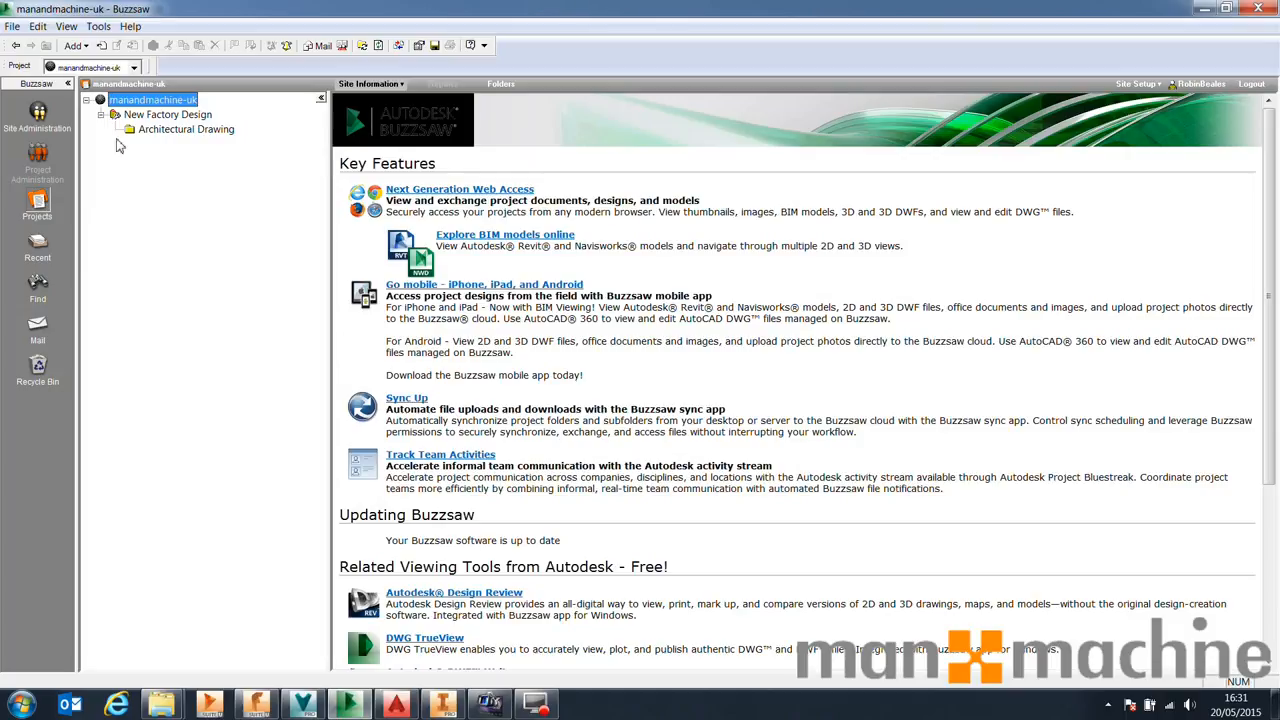
pyautogui.rightClick(138, 176)
pyautogui.rightClick(162, 117)
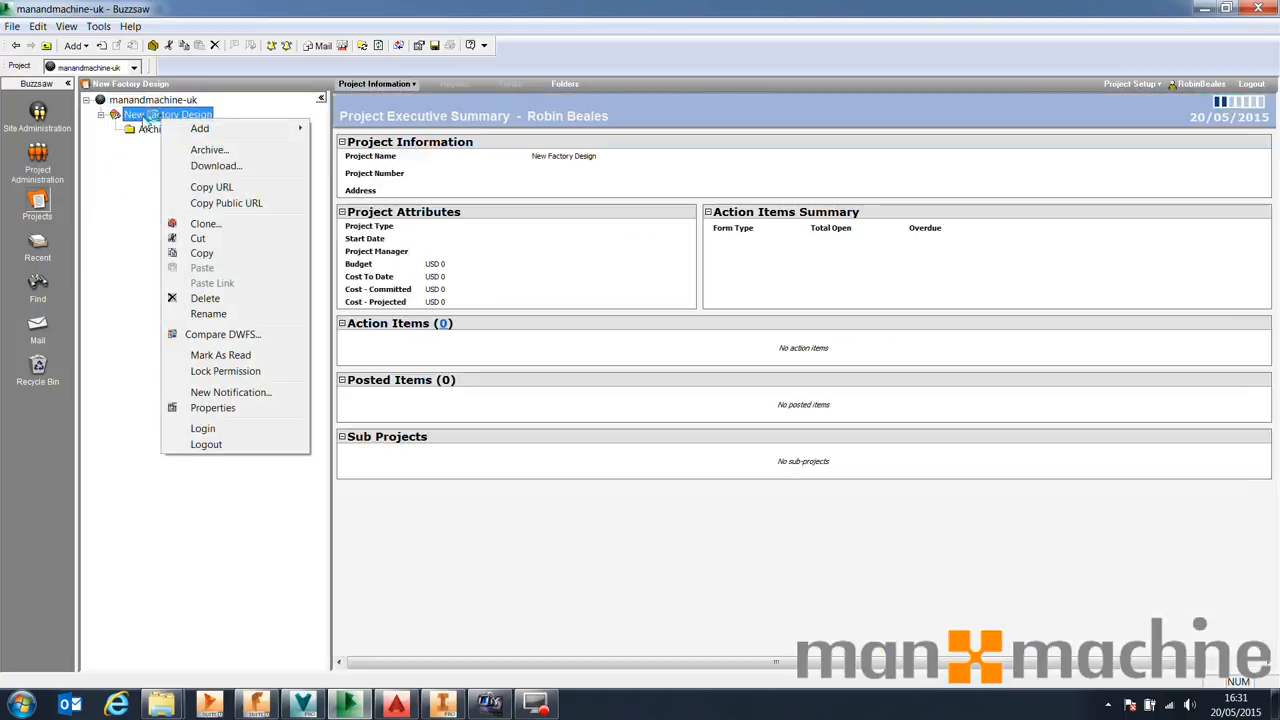
pyautogui.click(144, 116)
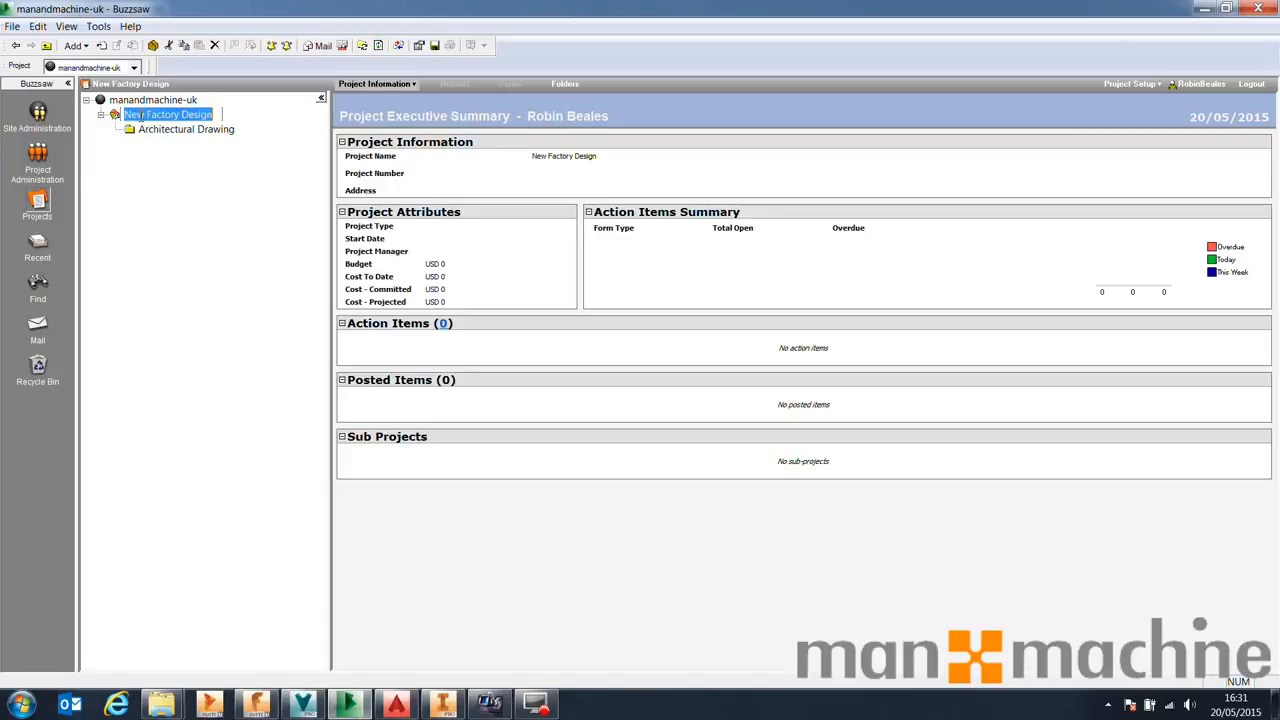
pyautogui.click(116, 117)
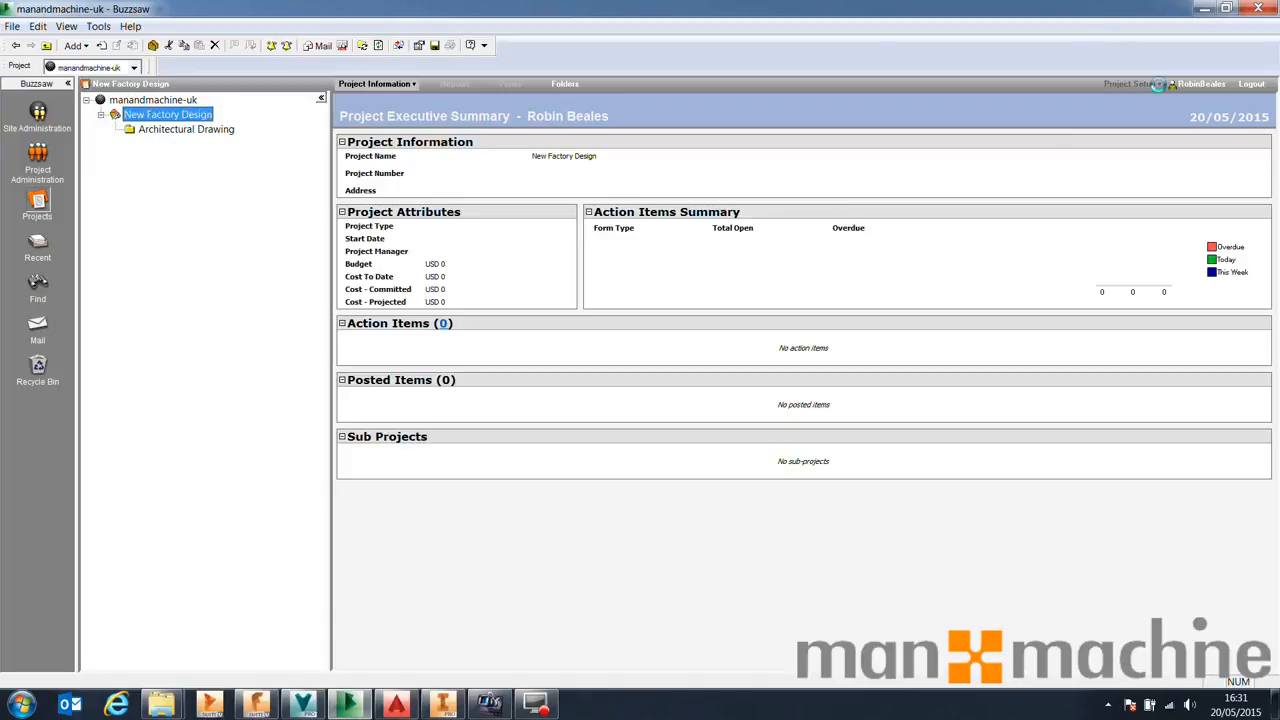
# Open the Business Processes page of the New Factory Design project setup
pyautogui.click(1157, 85)
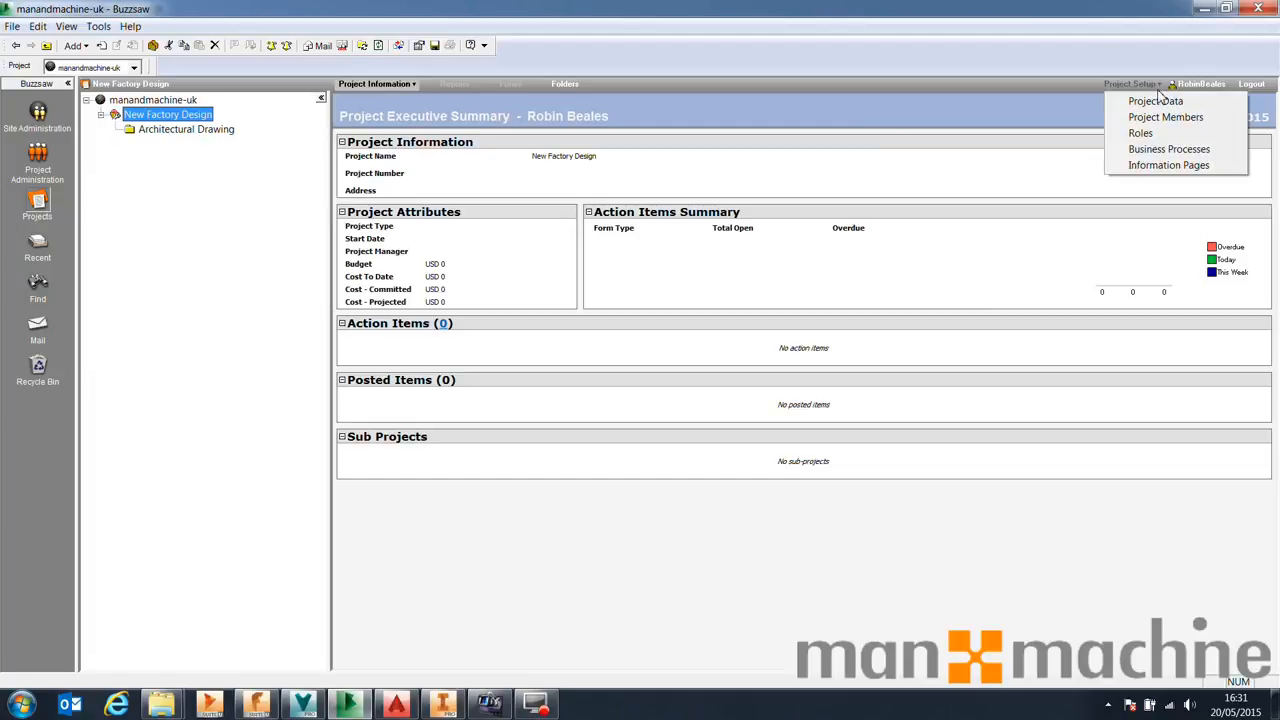
pyautogui.click(1170, 149)
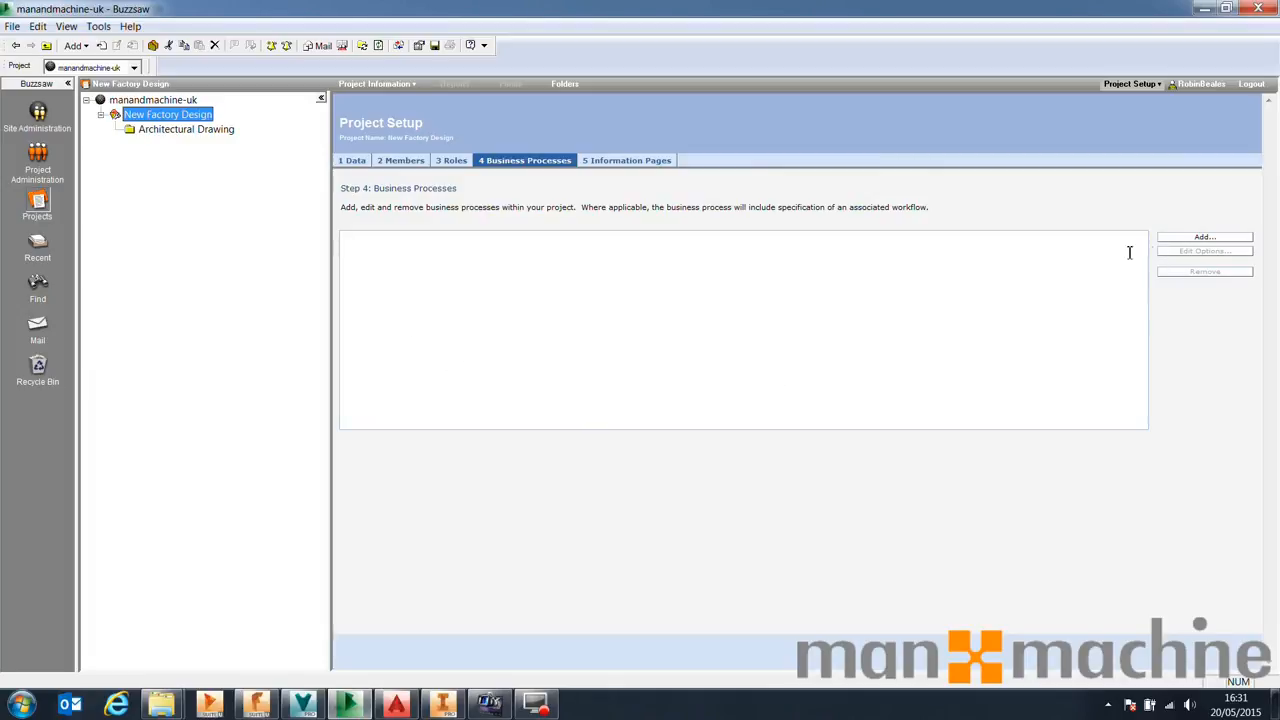
# Review the business process types and workflows offered when adding a business process, then cancel
pyautogui.click(1205, 238)
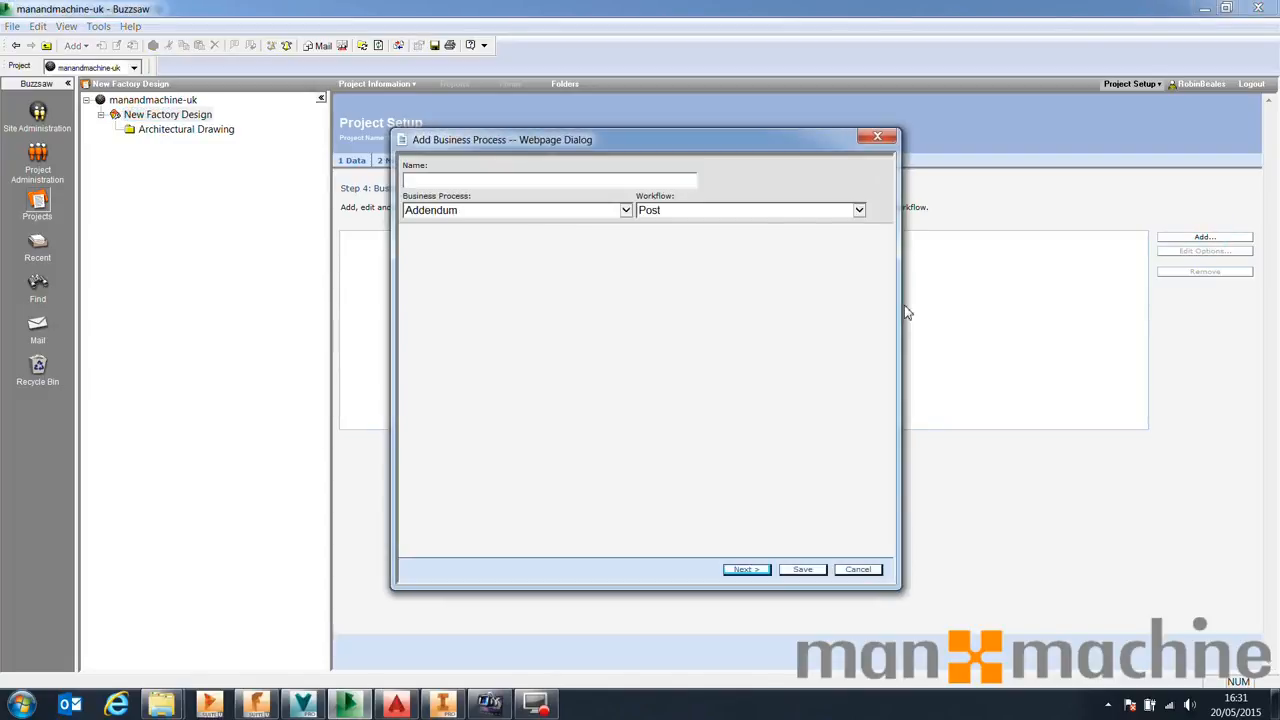
pyautogui.click(625, 212)
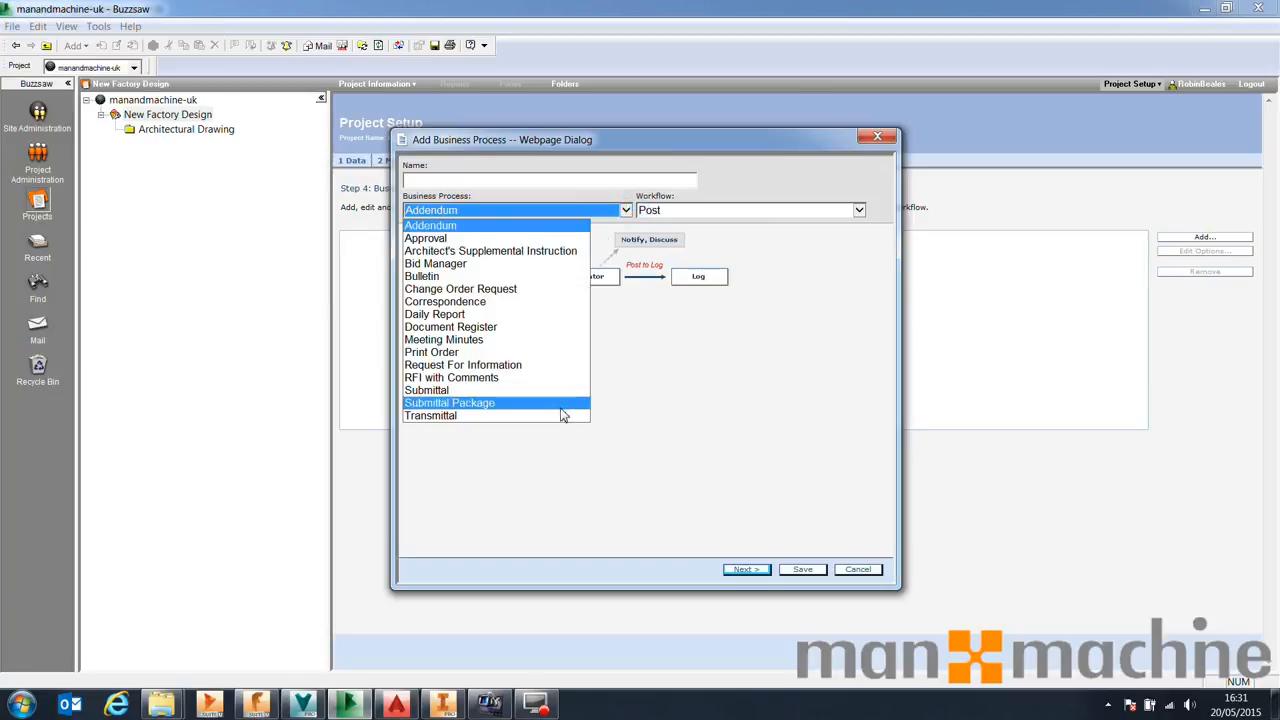
pyautogui.click(488, 240)
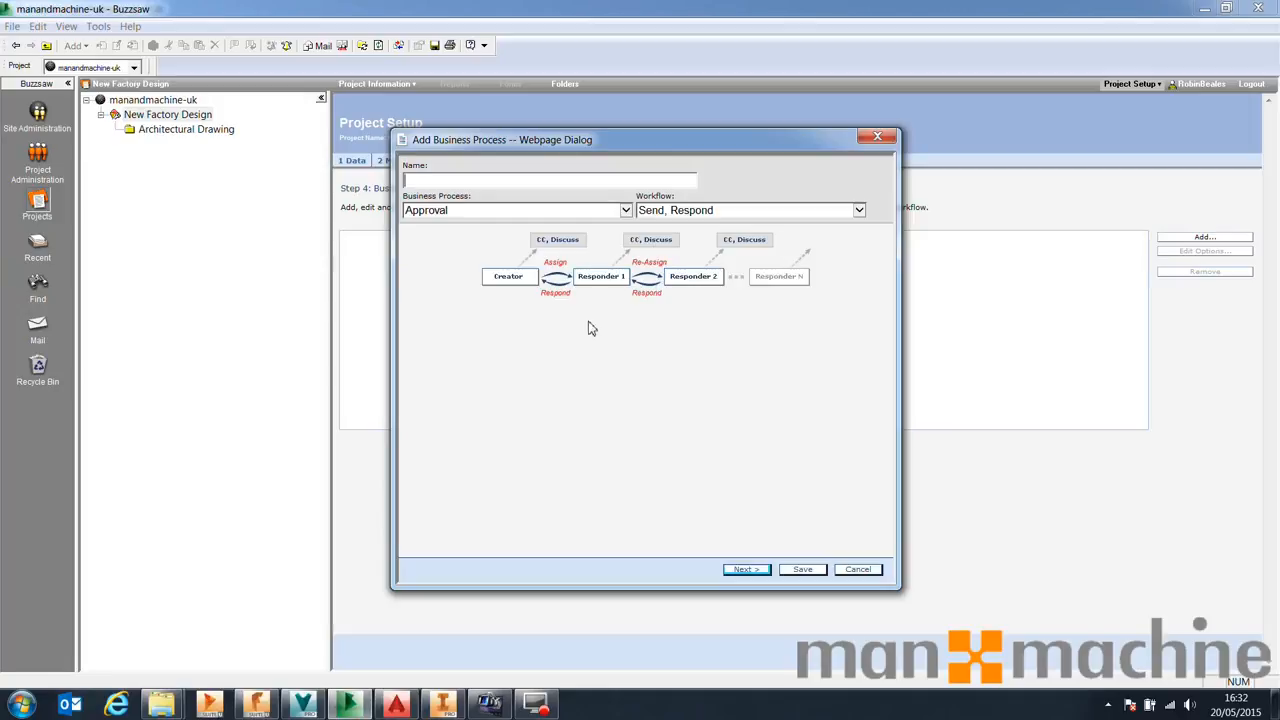
pyautogui.click(625, 210)
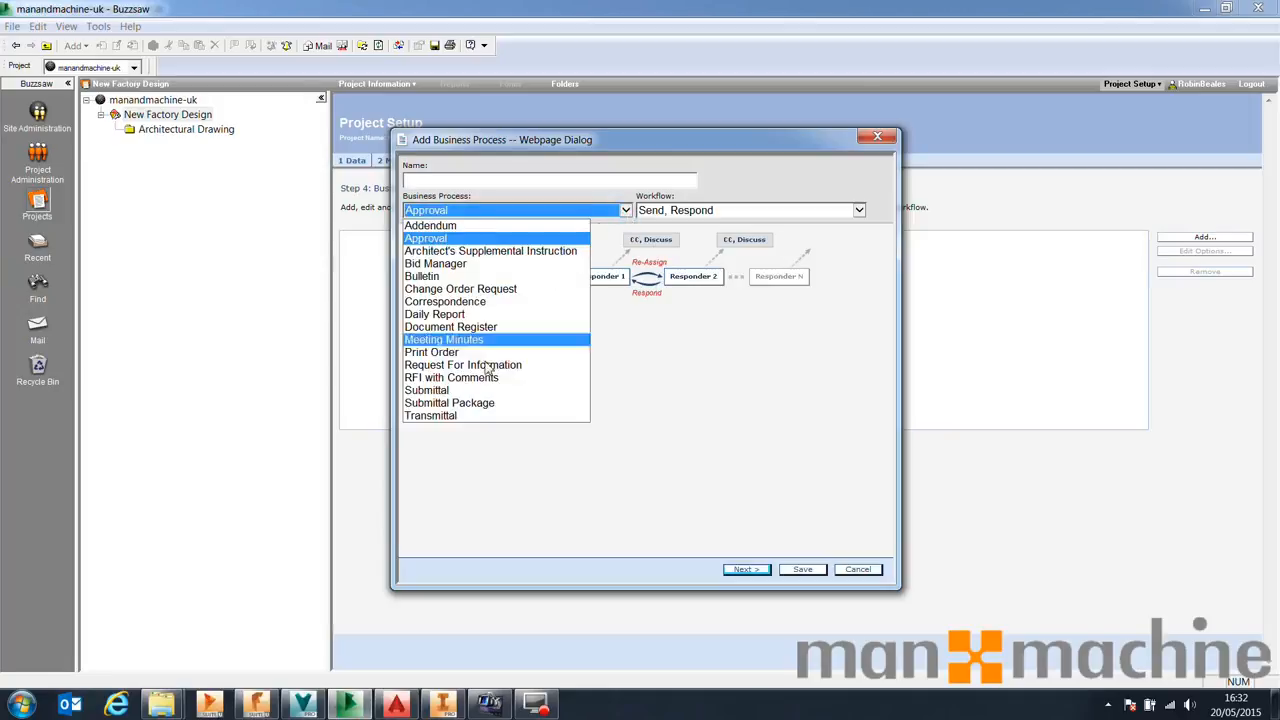
pyautogui.click(460, 390)
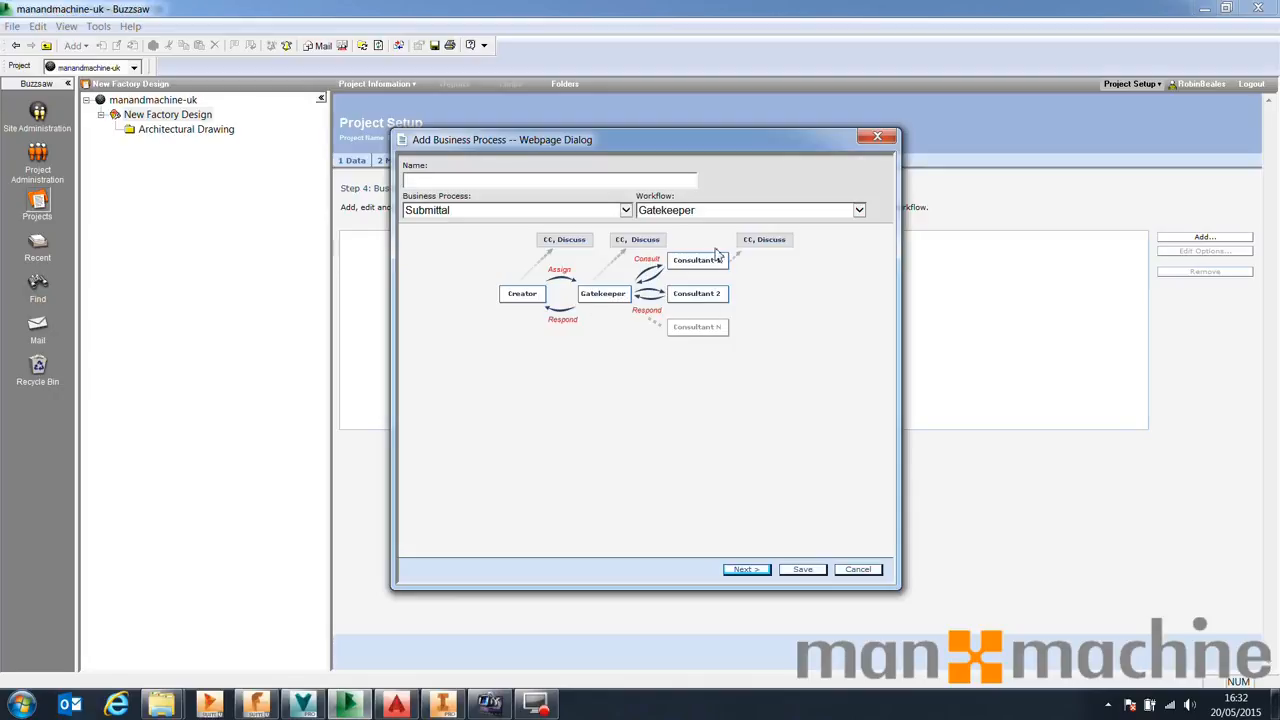
pyautogui.click(700, 211)
pyautogui.click(680, 251)
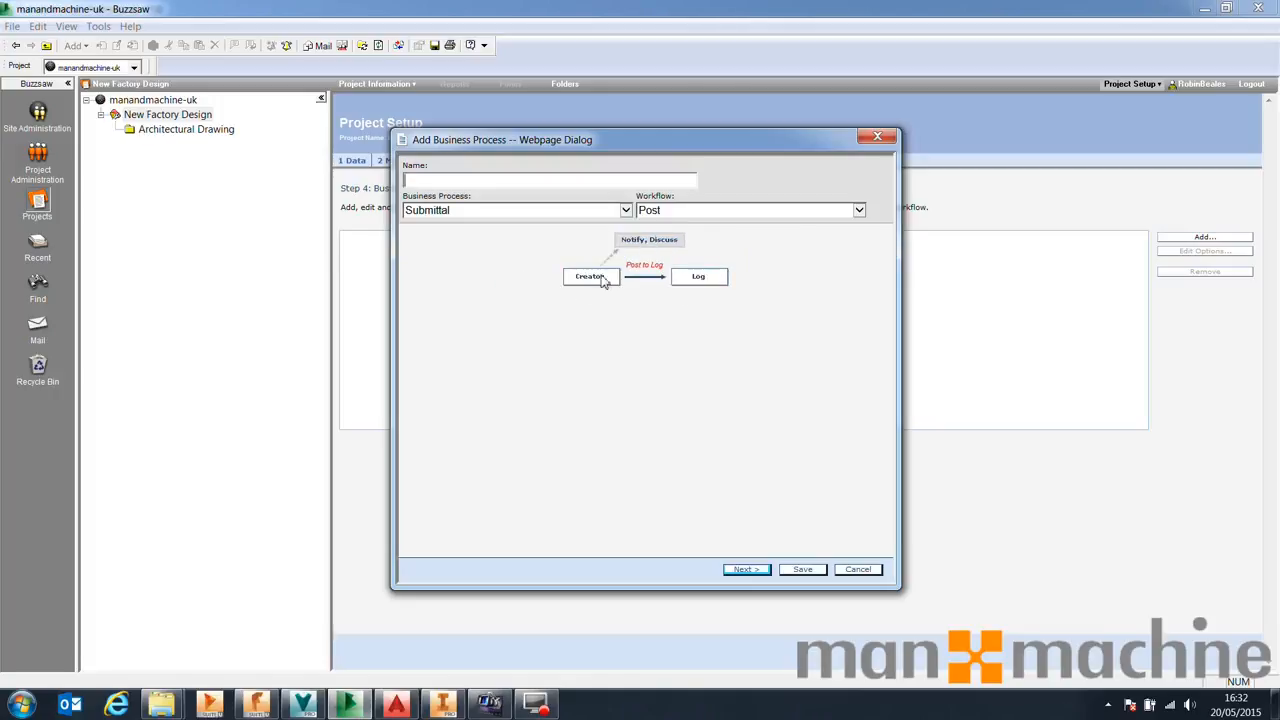
pyautogui.click(626, 212)
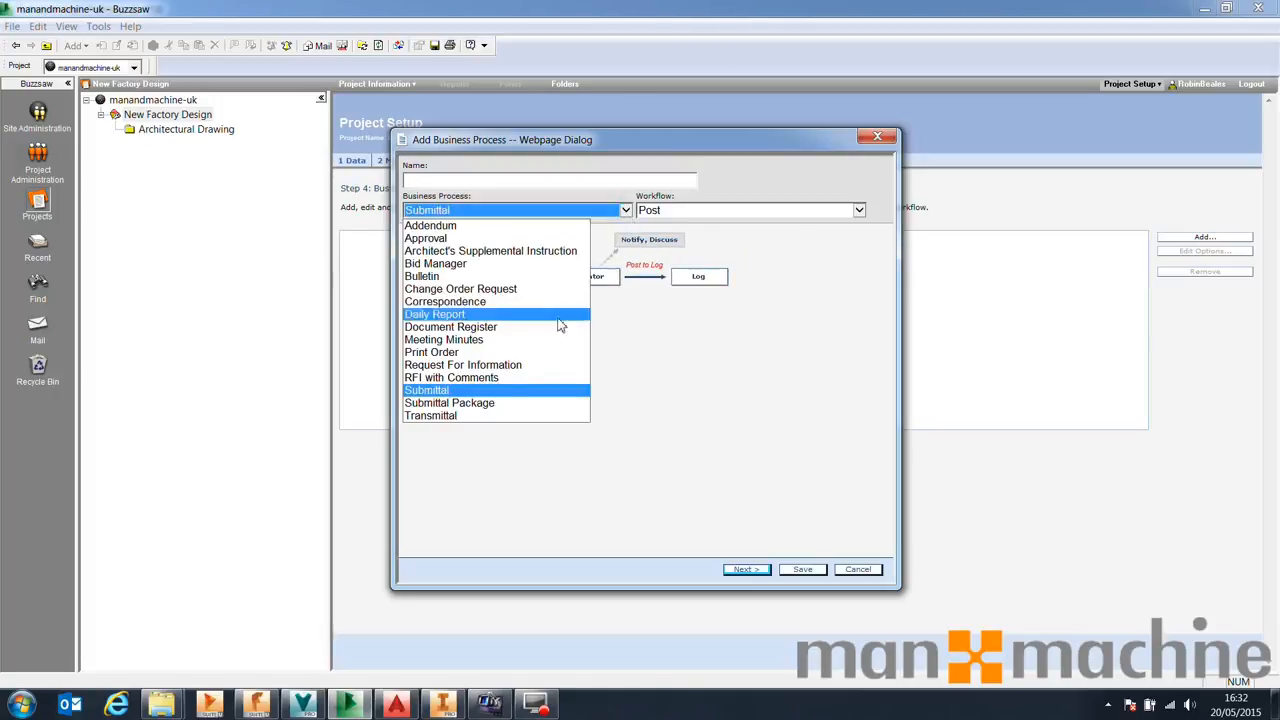
pyautogui.click(484, 354)
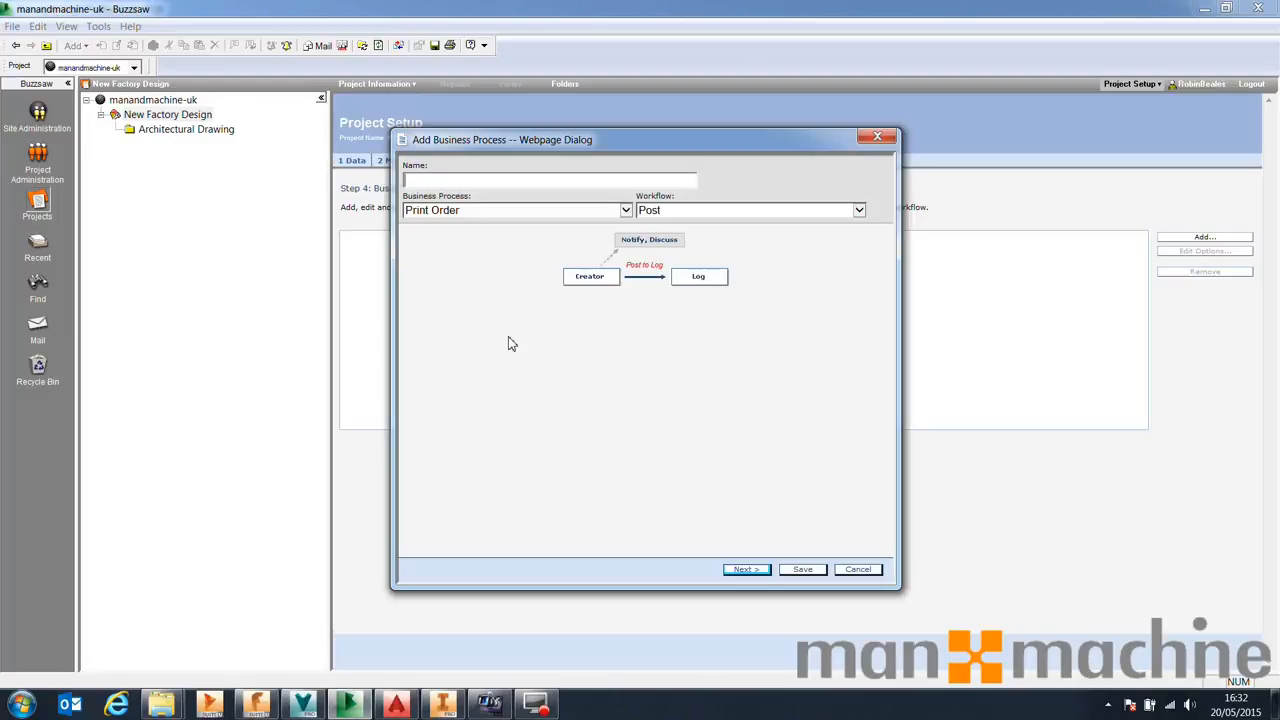
pyautogui.click(858, 569)
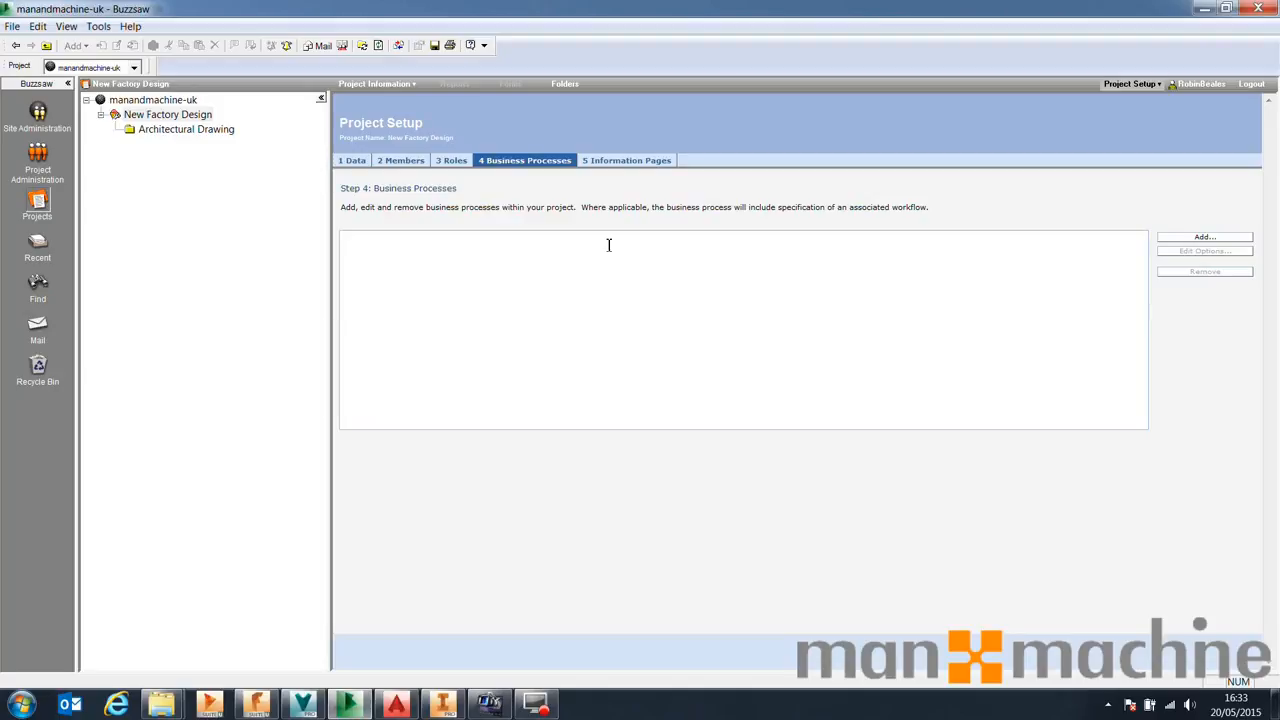
# Return to the New Factory Design project's executive summary
pyautogui.click(408, 84)
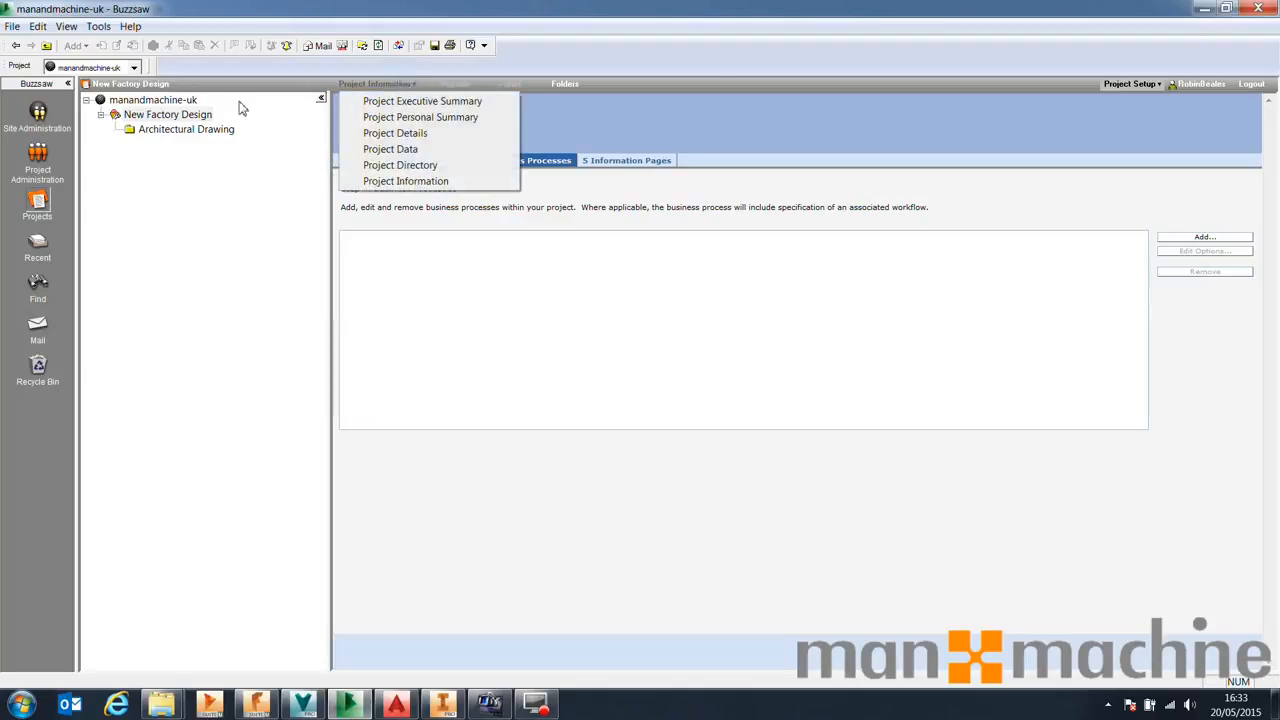
pyautogui.click(142, 116)
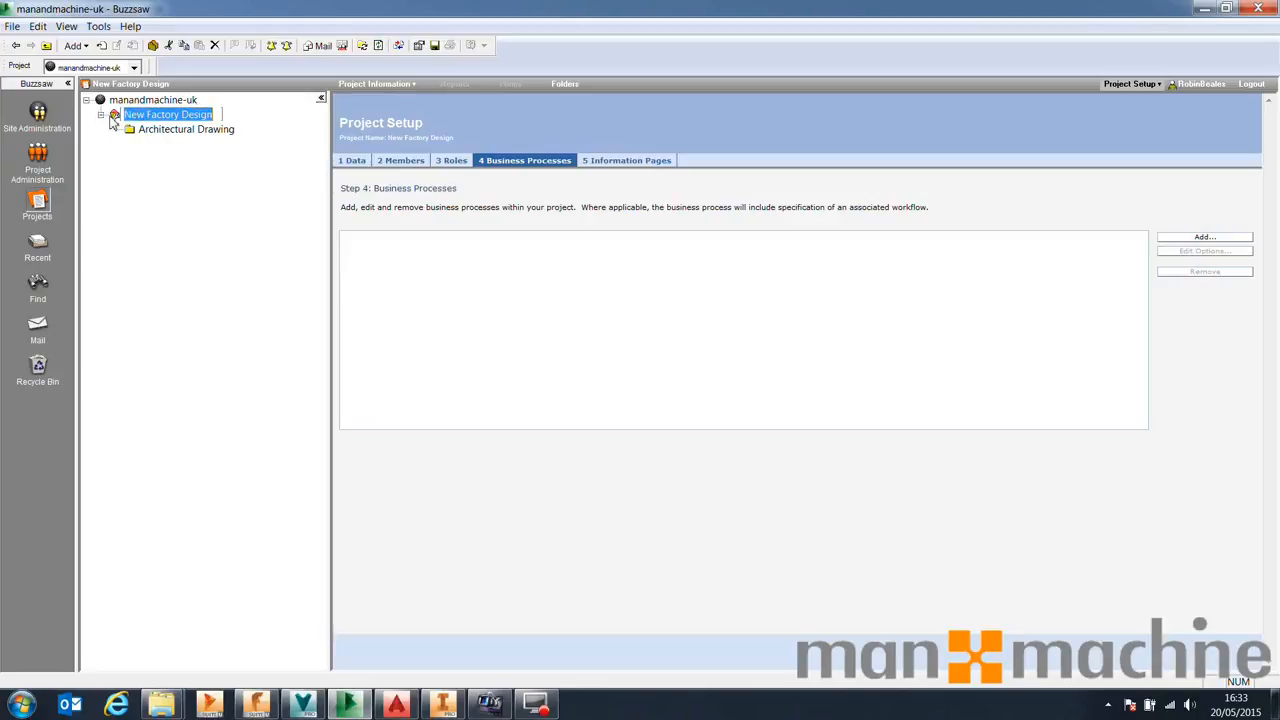
pyautogui.click(400, 84)
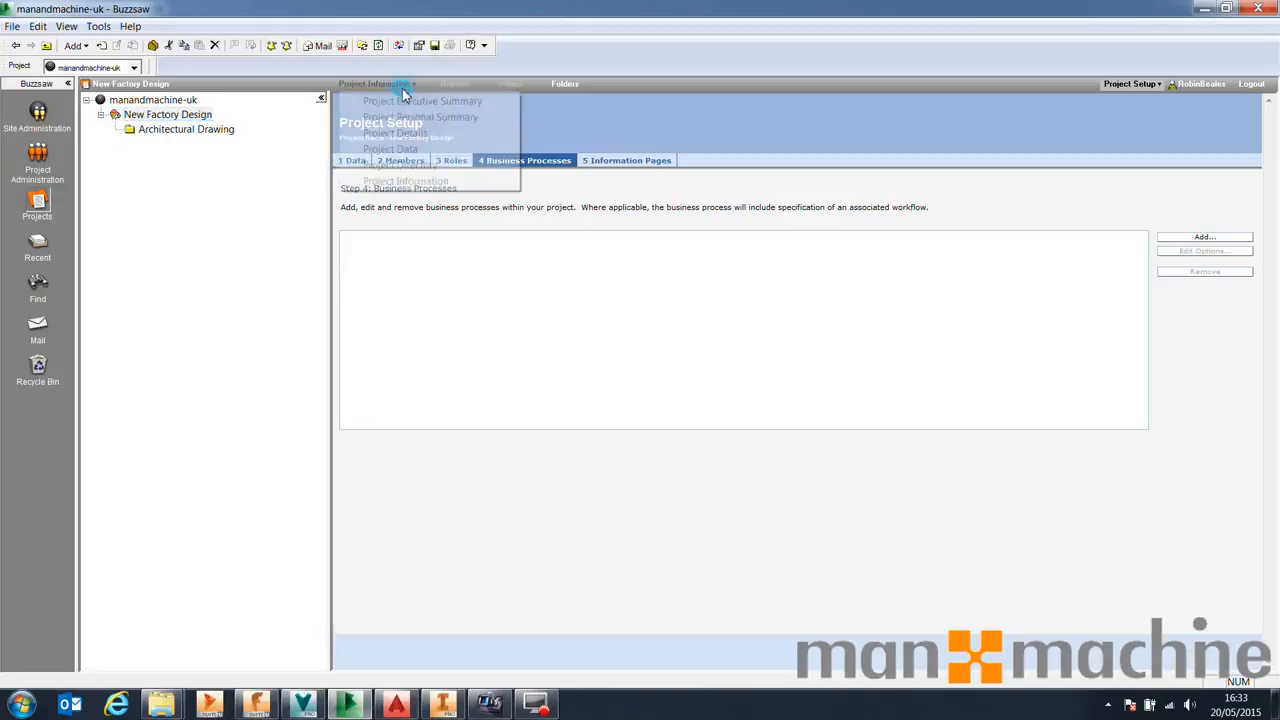
pyautogui.click(404, 104)
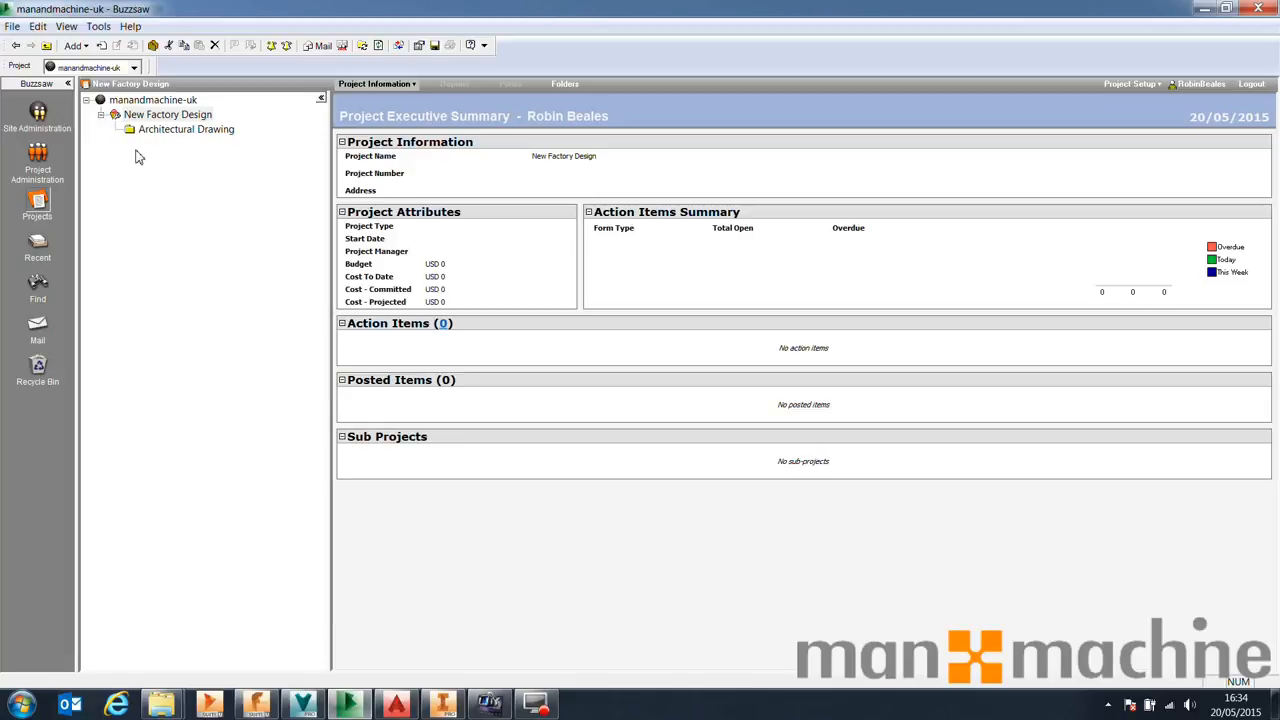
# Minimize Buzzsaw and open the Project Sync Settings in Vault
pyautogui.click(1200, 10)
pyautogui.click(438, 238)
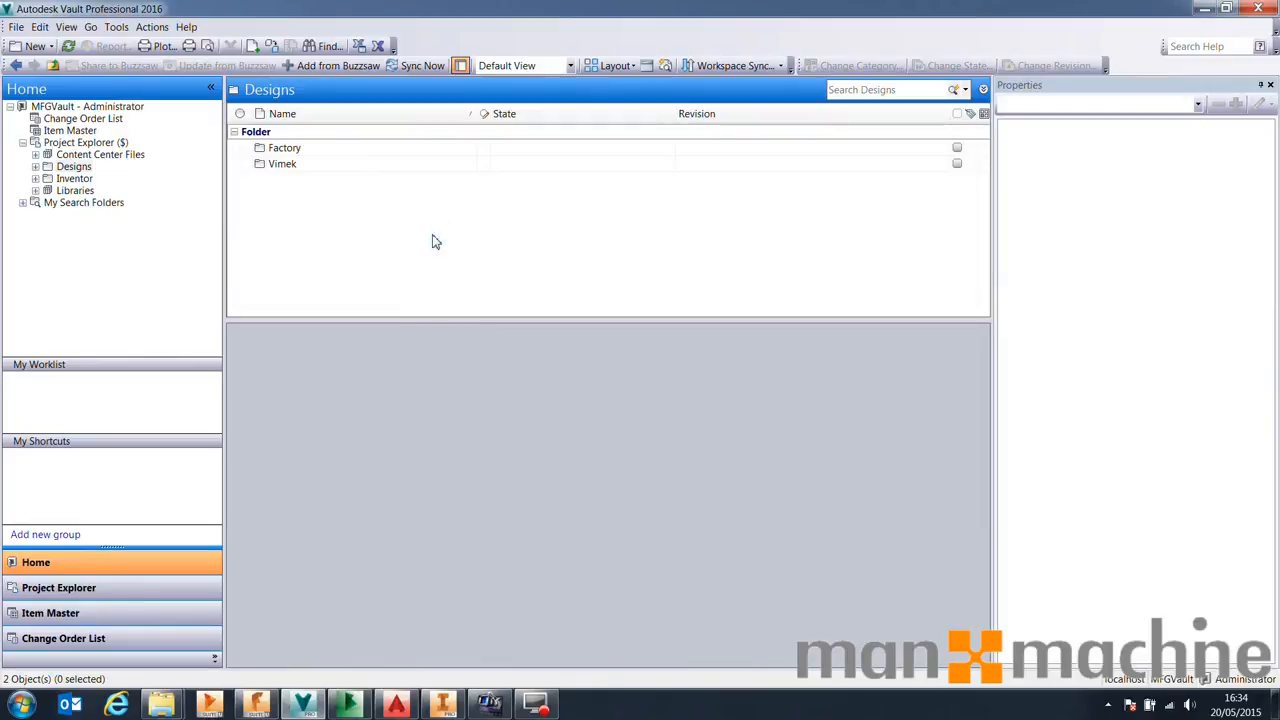
pyautogui.click(118, 27)
pyautogui.moveTo(152, 27)
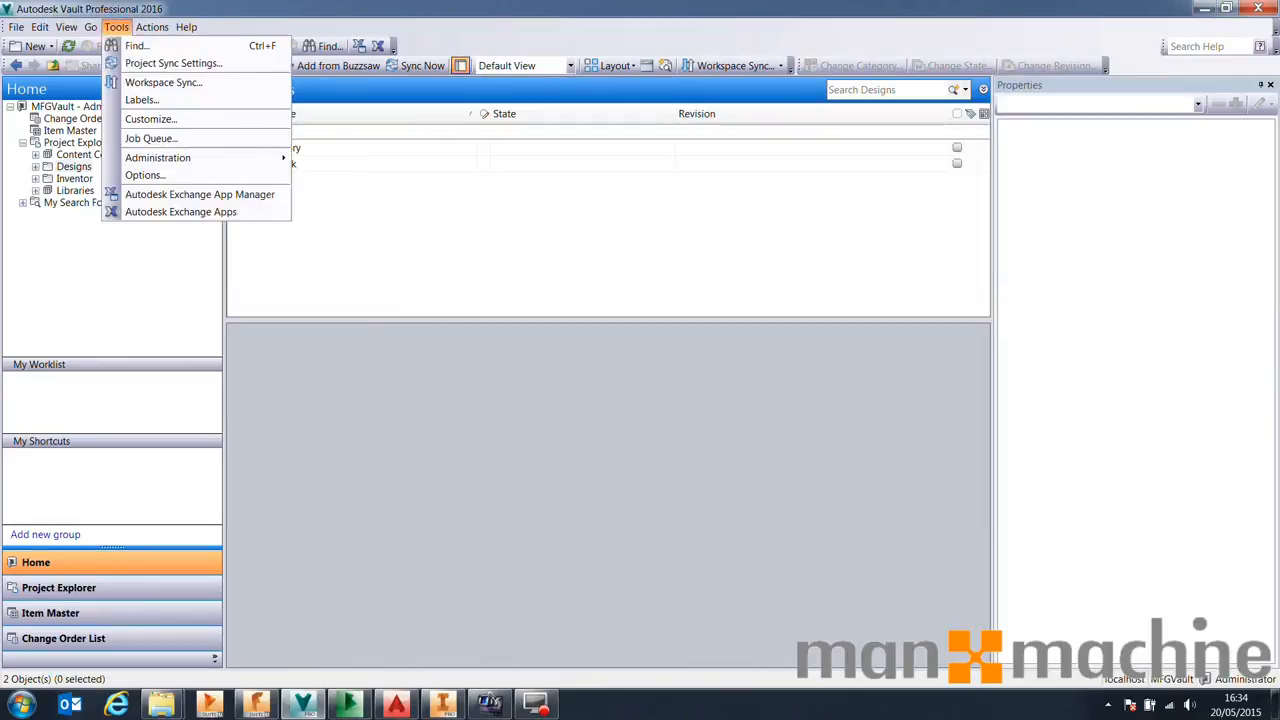
pyautogui.click(137, 62)
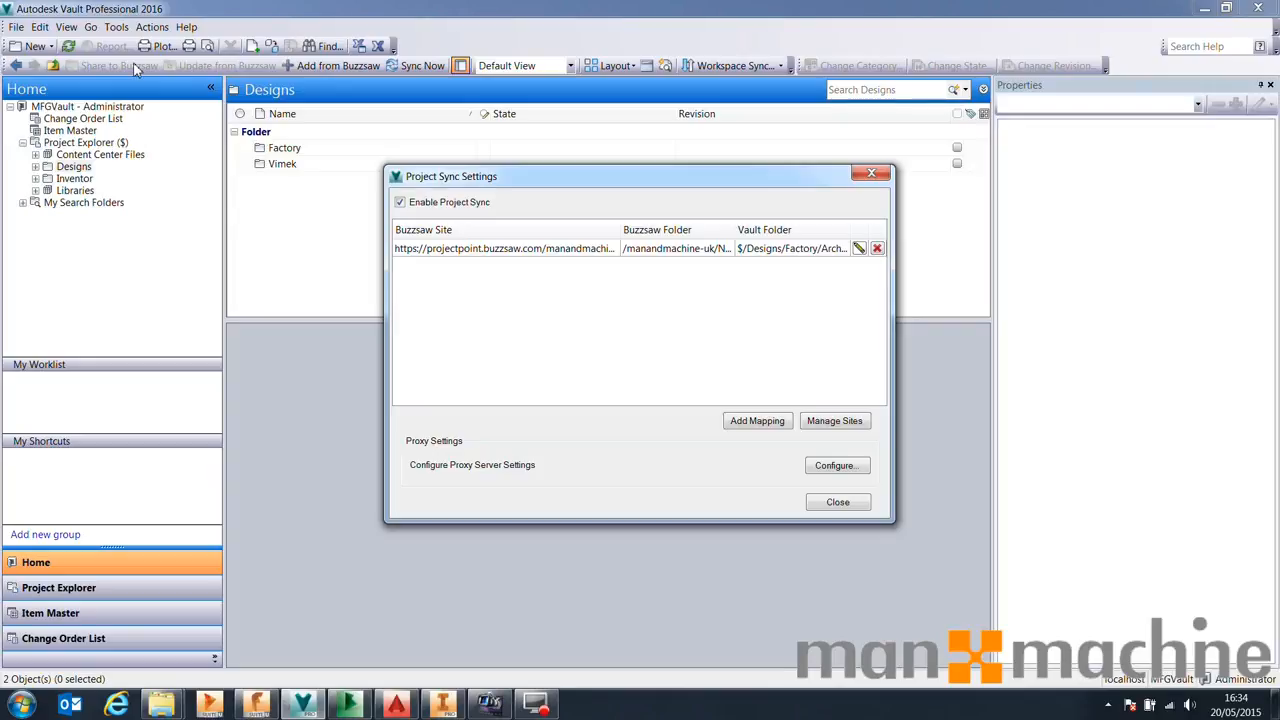
# Inspect the manandmachine-uk site's synchronization settings, then close all sync dialogs without changes
pyautogui.click(828, 424)
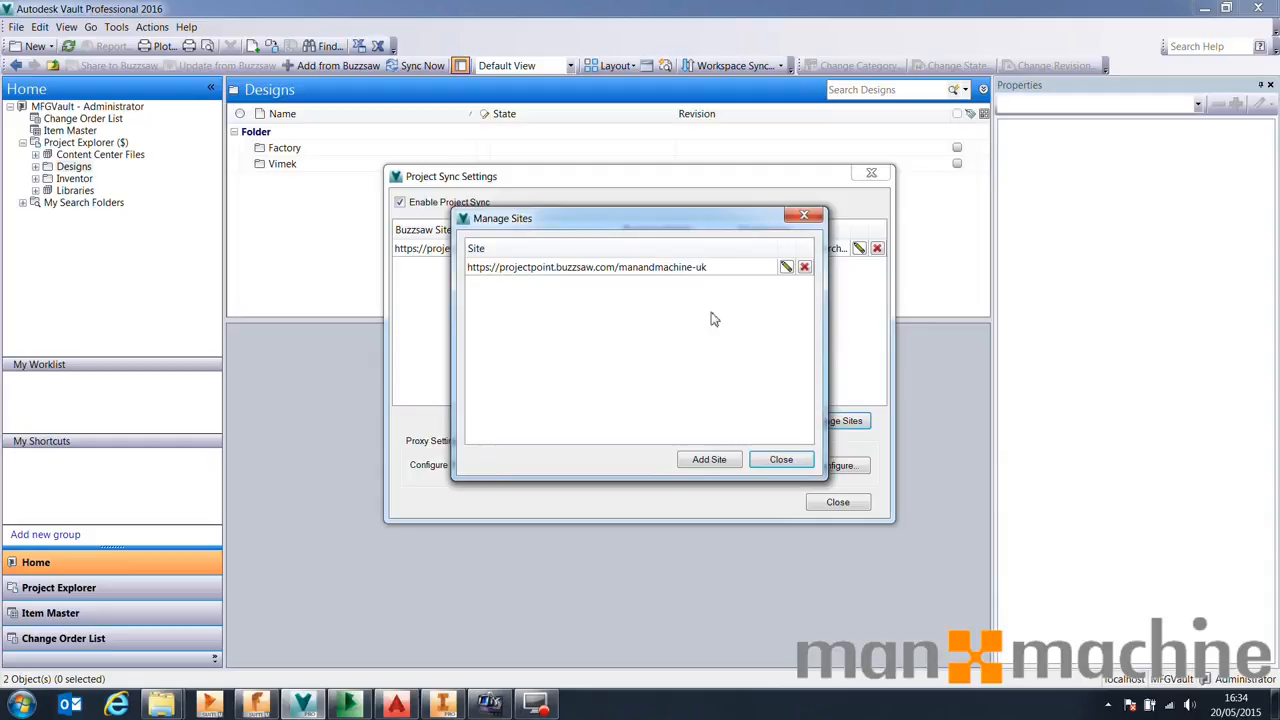
pyautogui.click(786, 266)
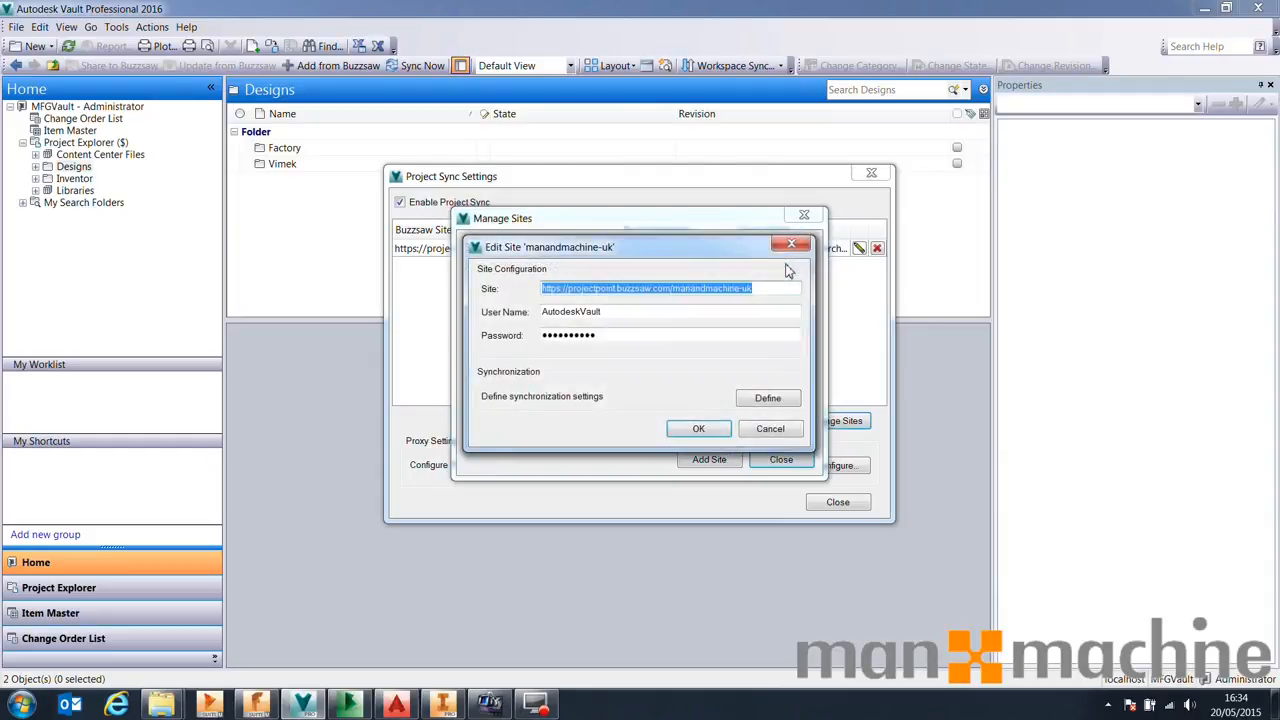
pyautogui.click(769, 399)
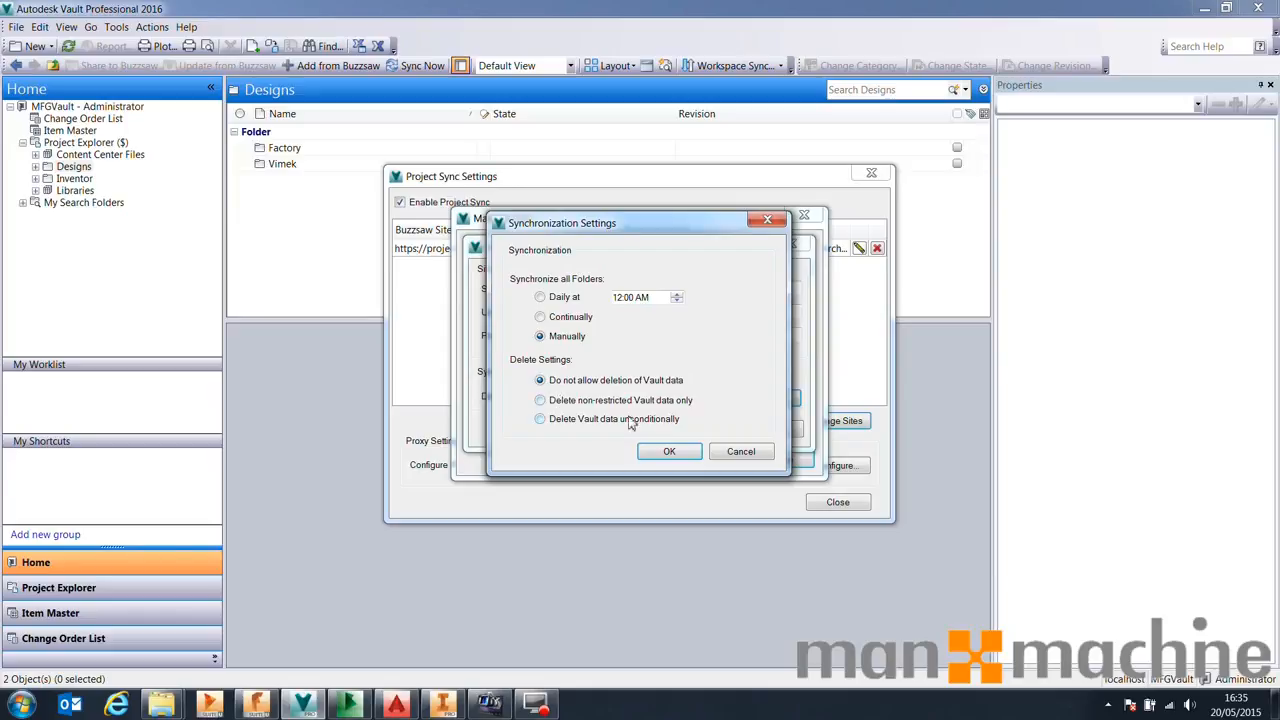
pyautogui.click(662, 449)
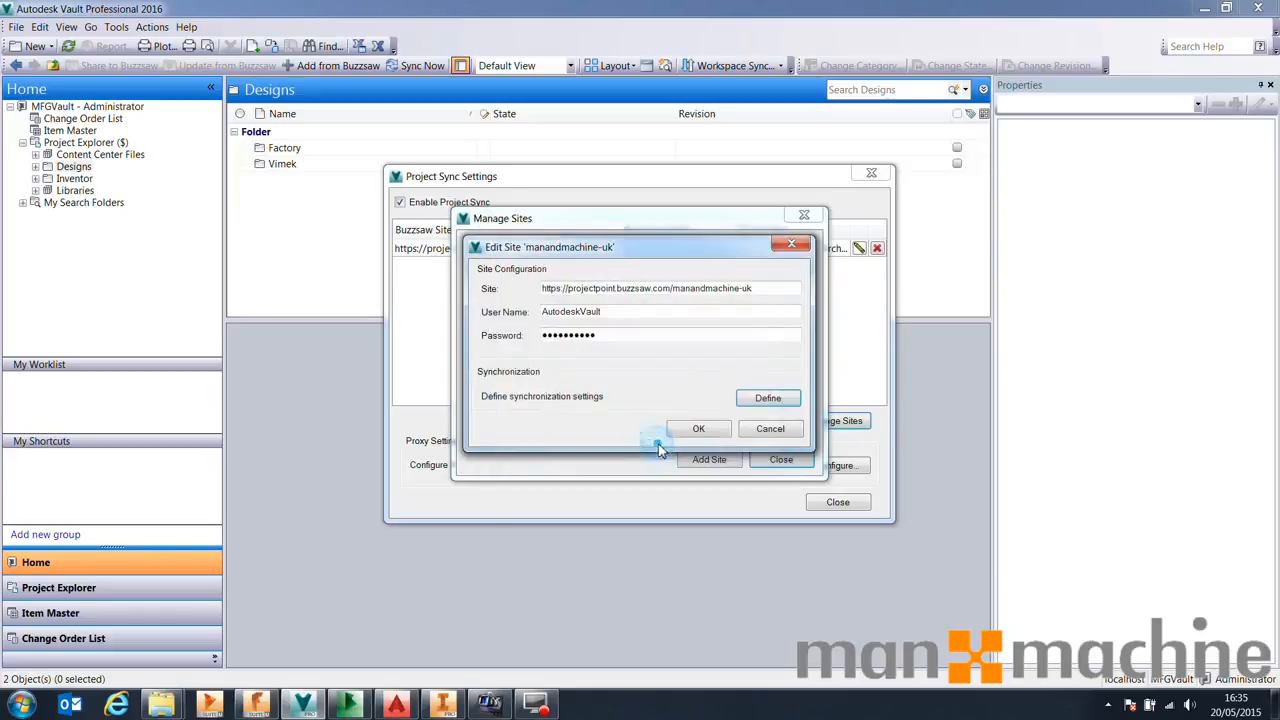
pyautogui.click(763, 430)
pyautogui.click(778, 459)
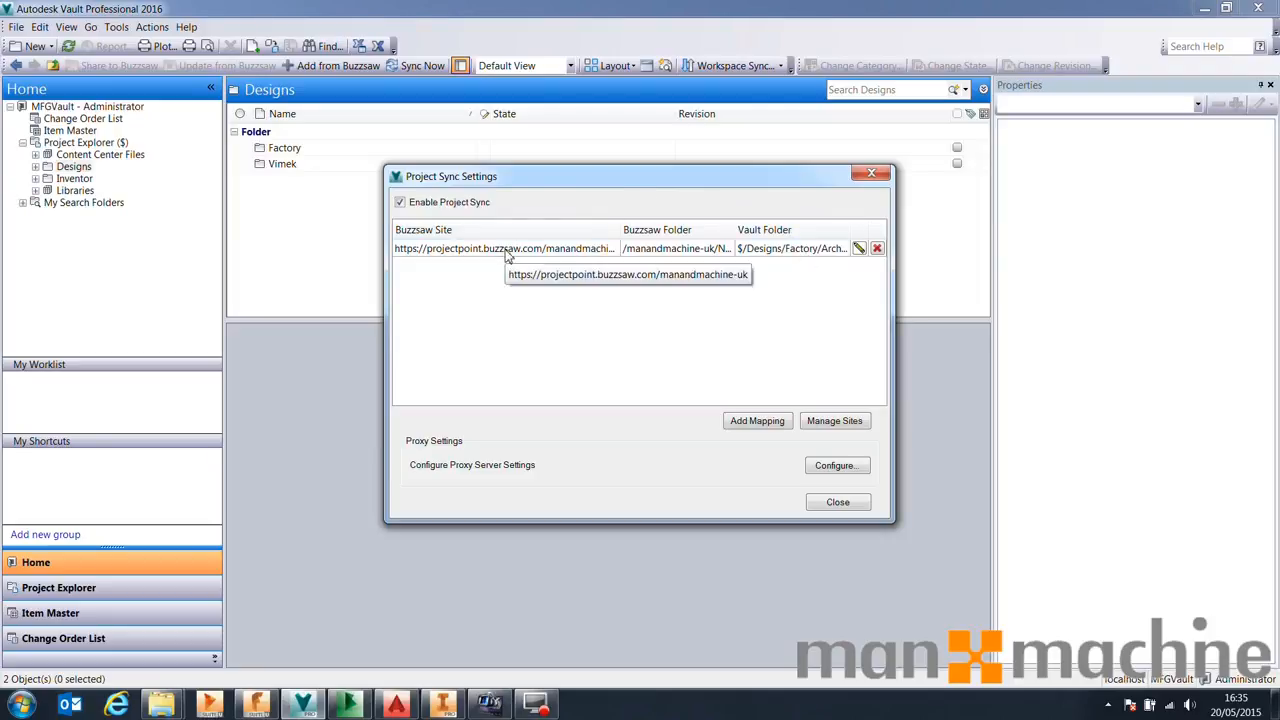
pyautogui.click(856, 503)
# Switch to AutoCAD Architecture and close the Factory Layout drawing
pyautogui.click(1204, 8)
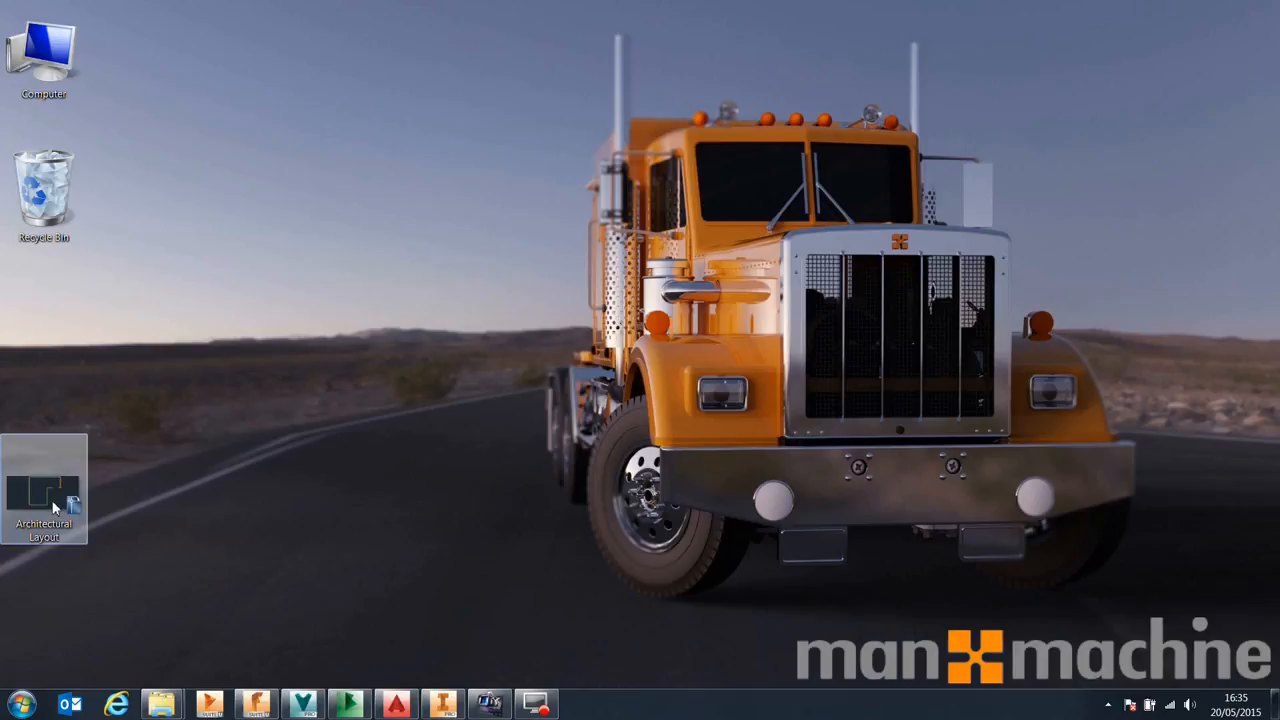
pyautogui.click(397, 702)
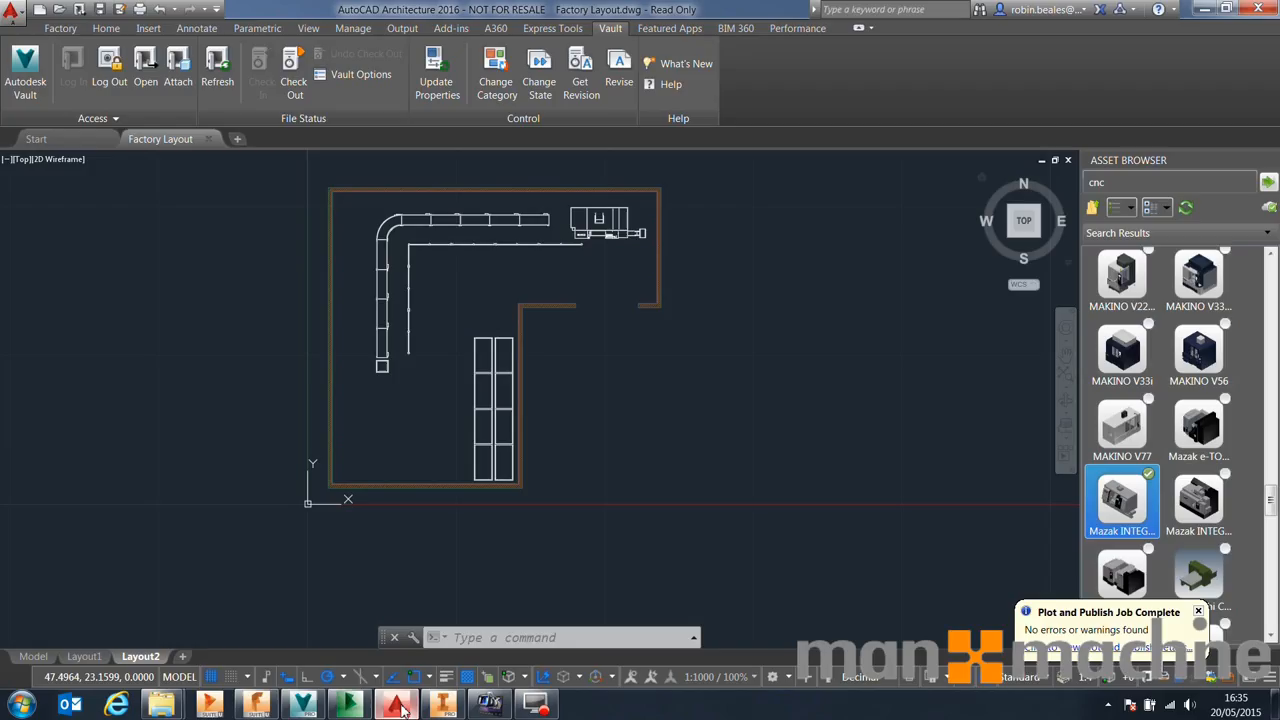
pyautogui.click(1067, 159)
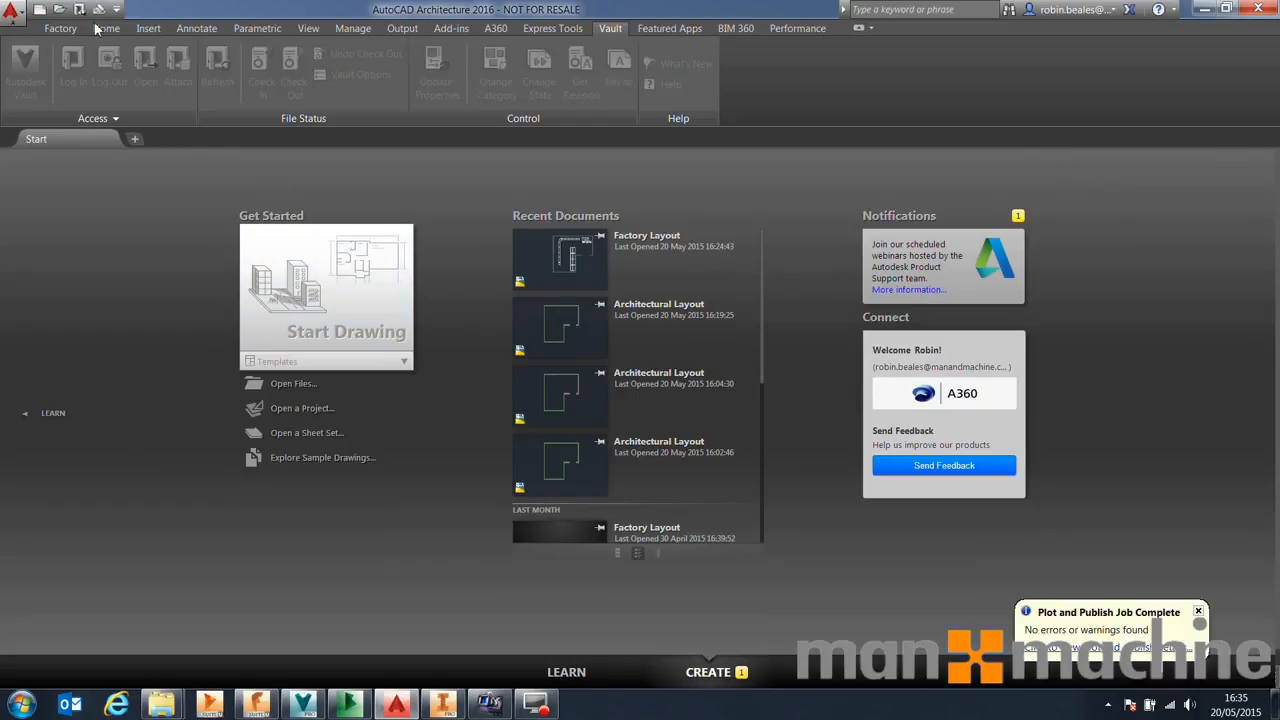
# Restore the AutoCAD window and open the Architectural Layout drawing from the desktop
pyautogui.doubleClick(285, 9)
pyautogui.moveTo(45, 495); pyautogui.dragTo(320, 480)
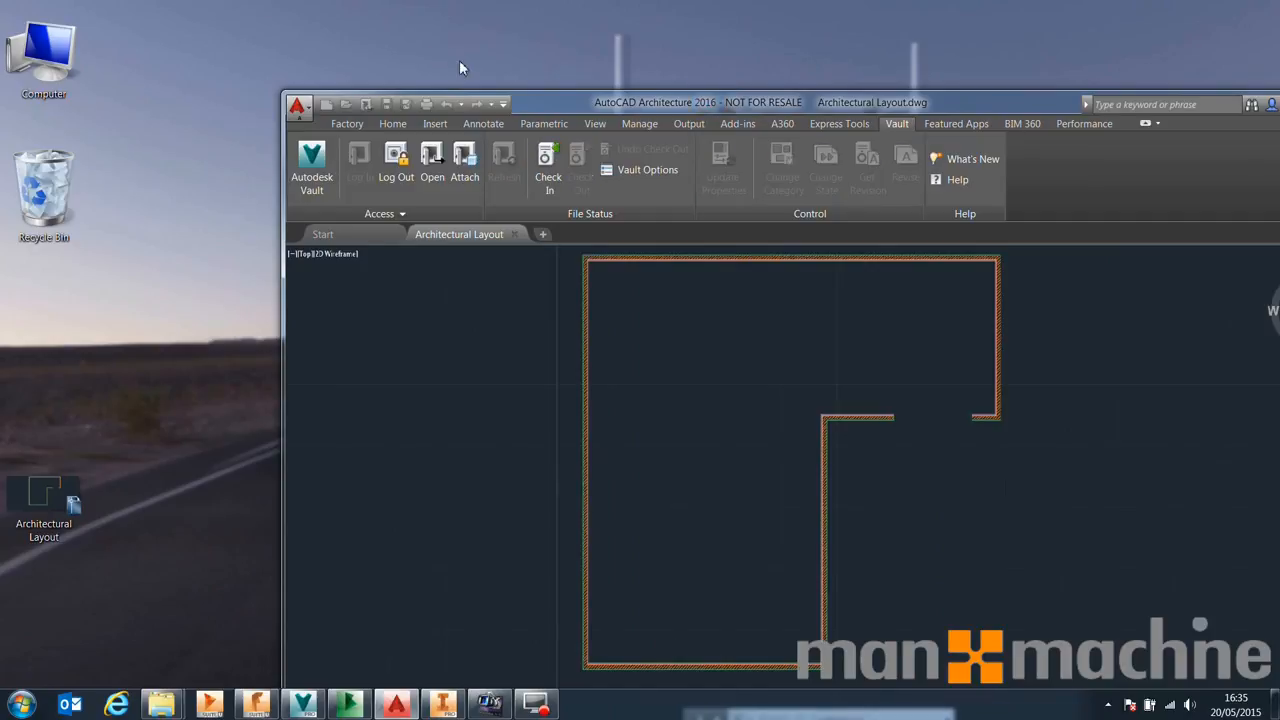
# Maximize the drawing window and stretch the upper walls of the layout downward about 7157 mm
pyautogui.moveTo(620, 105); pyautogui.dragTo(452, 76)
pyautogui.doubleClick(452, 71)
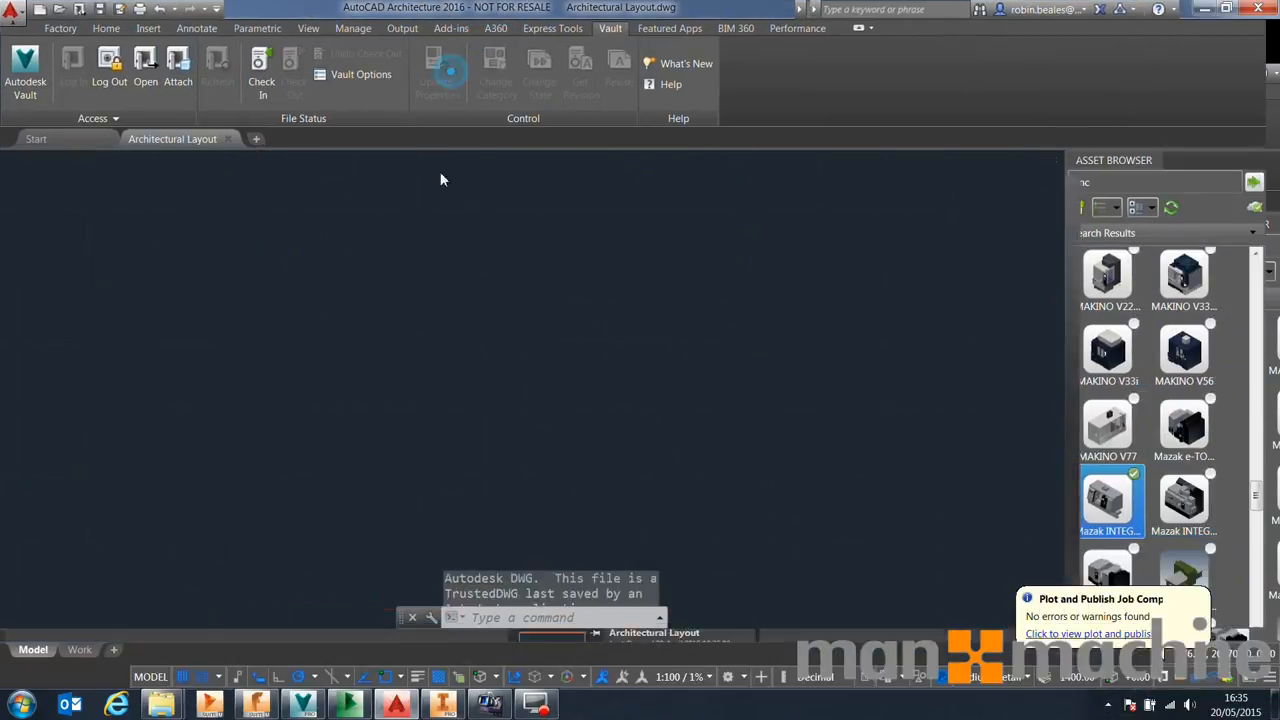
pyautogui.click(106, 28)
pyautogui.scroll(-2, 625, 395)
pyautogui.click(837, 360)
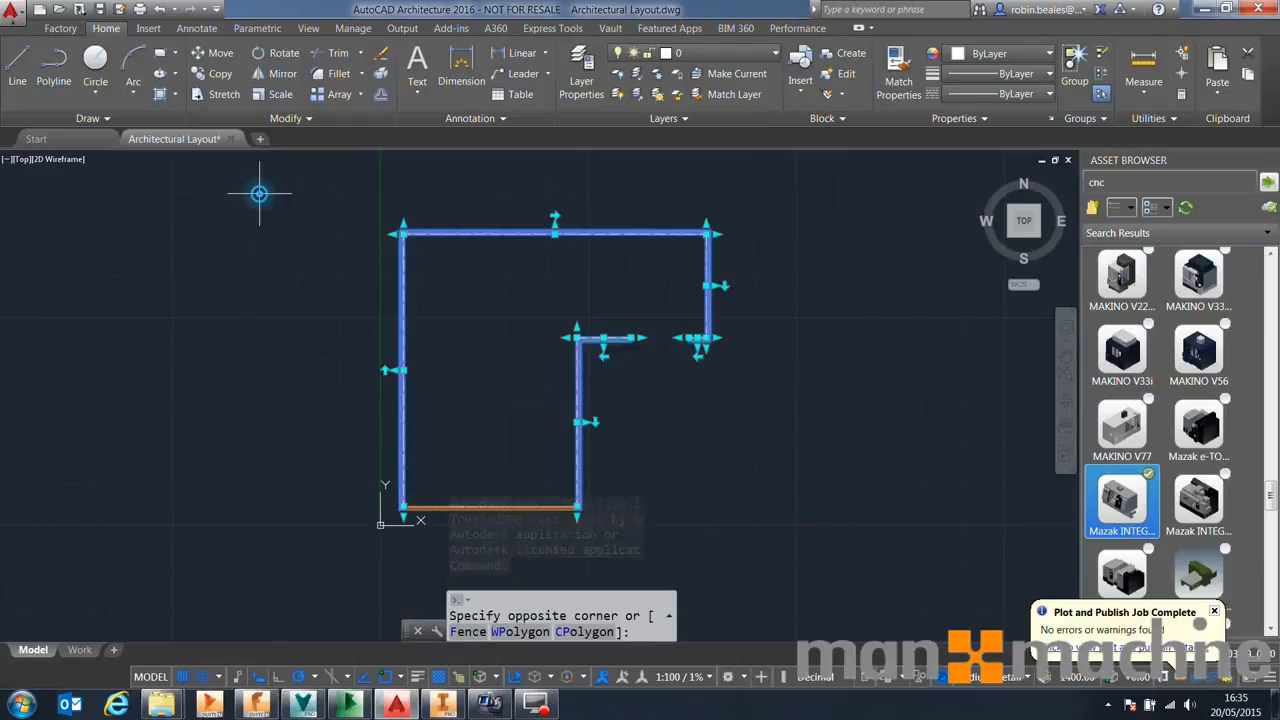
pyautogui.click(378, 218)
pyautogui.write('stre')
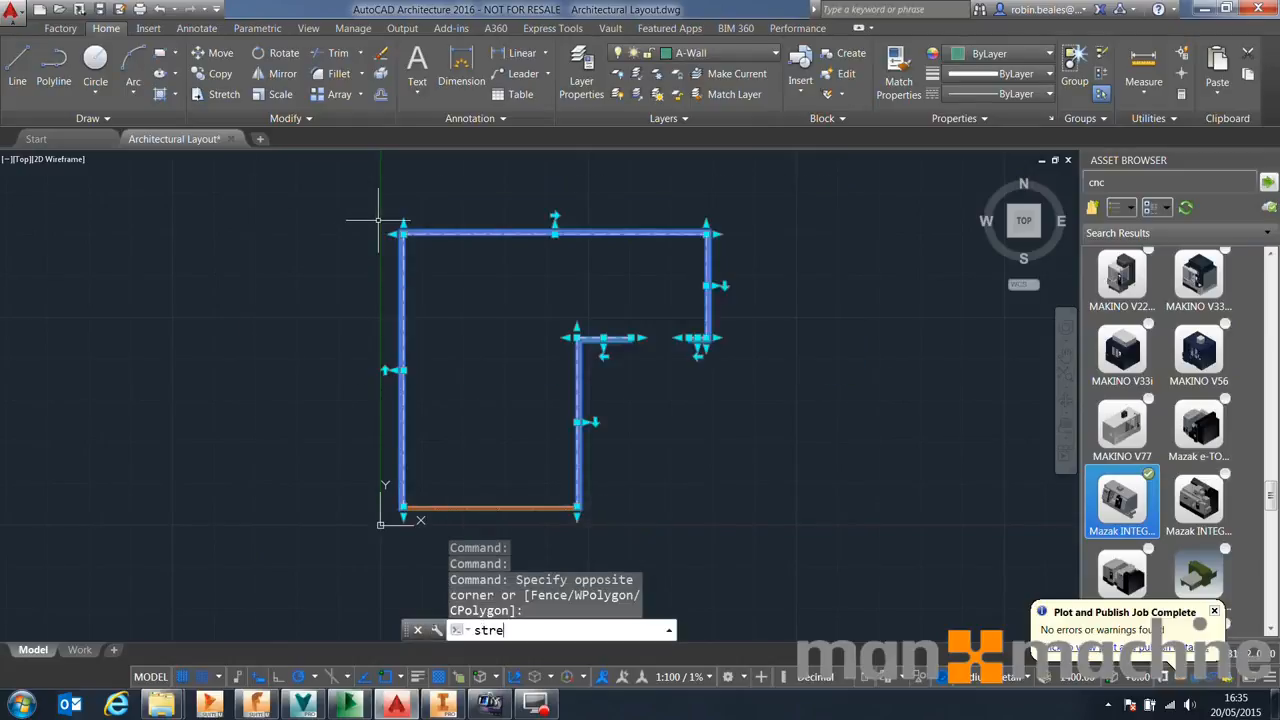
pyautogui.write('tc')
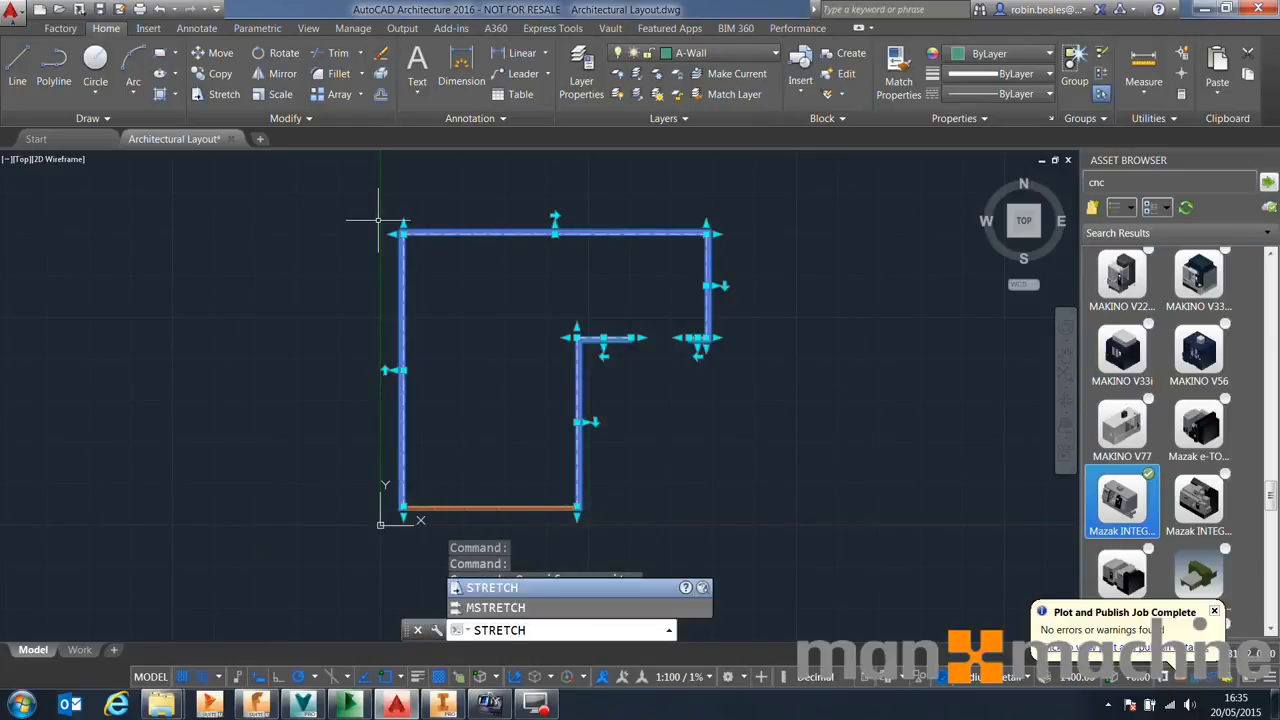
pyautogui.press('Return')
pyautogui.click(372, 202)
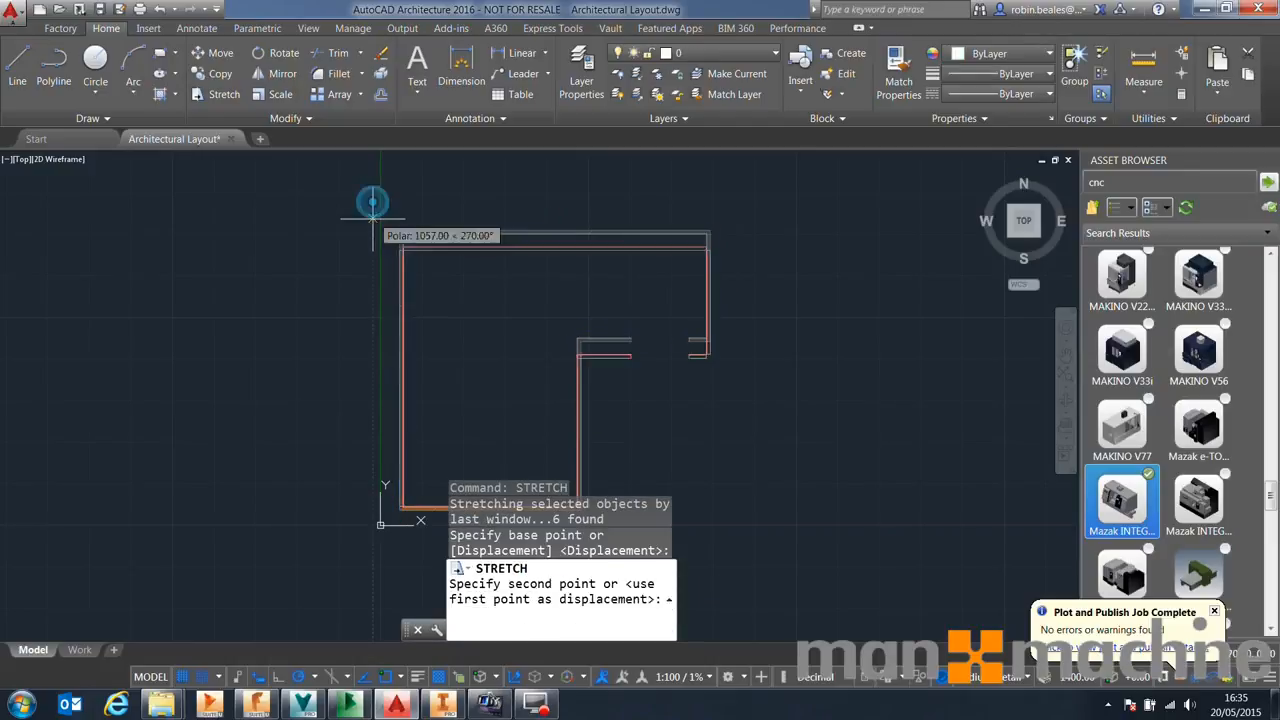
pyautogui.click(372, 300)
# Add a linear dimension across the full width of the top wall
pyautogui.moveTo(371, 423); pyautogui.dragTo(309, 334, button='middle')
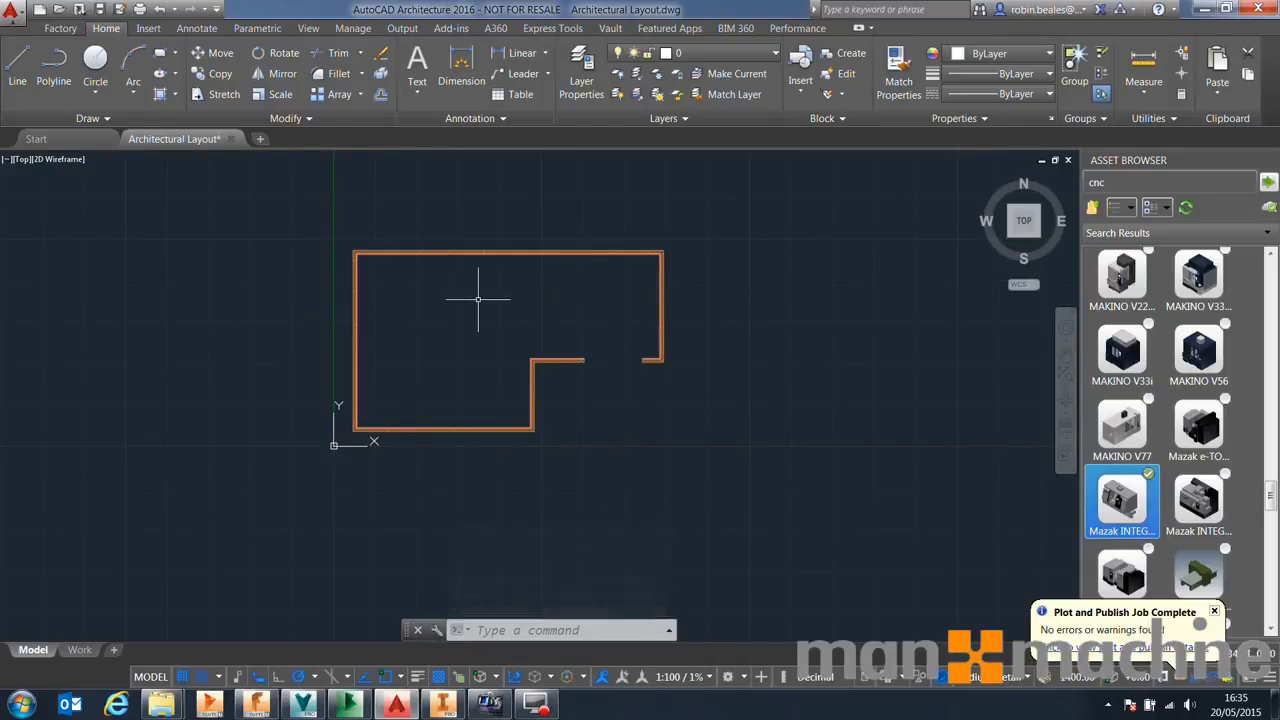
pyautogui.scroll(4, 478, 297)
pyautogui.scroll(-2, 480, 300)
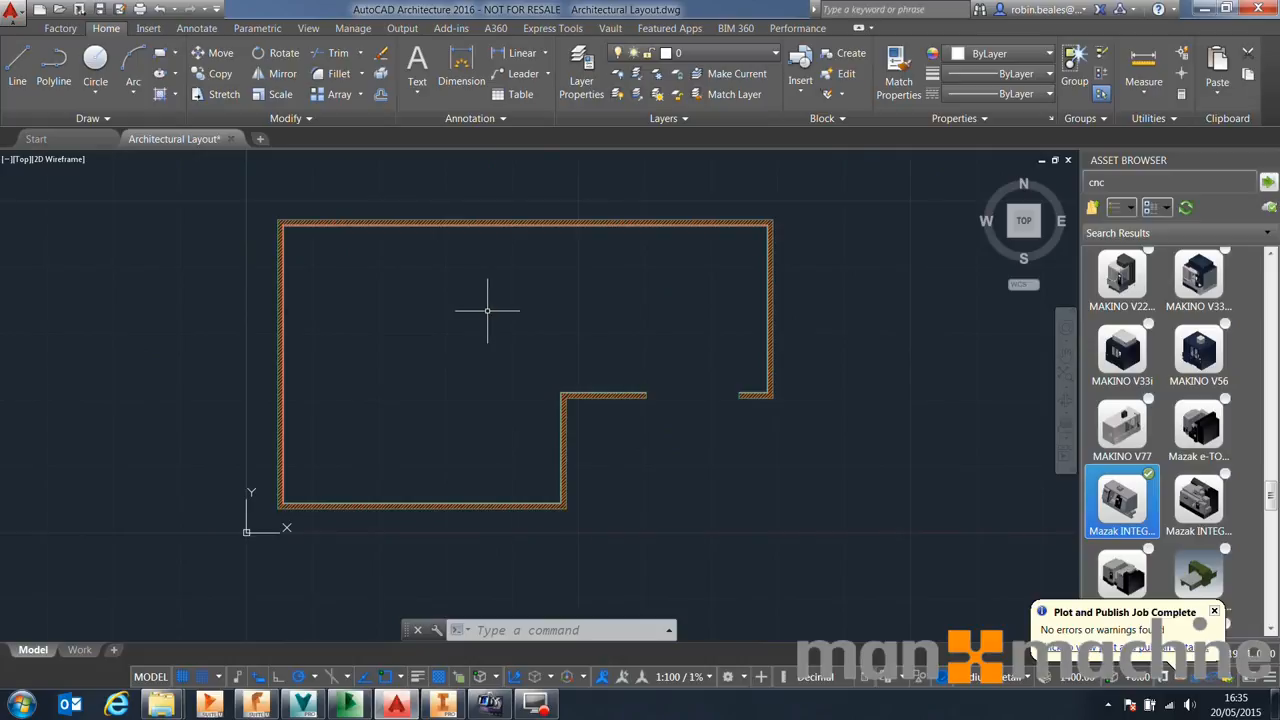
pyautogui.click(461, 66)
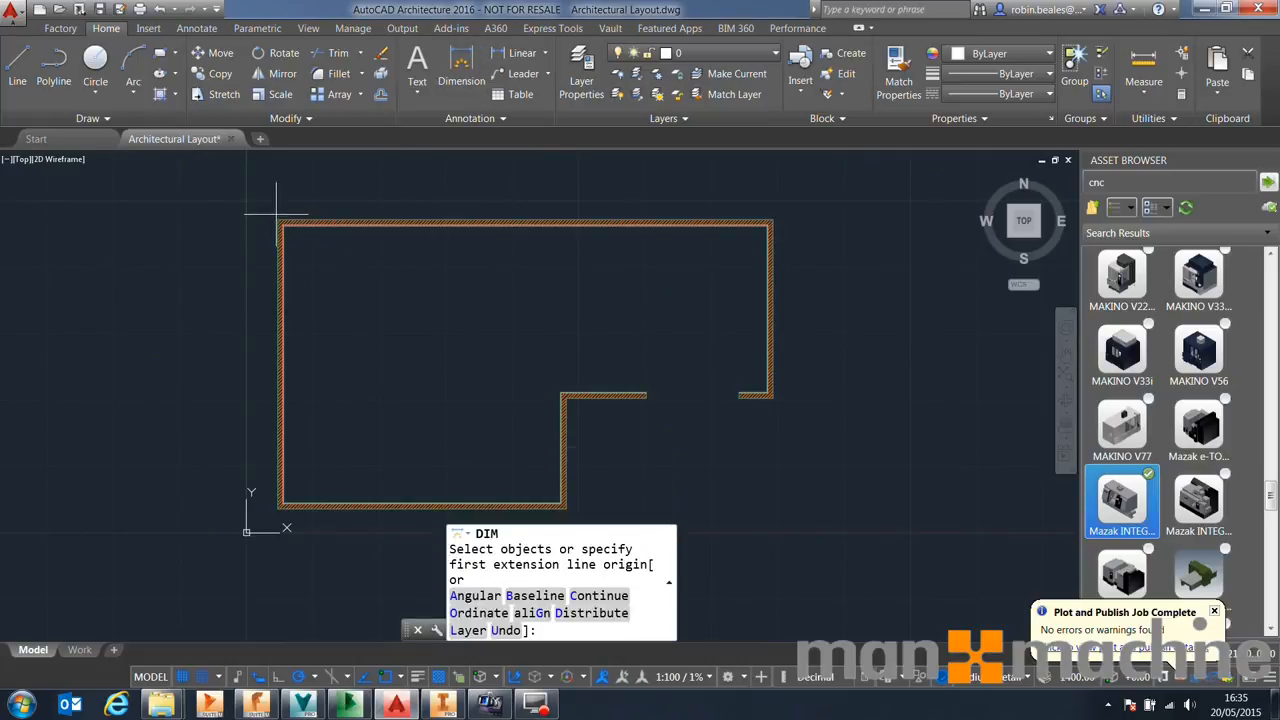
pyautogui.click(277, 216)
pyautogui.click(771, 220)
pyautogui.click(631, 183)
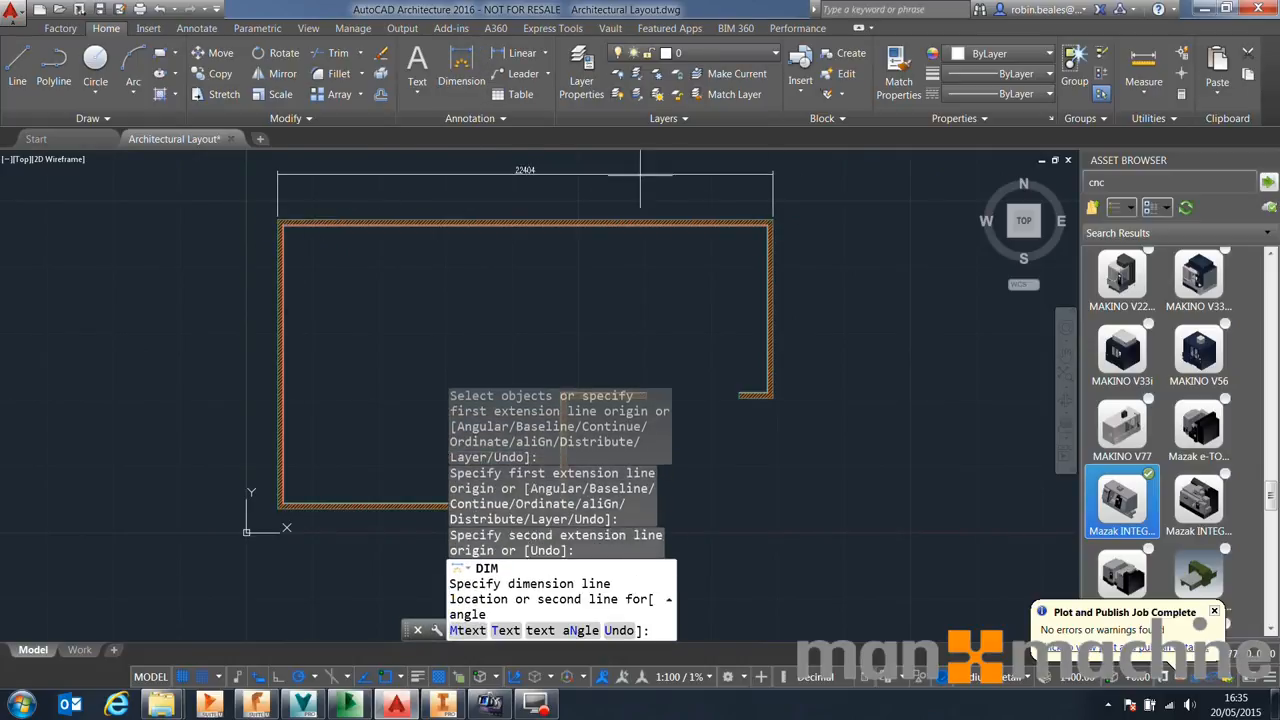
# Dimension the left wall's height and the width of the opening in the lower right wall
pyautogui.click(278, 509)
pyautogui.click(280, 214)
pyautogui.click(245, 294)
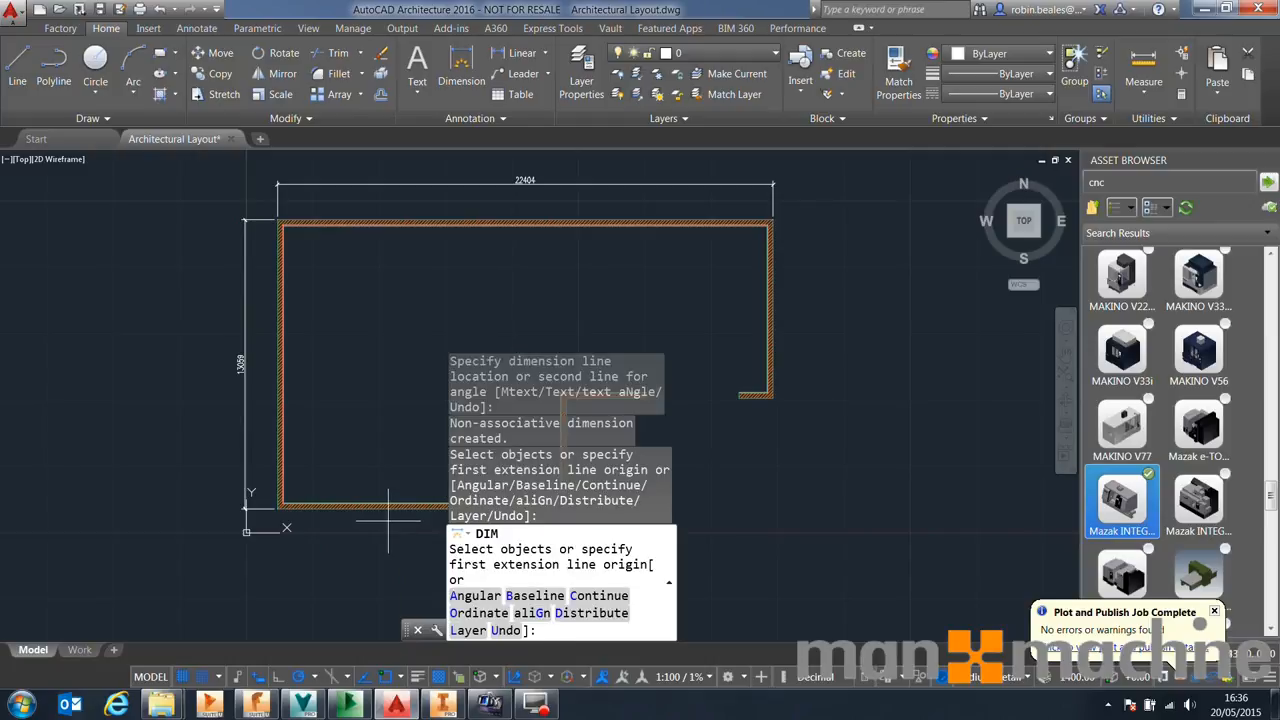
pyautogui.click(739, 397)
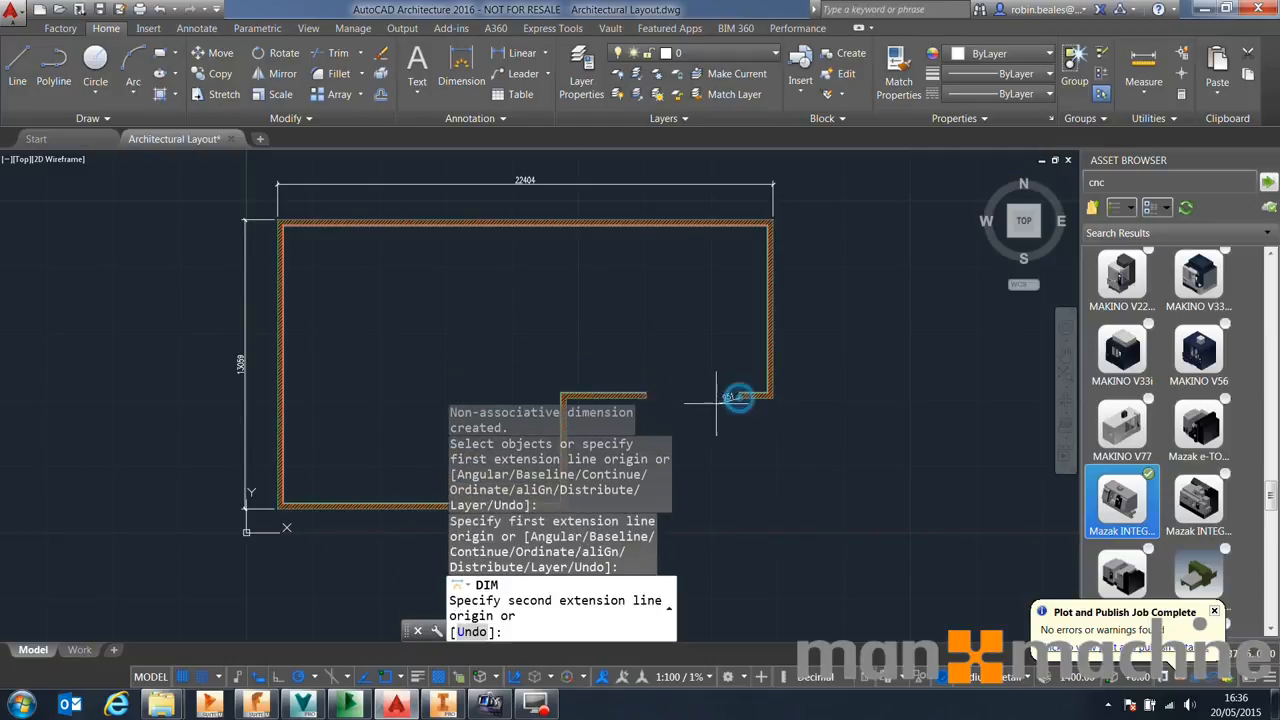
pyautogui.click(645, 397)
pyautogui.click(650, 413)
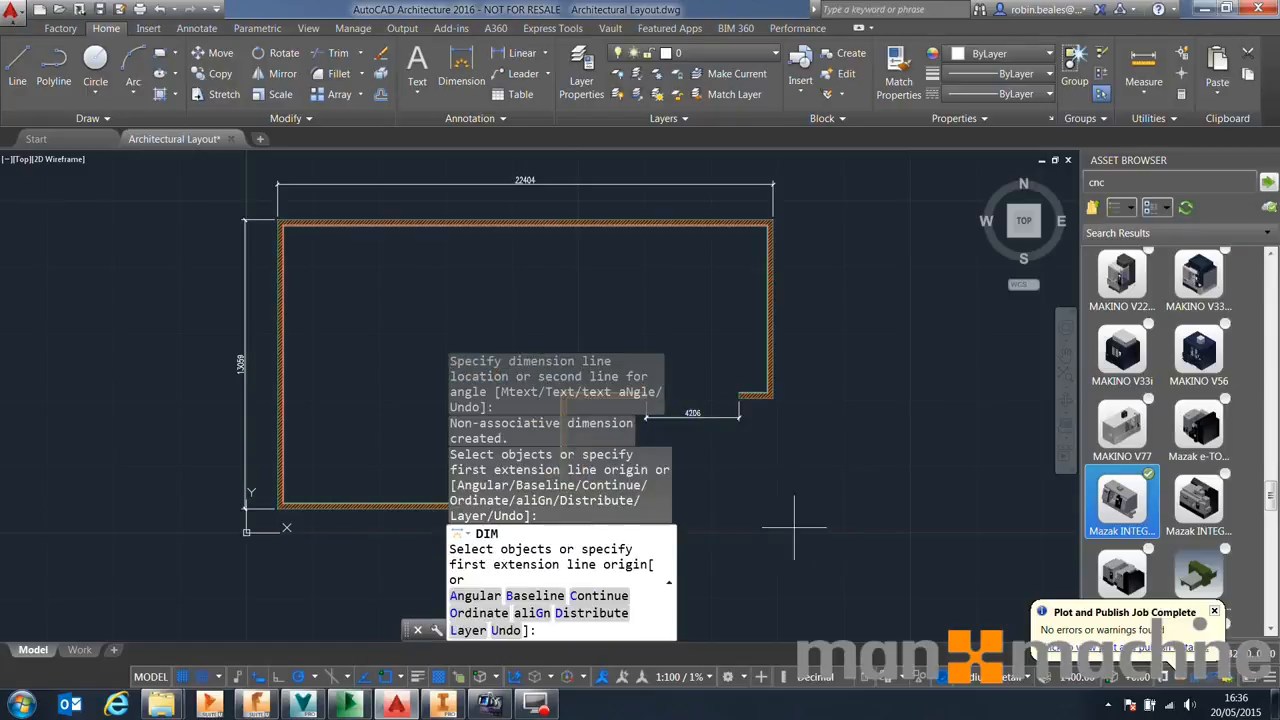
# Save and close the Architectural Layout drawing, then minimize AutoCAD
pyautogui.moveTo(408, 633); pyautogui.dragTo(358, 633)
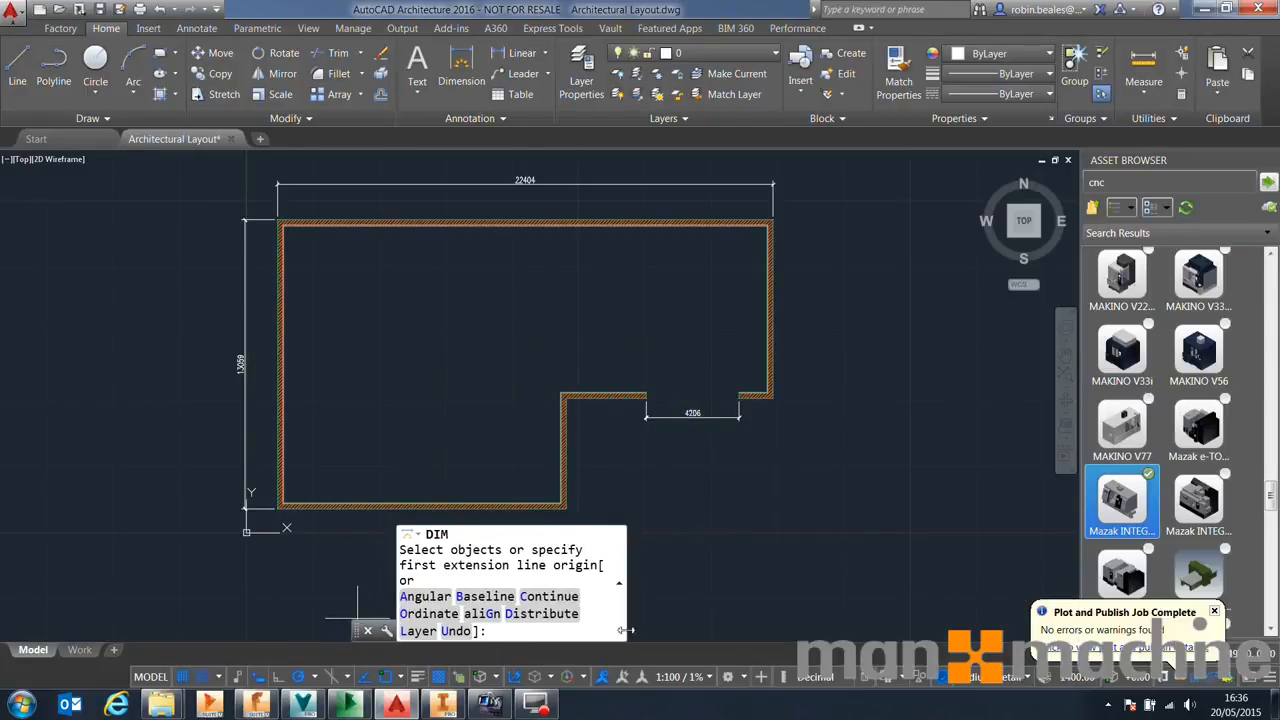
pyautogui.moveTo(624, 623); pyautogui.dragTo(924, 620)
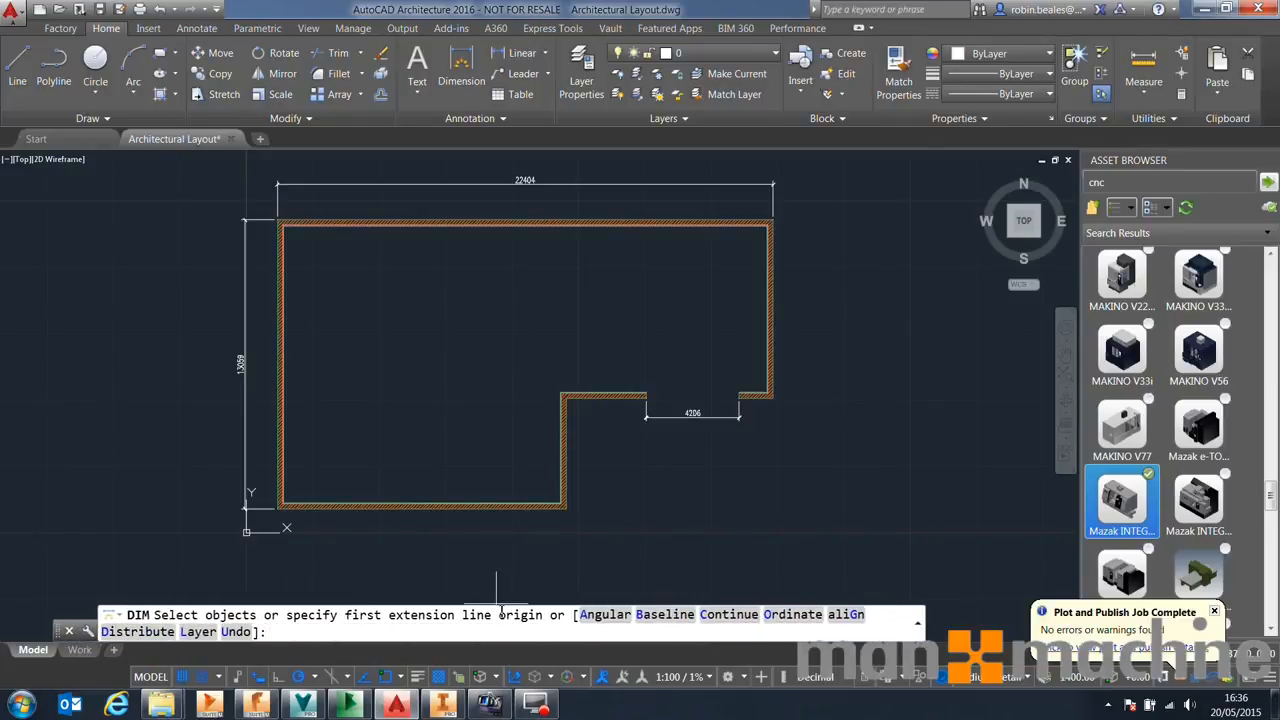
pyautogui.click(501, 606)
pyautogui.click(100, 9)
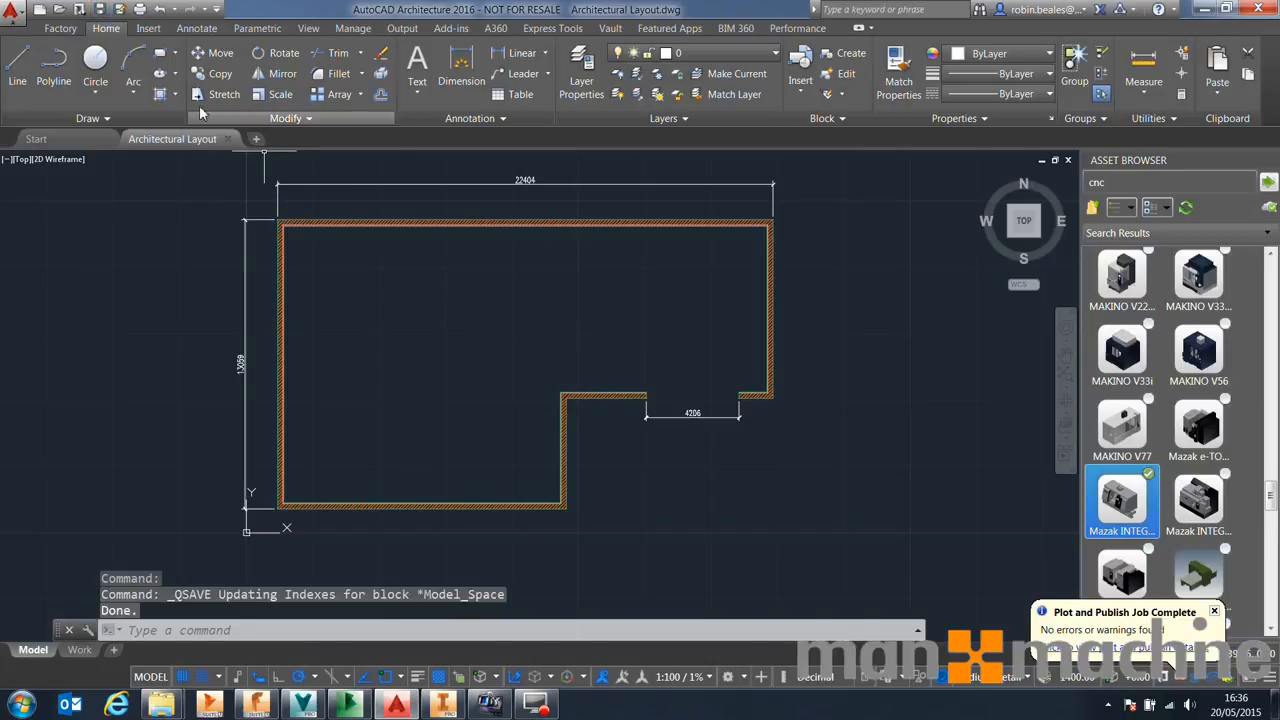
pyautogui.click(228, 139)
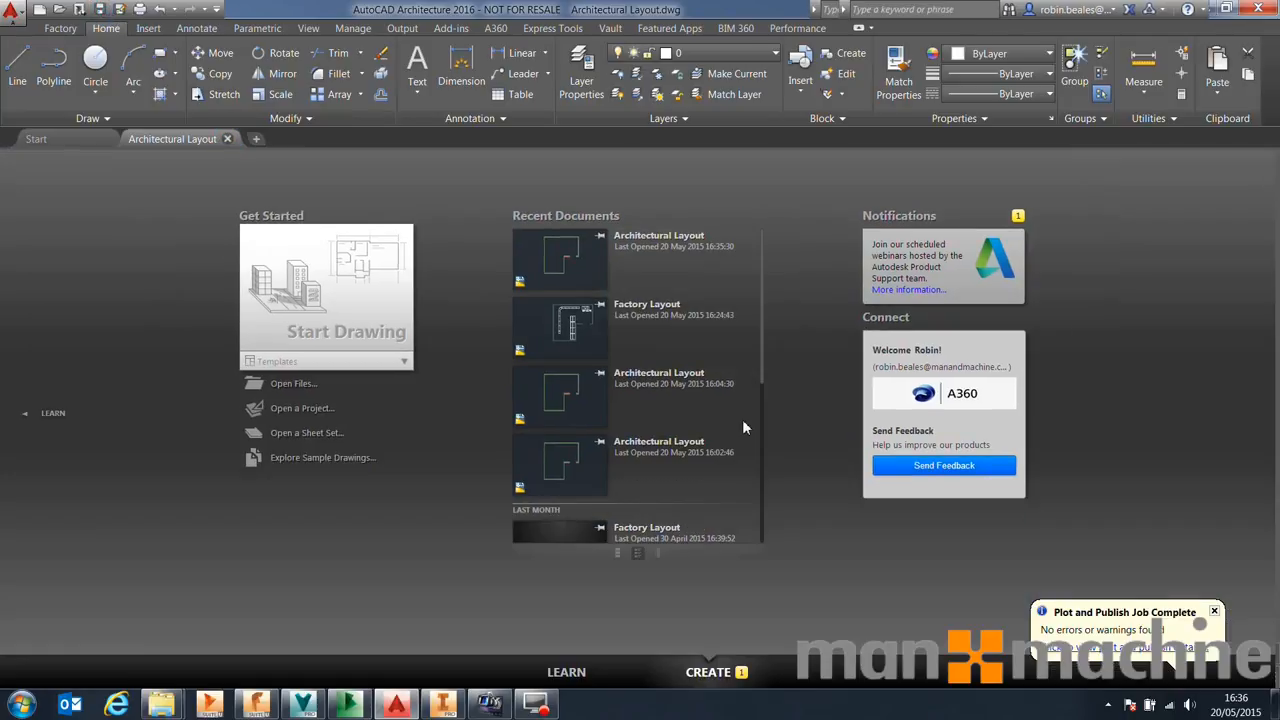
pyautogui.click(1203, 12)
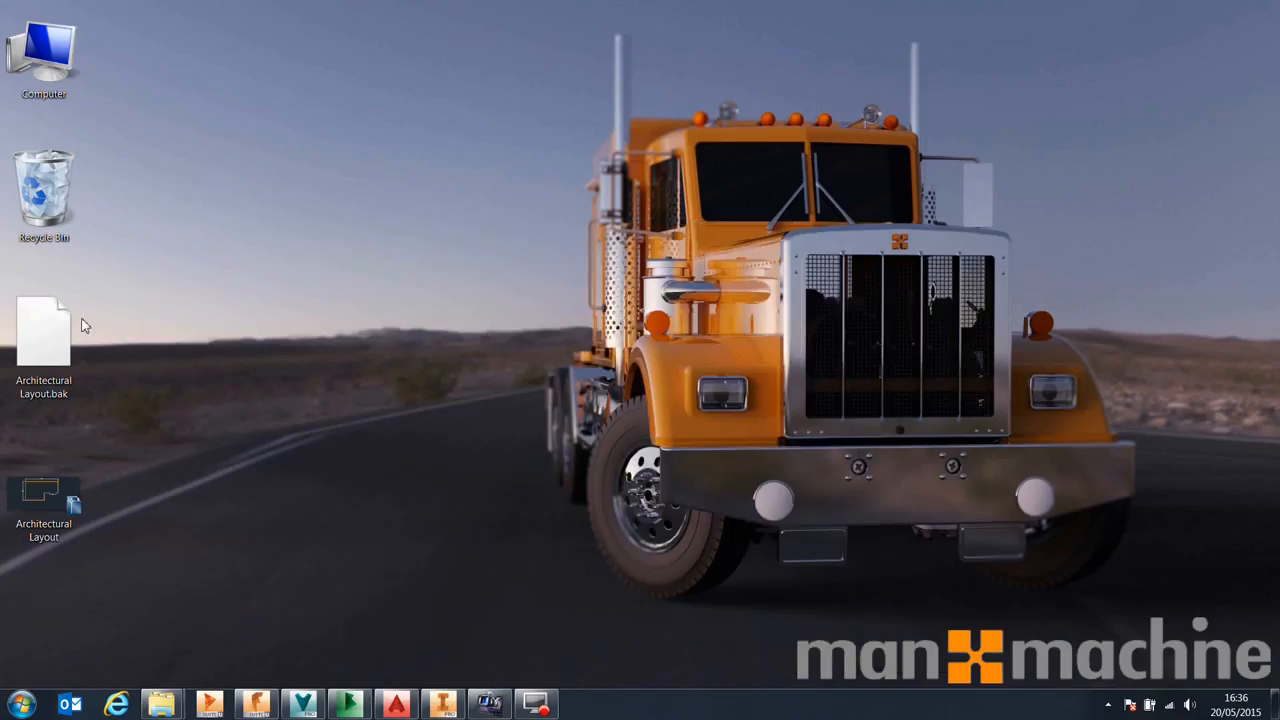
# Restore Buzzsaw and add the Architectural Layout drawing from the desktop to the Architectural Drawing folder
pyautogui.doubleClick(40, 475)
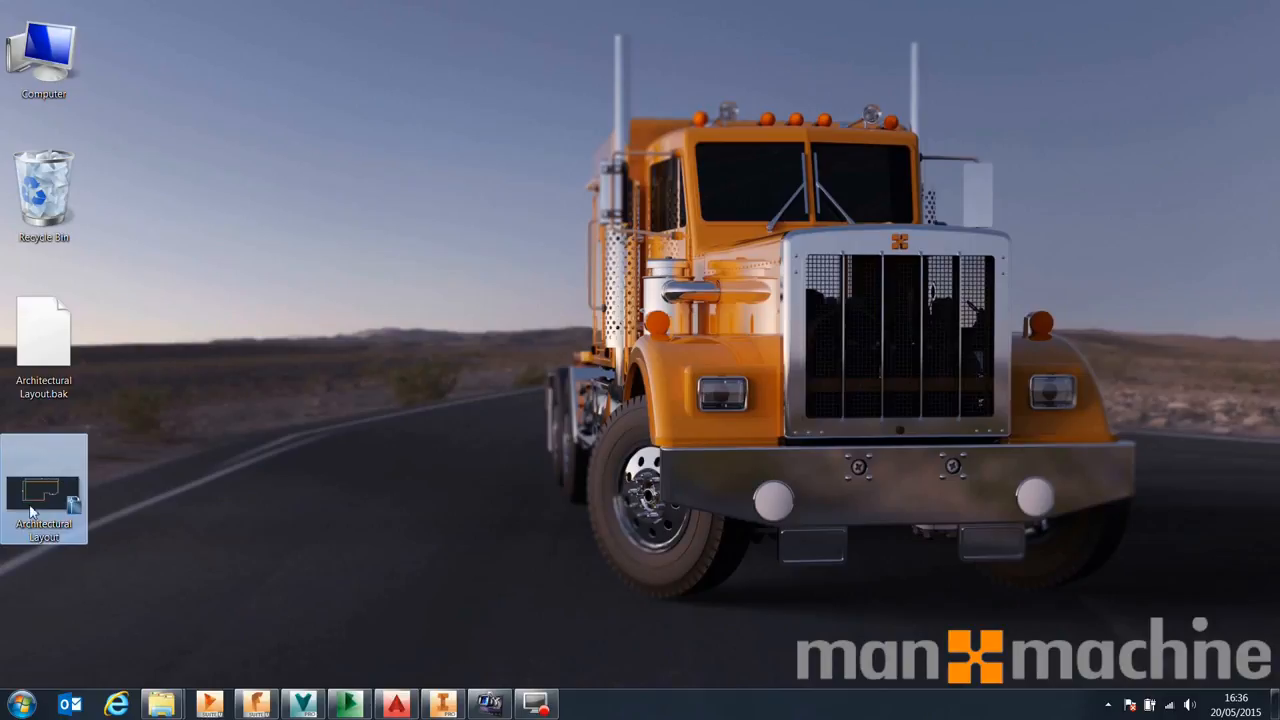
pyautogui.click(351, 712)
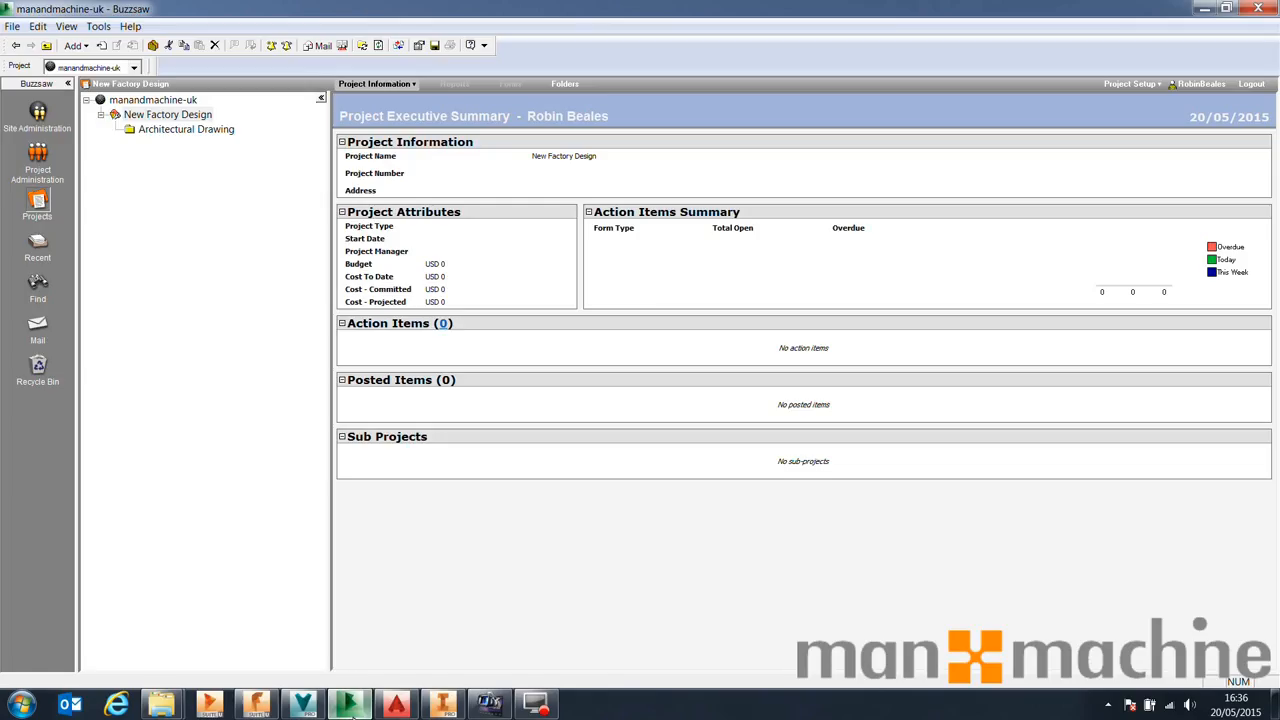
pyautogui.doubleClick(302, 8)
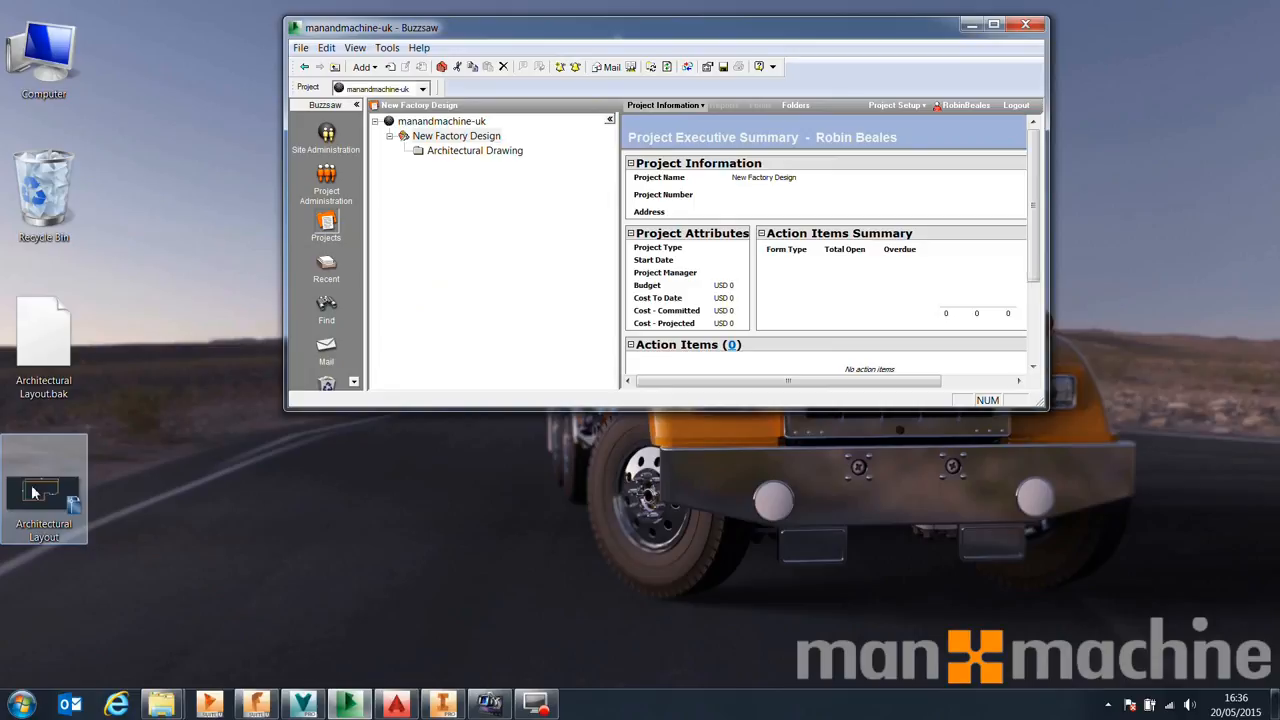
pyautogui.click(497, 151)
pyautogui.moveTo(37, 483); pyautogui.dragTo(908, 194)
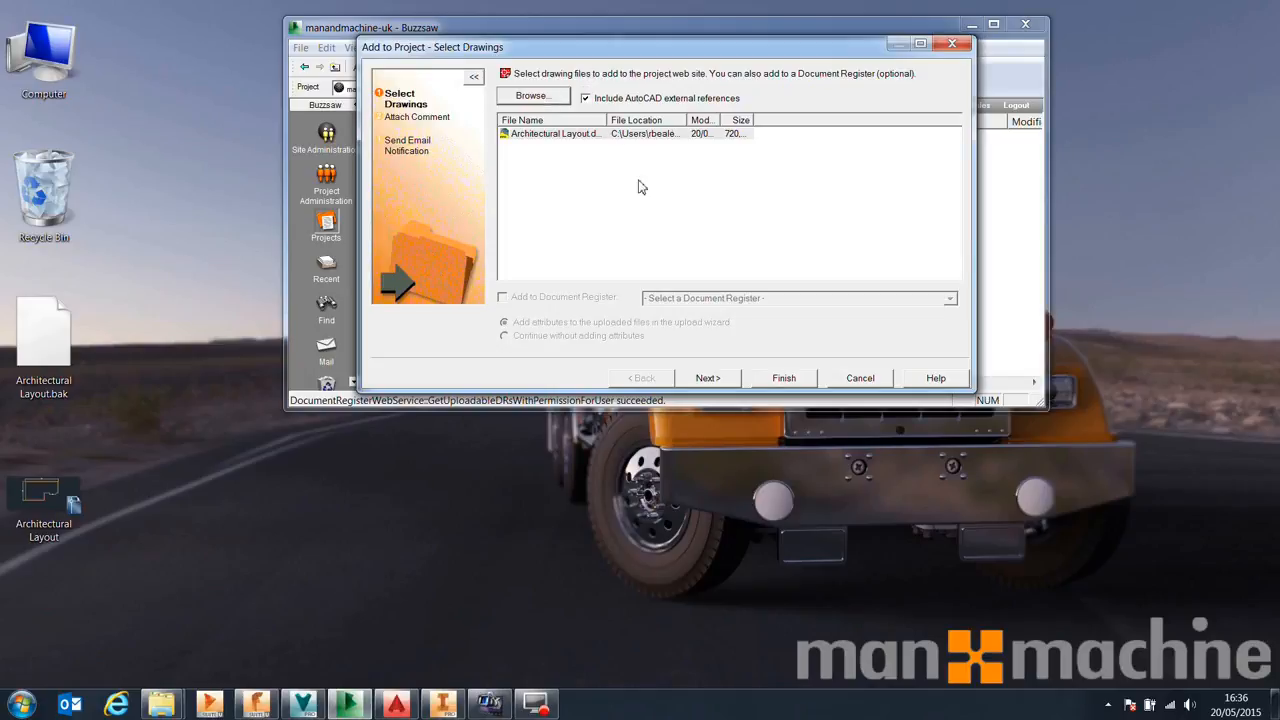
# Continue past the drawing and references pages of the Add to Project wizard
pyautogui.click(715, 382)
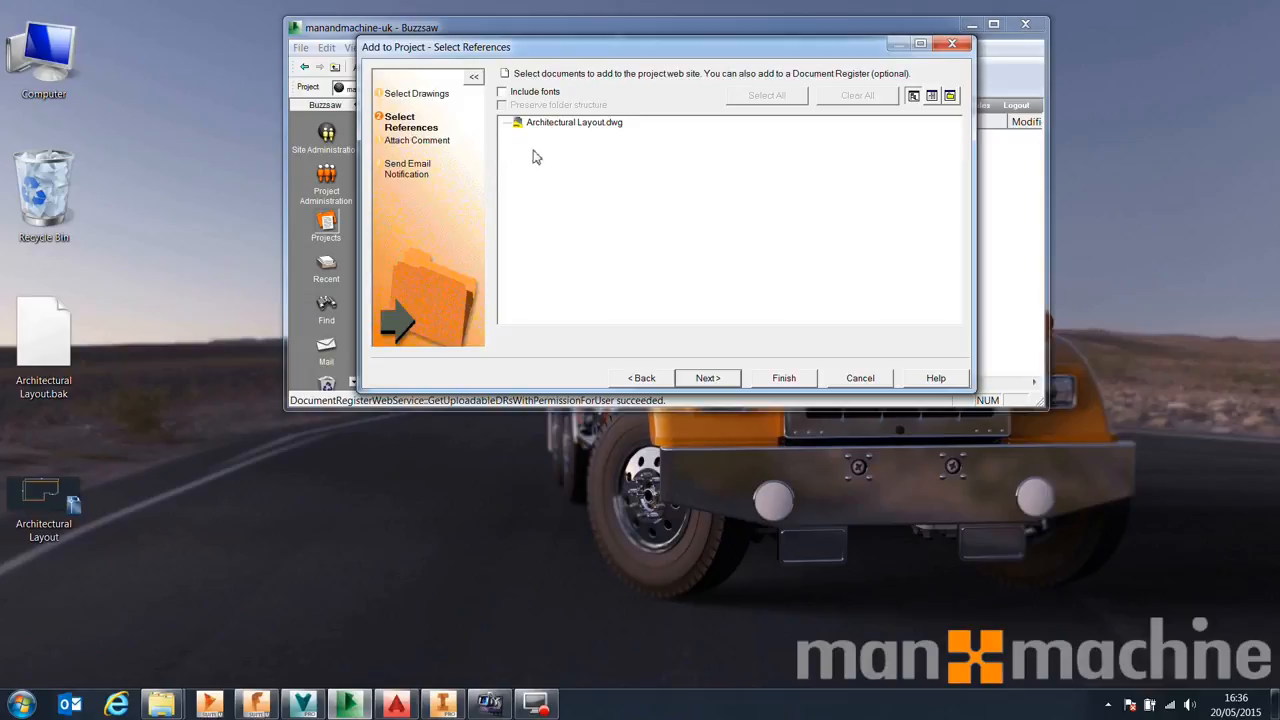
pyautogui.click(42, 343)
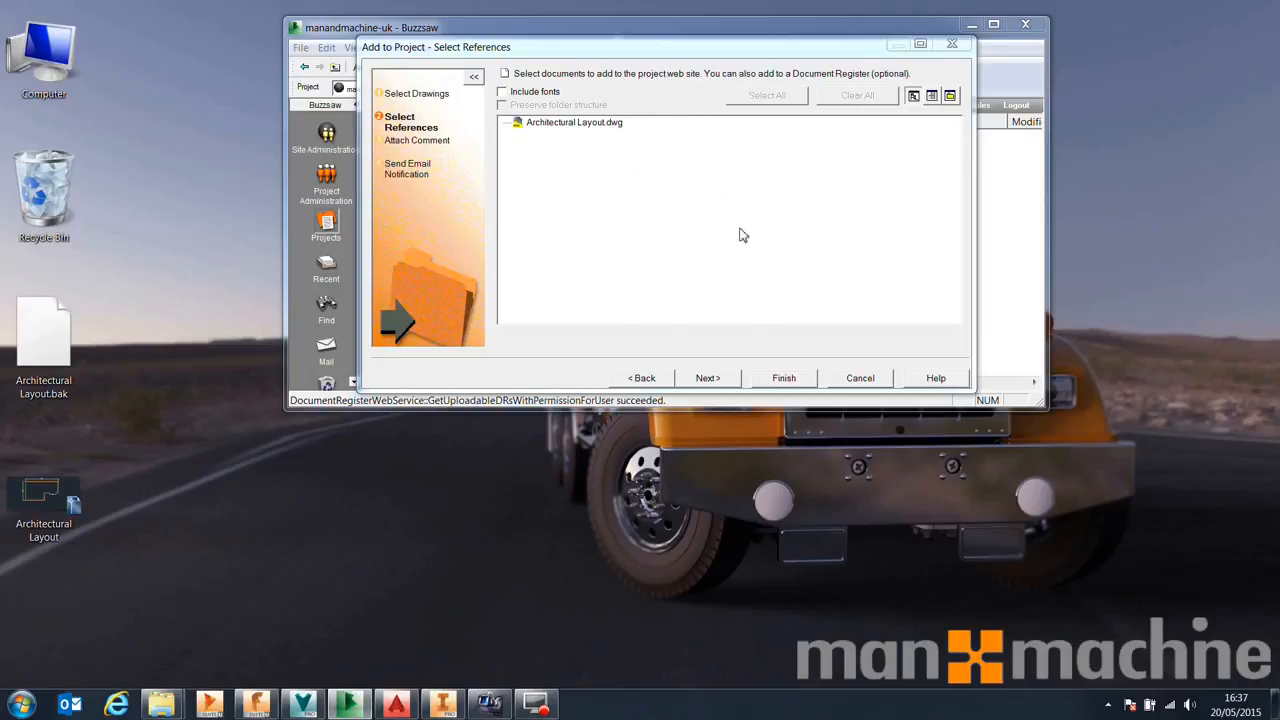
pyautogui.click(723, 378)
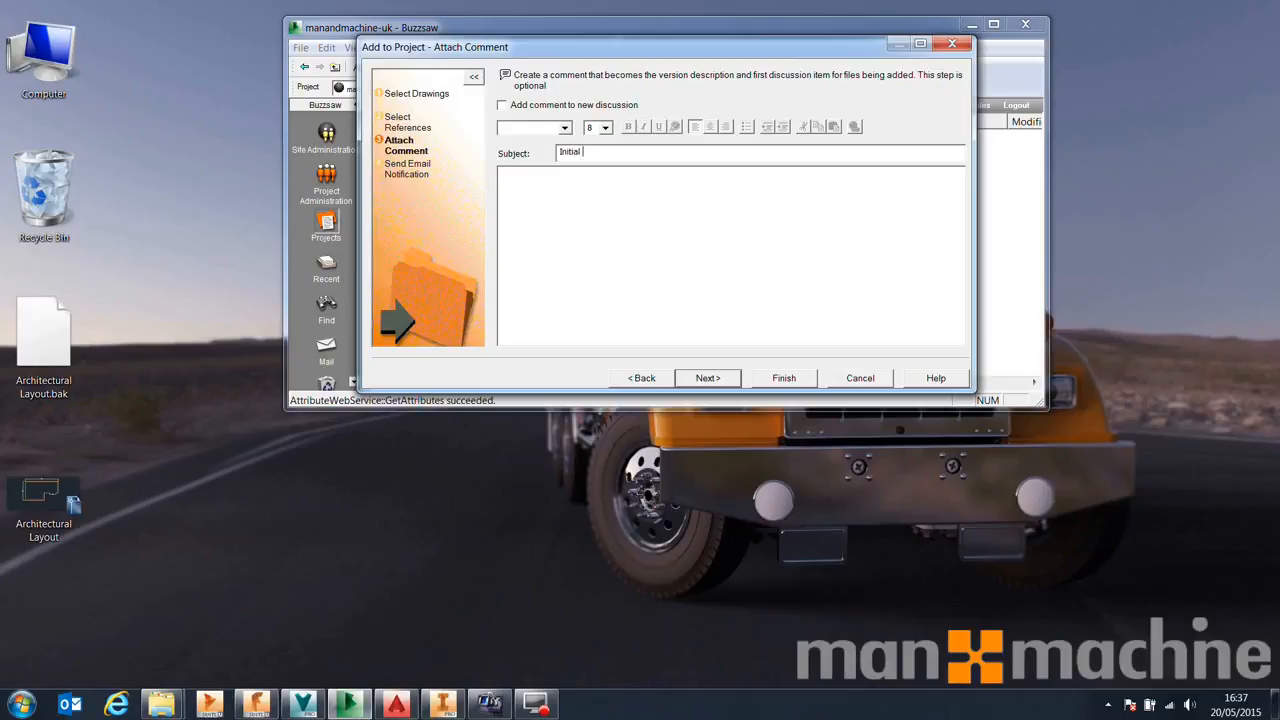
# Attach the comment subject 'Initial upload' with text 'Initial design of Factory building.' and continue
pyautogui.write('oad')
pyautogui.press('Tab')
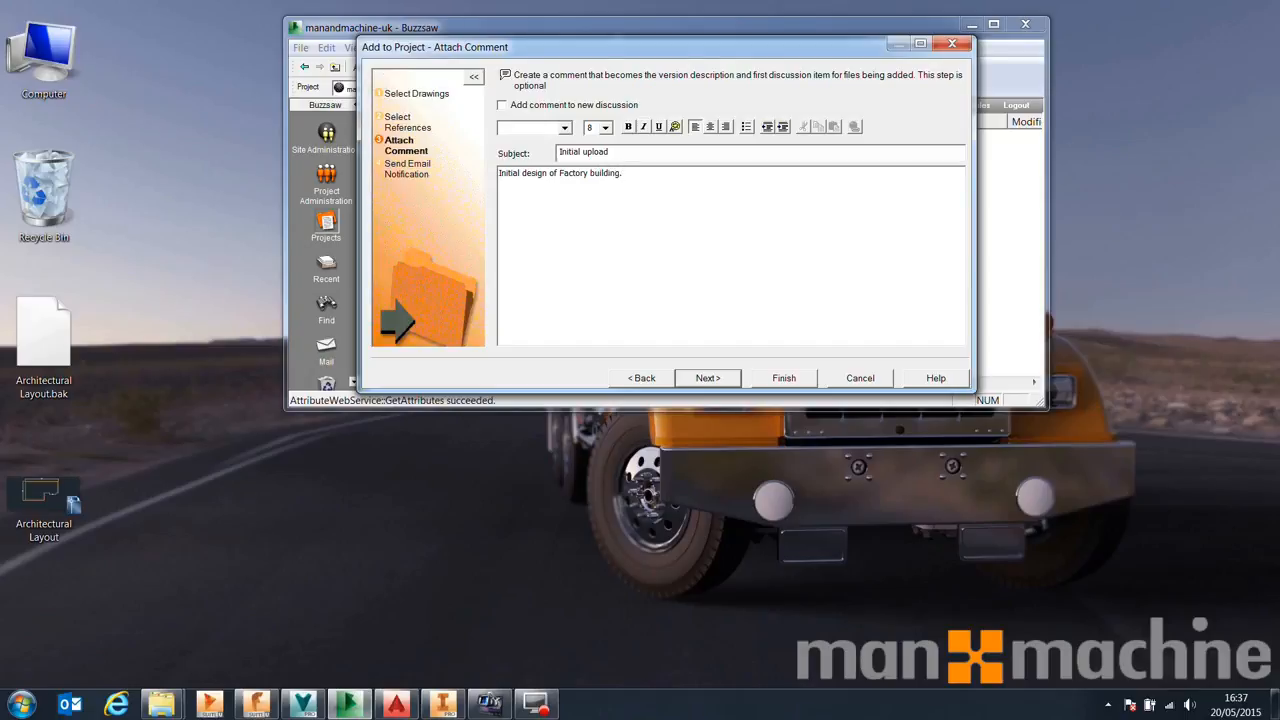
pyautogui.click(571, 106)
pyautogui.click(724, 374)
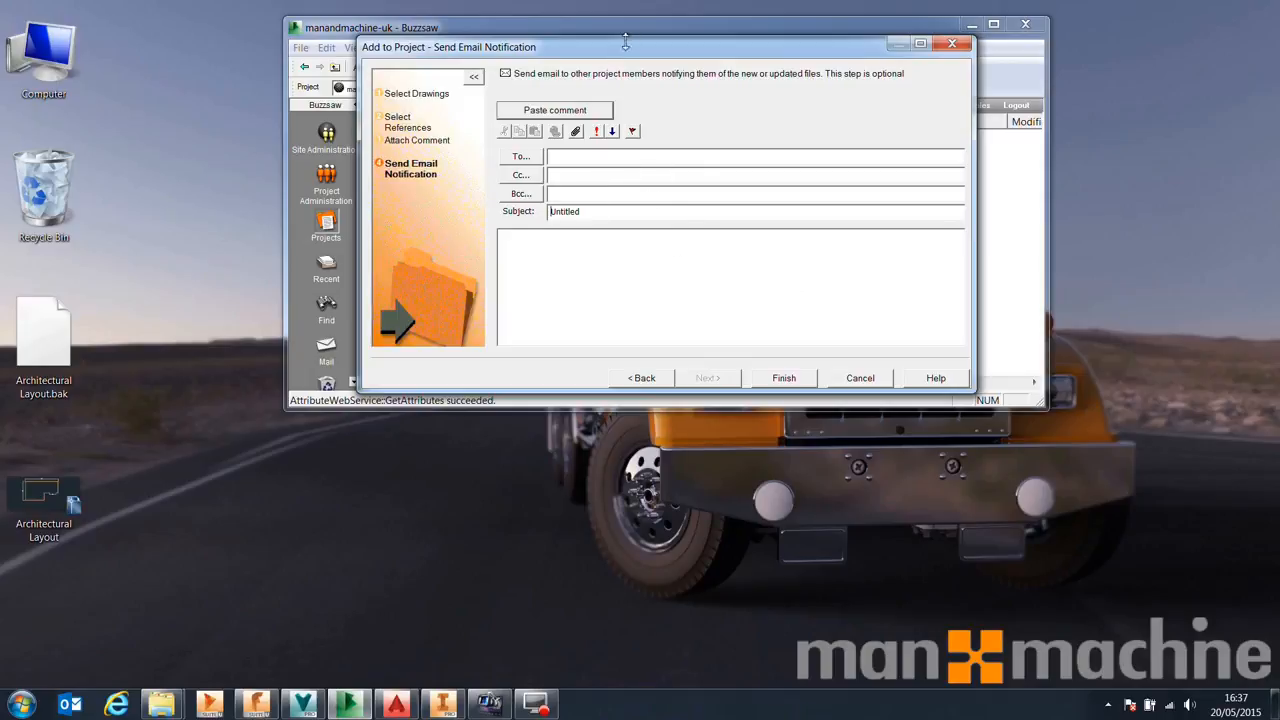
# Finish the upload without sending an email notification
pyautogui.moveTo(624, 52); pyautogui.dragTo(699, 72)
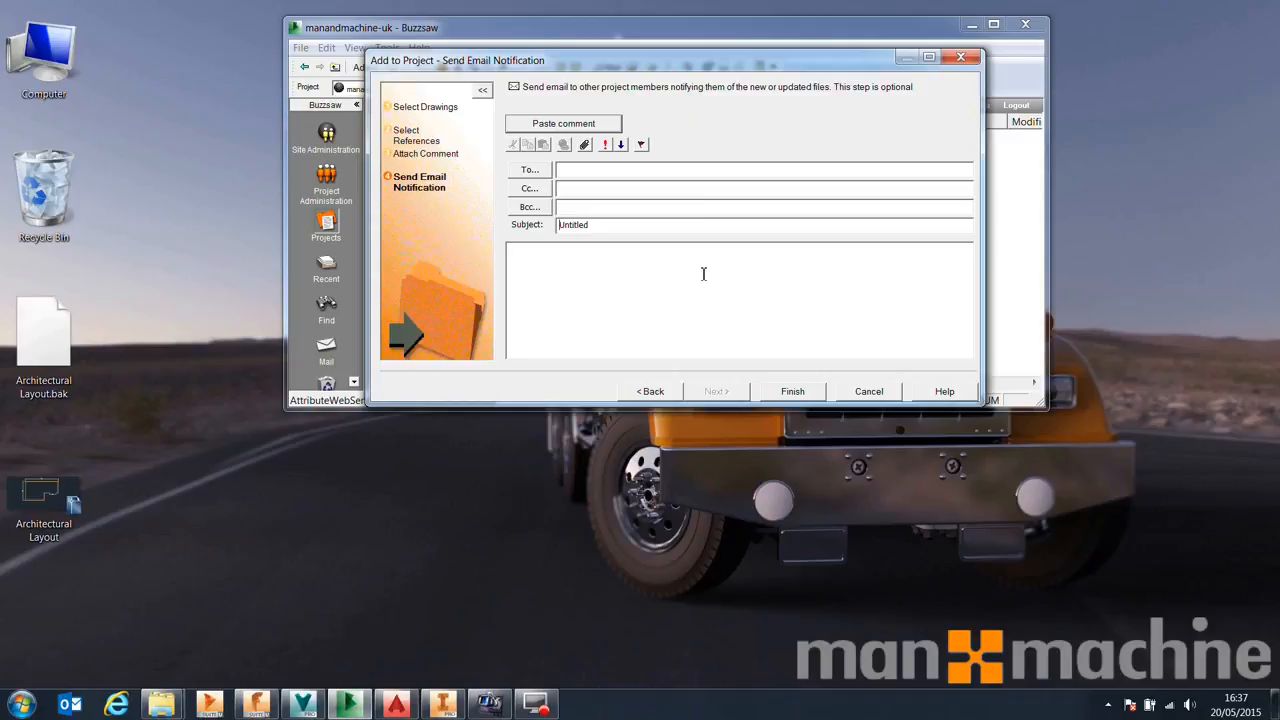
pyautogui.click(793, 392)
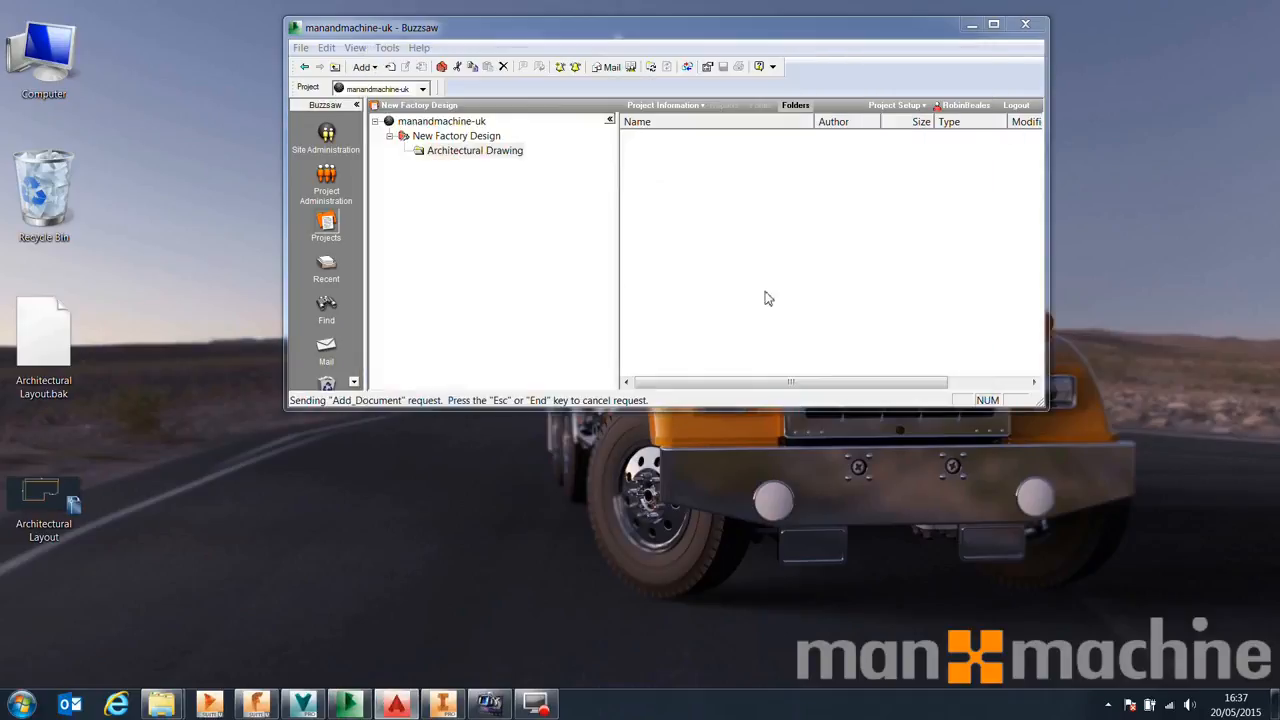
# Open a new notification for the Architectural Drawing folder, review the notification types, and cancel it
pyautogui.click(995, 24)
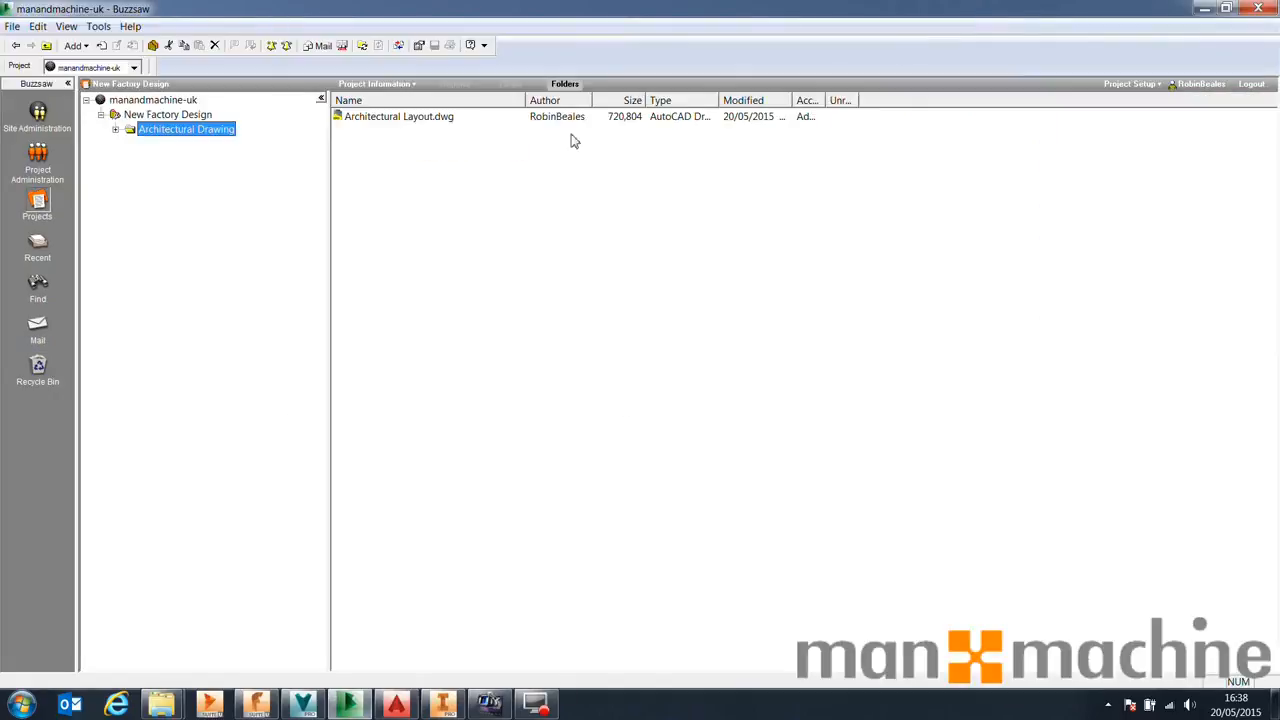
pyautogui.moveTo(330, 214); pyautogui.dragTo(294, 223)
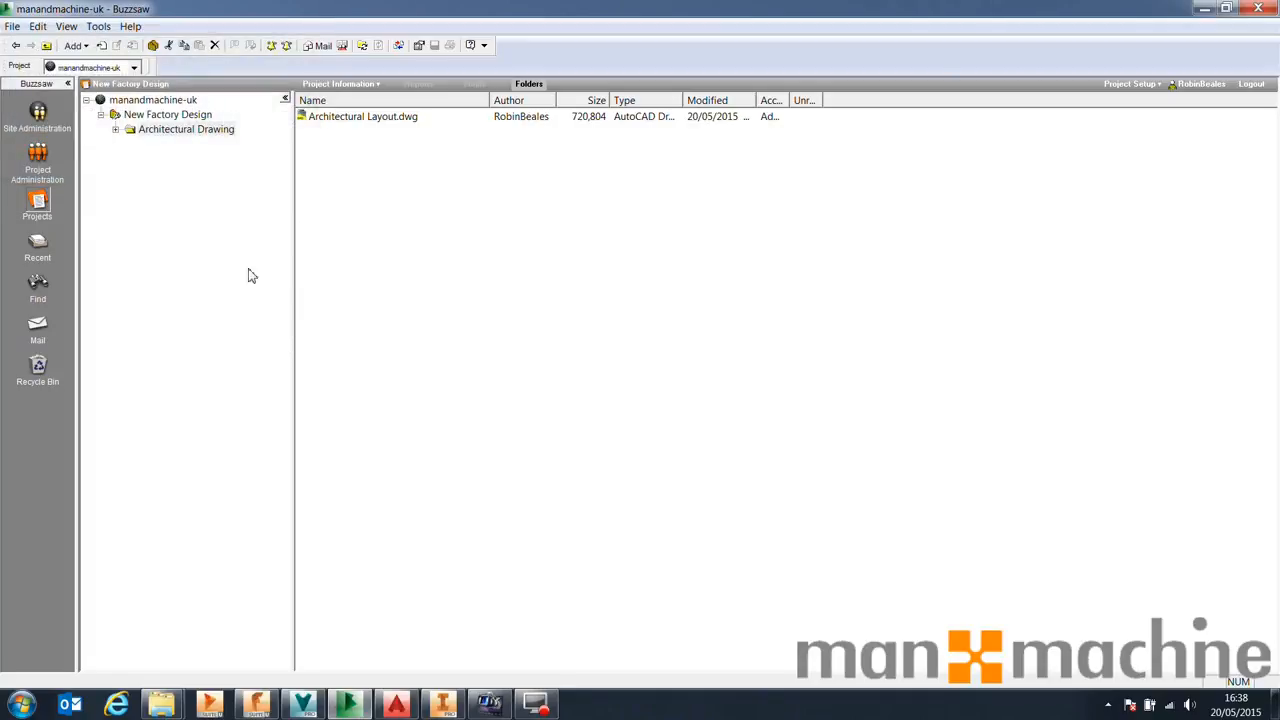
pyautogui.rightClick(203, 134)
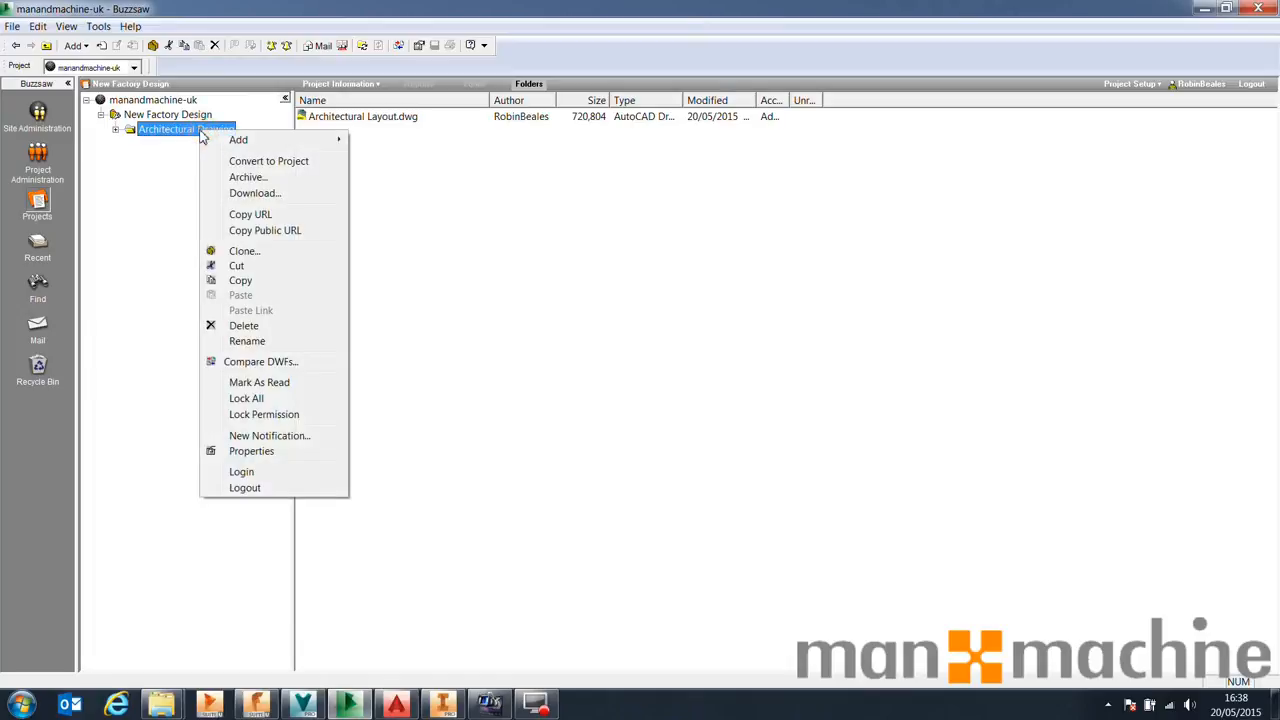
pyautogui.click(285, 436)
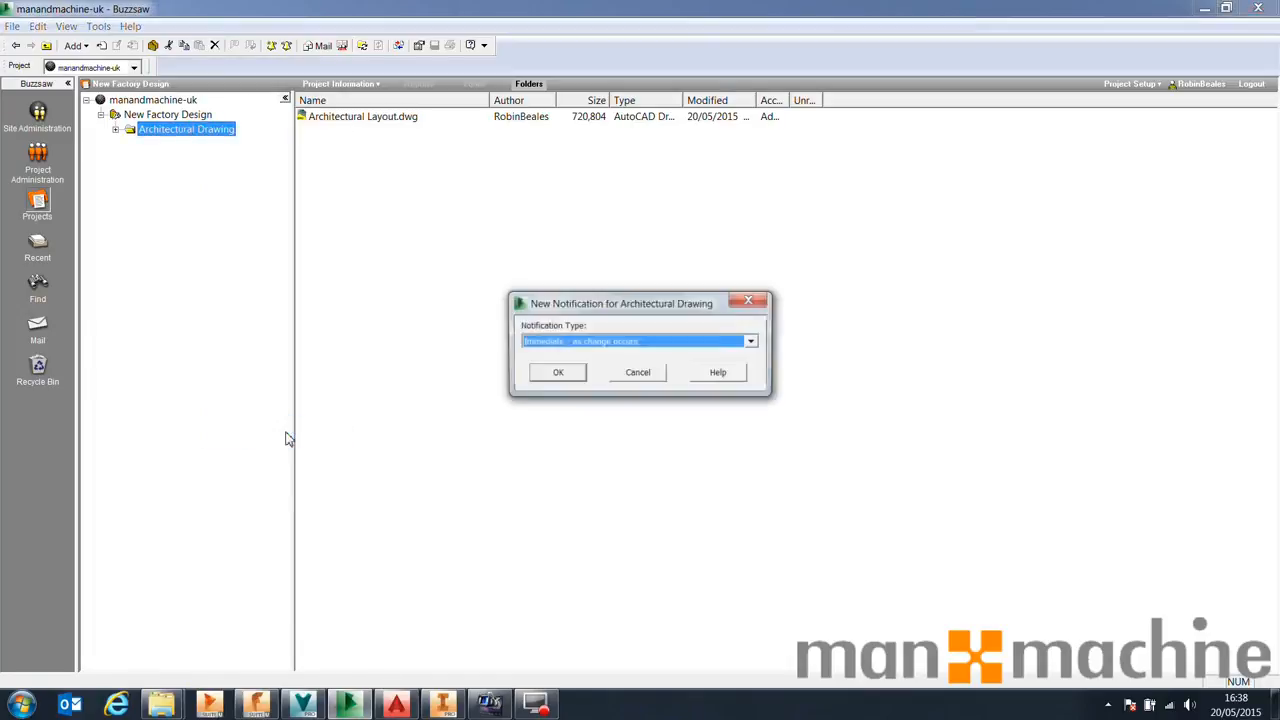
pyautogui.click(545, 343)
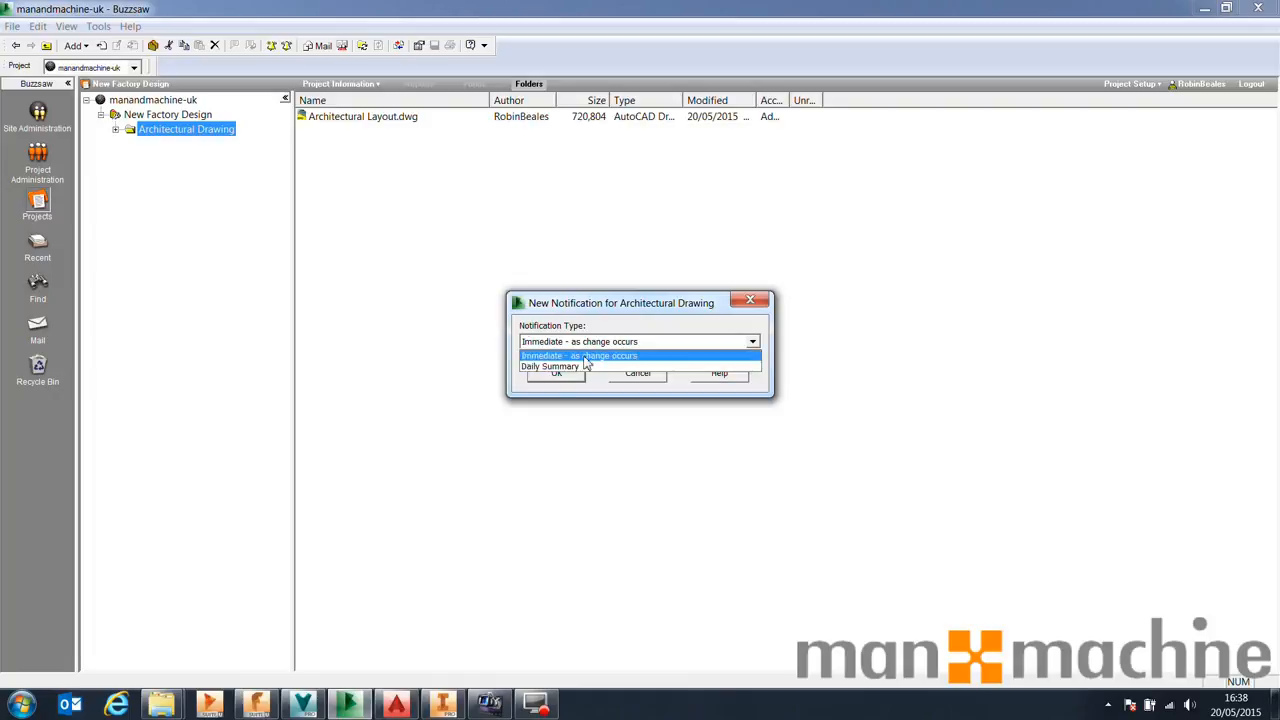
pyautogui.click(578, 312)
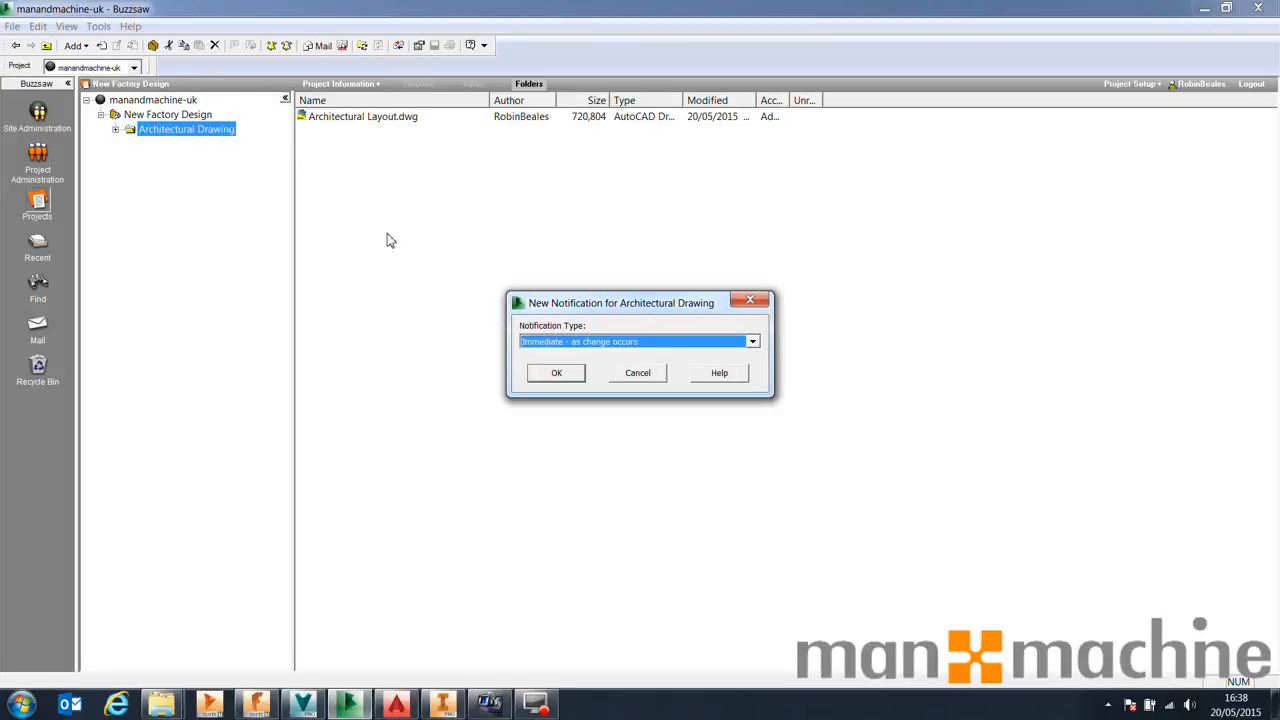
pyautogui.click(636, 376)
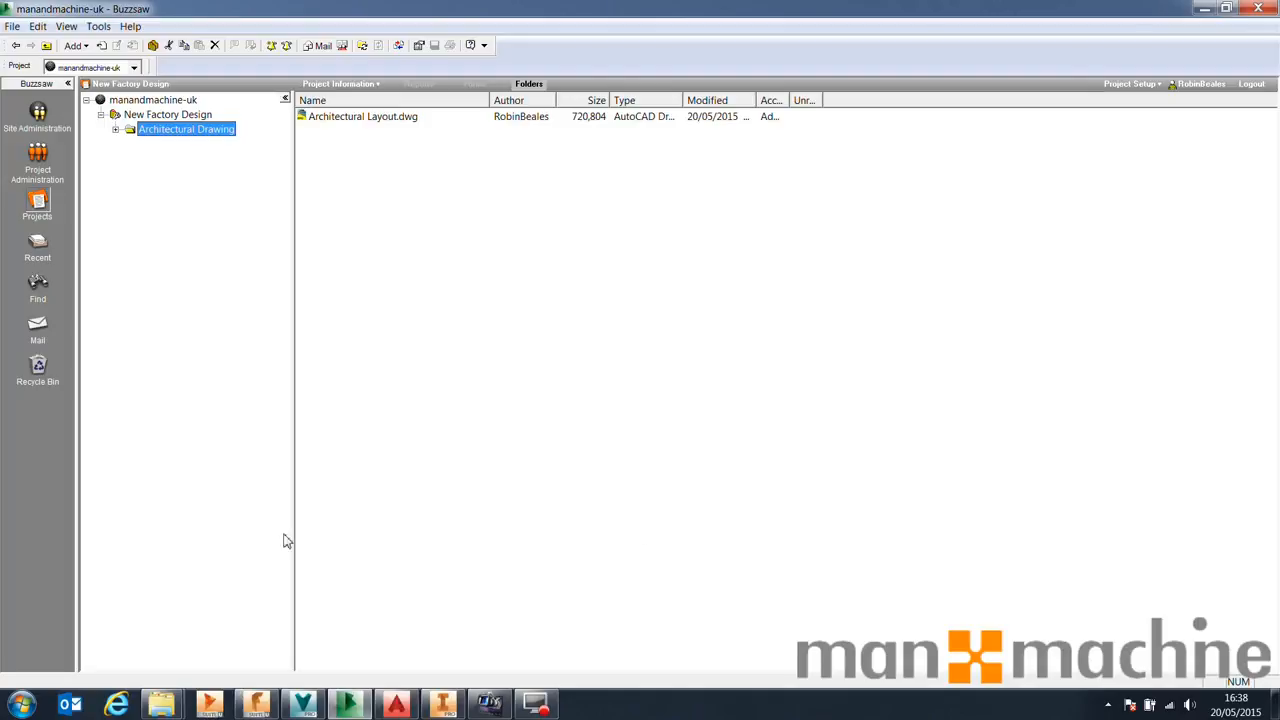
# Open the web browser and search the web for "buzzsaw login"
pyautogui.click(116, 705)
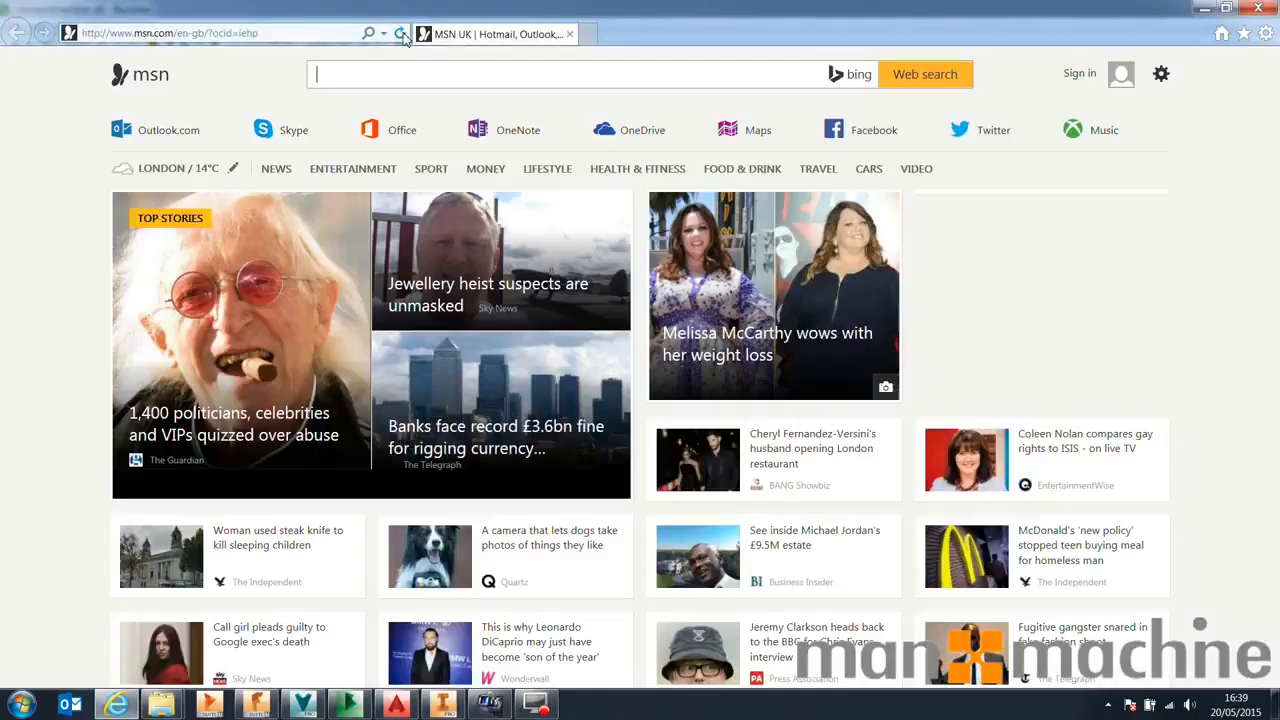
pyautogui.click(332, 33)
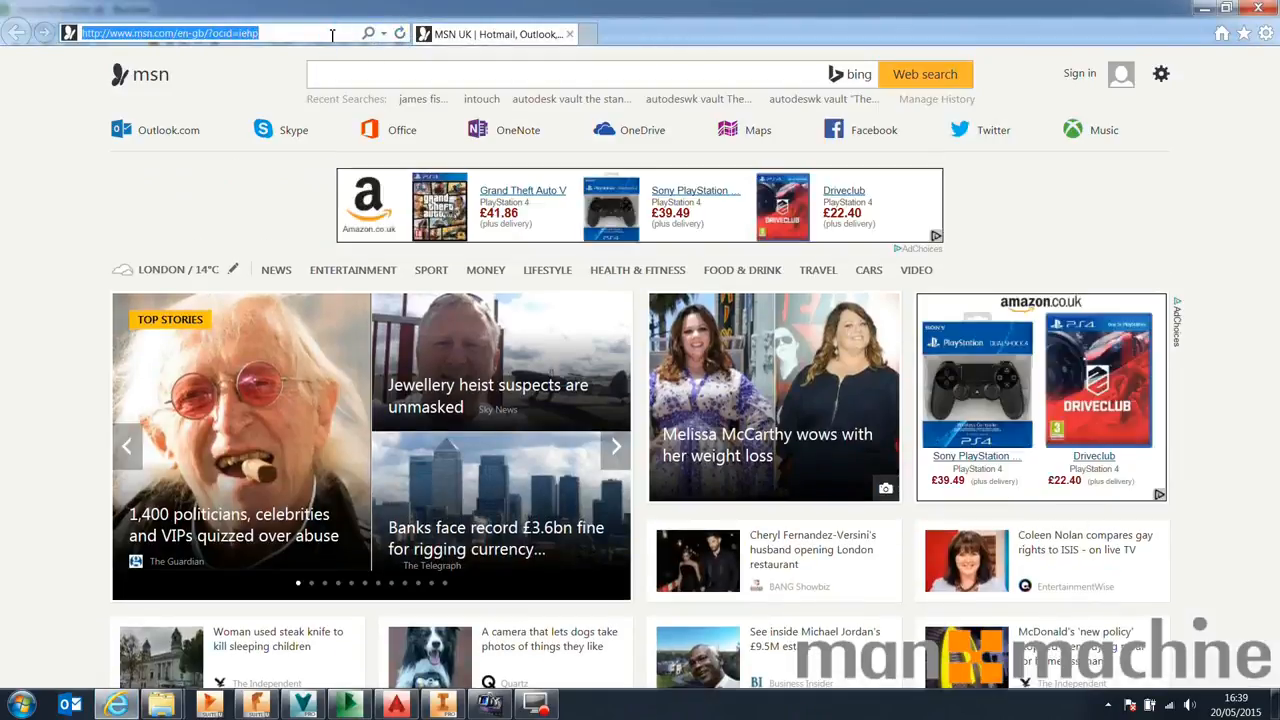
pyautogui.write('buzzsaw')
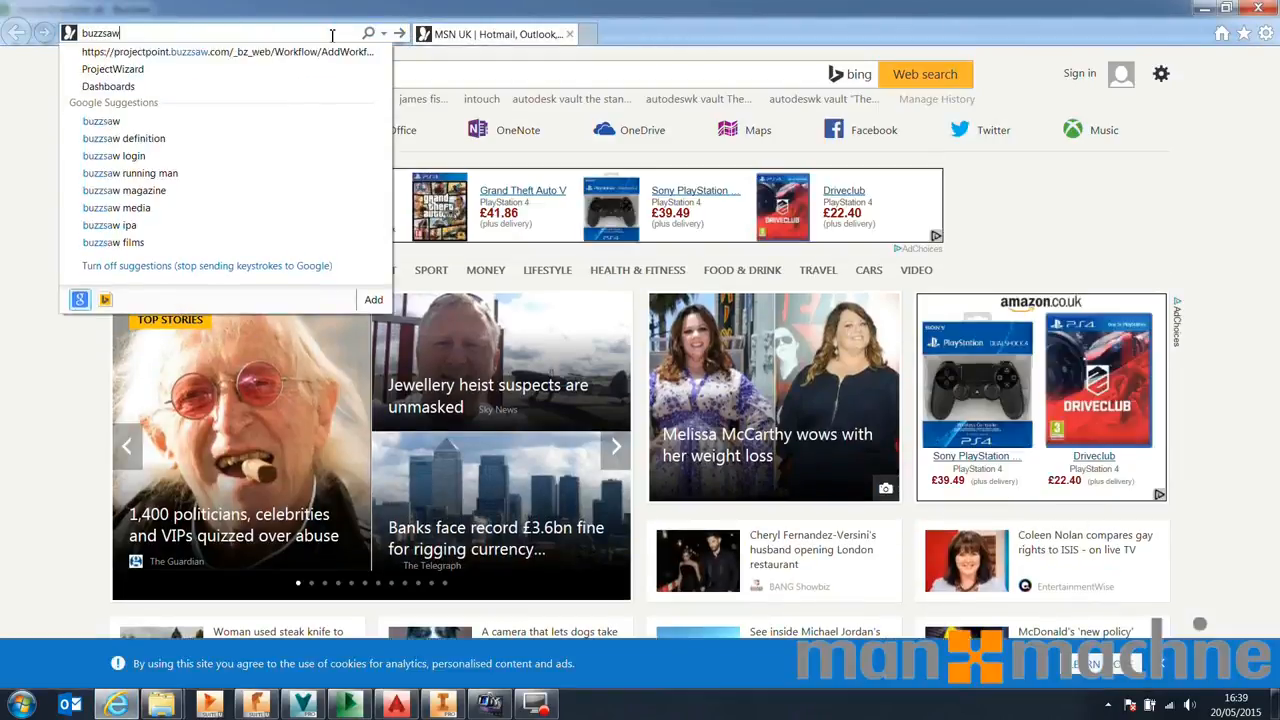
pyautogui.write(' logi')
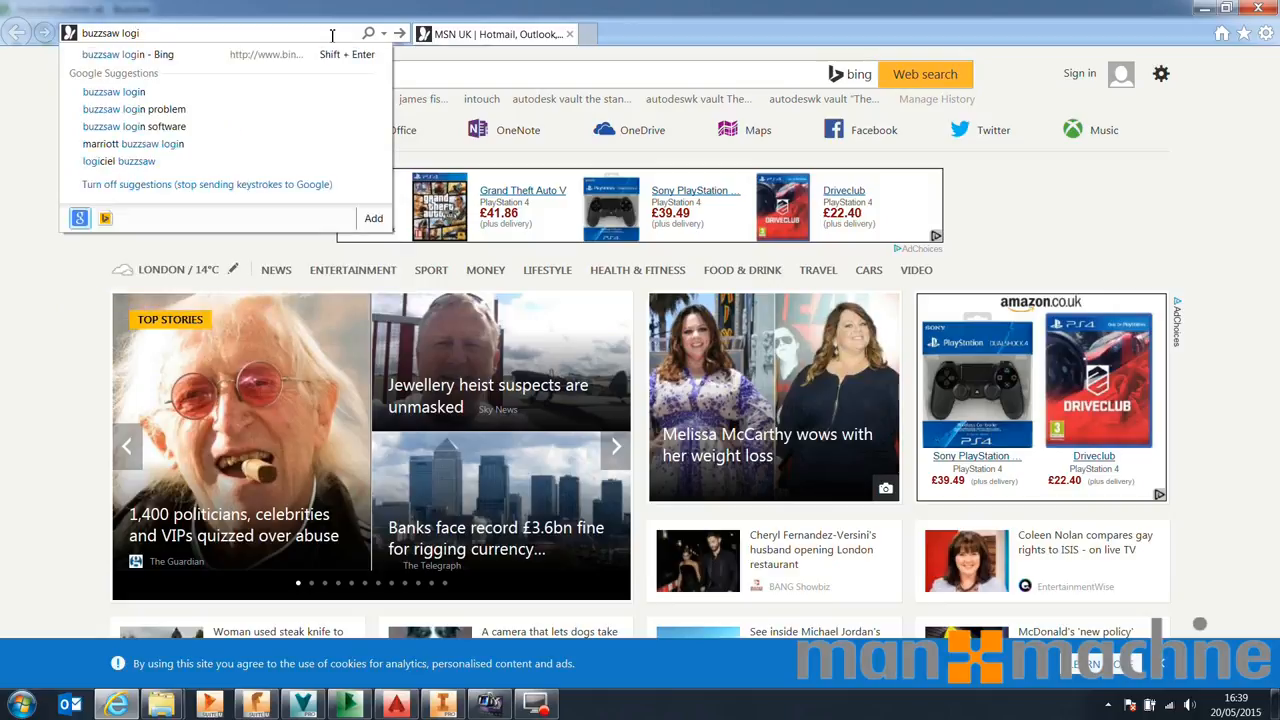
pyautogui.write('n')
pyautogui.press('Return')
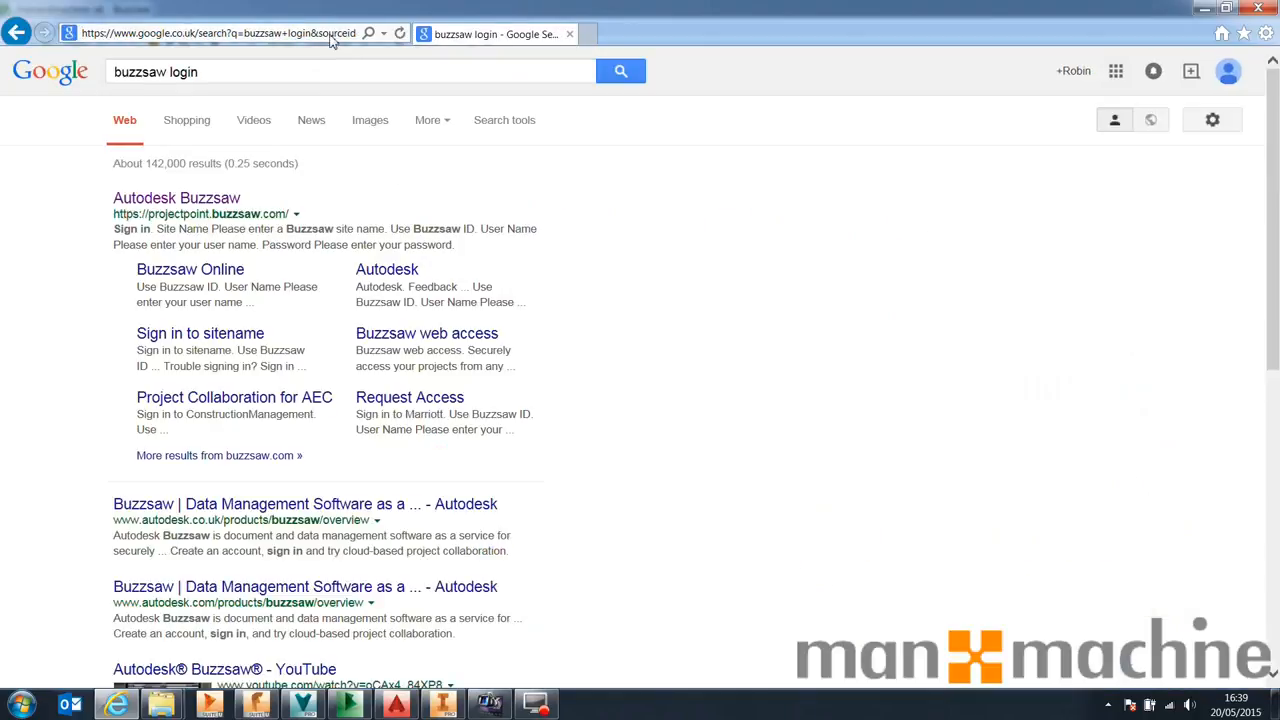
# Place the browser beside the Buzzsaw window and open the Autodesk Buzzsaw sign-in page from the results
pyautogui.press('super+Right')
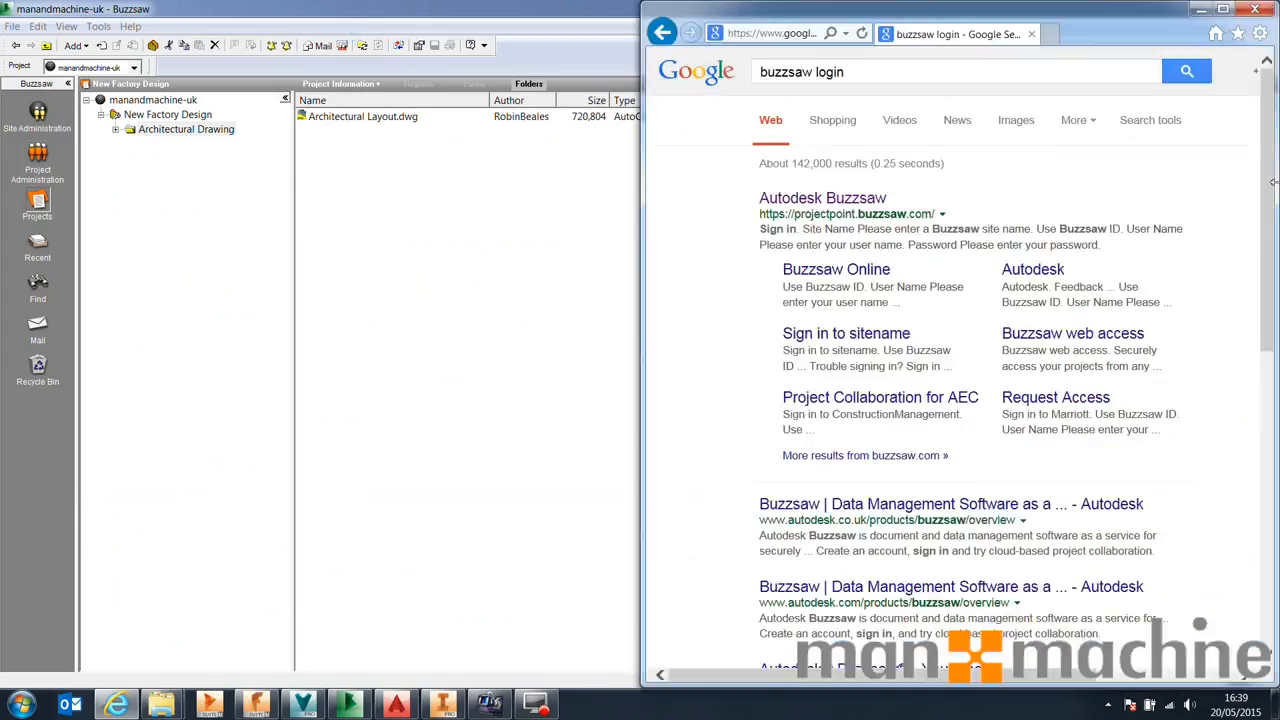
pyautogui.click(833, 203)
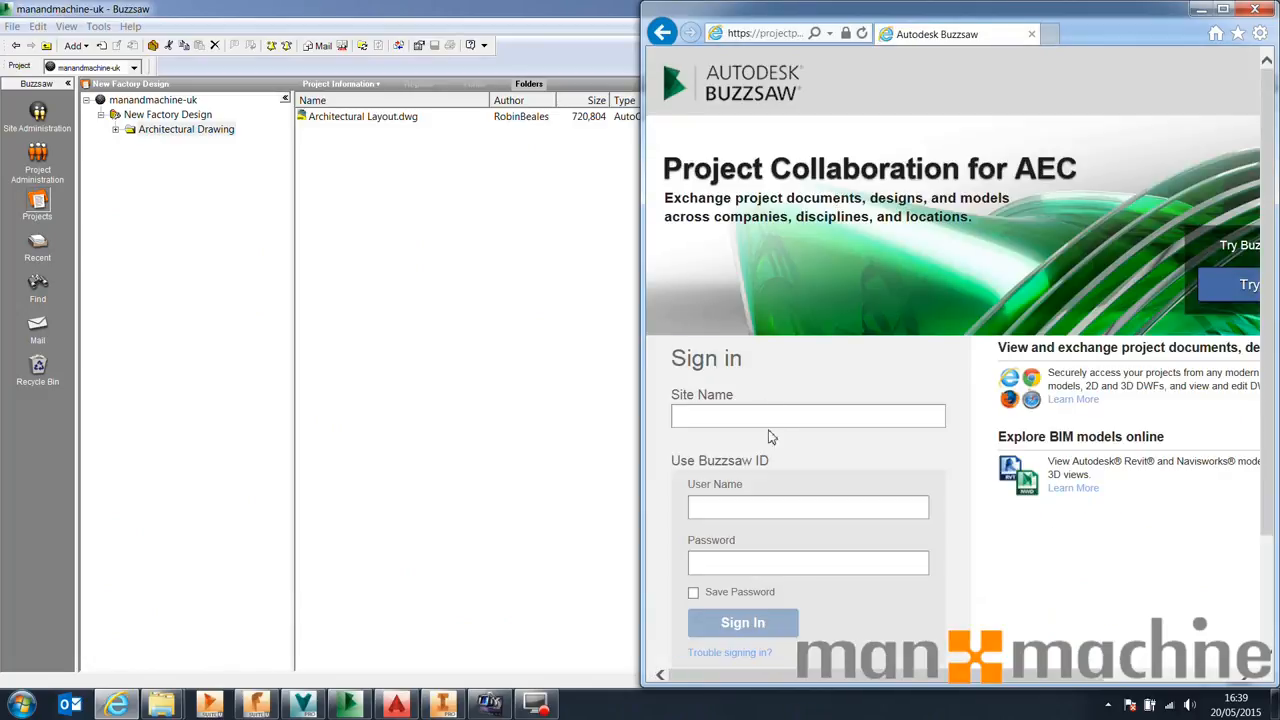
pyautogui.click(771, 416)
pyautogui.click(771, 416)
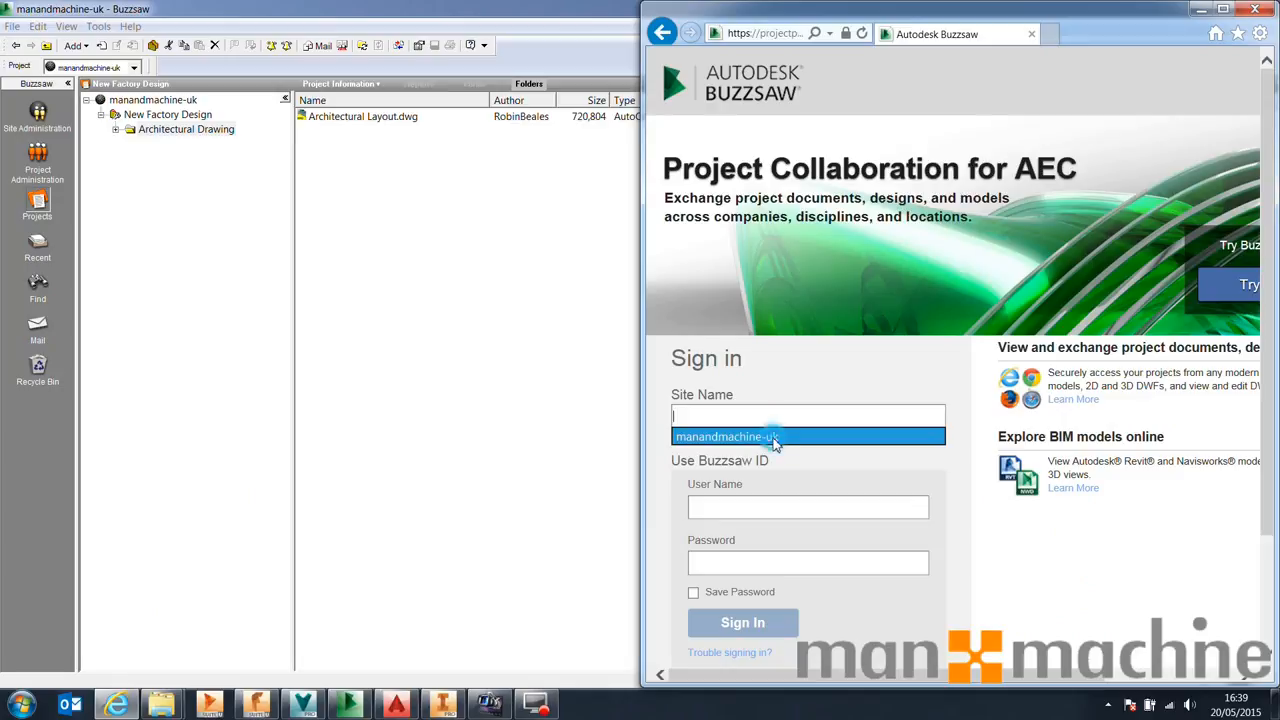
# Sign in to site manandmachine-uk with the user's Buzzsaw ID and saved password, ticking Save Password
pyautogui.click(775, 437)
pyautogui.click(754, 516)
pyautogui.write('Robin')
pyautogui.press('Down')
pyautogui.press('Down')
pyautogui.press('Down')
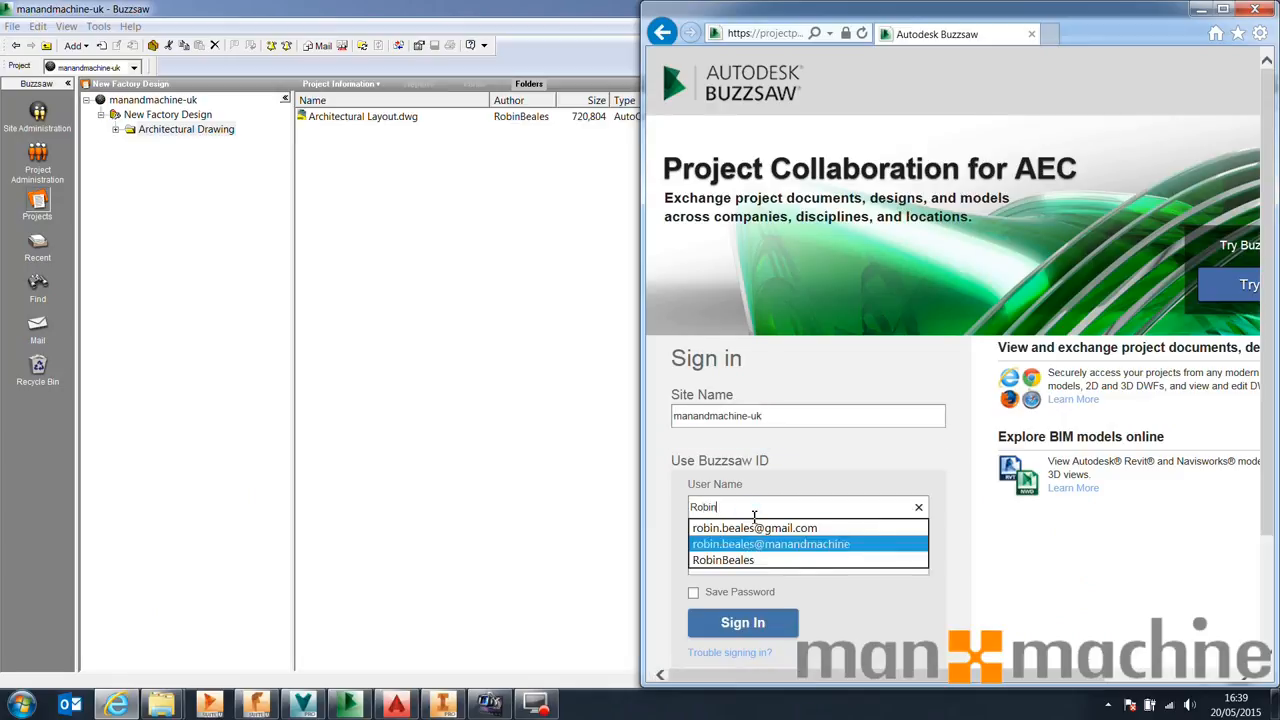
pyautogui.press('Tab')
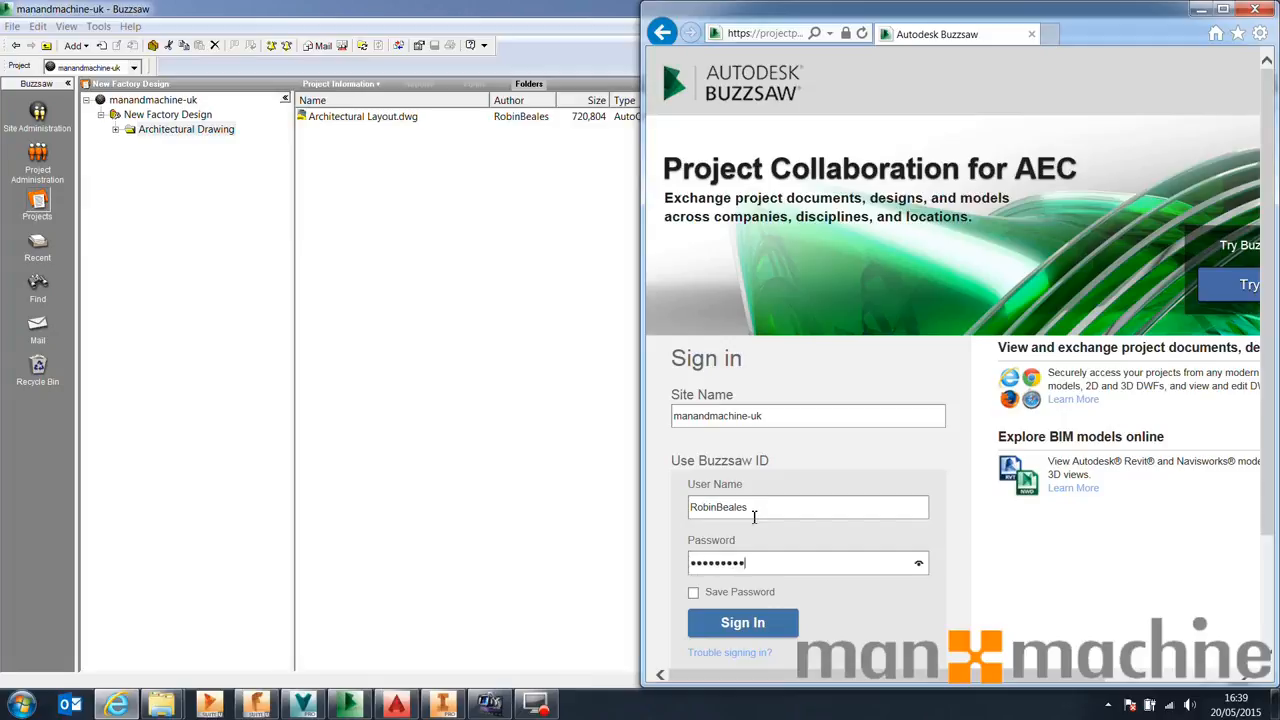
pyautogui.click(694, 593)
pyautogui.click(750, 623)
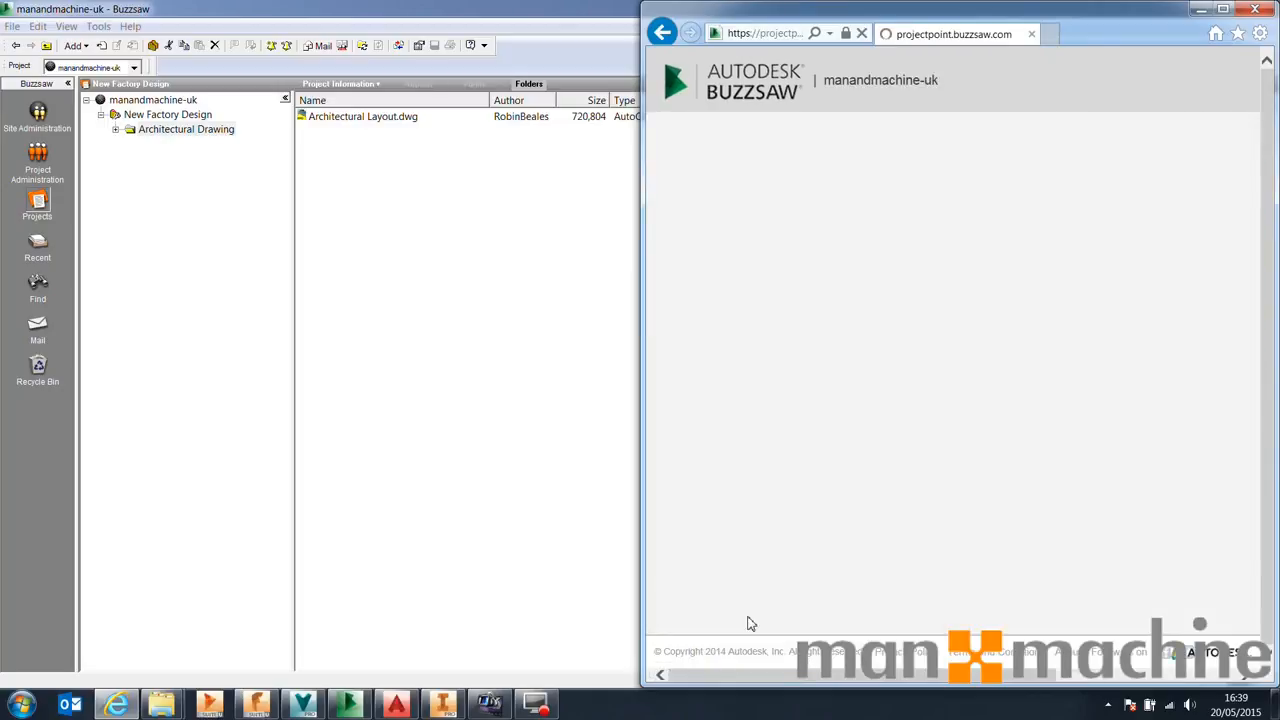
# Maximize the browser and open the New Factory Design project's Architectural Drawing folder online
pyautogui.moveTo(534, 10); pyautogui.dragTo(0, 207)
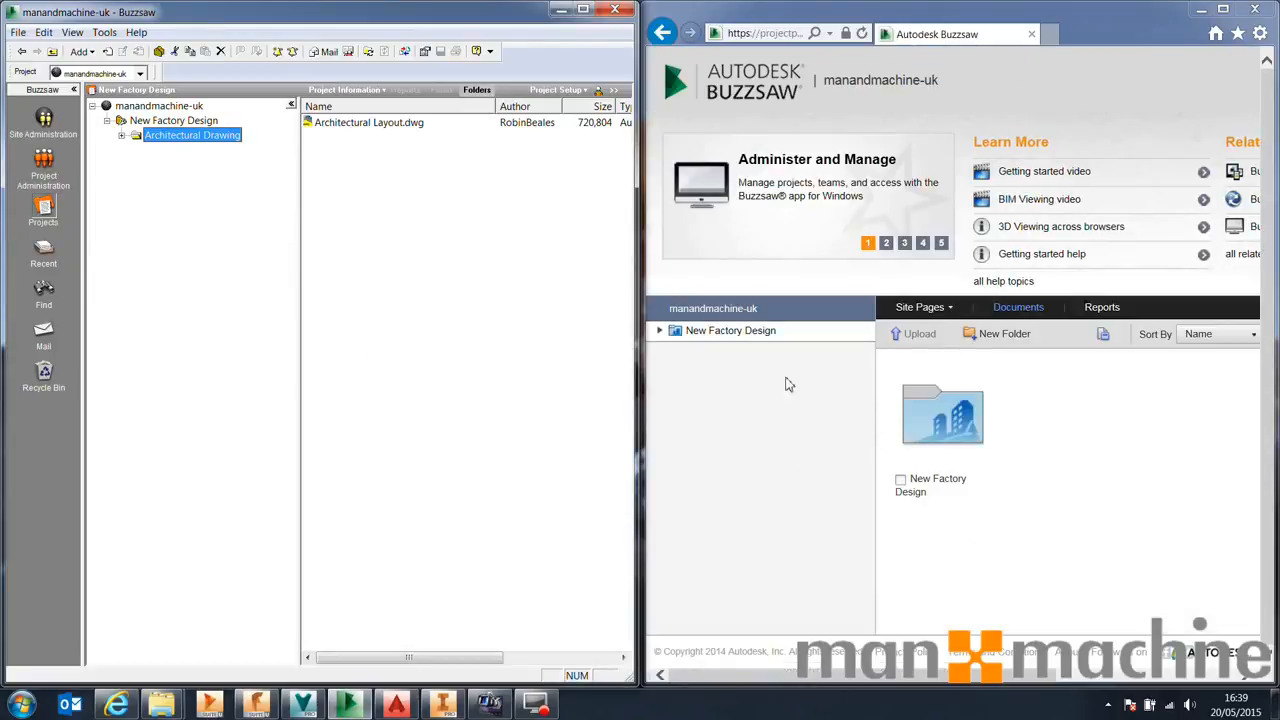
pyautogui.moveTo(1158, 14); pyautogui.dragTo(817, 50)
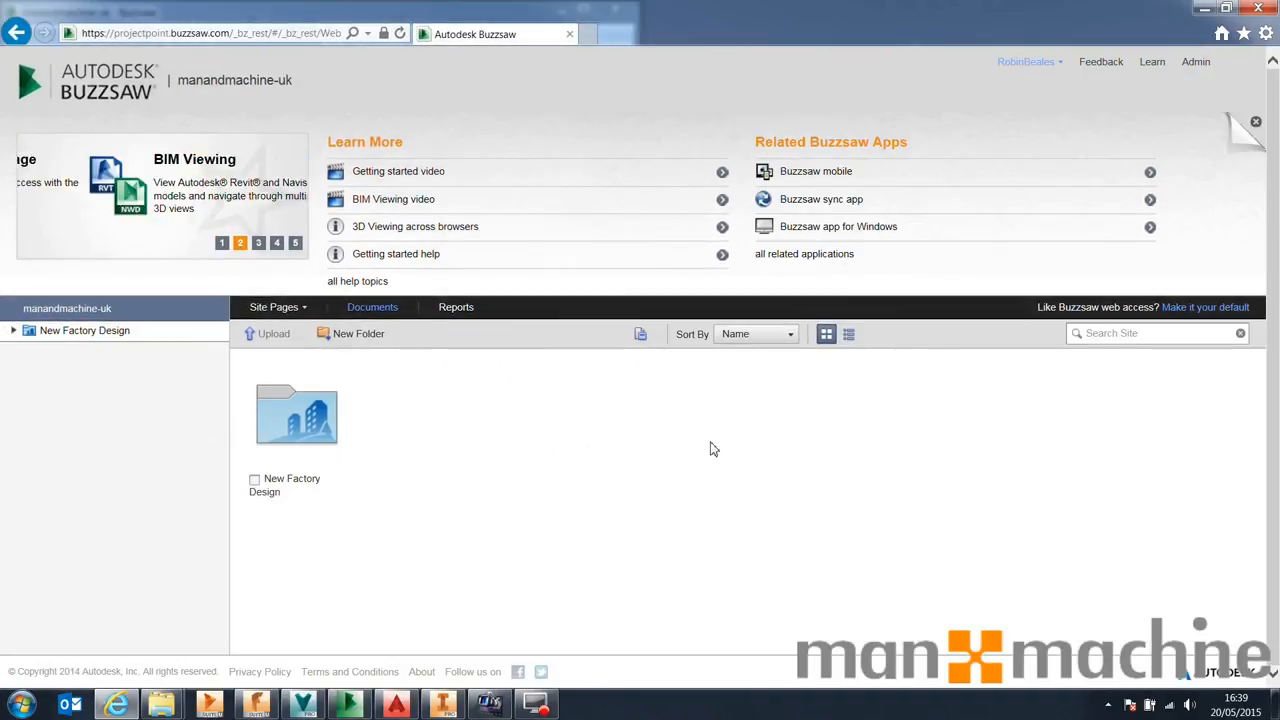
pyautogui.click(320, 428)
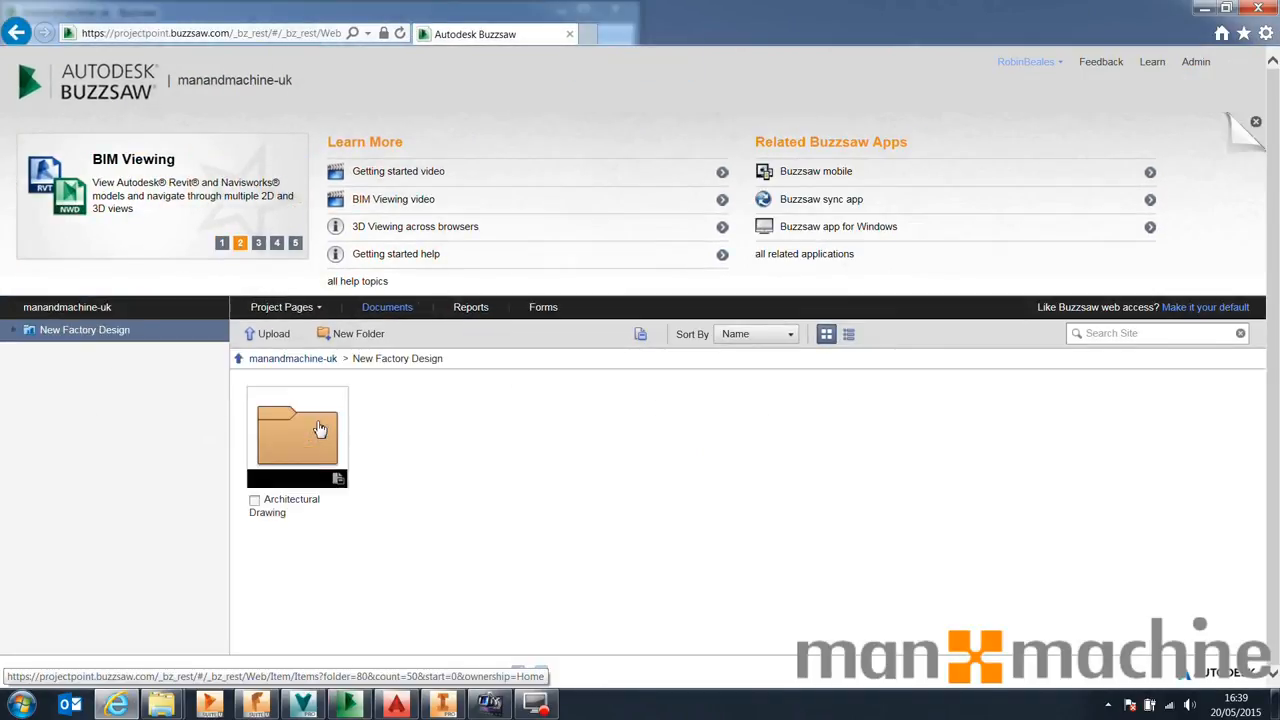
pyautogui.click(320, 428)
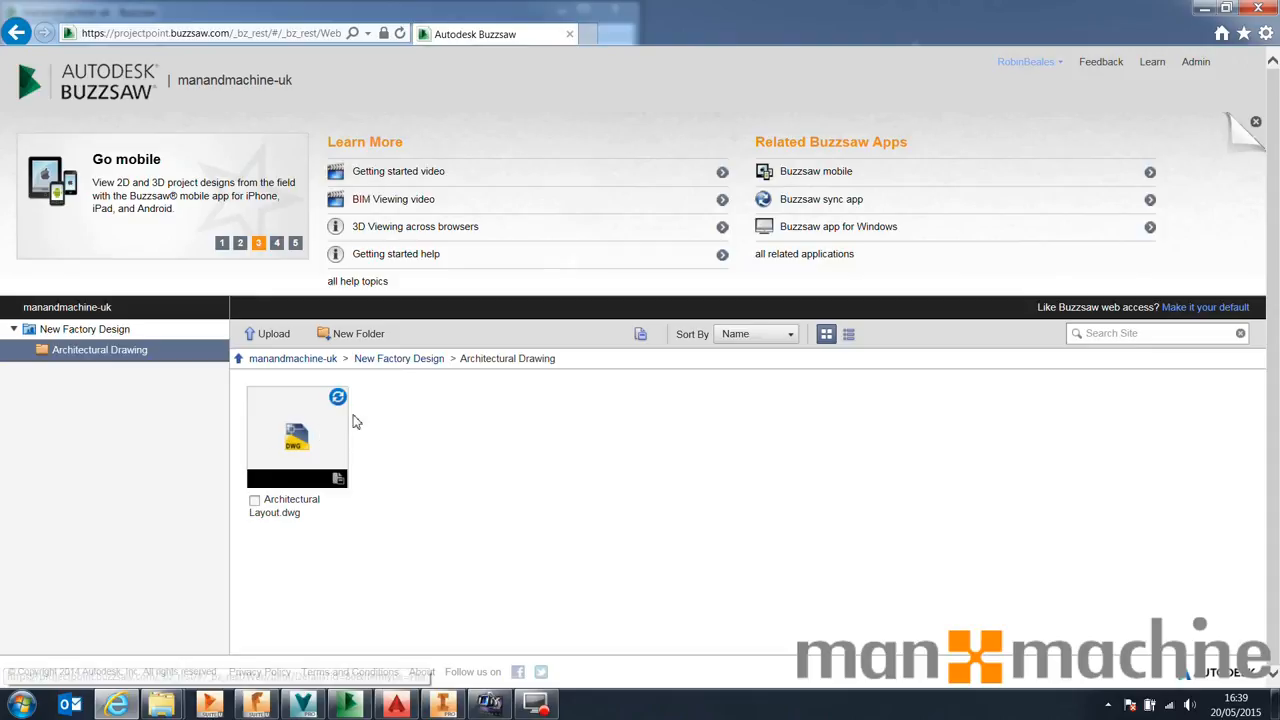
# Open Architectural Layout.dwg's document details, review its info and version history, and return to the document list
pyautogui.click(312, 449)
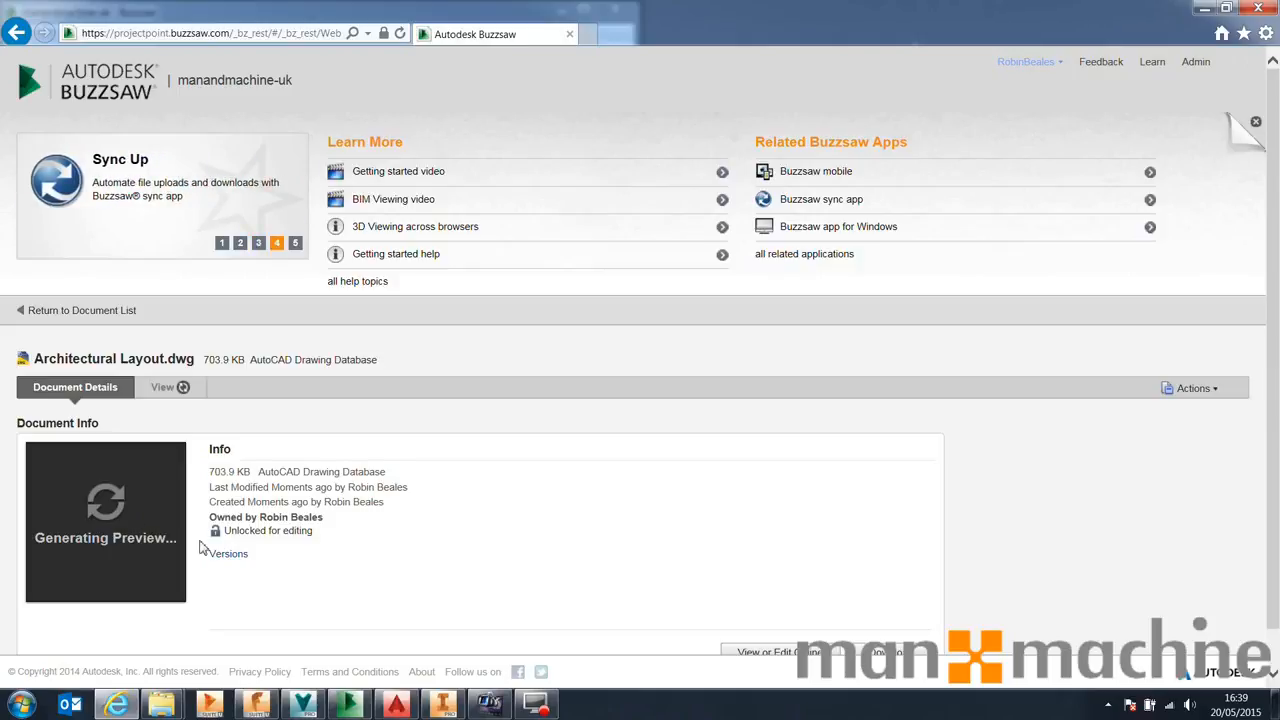
pyautogui.scroll(-1, 206, 506)
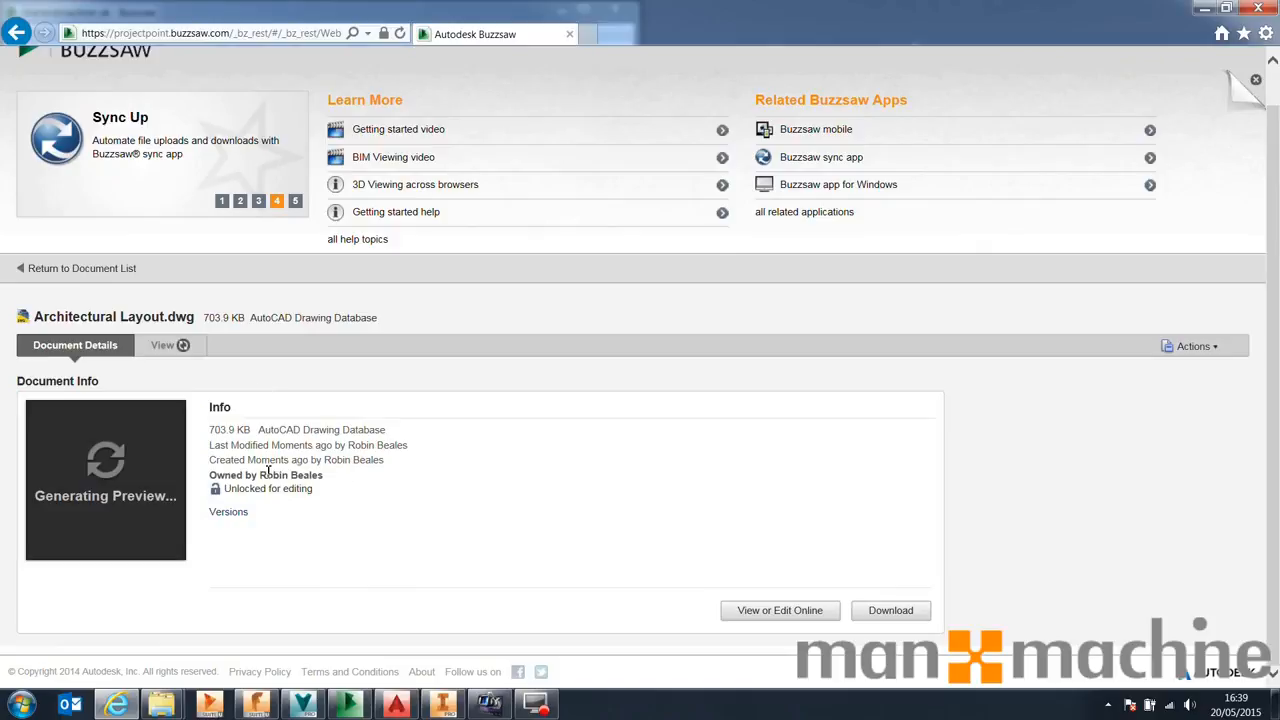
pyautogui.moveTo(260, 429); pyautogui.dragTo(398, 468)
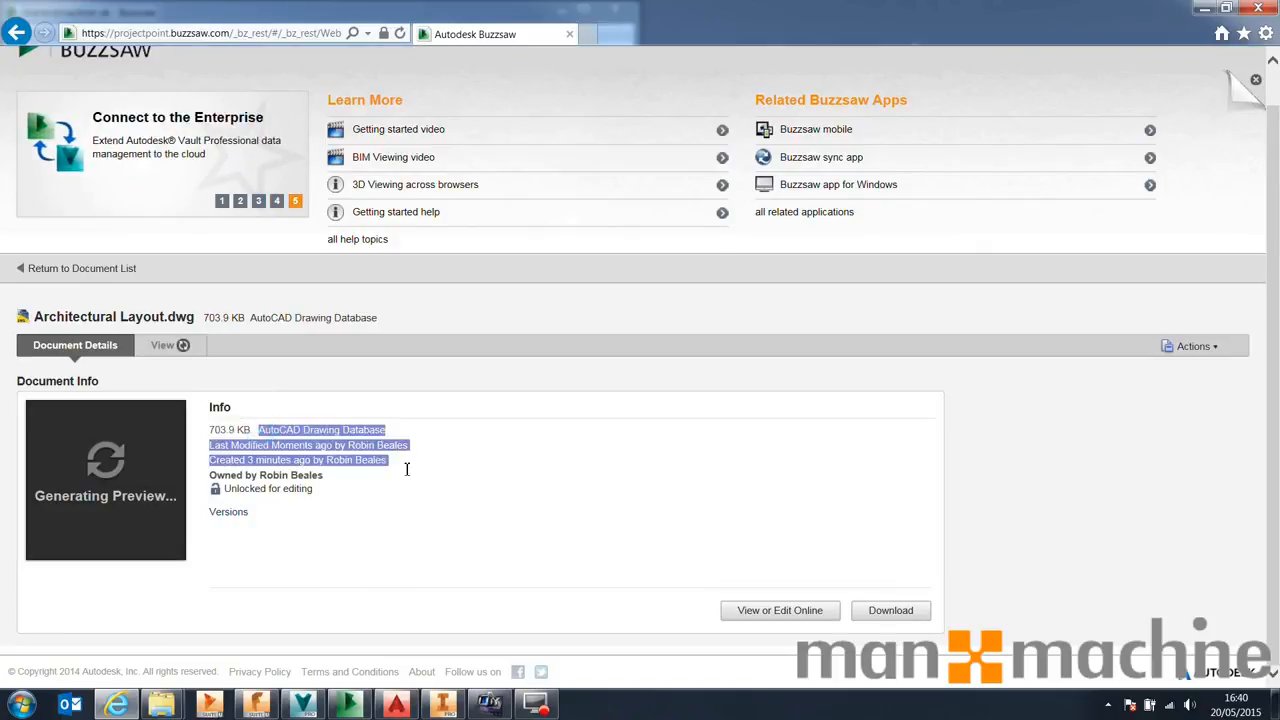
pyautogui.click(410, 475)
pyautogui.moveTo(220, 488); pyautogui.dragTo(333, 493)
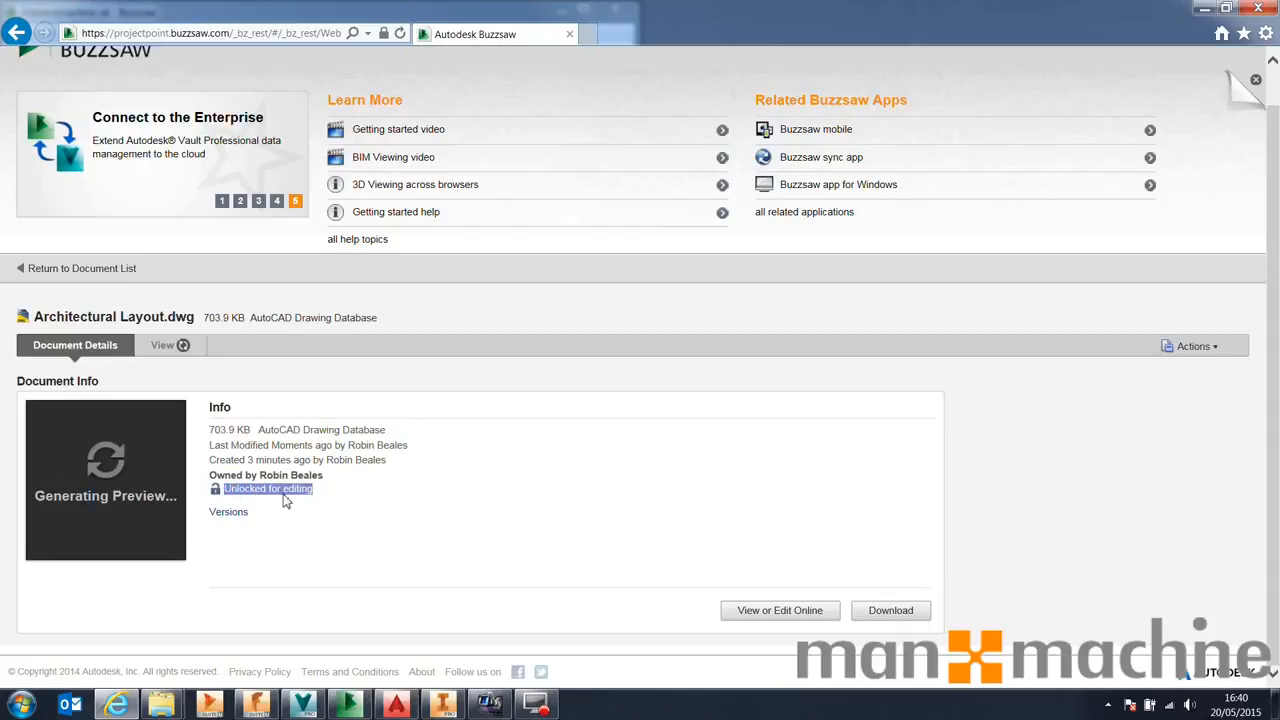
pyautogui.click(320, 514)
pyautogui.click(224, 512)
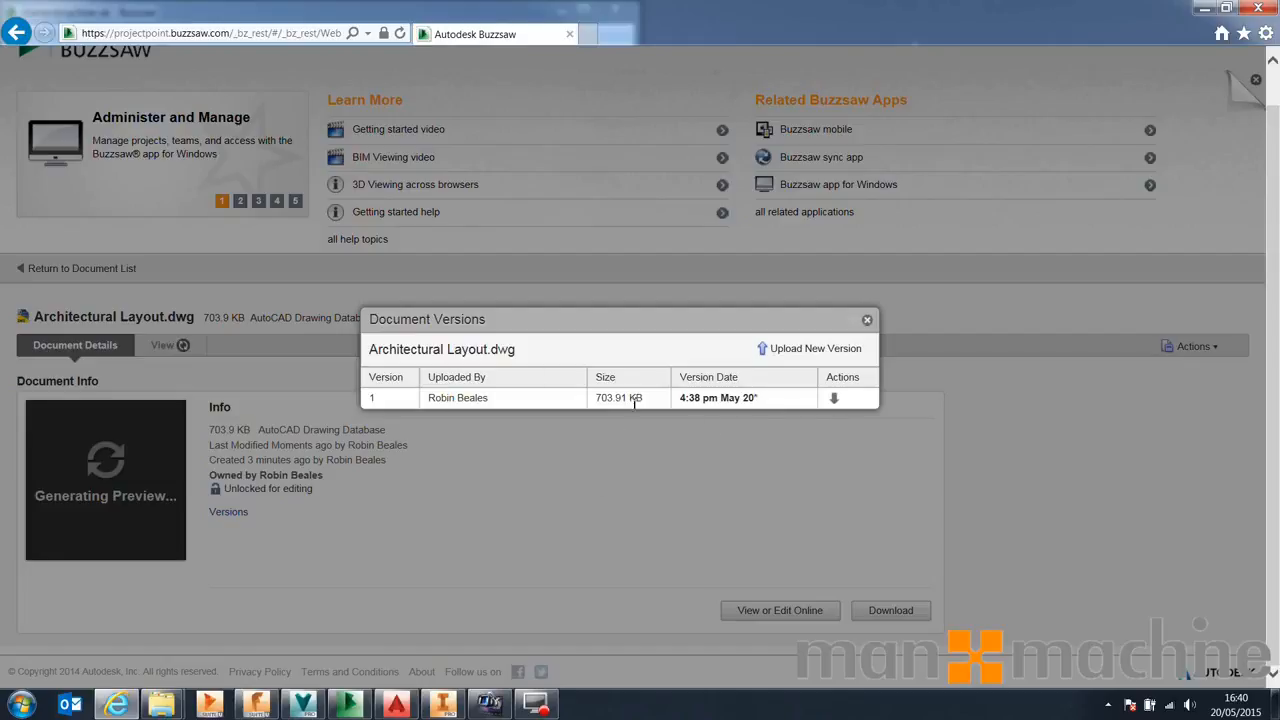
pyautogui.click(867, 322)
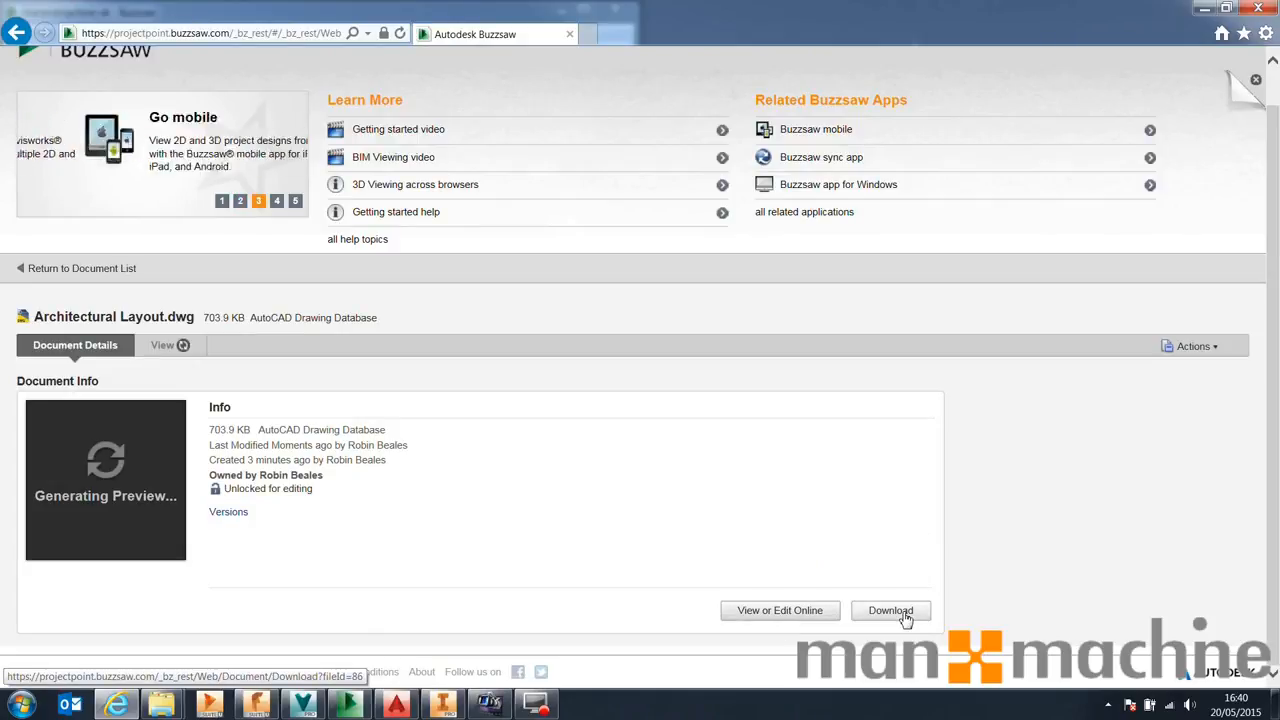
pyautogui.click(118, 268)
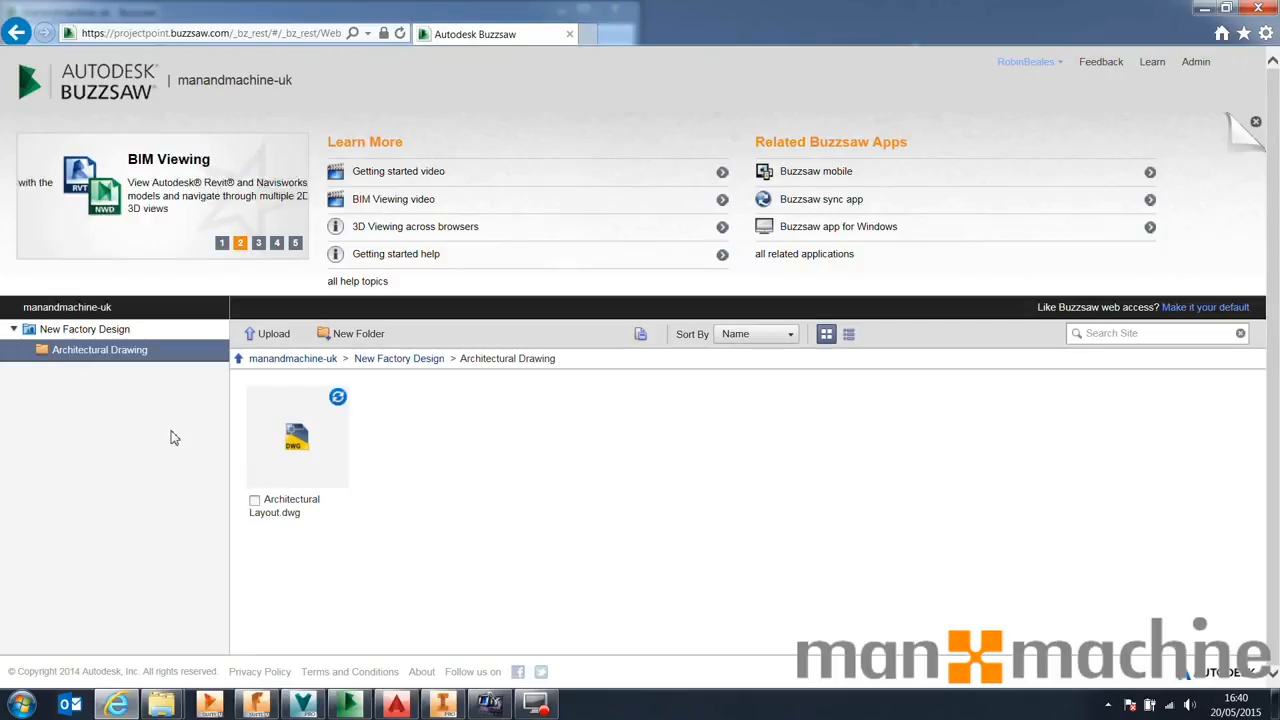
# Switch to Vault and open the Designs > Factory > Architecture folder
pyautogui.click(1204, 8)
pyautogui.click(603, 10)
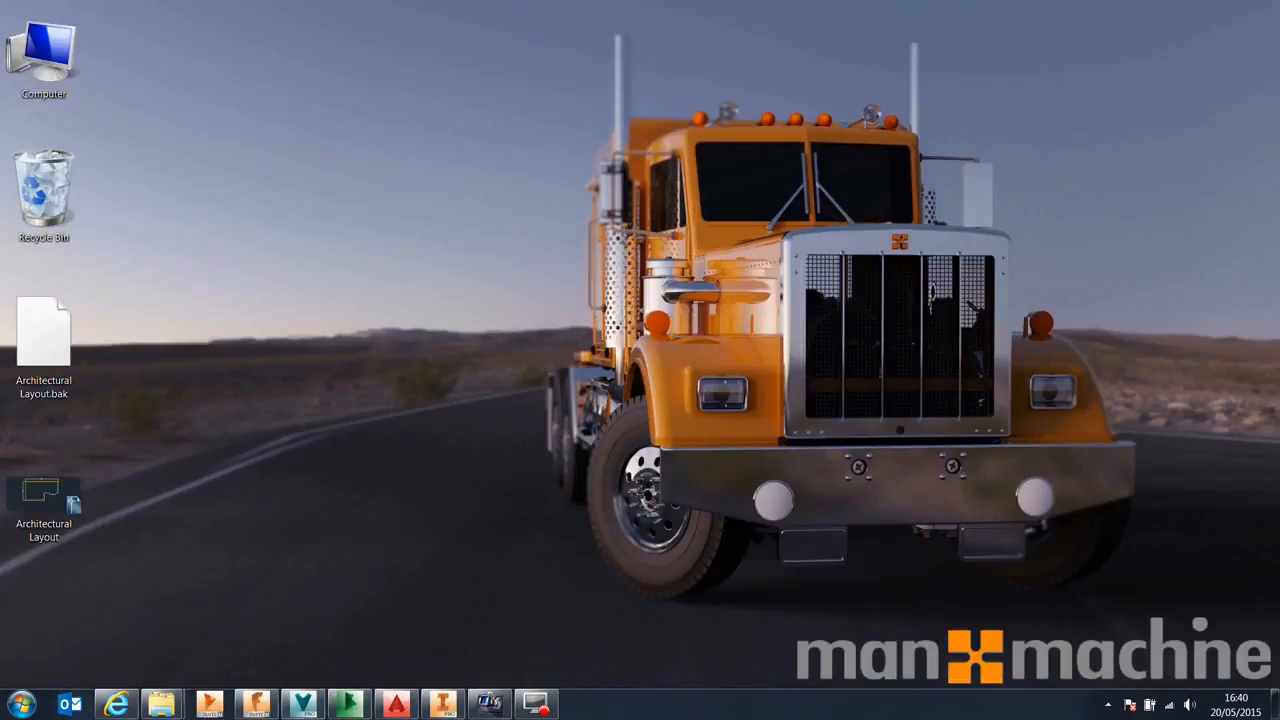
pyautogui.click(303, 705)
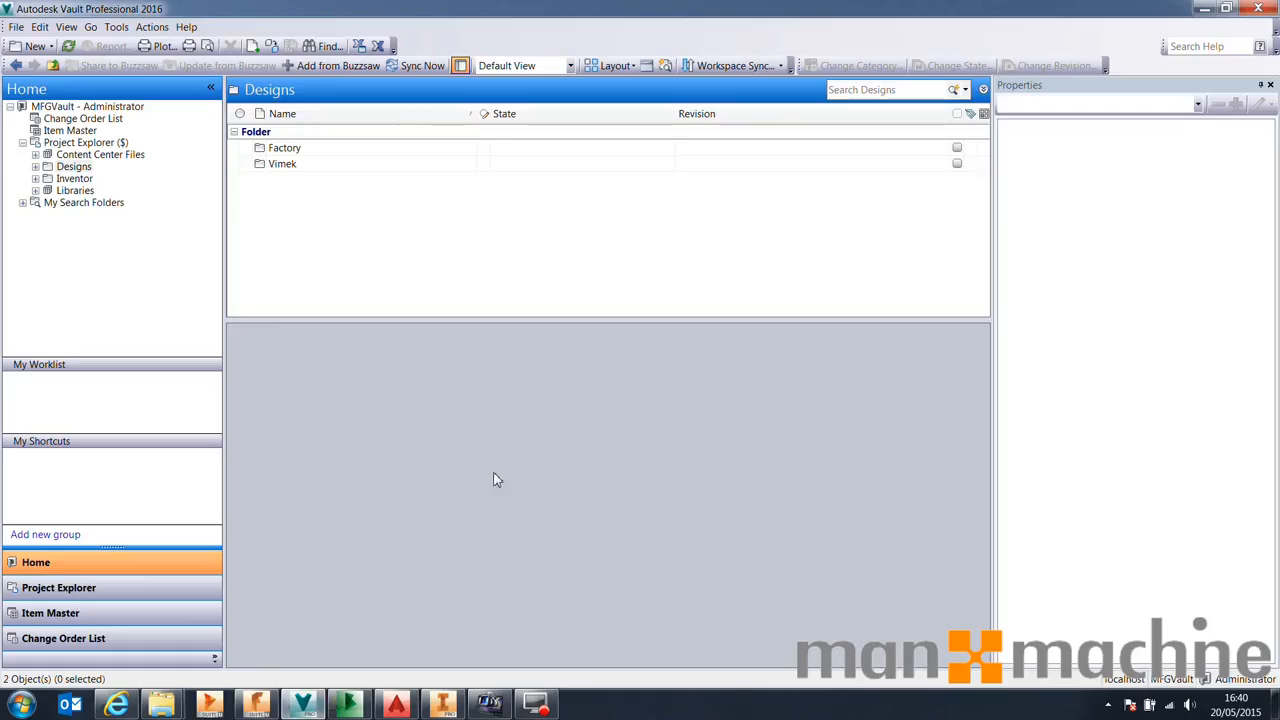
pyautogui.click(74, 167)
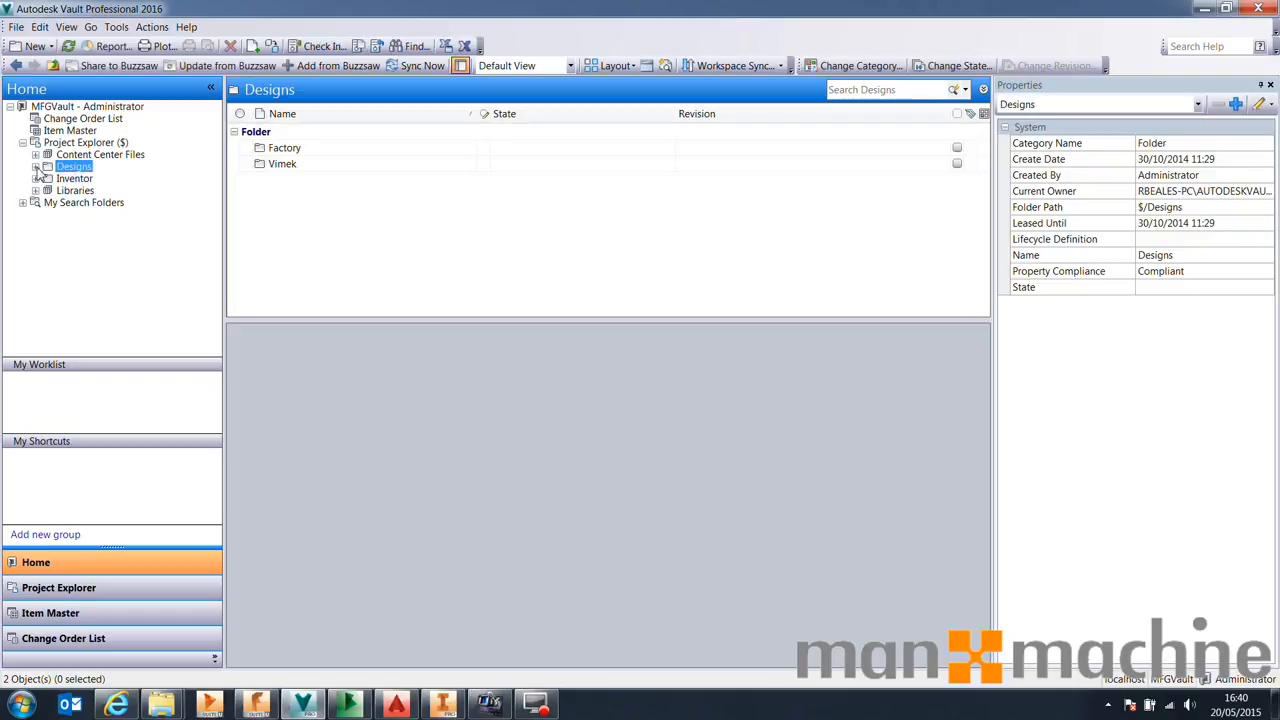
pyautogui.click(35, 167)
pyautogui.click(82, 178)
pyautogui.click(48, 178)
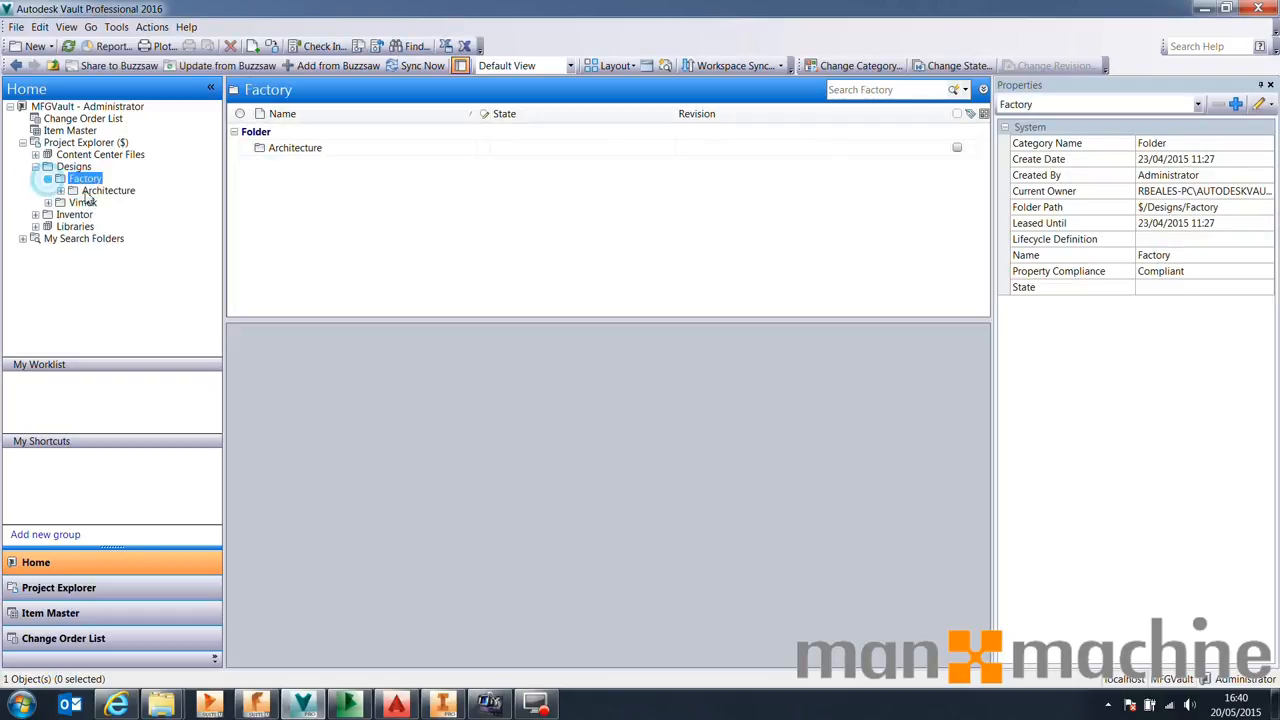
pyautogui.click(72, 190)
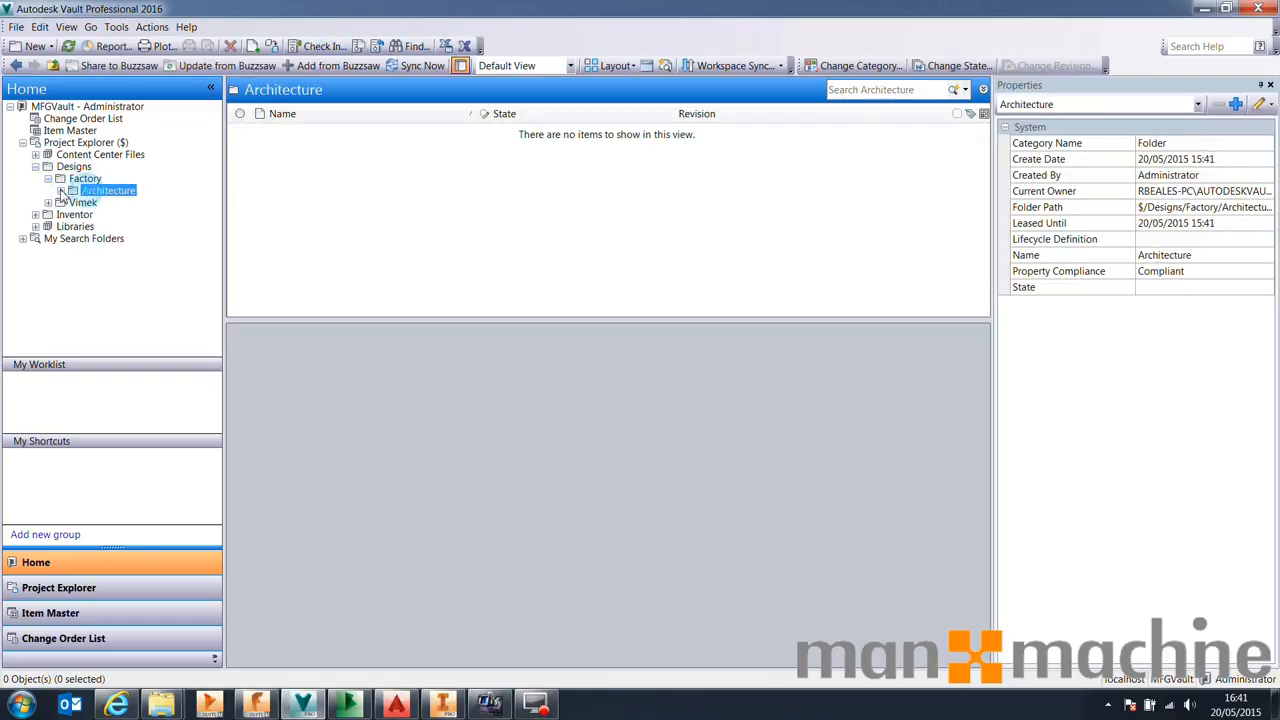
# Run Sync Now on the Architecture folder to synchronize with Buzzsaw
pyautogui.click(394, 221)
pyautogui.click(124, 191)
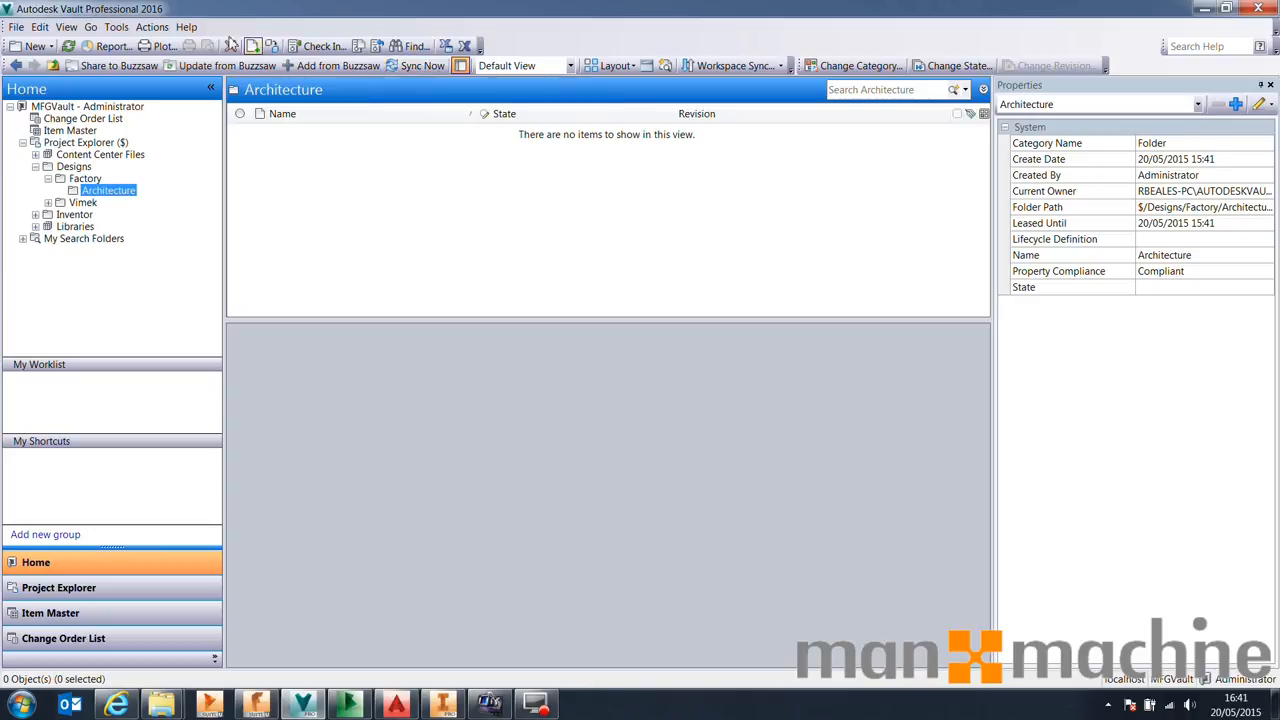
pyautogui.click(125, 31)
pyautogui.click(206, 6)
pyautogui.click(463, 198)
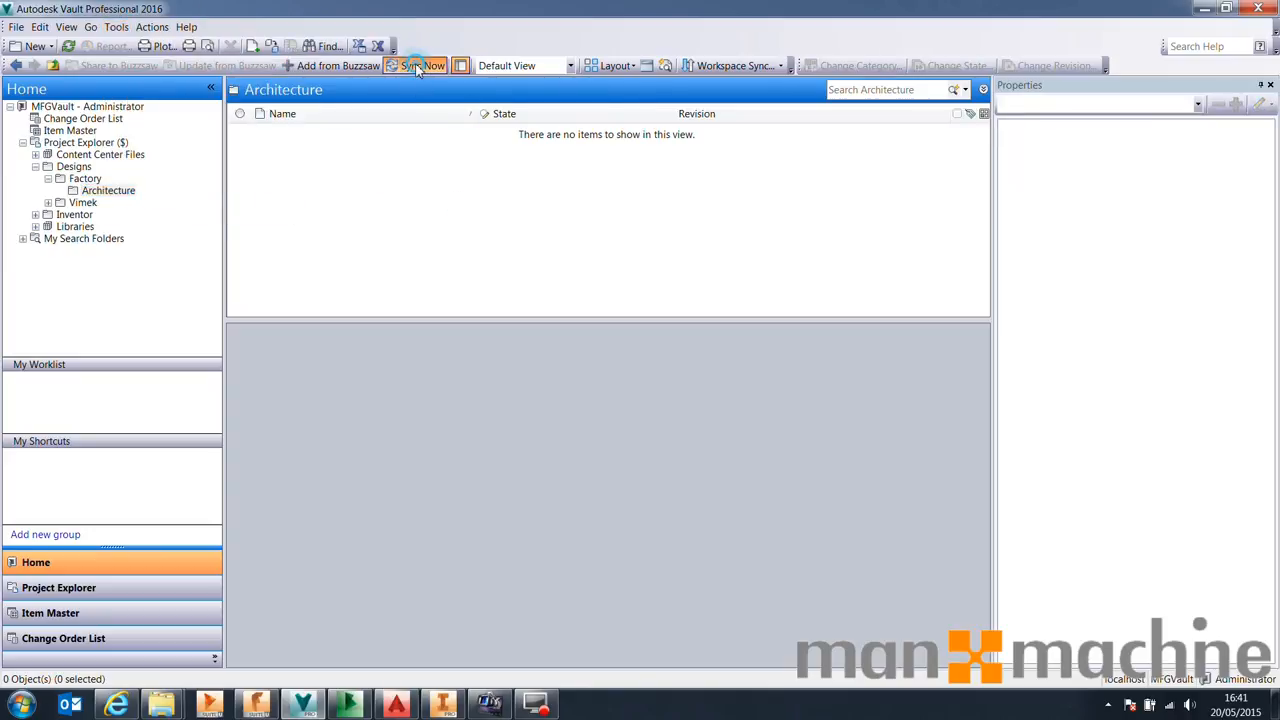
# Launch the Autodesk Job Processor 2016 for Vault Professional to process the sync job, then exit it
pyautogui.click(2, 700)
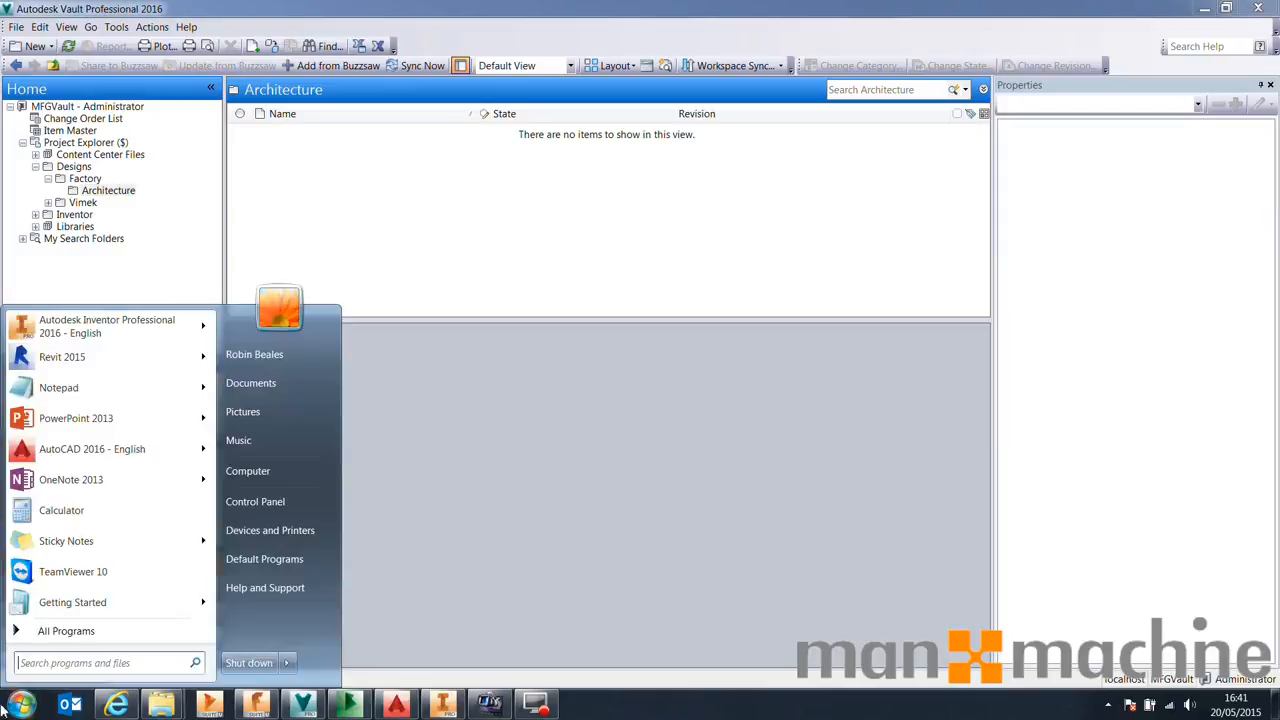
pyautogui.write('job')
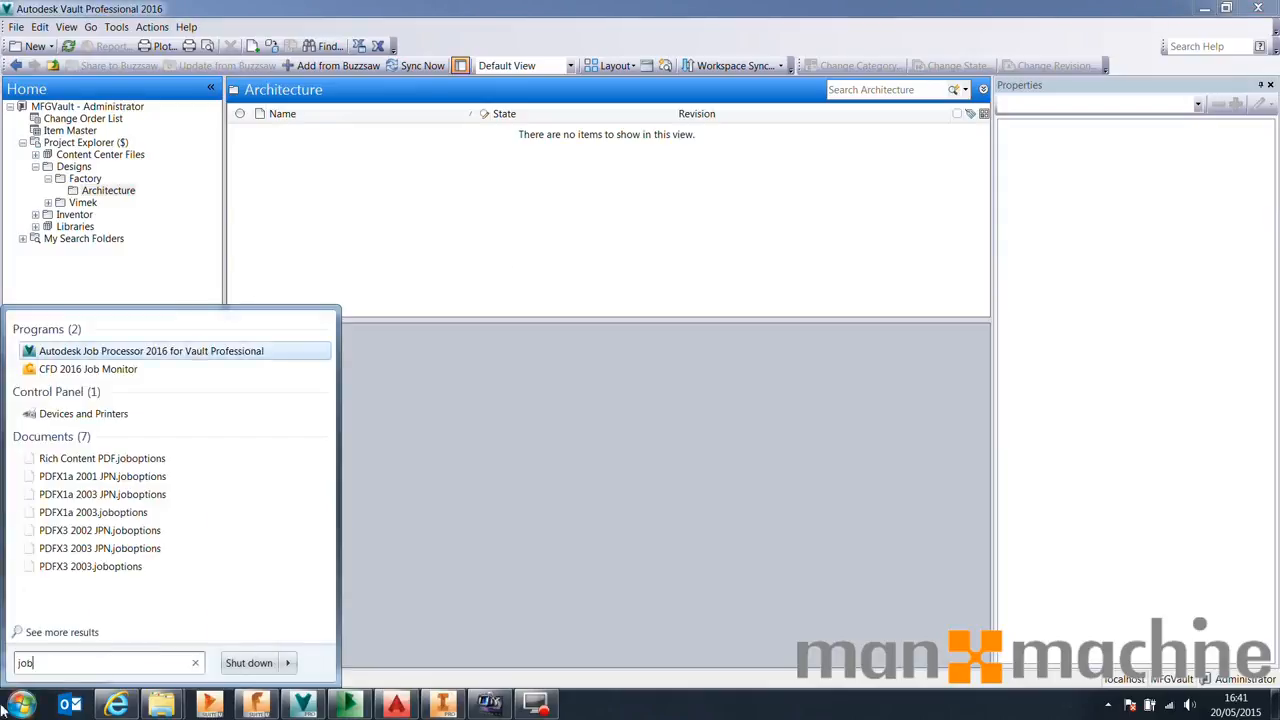
pyautogui.press('Return')
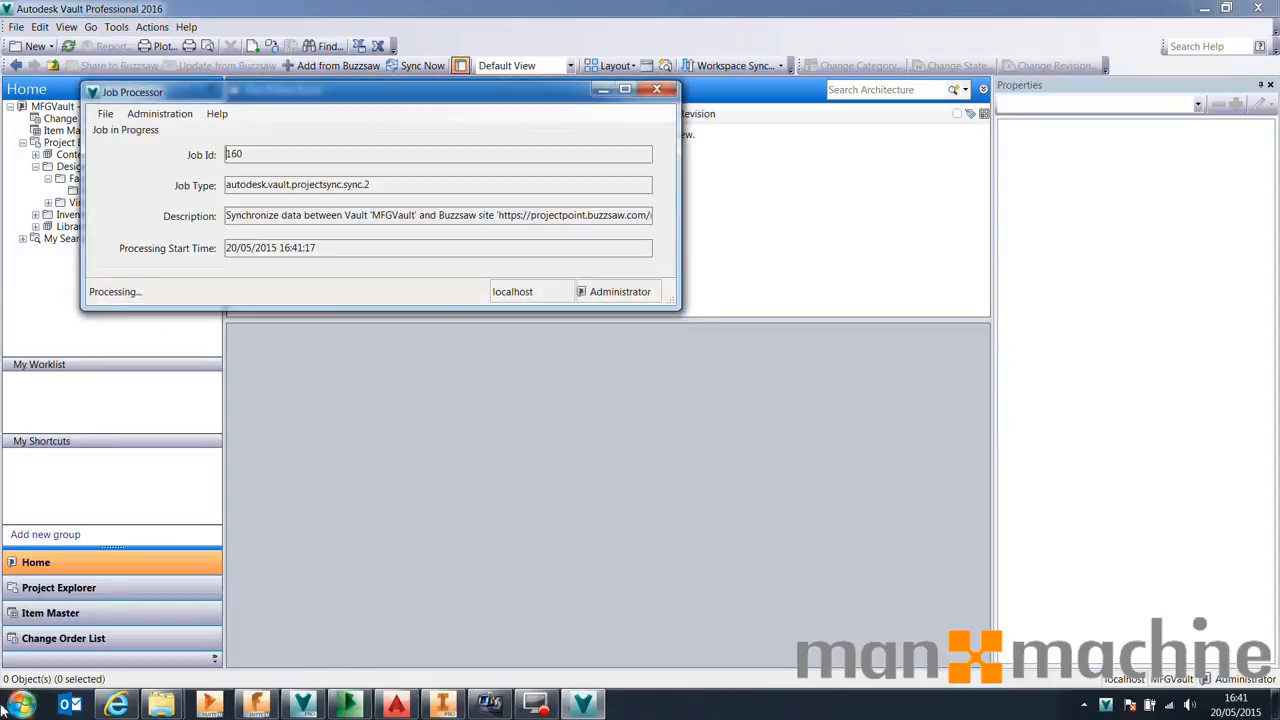
pyautogui.moveTo(217, 101); pyautogui.dragTo(391, 166)
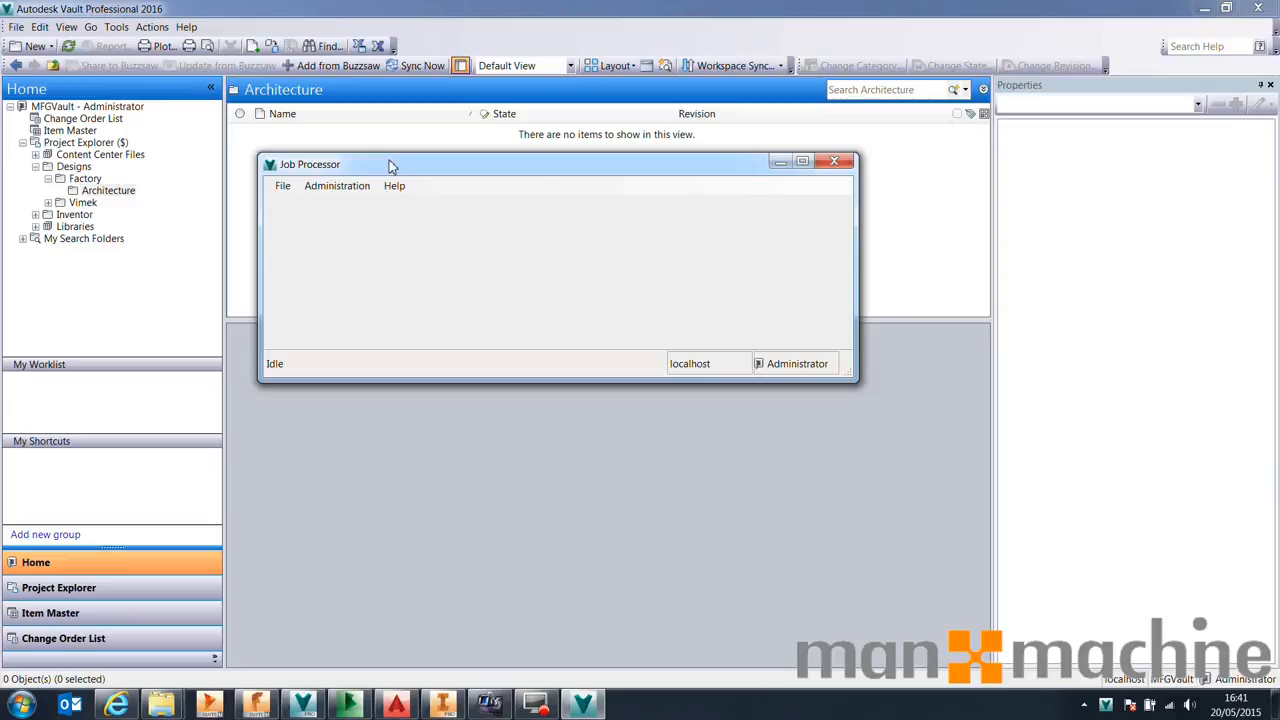
pyautogui.click(283, 186)
pyautogui.click(300, 234)
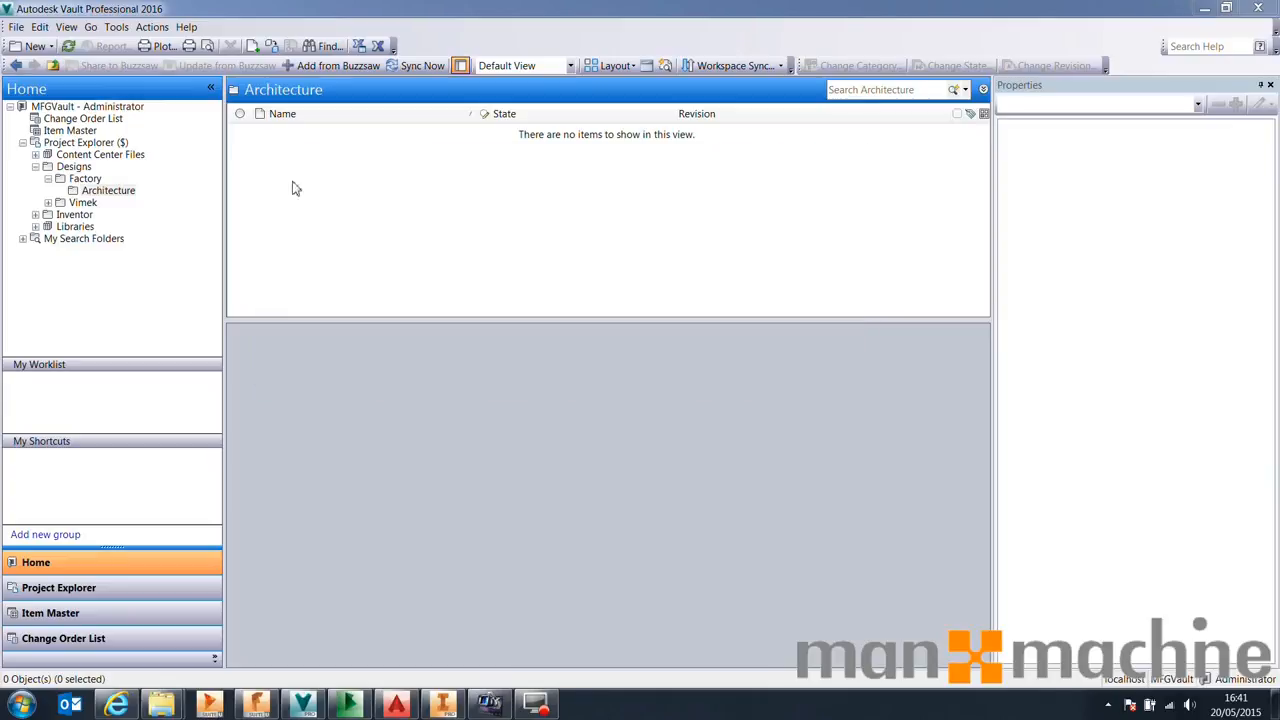
# Refresh the Vault view and select the Architecture folder to check the synced drawing
pyautogui.click(68, 46)
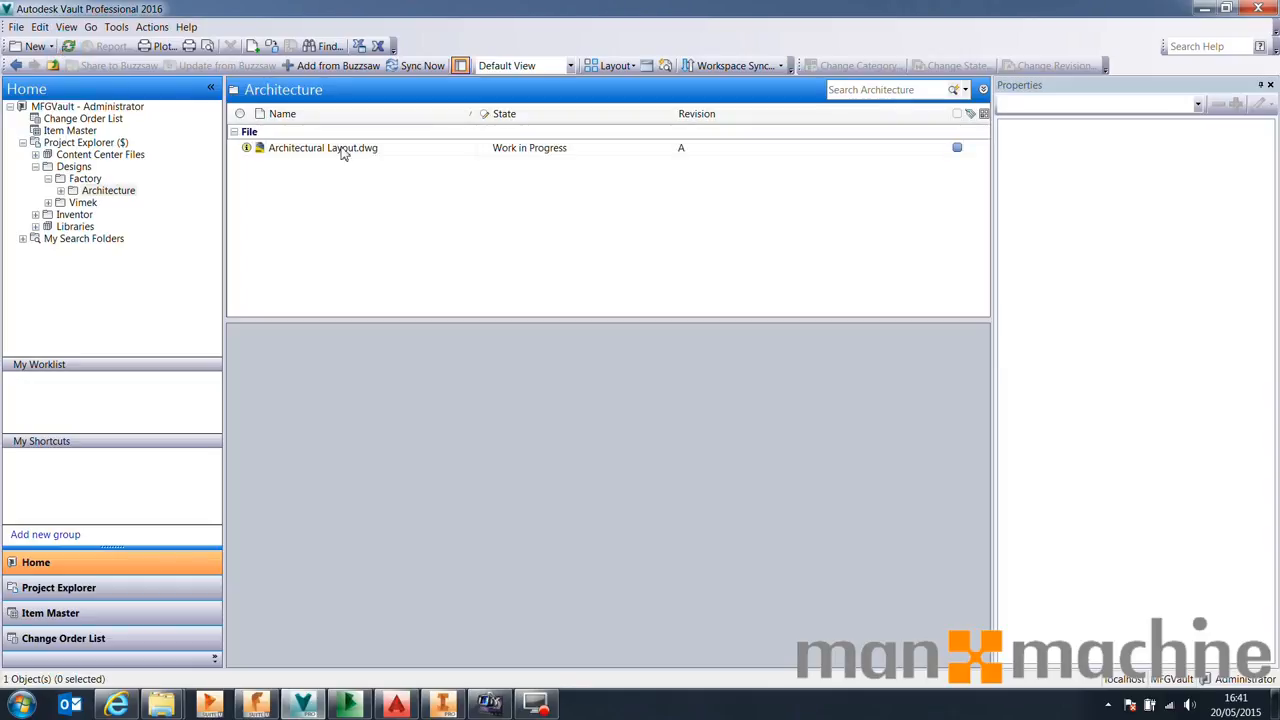
pyautogui.click(113, 190)
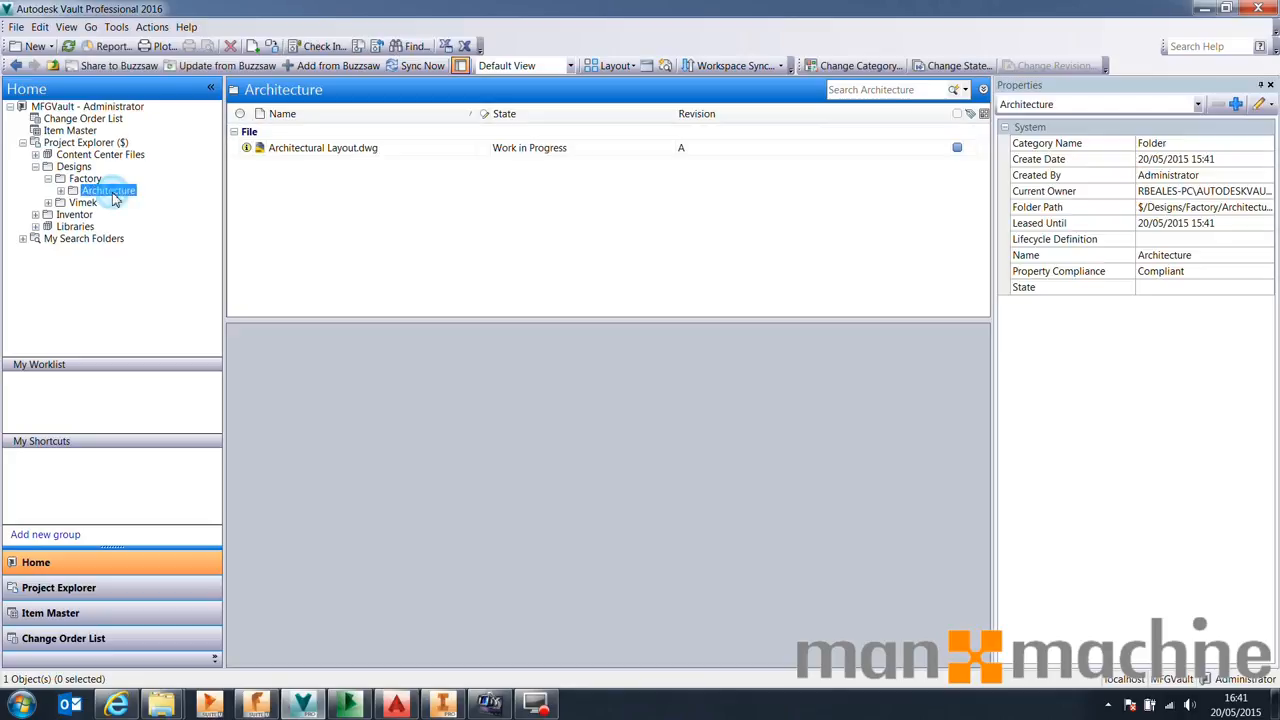
# Get the latest version of Architectural Layout.dwg from Vault into the local workspace
pyautogui.click(331, 194)
pyautogui.rightClick(317, 149)
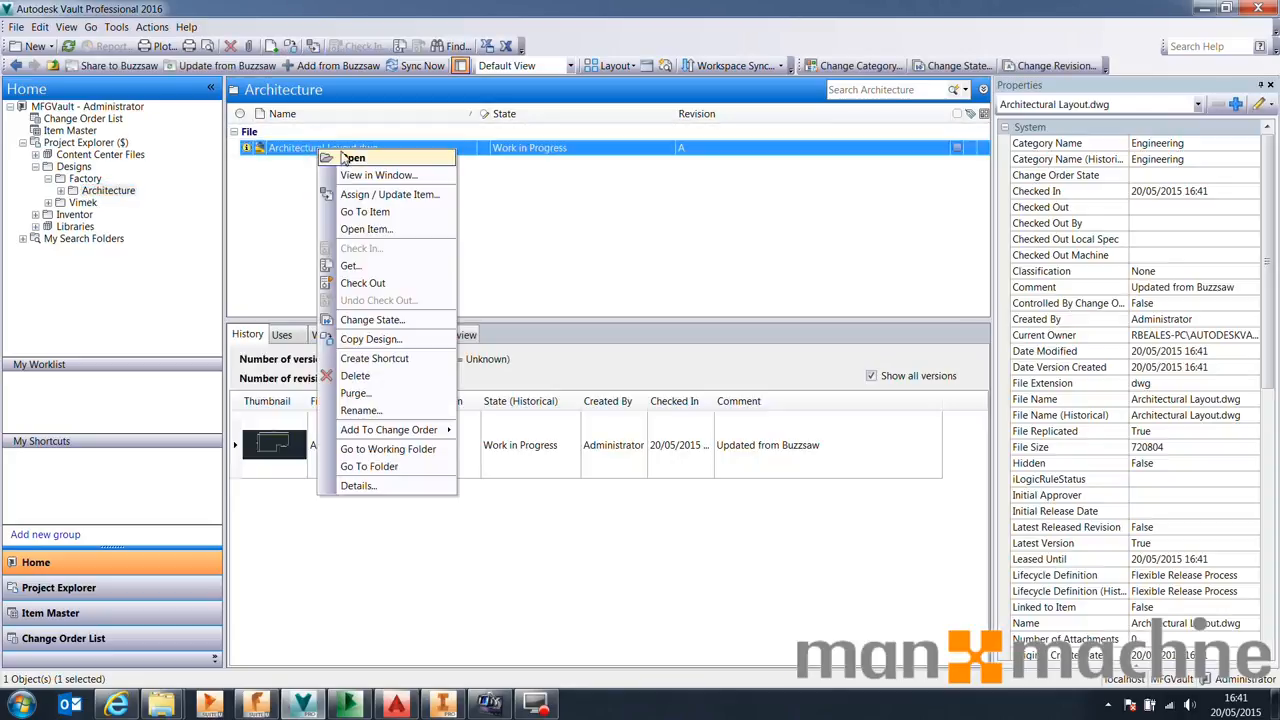
pyautogui.click(352, 265)
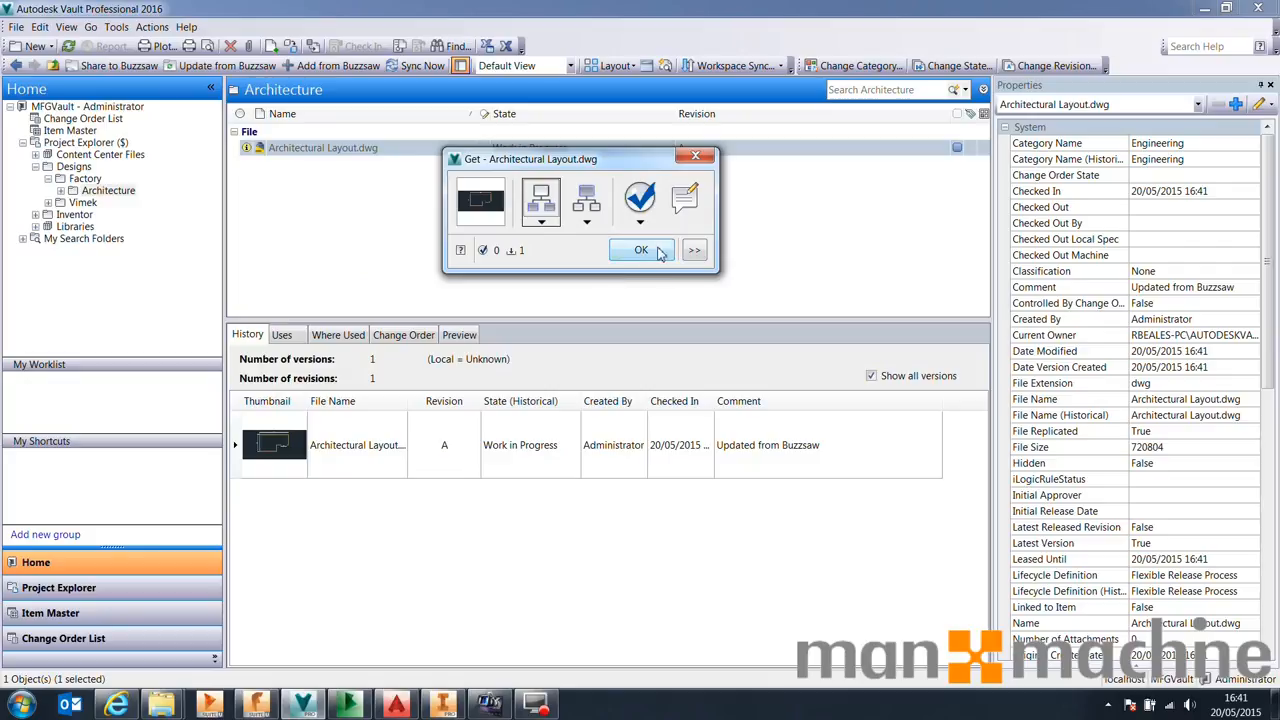
pyautogui.click(622, 262)
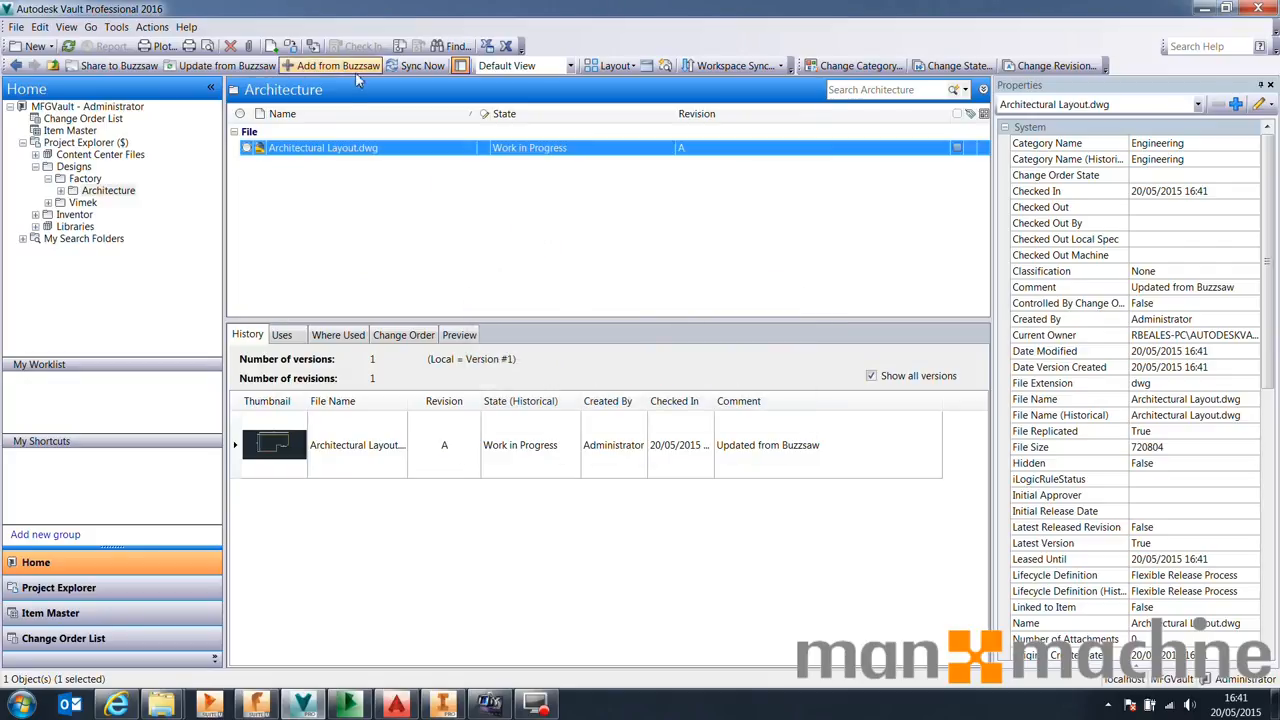
# Open the local _Vault Workspace Designs\Factory folder and delete everything except the Architecture folder
pyautogui.moveTo(247, 152)
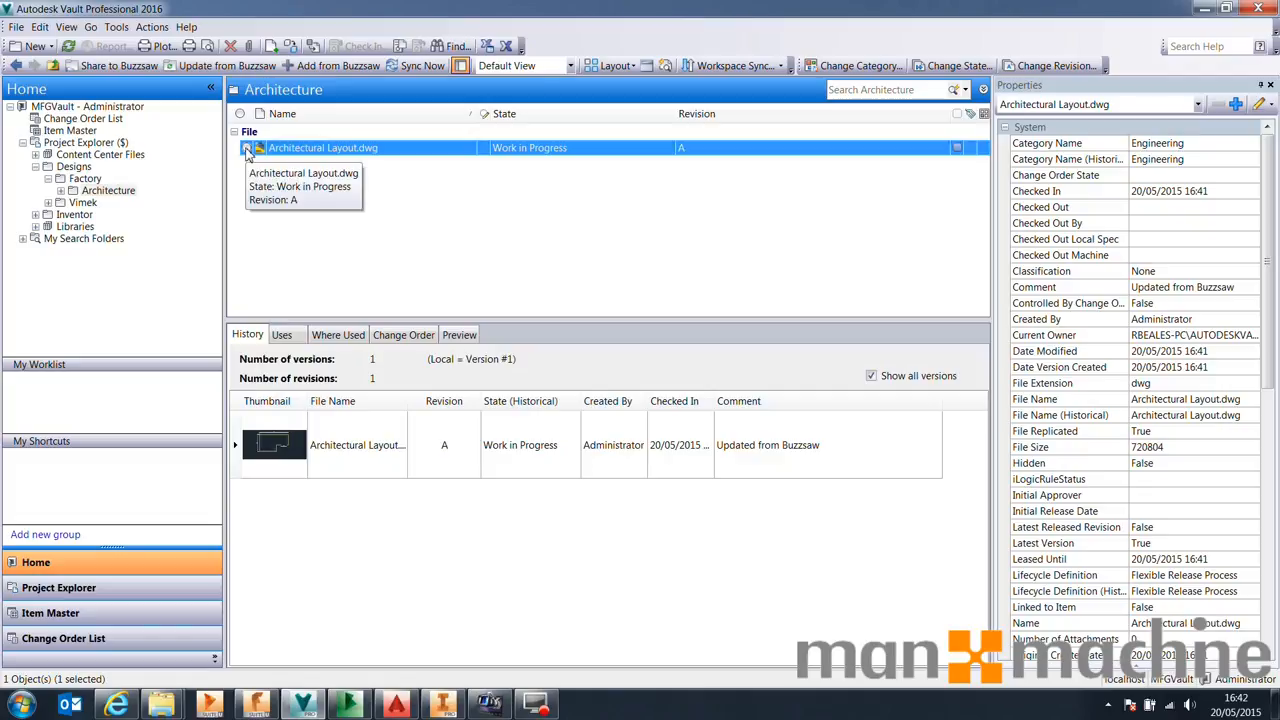
pyautogui.click(24, 705)
pyautogui.click(280, 471)
pyautogui.click(303, 130)
pyautogui.doubleClick(214, 130)
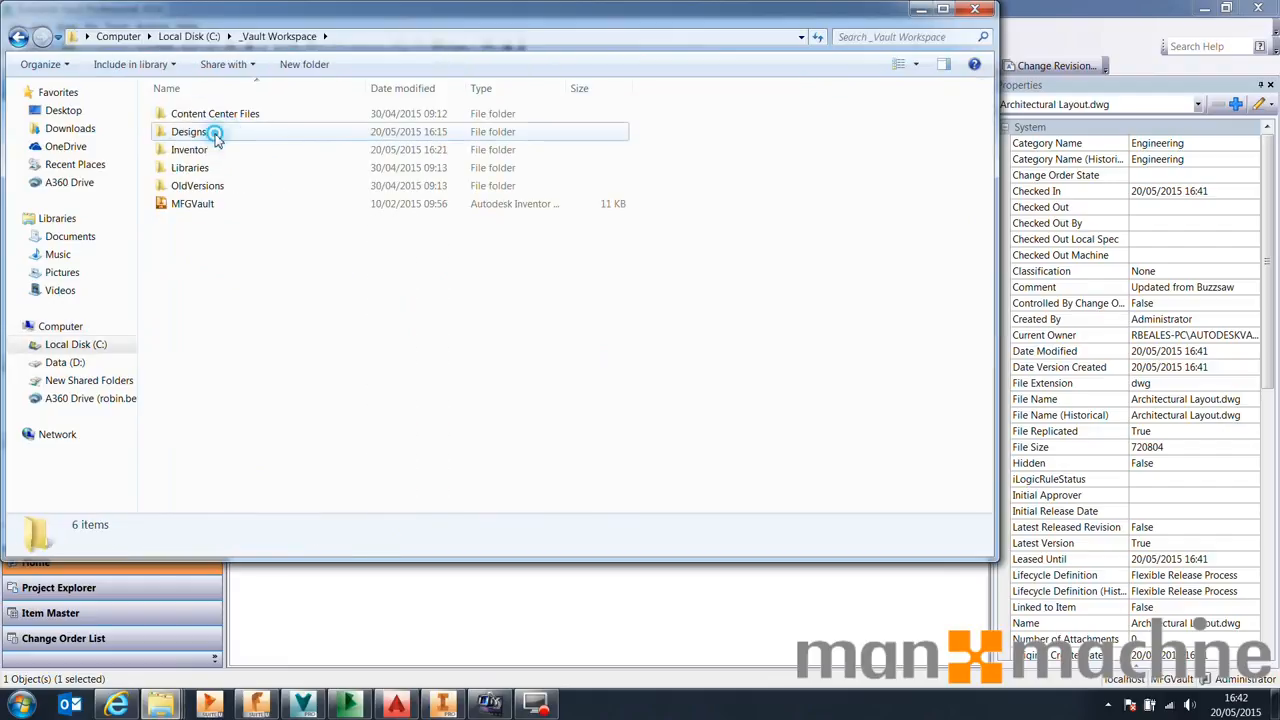
pyautogui.doubleClick(212, 133)
pyautogui.doubleClick(212, 114)
pyautogui.moveTo(243, 291); pyautogui.dragTo(193, 156)
pyautogui.press('Delete')
pyautogui.press('Return')
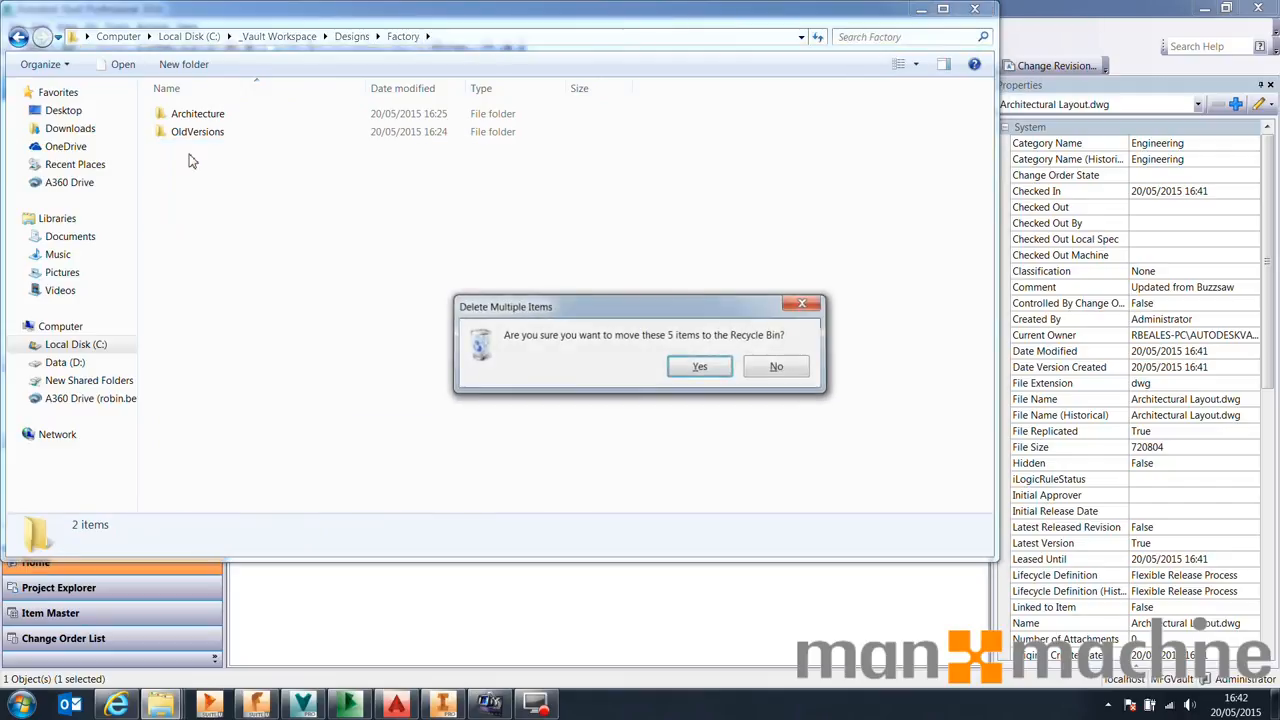
pyautogui.click(198, 134)
pyautogui.press('Delete')
pyautogui.press('Return')
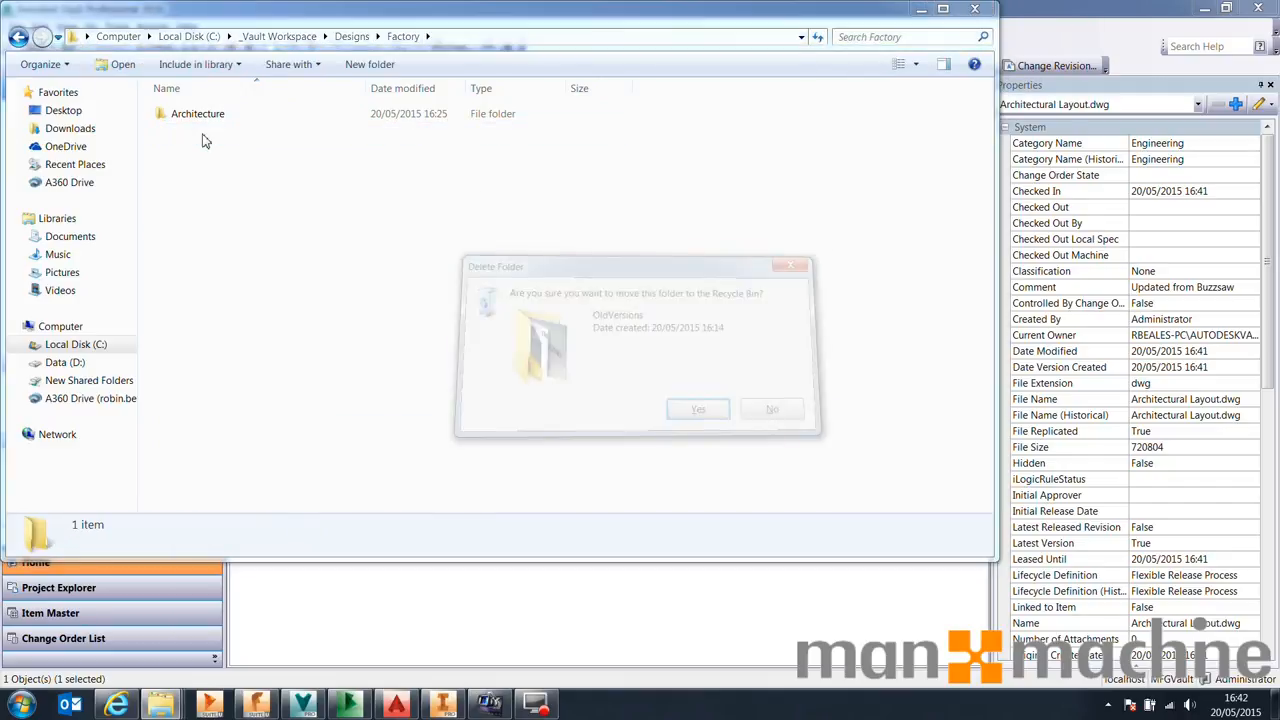
# Open the local Architecture folder, delete all items except Architectural Layout, and return to Vault
pyautogui.click(229, 114)
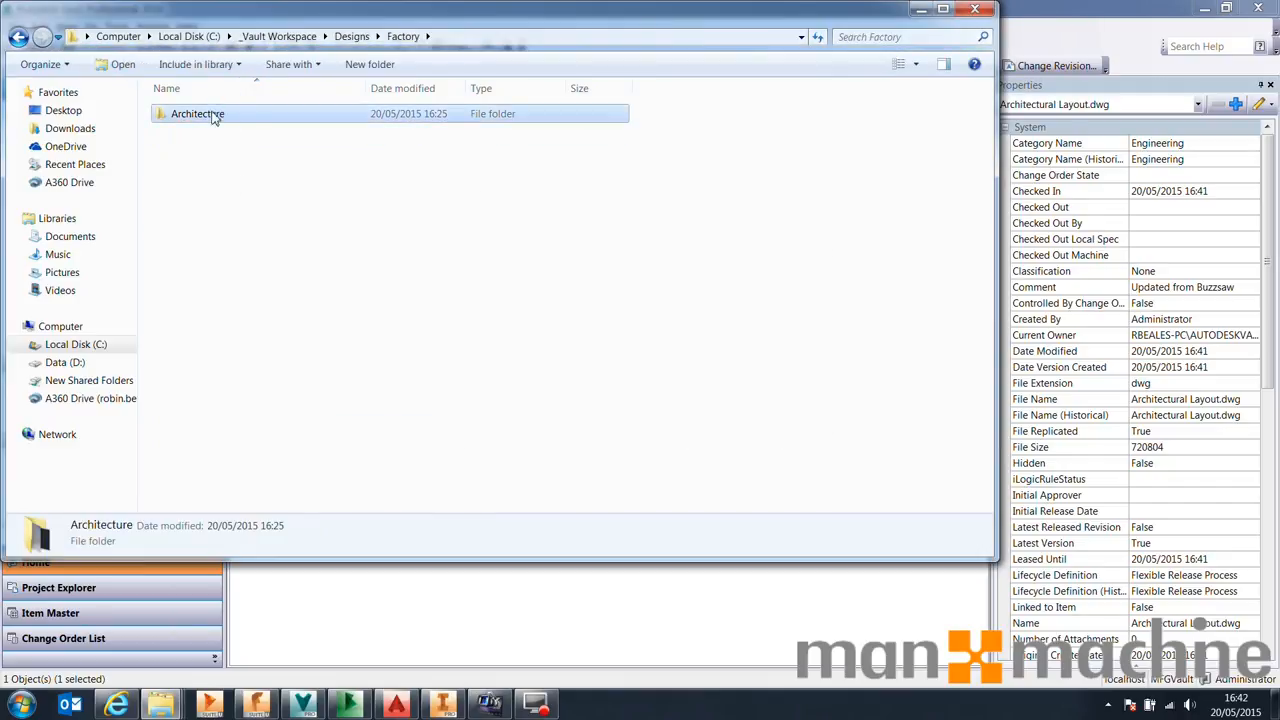
pyautogui.doubleClick(212, 114)
pyautogui.click(222, 150)
pyautogui.press('Delete')
pyautogui.press('Return')
pyautogui.click(205, 118)
pyautogui.press('Delete')
pyautogui.press('Return')
pyautogui.click(208, 120)
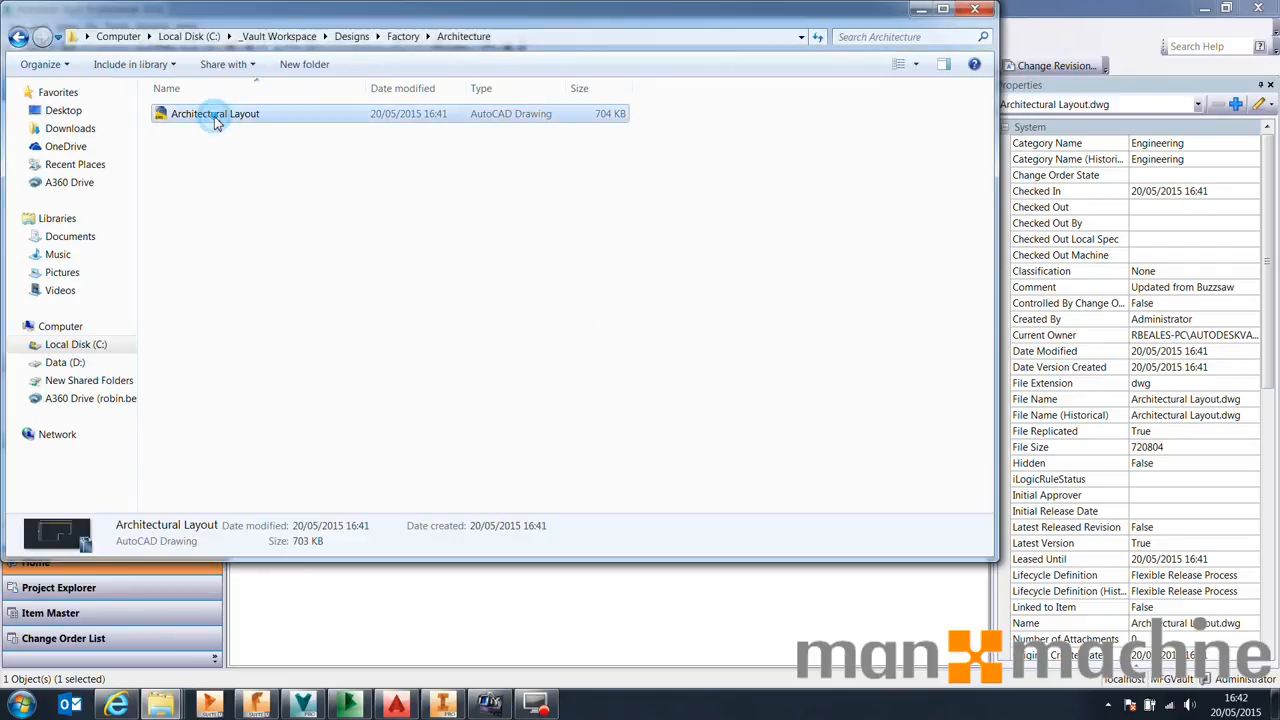
pyautogui.click(568, 630)
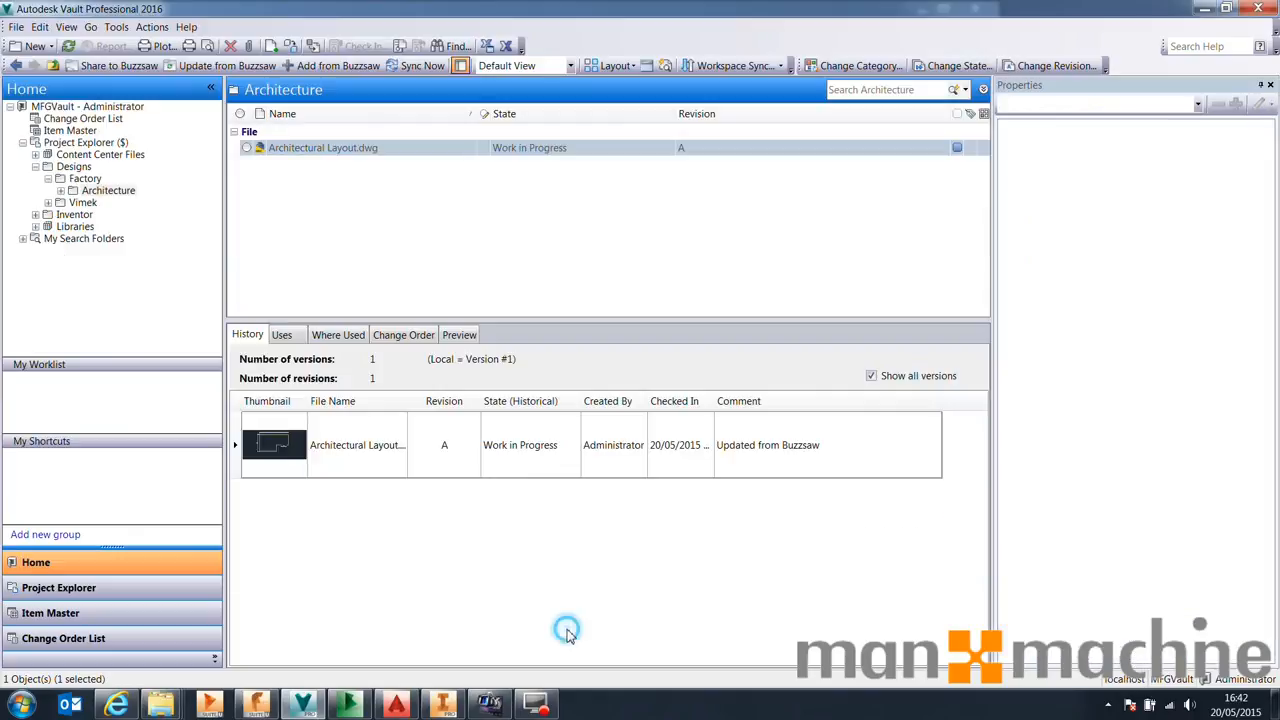
# Switch to AutoCAD Architecture, start a new drawing, and open the External References palette with XREF
pyautogui.click(396, 706)
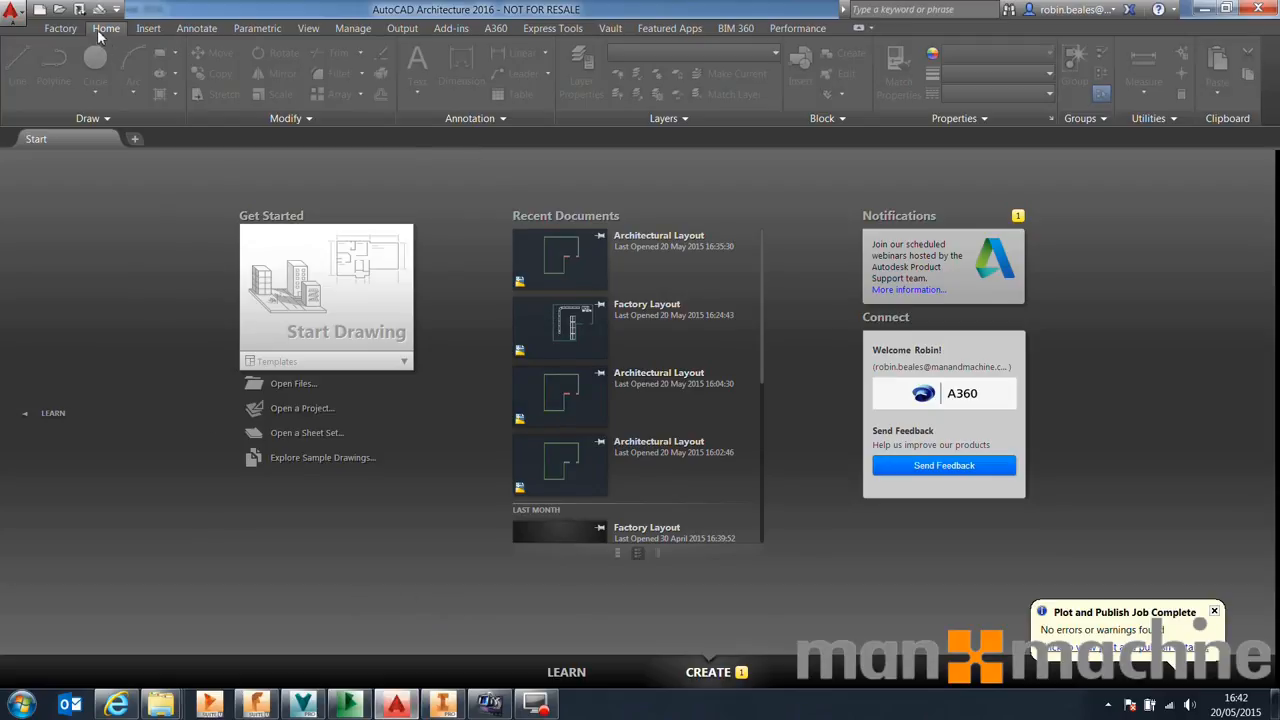
pyautogui.click(367, 350)
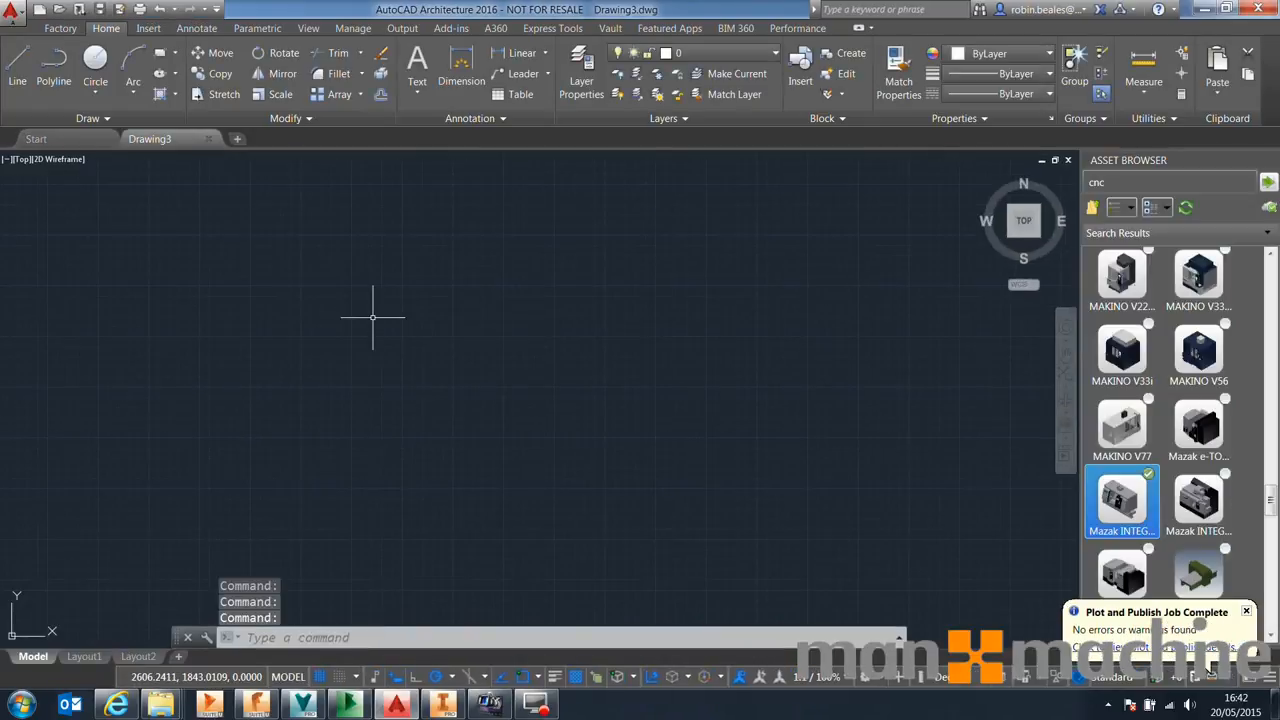
pyautogui.write('xref')
pyautogui.press('Return')
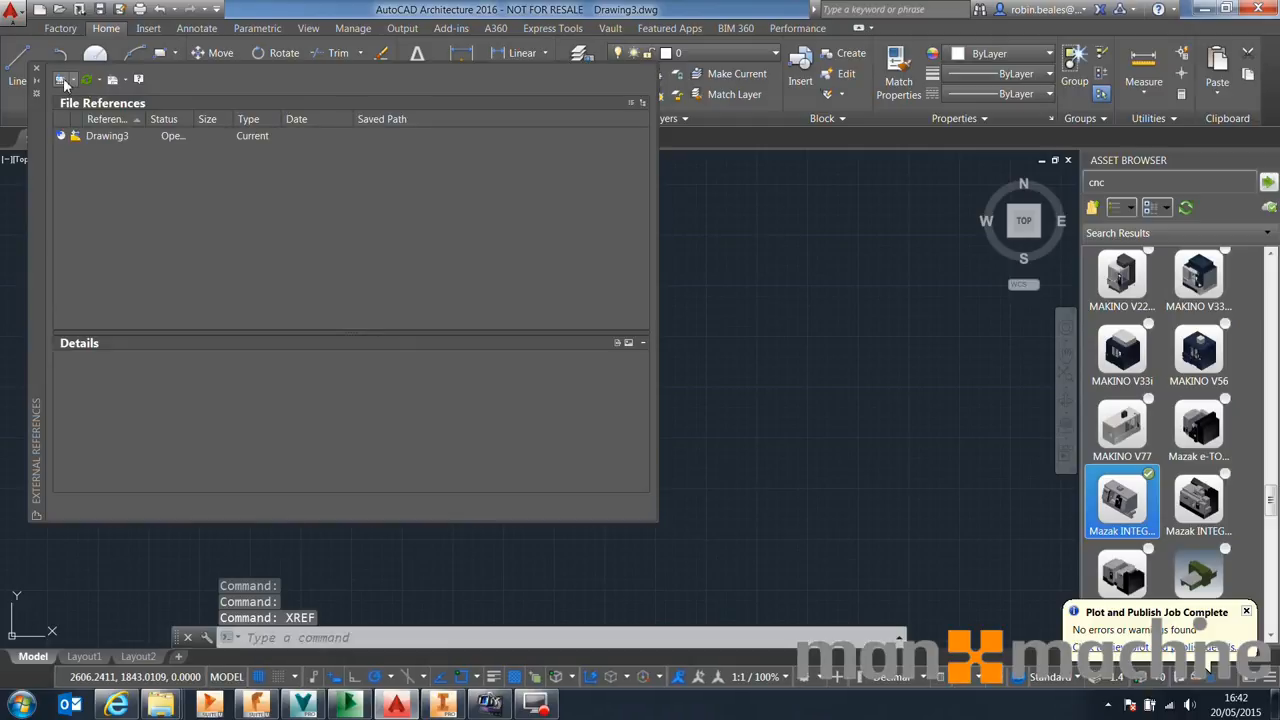
# Attach Architectural Layout from the Vault Workspace Architecture folder as an external reference inserted at 0,0
pyautogui.click(61, 79)
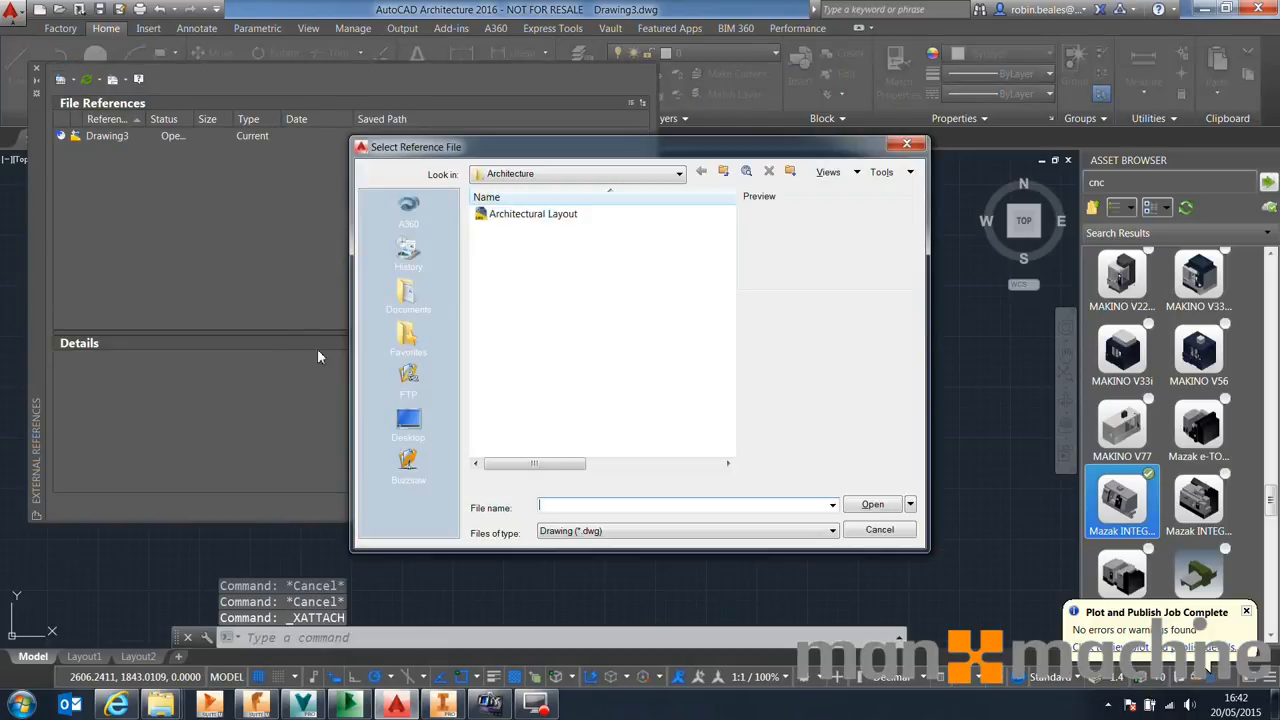
pyautogui.click(530, 214)
pyautogui.click(668, 175)
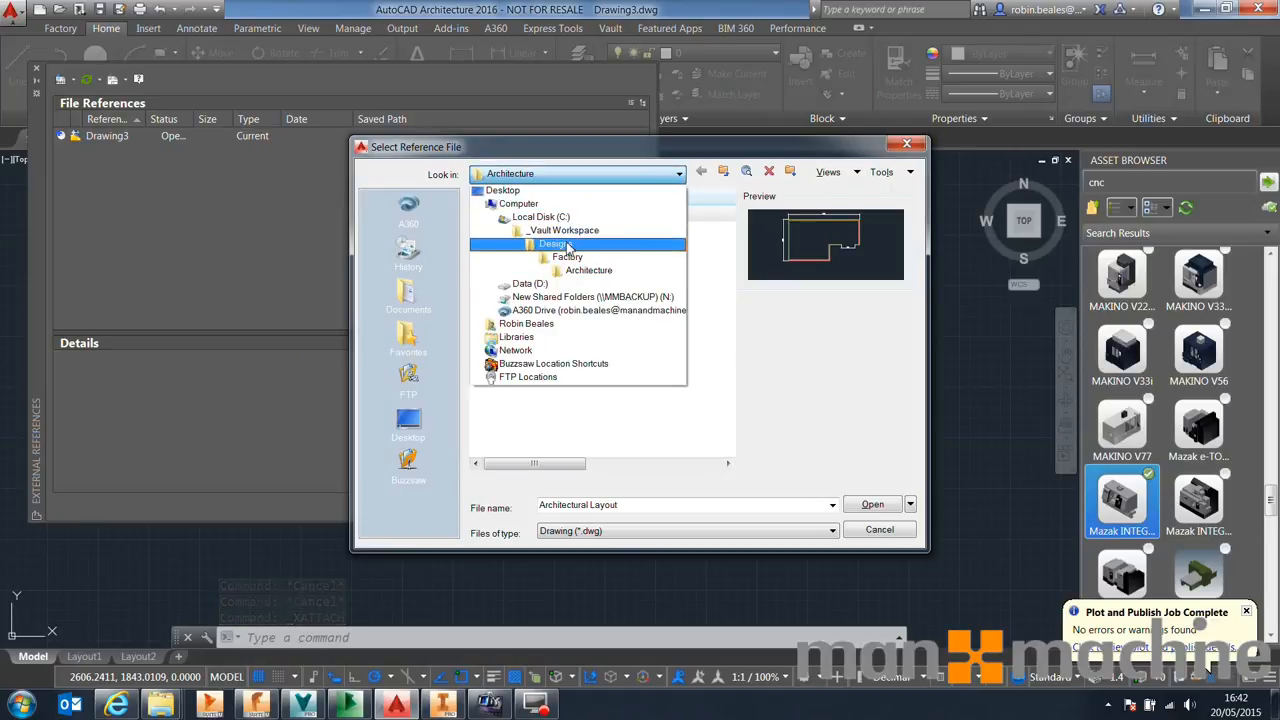
pyautogui.click(586, 272)
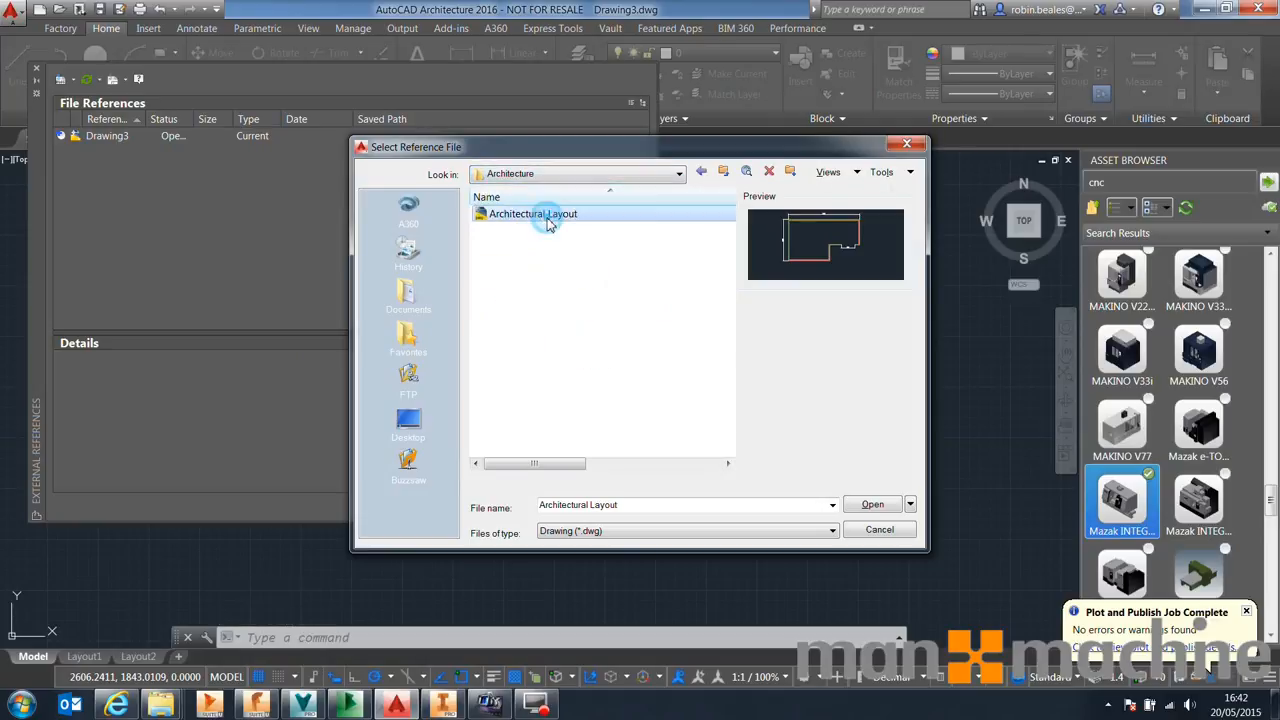
pyautogui.click(868, 505)
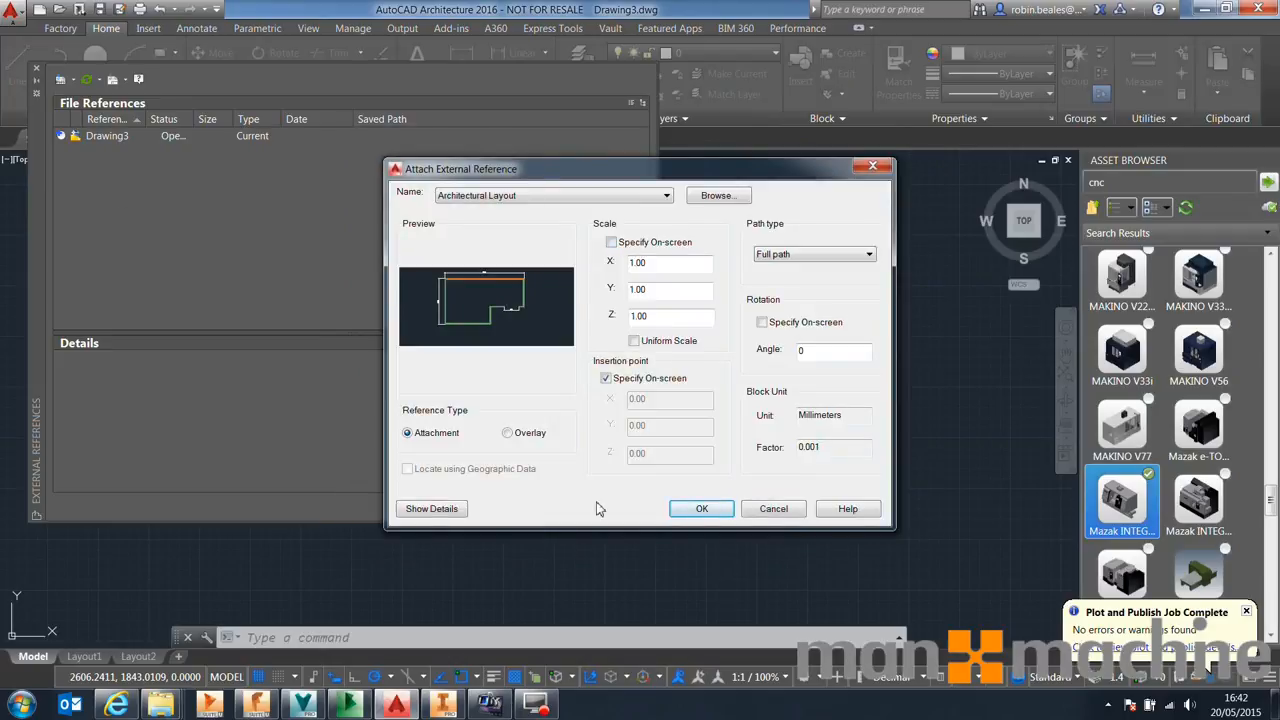
pyautogui.click(702, 510)
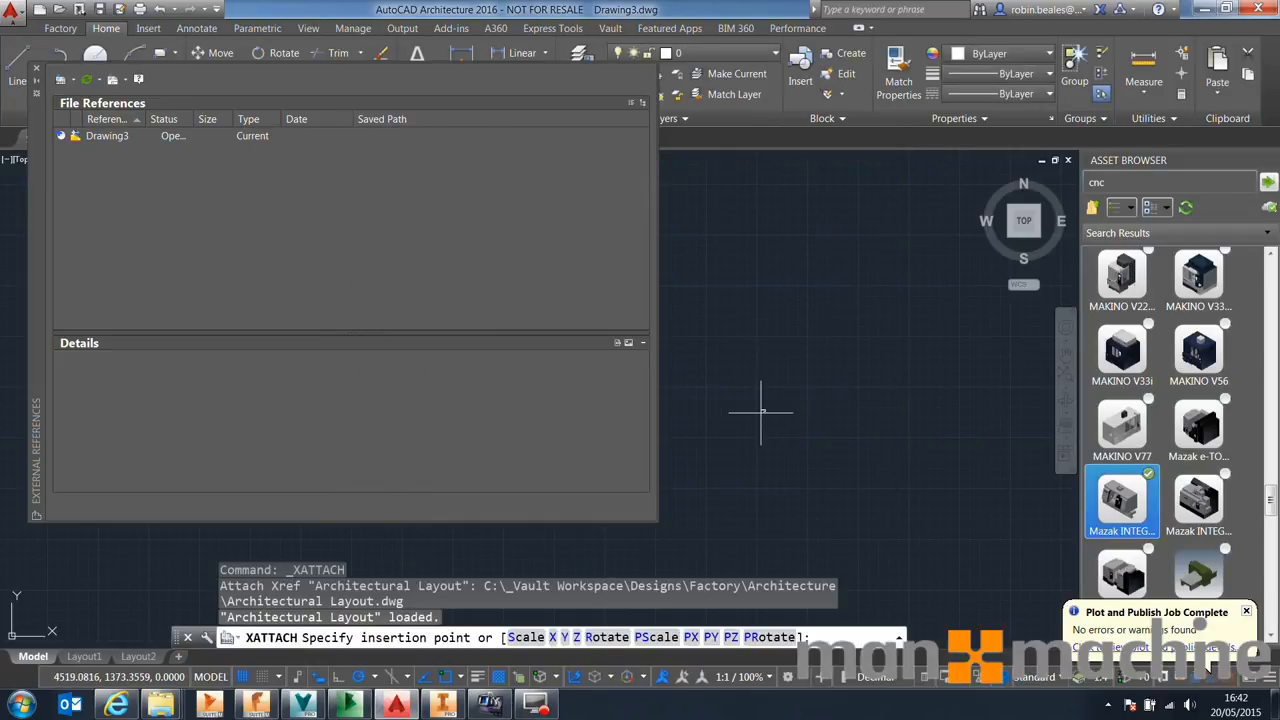
pyautogui.write('0,0')
pyautogui.press('Return')
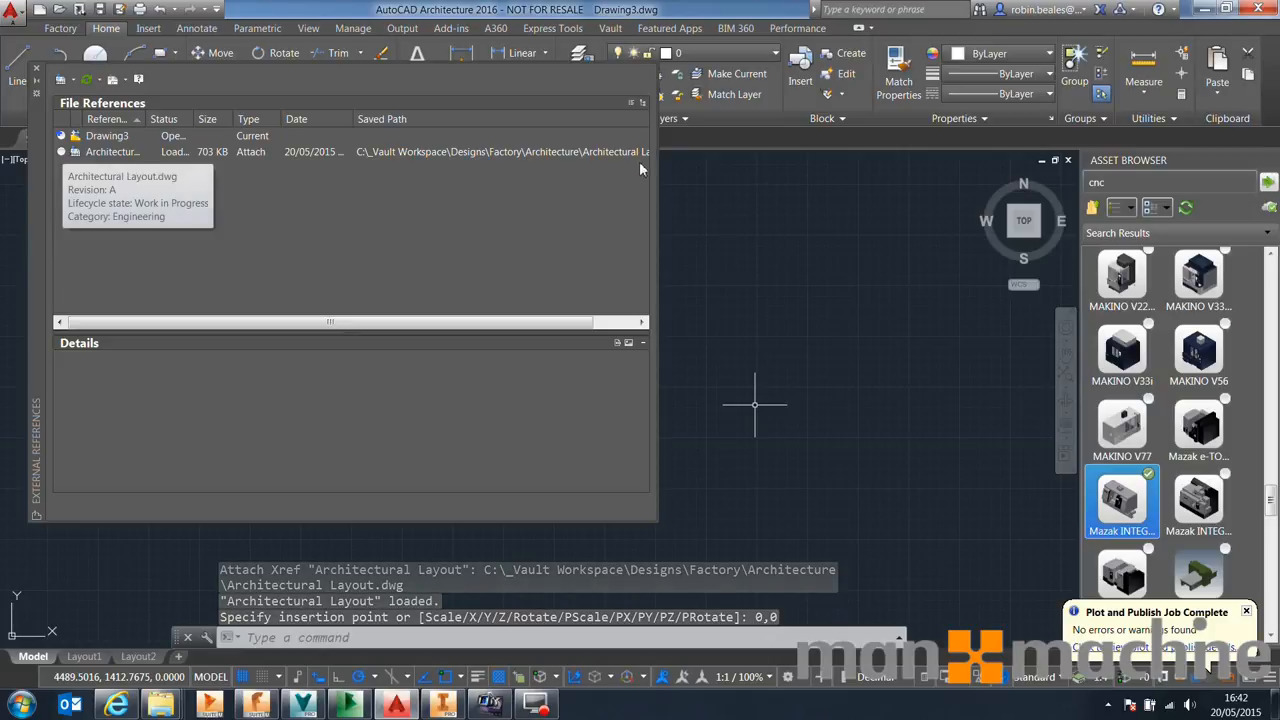
# Close the External References palette and fit the attached layout in view
pyautogui.click(36, 72)
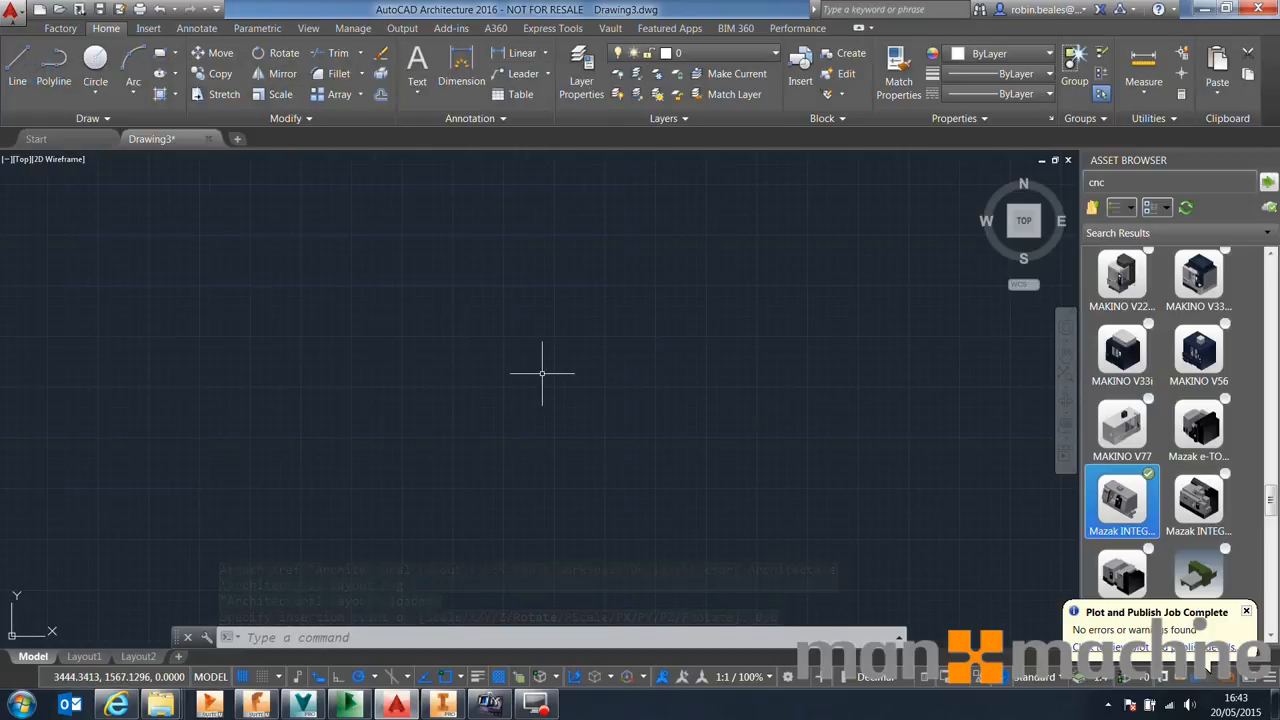
pyautogui.scroll(-2, 523, 366)
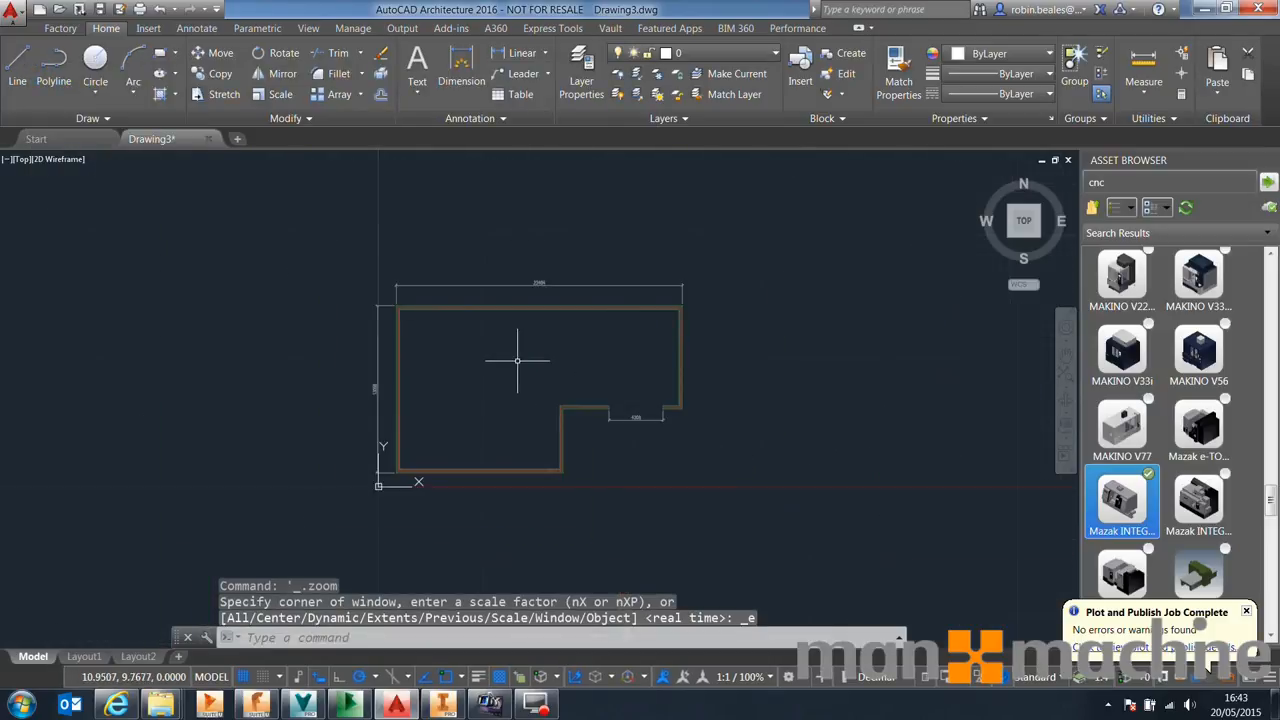
pyautogui.scroll(1, 437, 419)
pyautogui.moveTo(718, 350); pyautogui.dragTo(690, 359, button='middle')
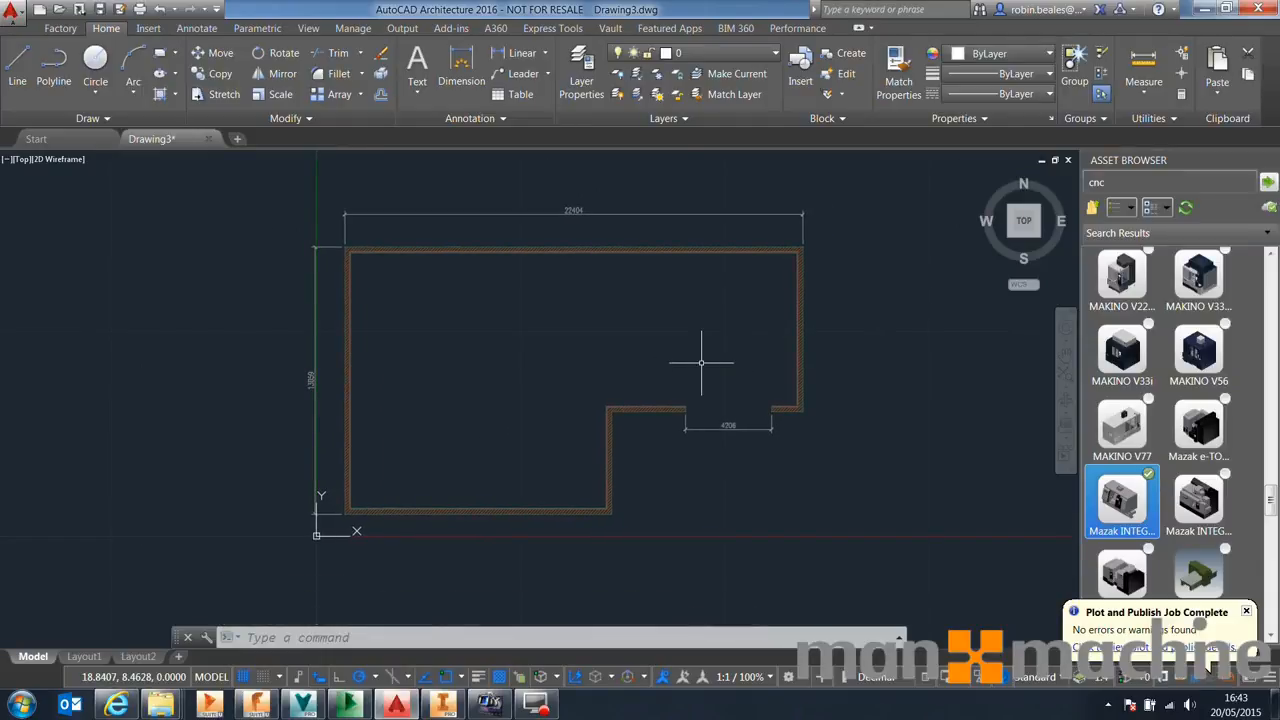
pyautogui.click(614, 29)
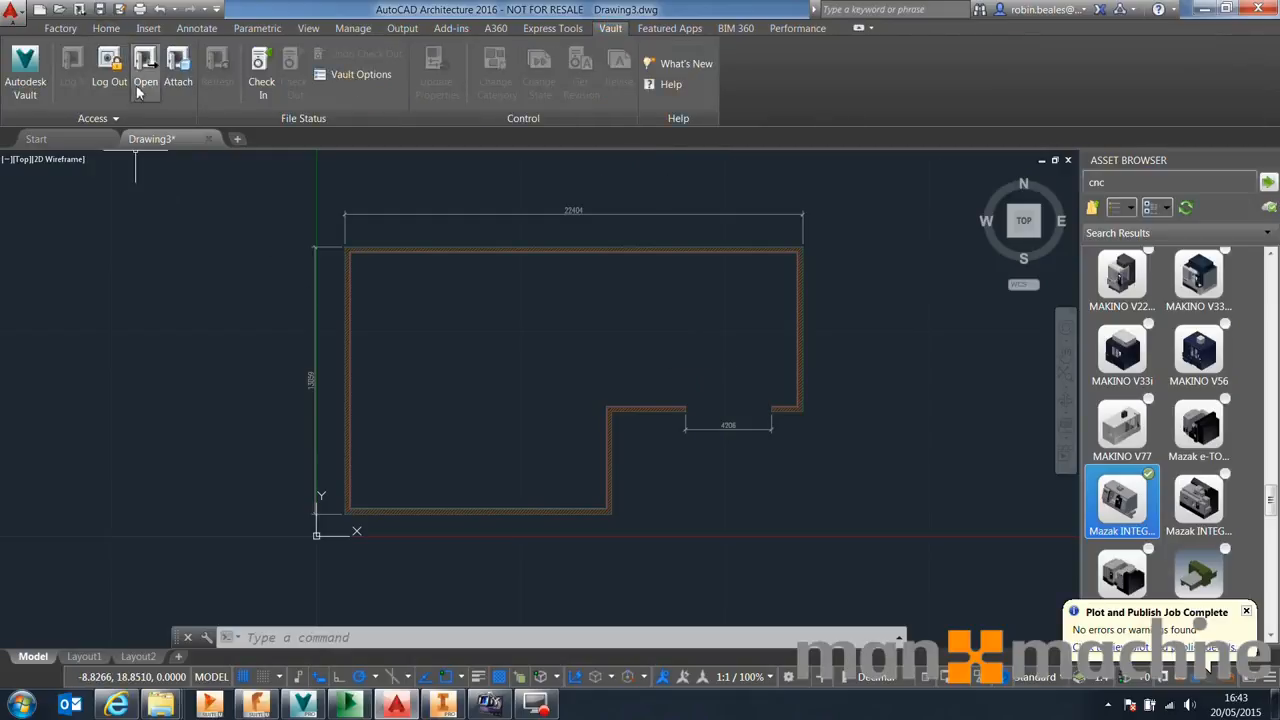
pyautogui.click(60, 28)
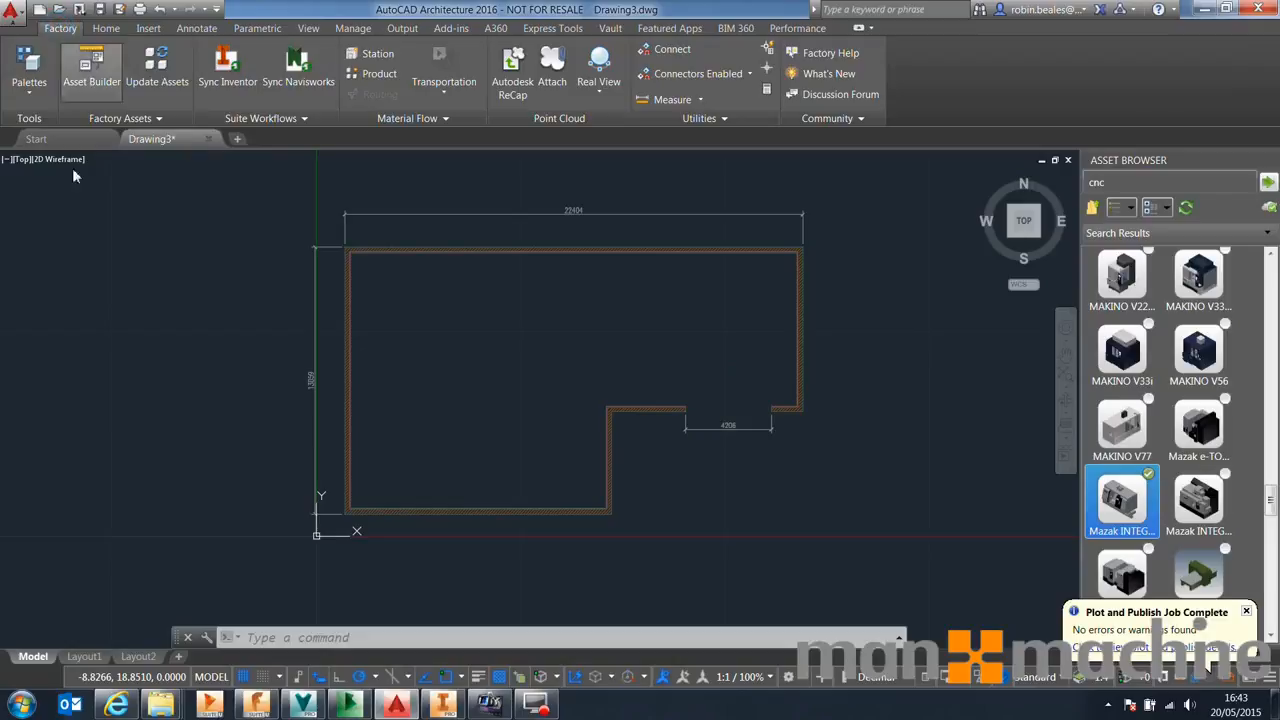
pyautogui.click(29, 88)
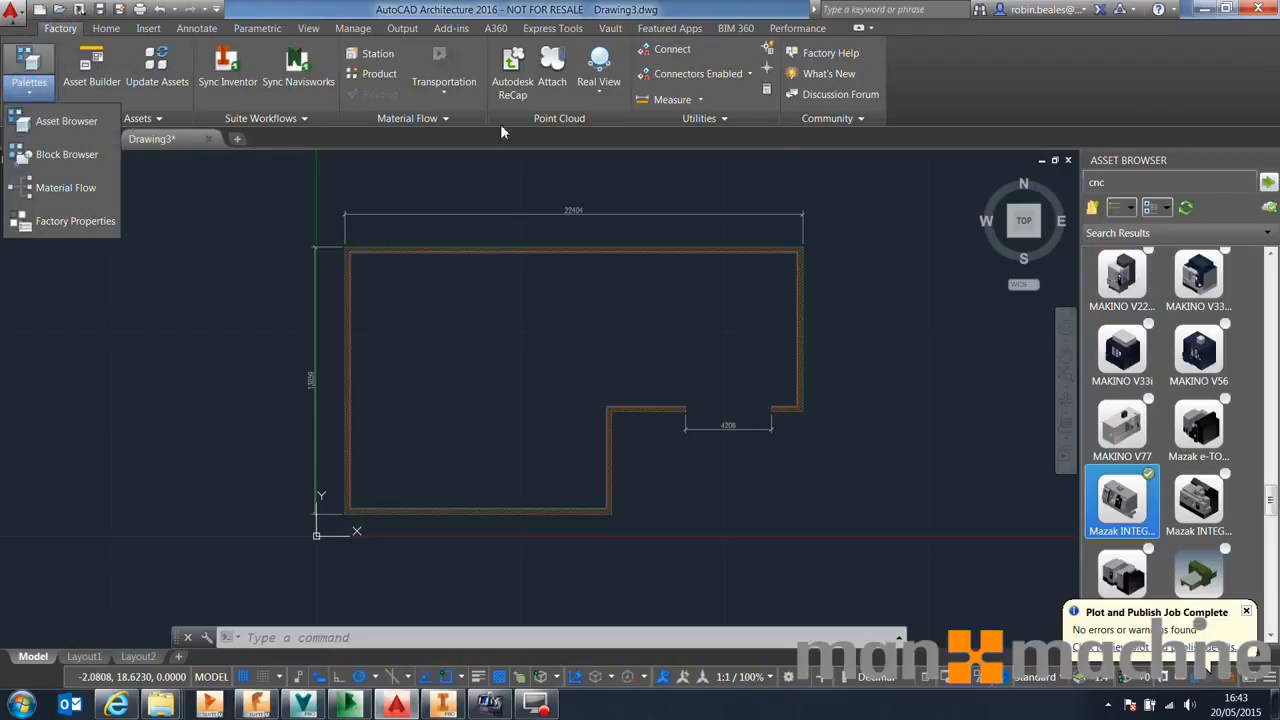
pyautogui.click(1209, 167)
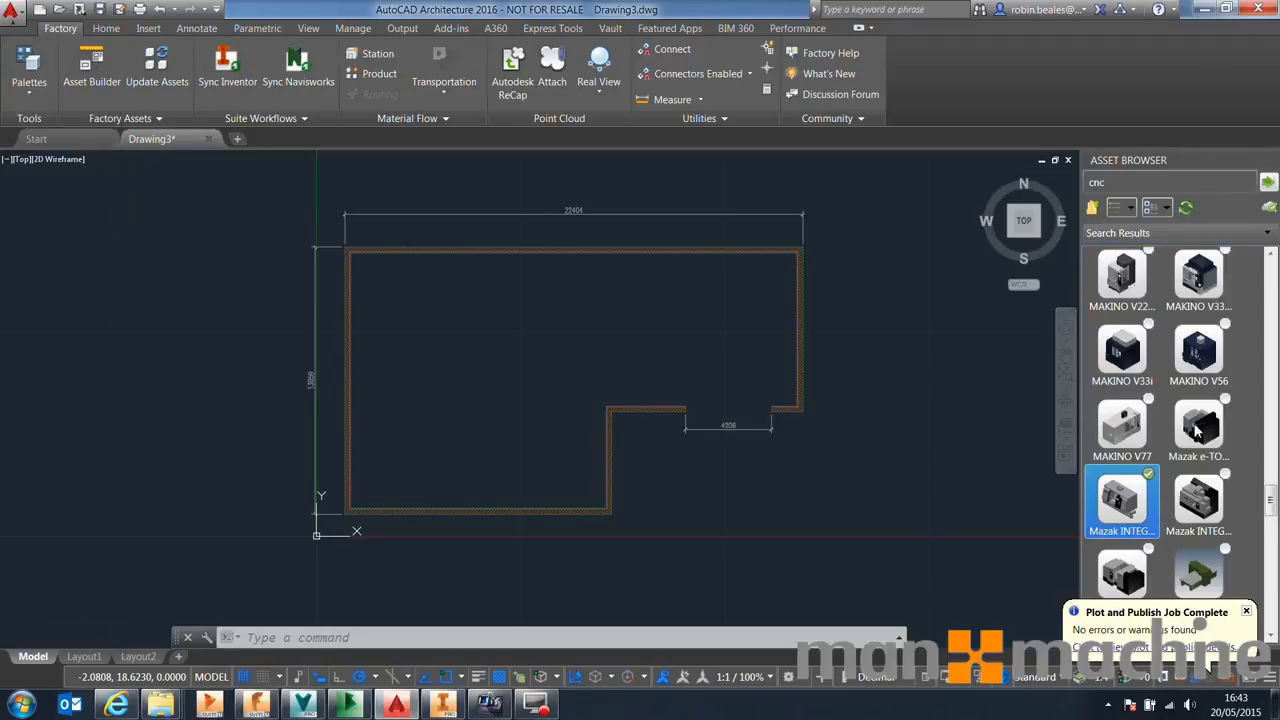
pyautogui.click(1246, 613)
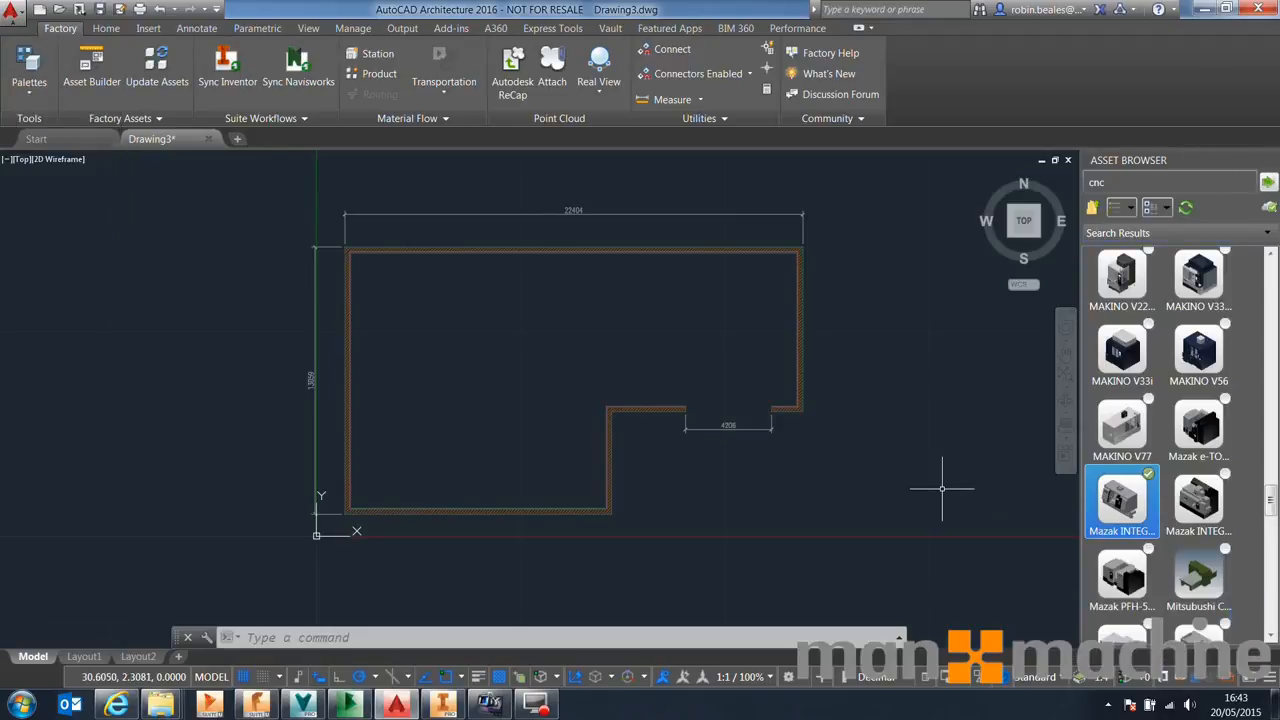
# Place the Mazak INTEGREX CNC machine asset inside the layout near the upper wall at 0° rotation
pyautogui.moveTo(612, 325); pyautogui.dragTo(630, 300)
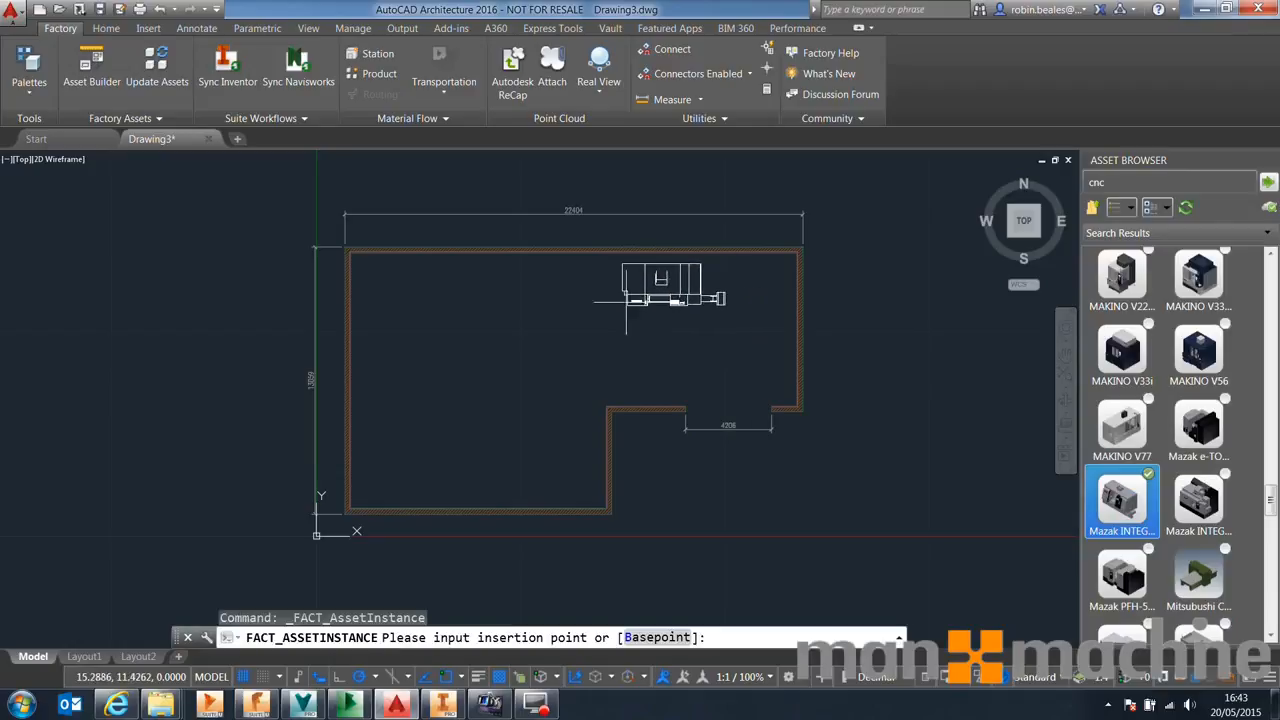
pyautogui.click(614, 297)
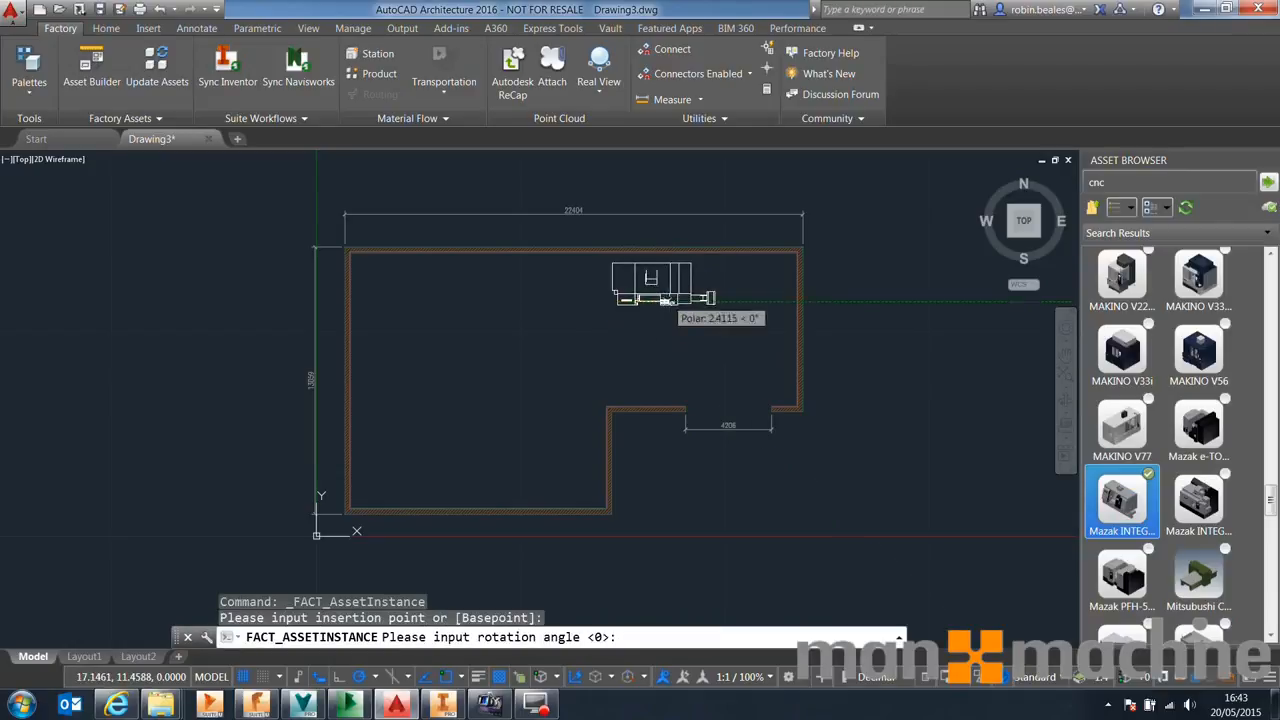
pyautogui.click(662, 300)
pyautogui.rightClick(545, 357)
pyautogui.click(577, 389)
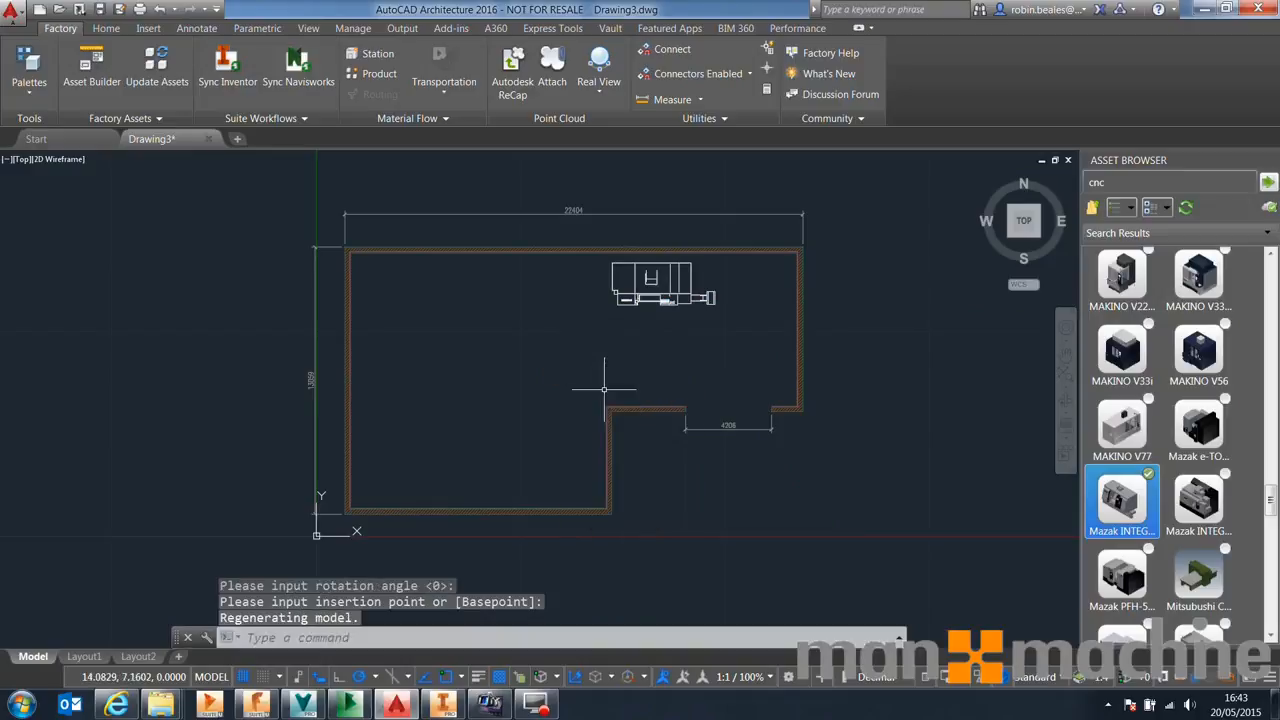
# Open the Conveyor Belt assets and place a Straight Belt conveyor just left of the CNC machine
pyautogui.click(1094, 209)
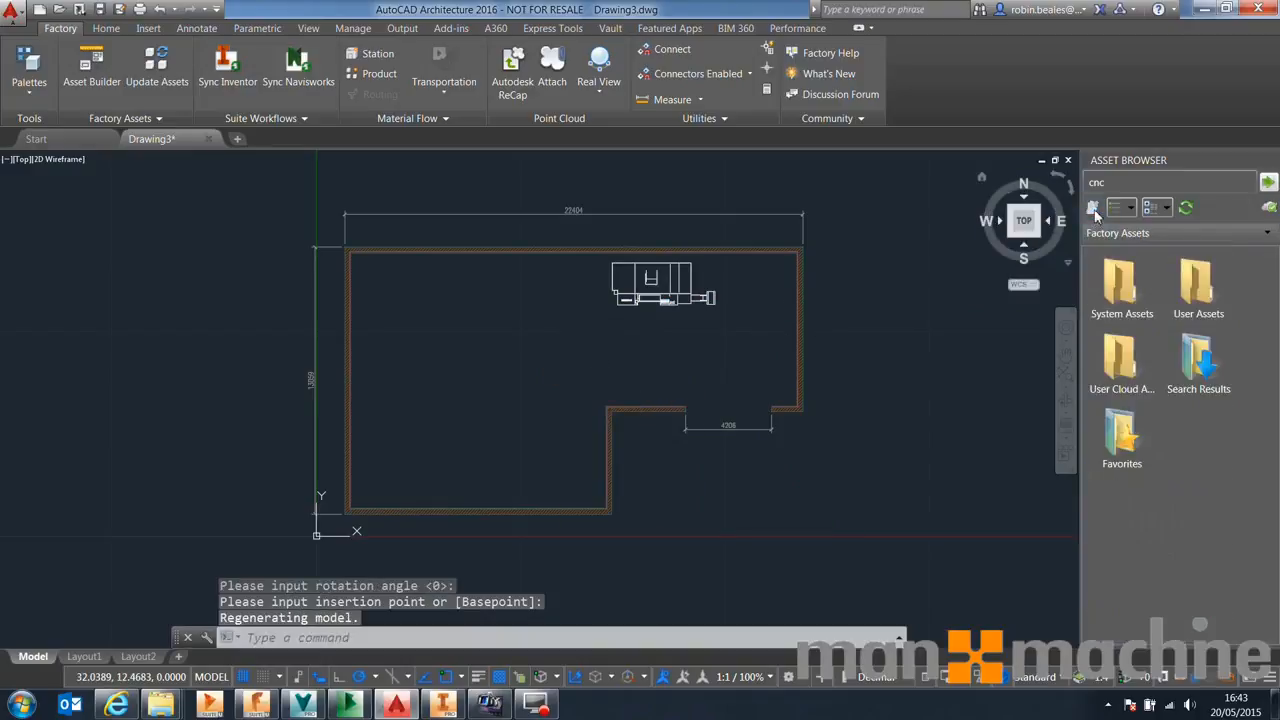
pyautogui.doubleClick(1121, 290)
pyautogui.doubleClick(1197, 358)
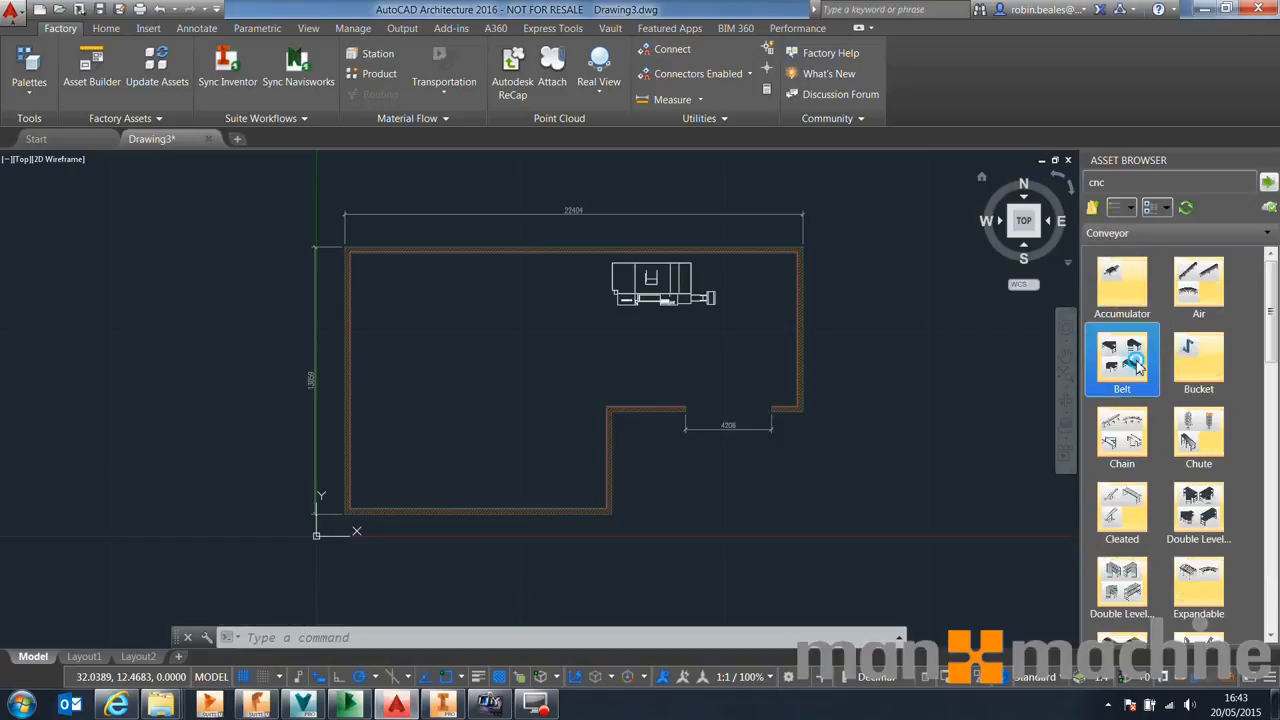
pyautogui.doubleClick(1137, 368)
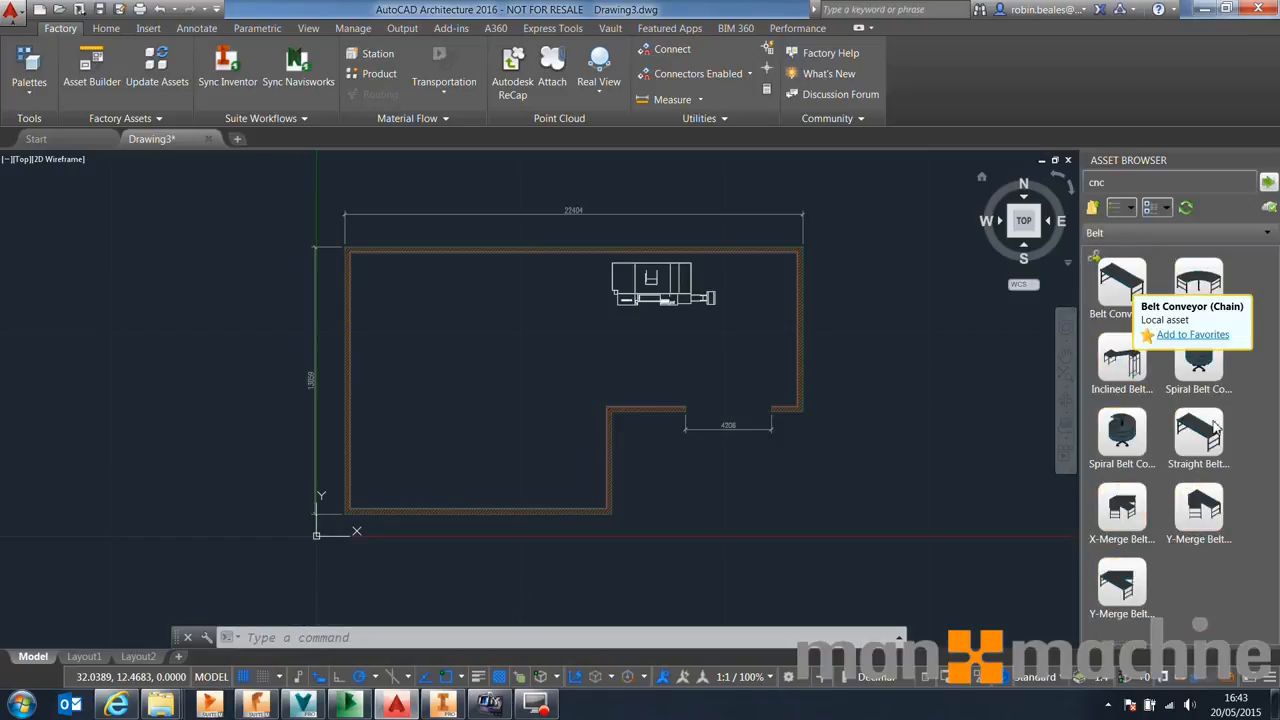
pyautogui.click(1214, 428)
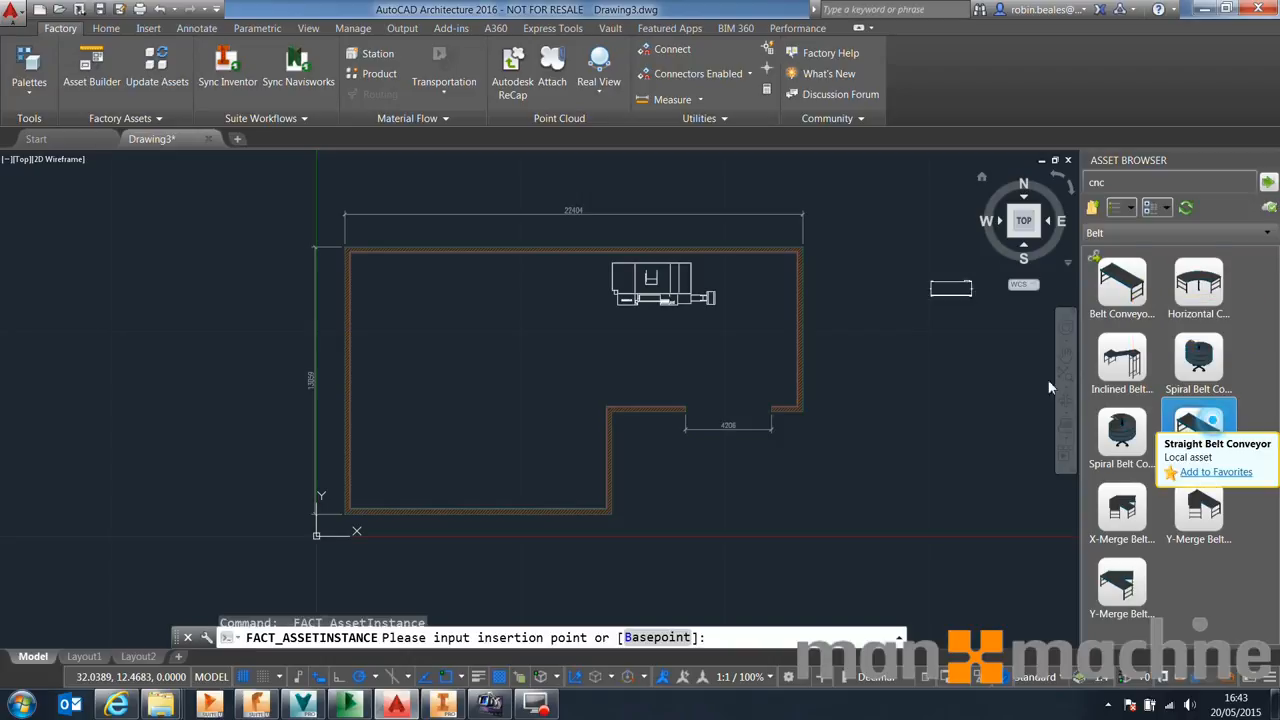
pyautogui.click(563, 301)
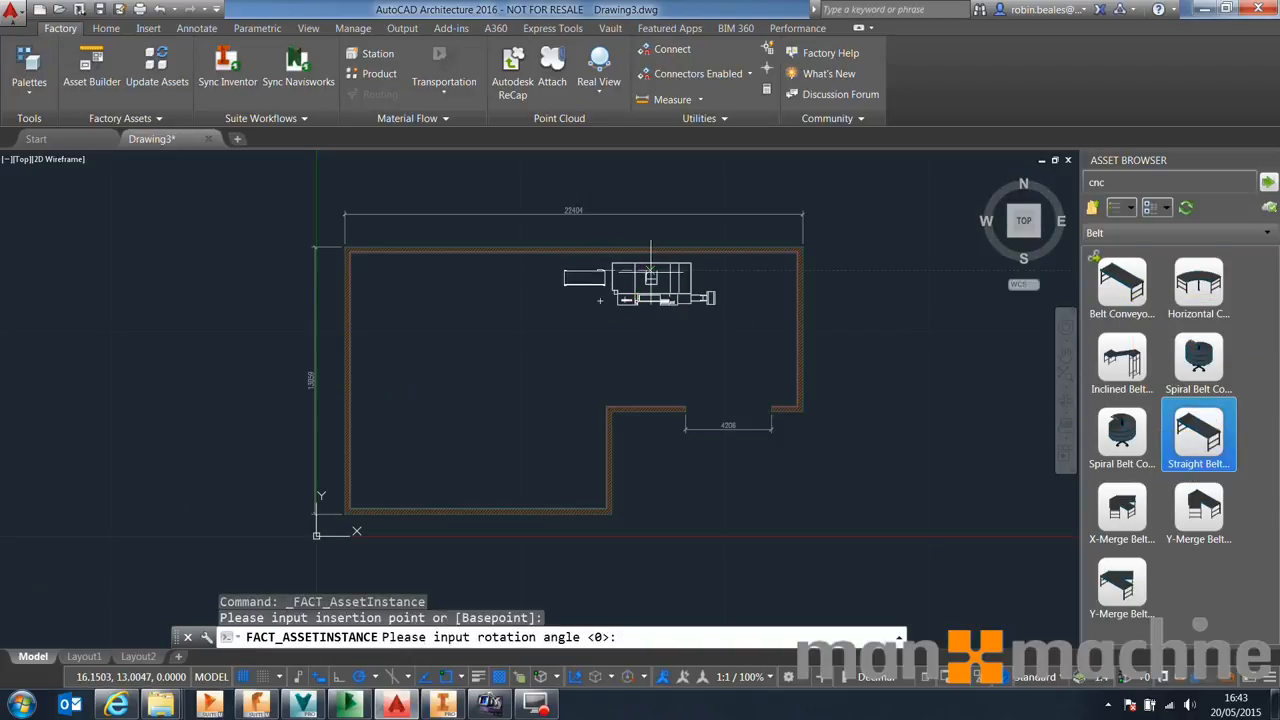
pyautogui.click(759, 277)
# Extend the conveyor leftward with three more straight belt segments along the upper wall
pyautogui.scroll(3, 514, 272)
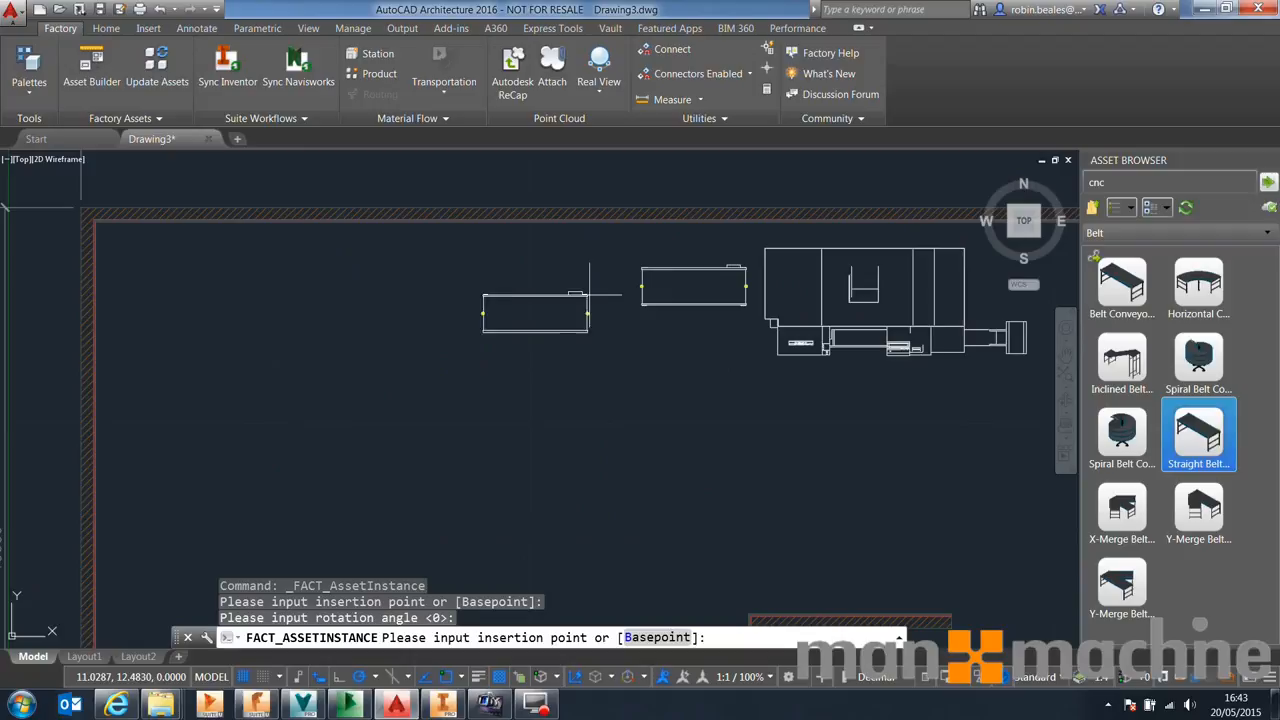
pyautogui.click(659, 268)
pyautogui.click(533, 266)
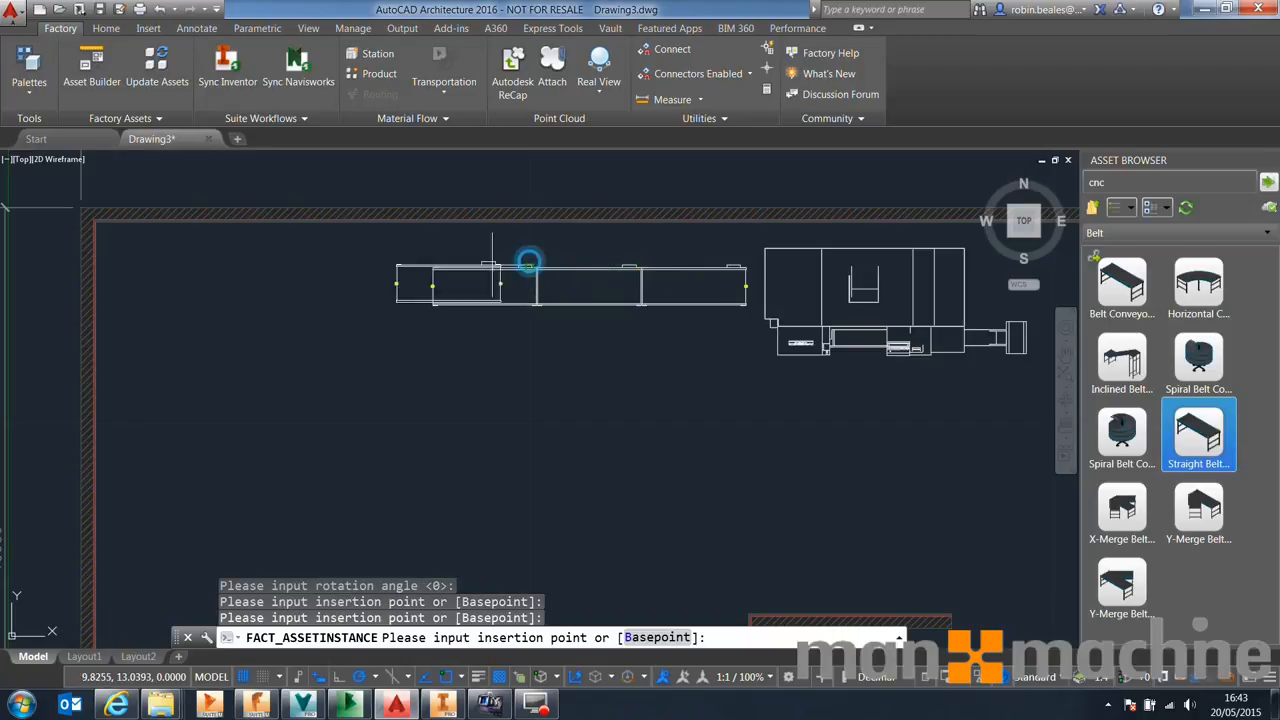
pyautogui.click(430, 268)
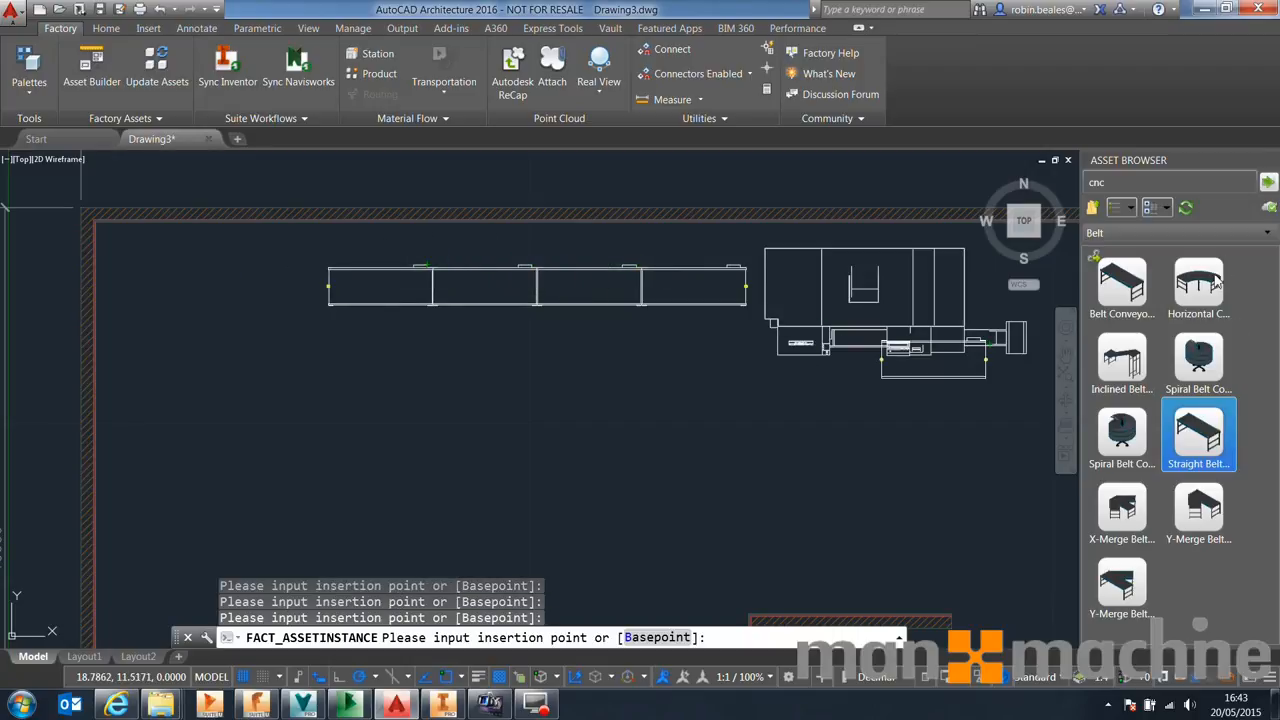
# Add a Horizontal Curve belt at the conveyor's left end, turning it downward
pyautogui.click(1198, 285)
pyautogui.click(747, 361)
pyautogui.rightClick(585, 392)
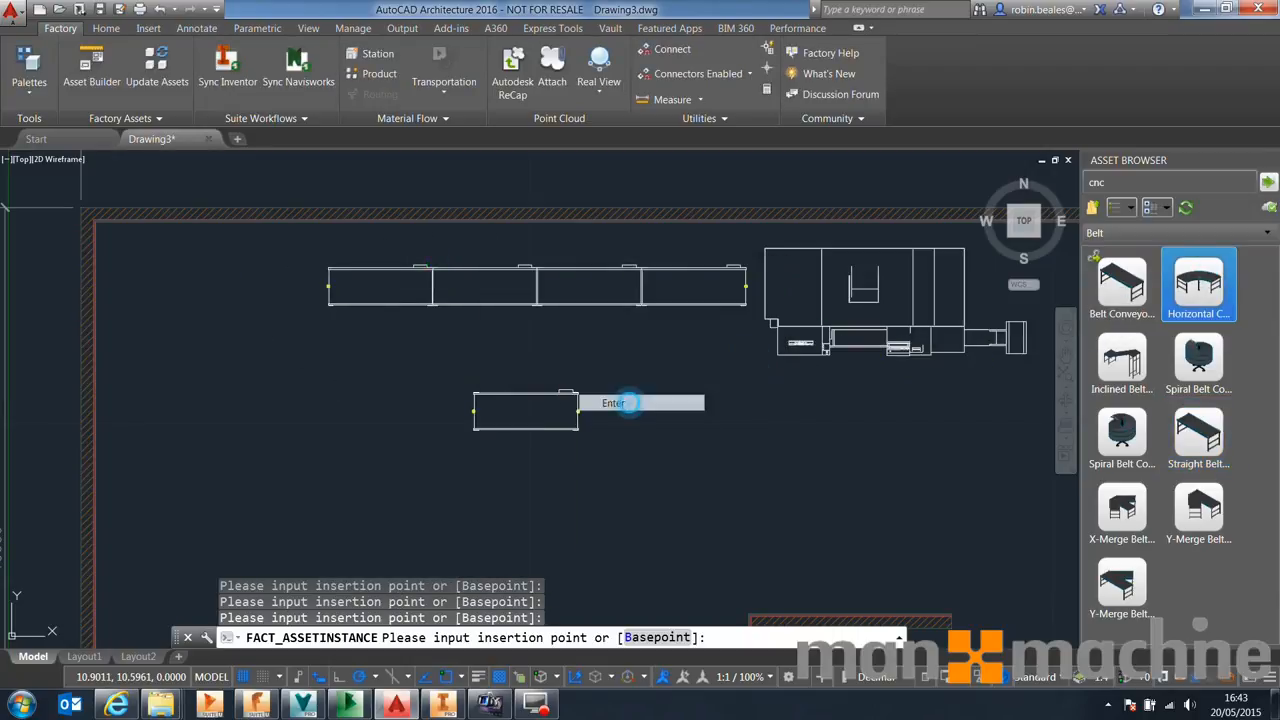
pyautogui.click(610, 403)
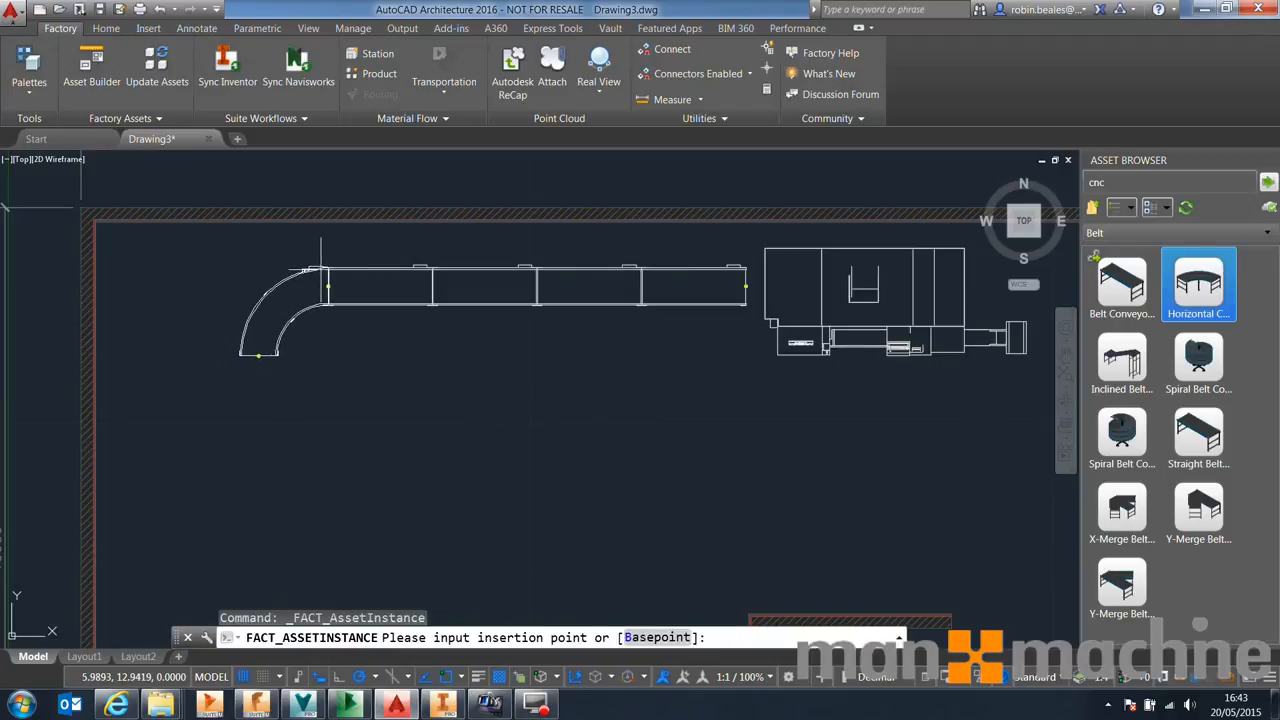
pyautogui.click(327, 355)
# Attach a Straight Belt segment below the curve so the conveyor runs downward
pyautogui.click(1200, 432)
pyautogui.click(747, 361)
pyautogui.rightClick(543, 393)
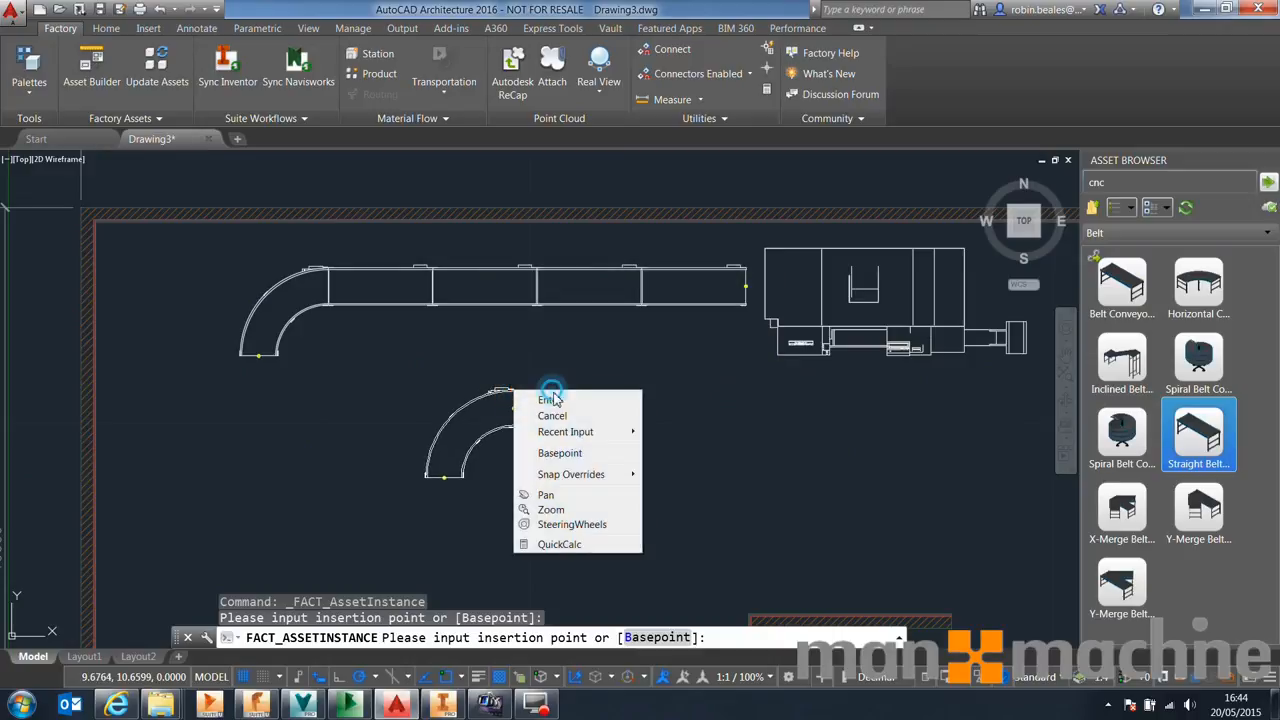
pyautogui.click(556, 398)
pyautogui.press('Return')
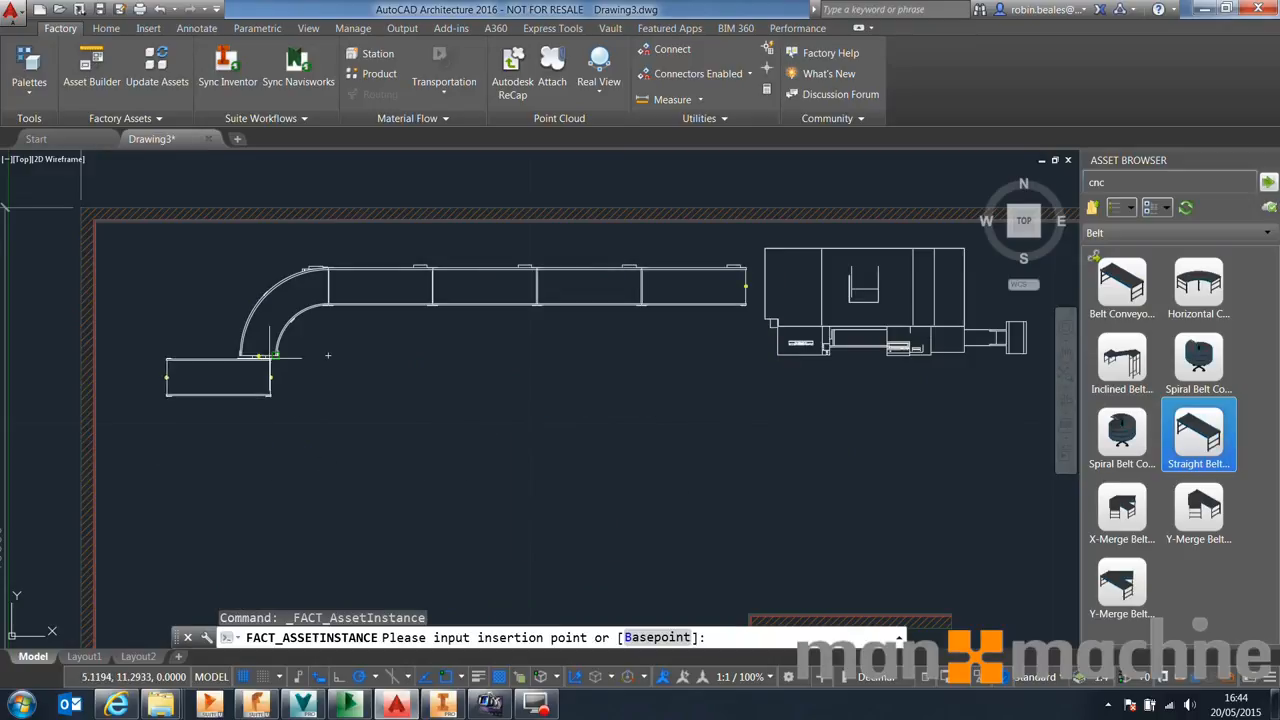
pyautogui.click(258, 350)
pyautogui.scroll(2, 280, 500)
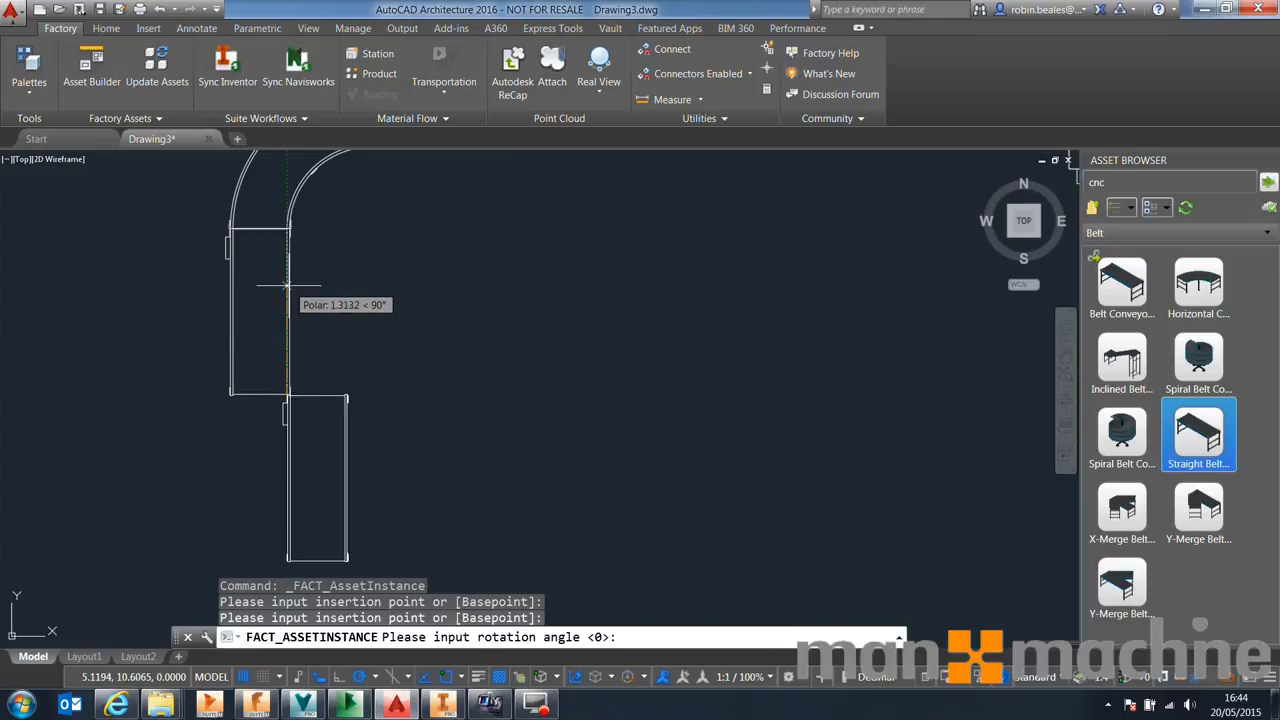
pyautogui.press('Escape')
# Add further Straight Belt segments extending the conveyor down the left side, then end placement
pyautogui.doubleClick(1215, 449)
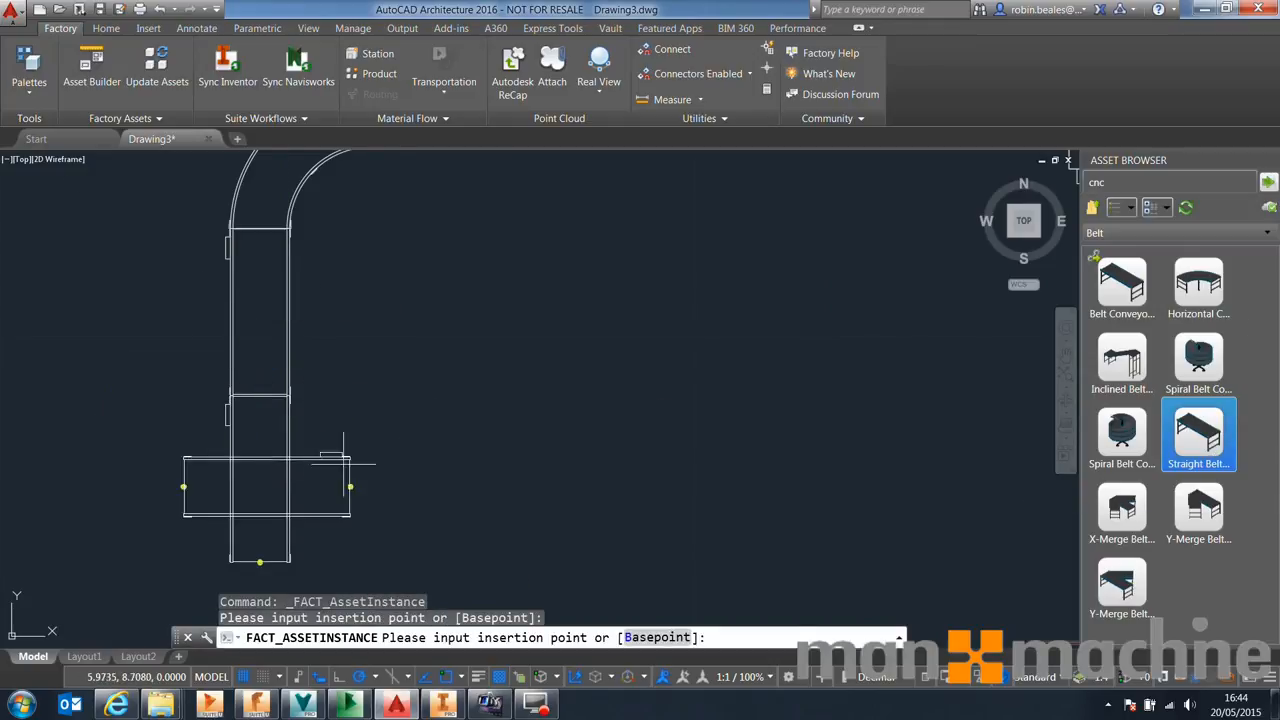
pyautogui.moveTo(410, 440); pyautogui.dragTo(491, 246, button='middle')
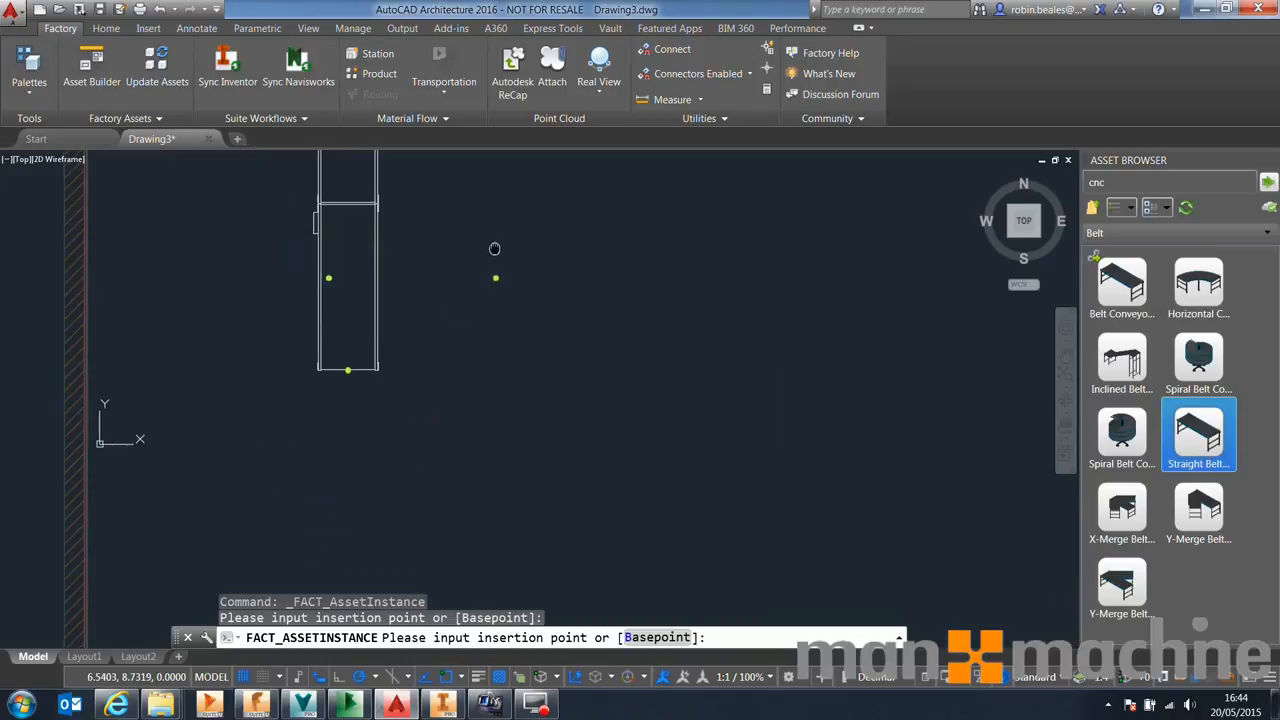
pyautogui.click(349, 341)
pyautogui.scroll(-2, 375, 371)
pyautogui.scroll(-4, 403, 492)
pyautogui.scroll(5, 400, 520)
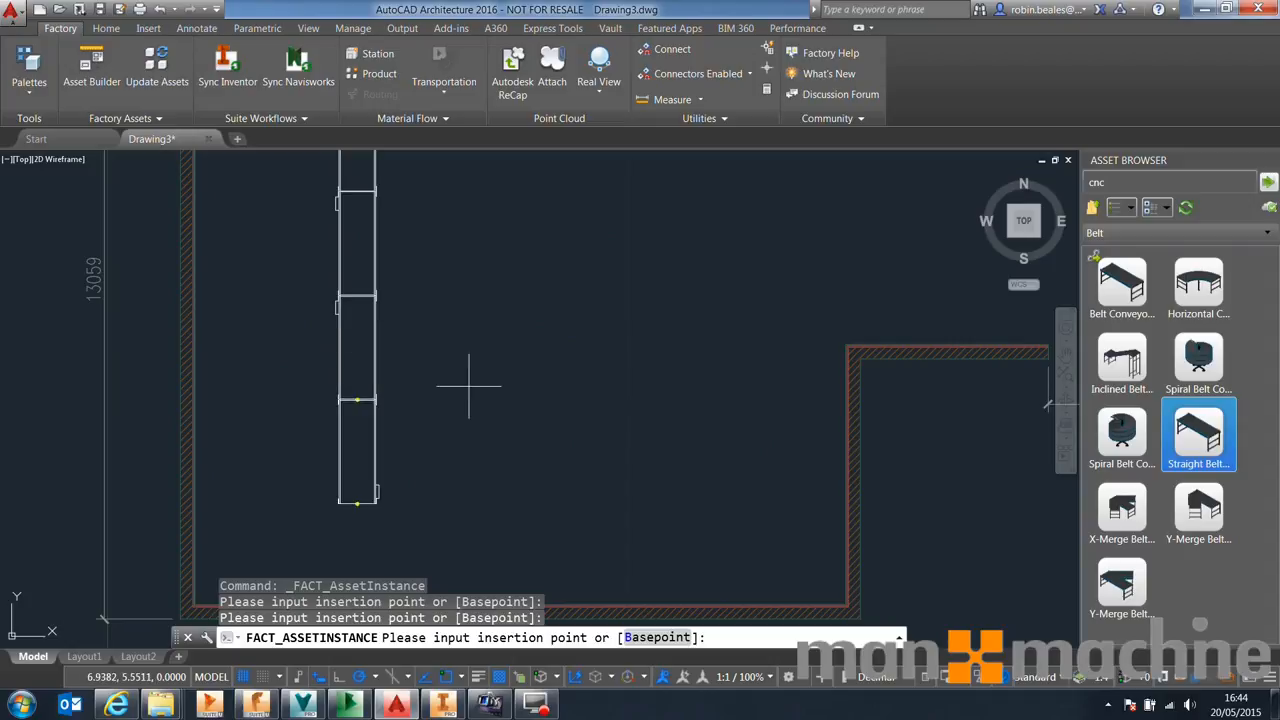
pyautogui.rightClick(443, 327)
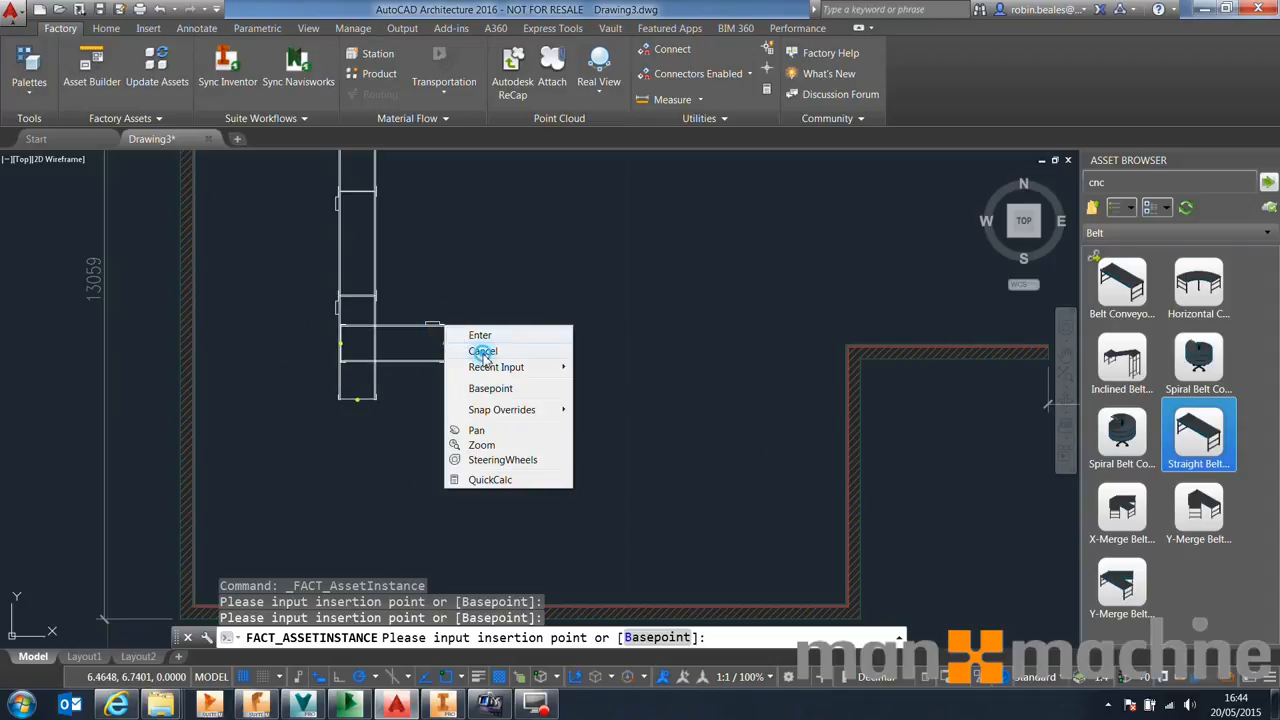
pyautogui.click(482, 351)
pyautogui.scroll(-2, 415, 400)
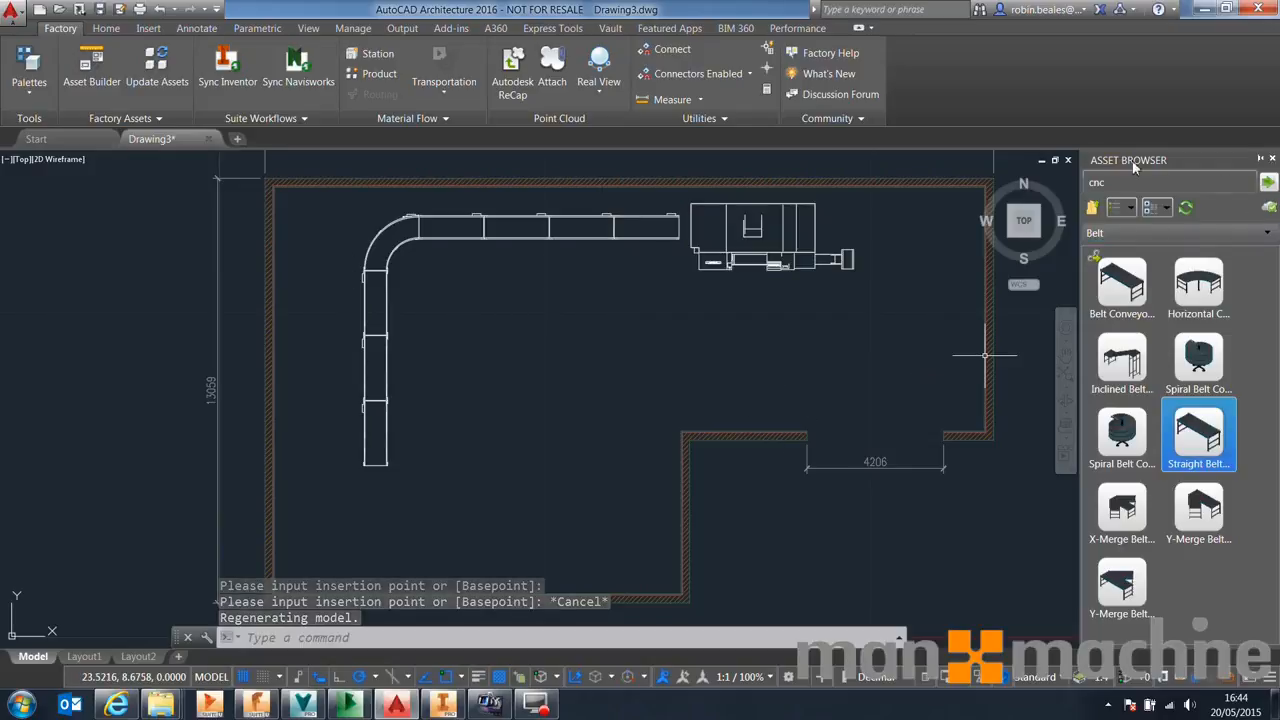
# Place a container asset from the Material Handling assets at the lower end of the conveyor
pyautogui.click(1092, 207)
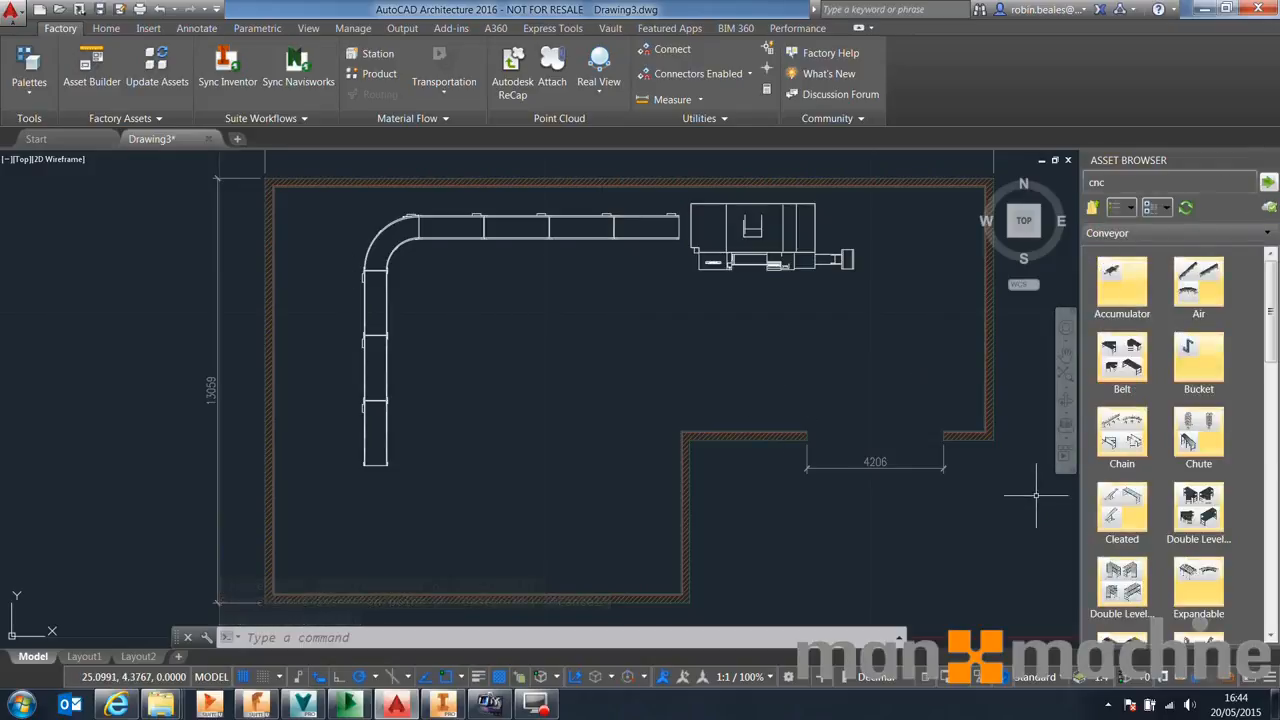
pyautogui.scroll(-4, 1185, 489)
pyautogui.scroll(4, 1160, 440)
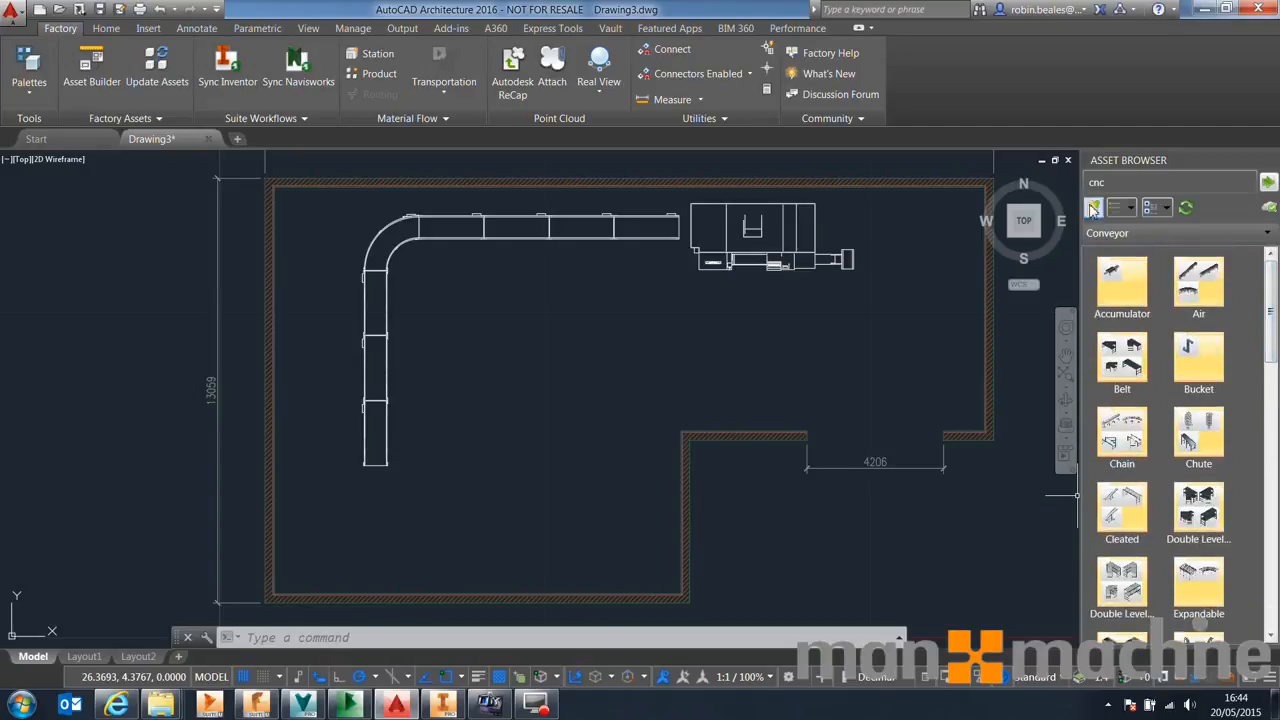
pyautogui.click(1090, 207)
pyautogui.scroll(-1, 1168, 430)
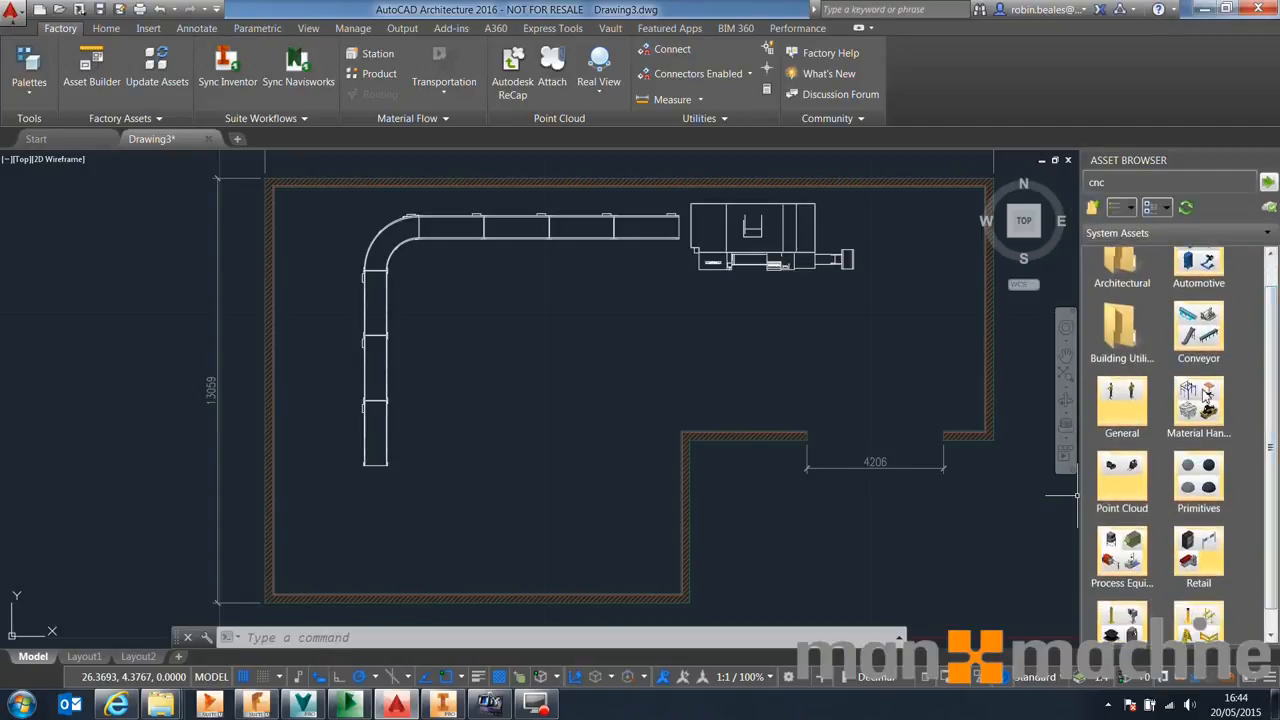
pyautogui.doubleClick(1205, 395)
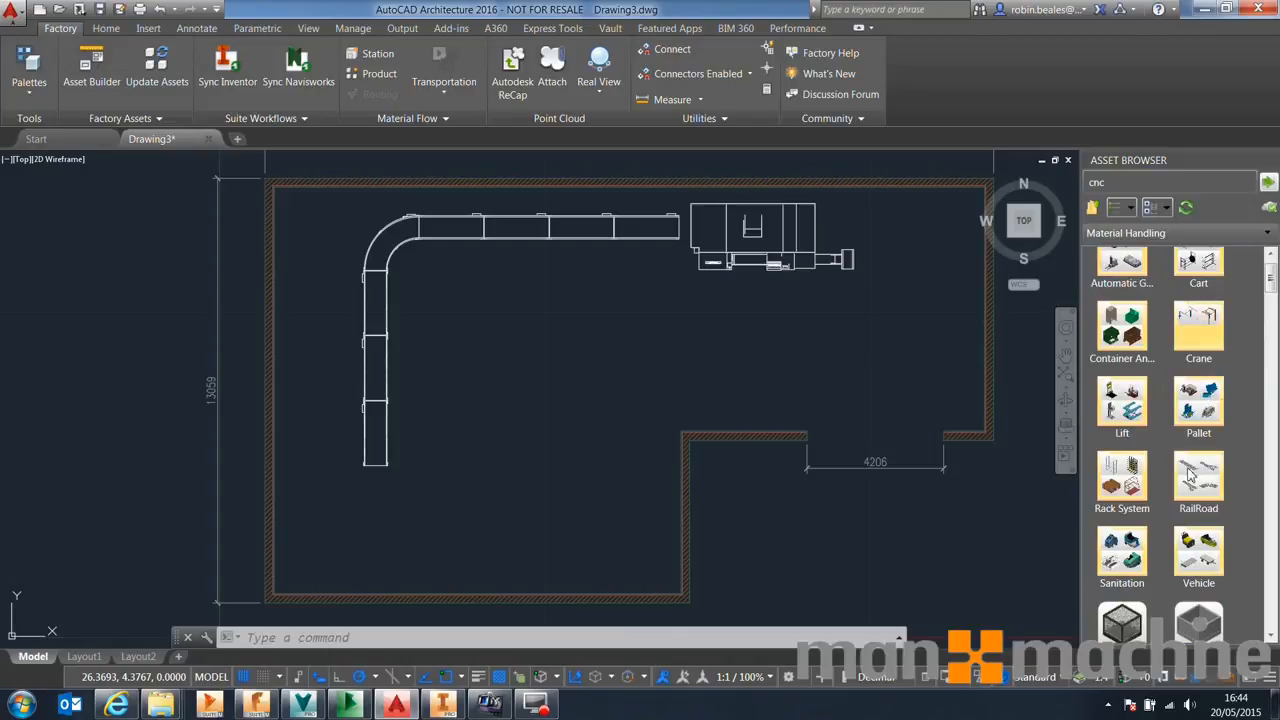
pyautogui.scroll(-1, 1191, 258)
pyautogui.click(1121, 602)
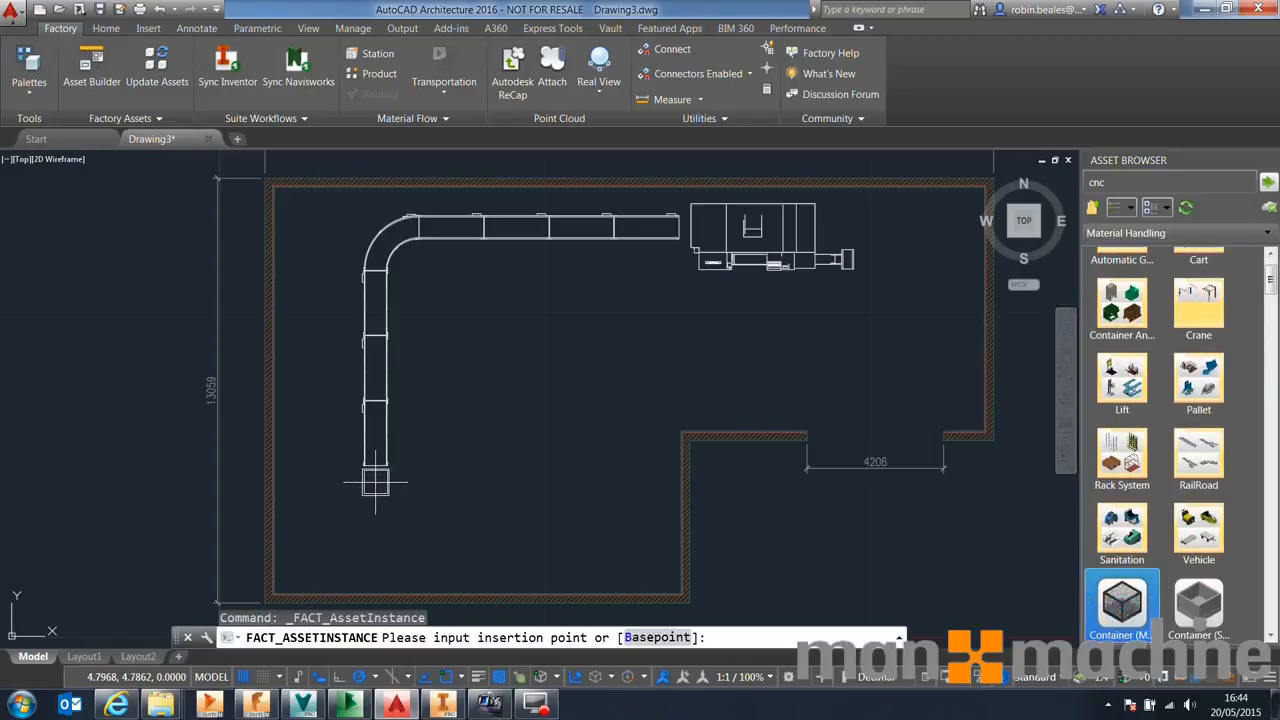
pyautogui.click(376, 482)
pyautogui.click(464, 471)
pyautogui.rightClick(542, 426)
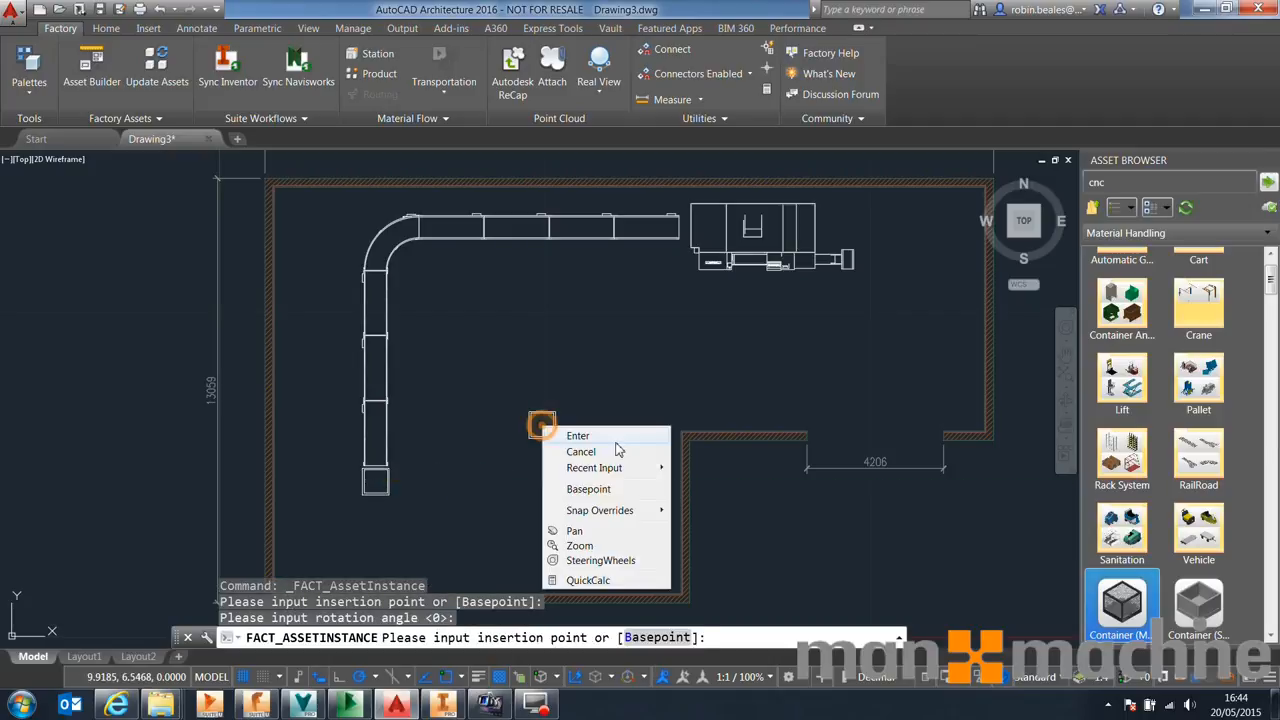
pyautogui.click(610, 438)
# Place a Rack asset along the right wall of the layout at 0° rotation
pyautogui.moveTo(1272, 286)
pyautogui.mouseDown()
pyautogui.moveTo(1271, 378)
pyautogui.moveTo(1277, 296)
pyautogui.mouseUp()
pyautogui.click(1122, 566)
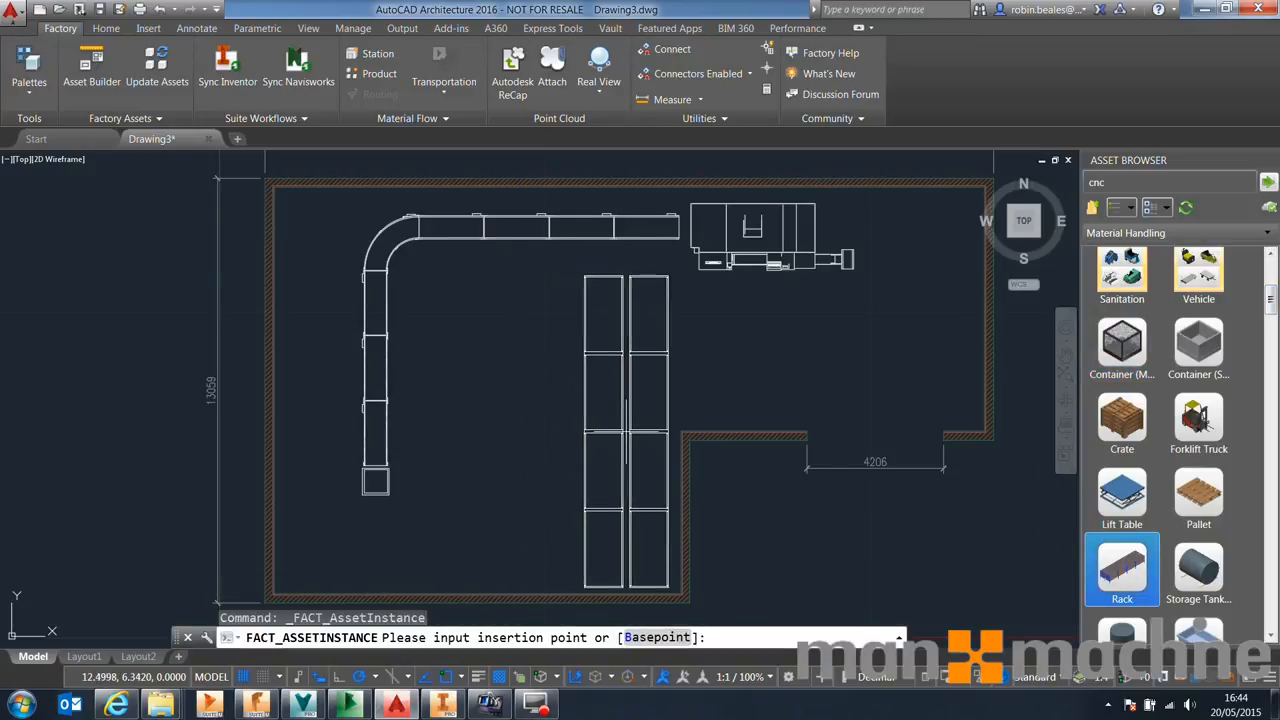
pyautogui.moveTo(973, 267); pyautogui.dragTo(773, 354, button='middle')
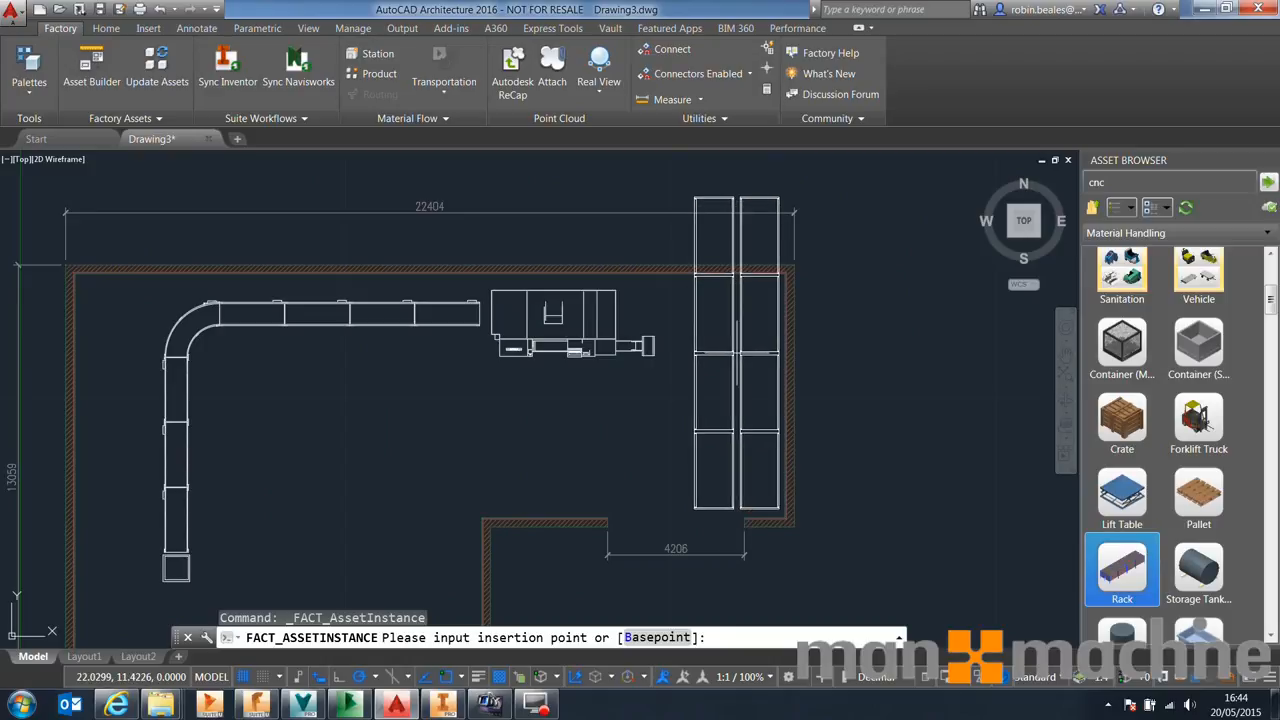
pyautogui.click(737, 352)
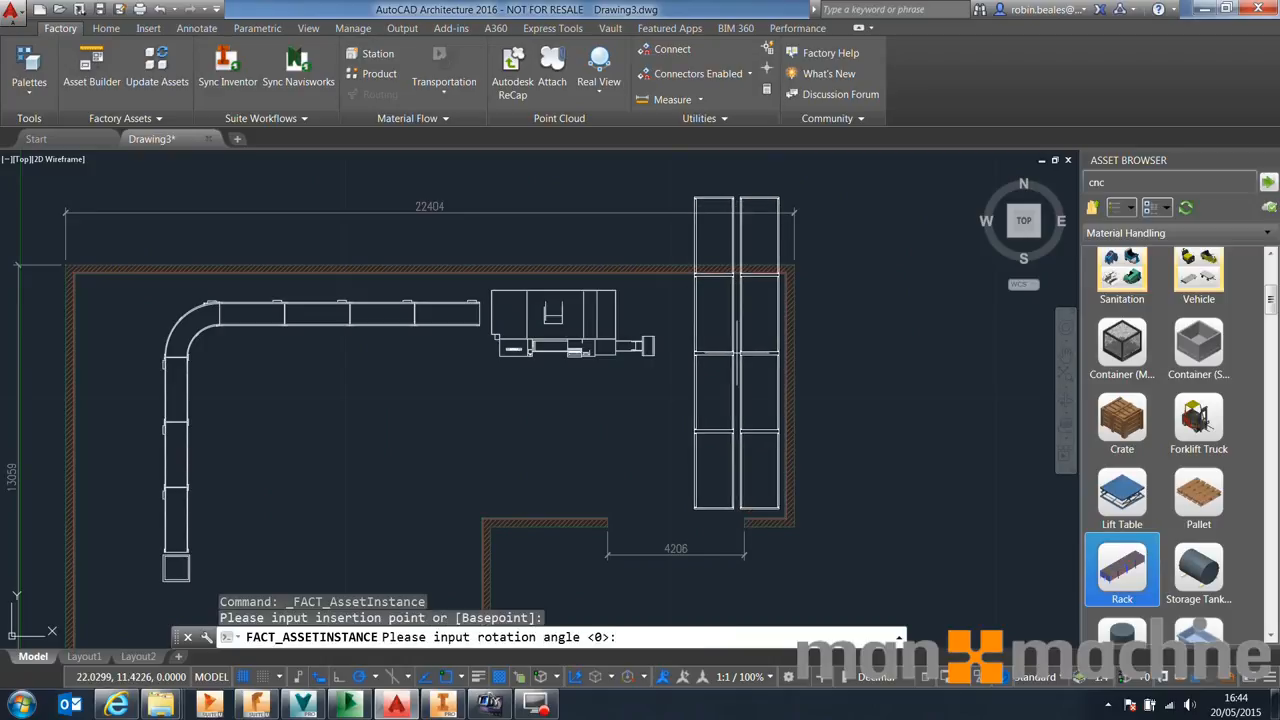
pyautogui.press('Return')
pyautogui.rightClick(900, 323)
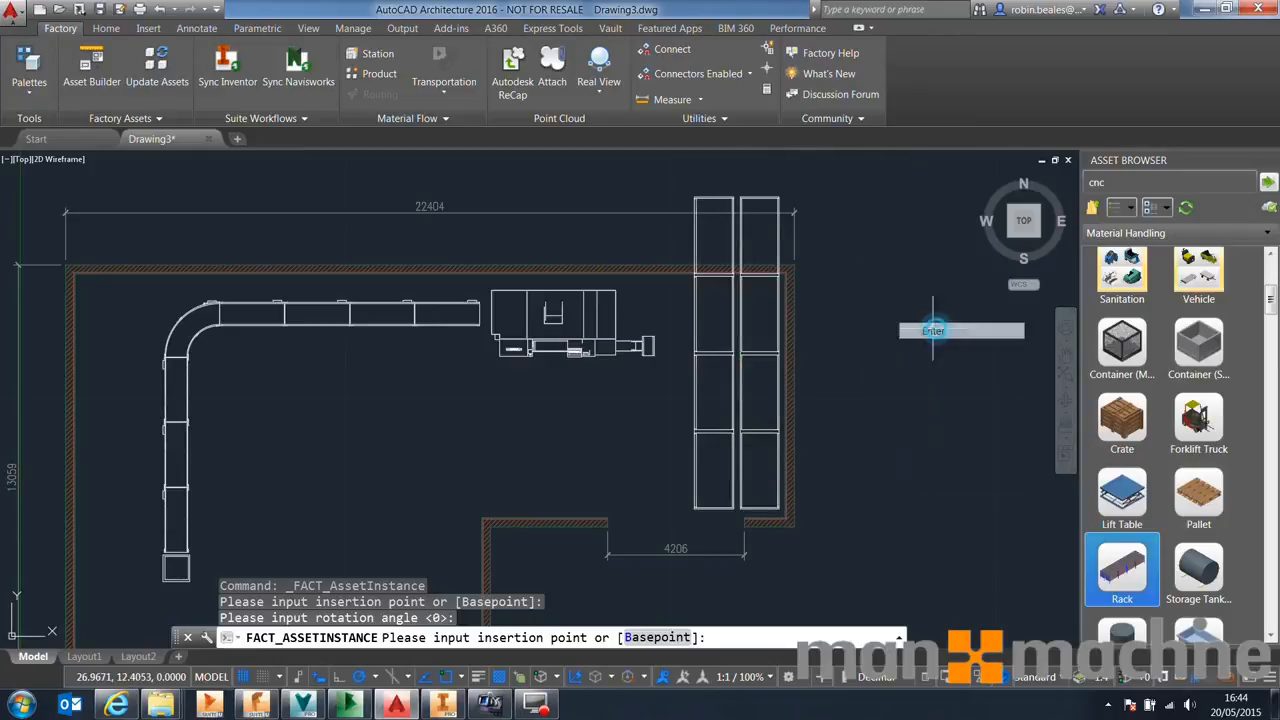
pyautogui.click(927, 329)
pyautogui.click(741, 345)
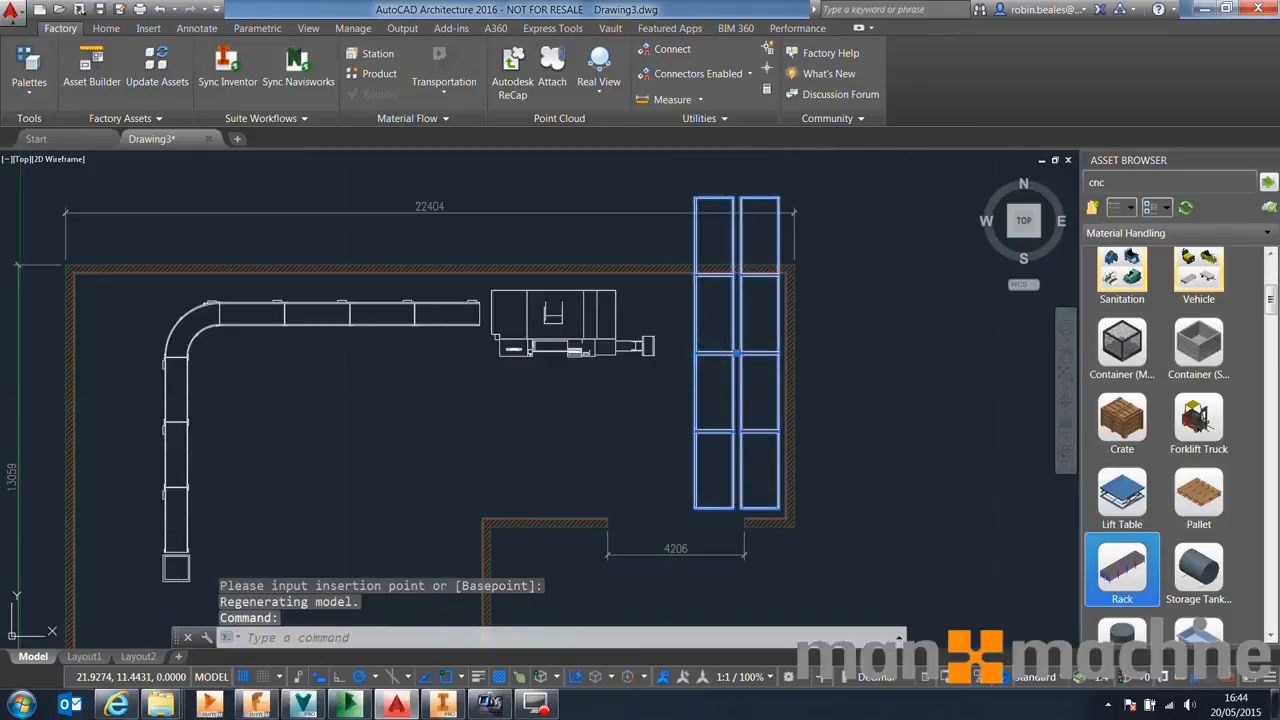
pyautogui.click(737, 352)
pyautogui.click(840, 366)
pyautogui.click(910, 432)
pyautogui.hotkey('ctrl', 'z')
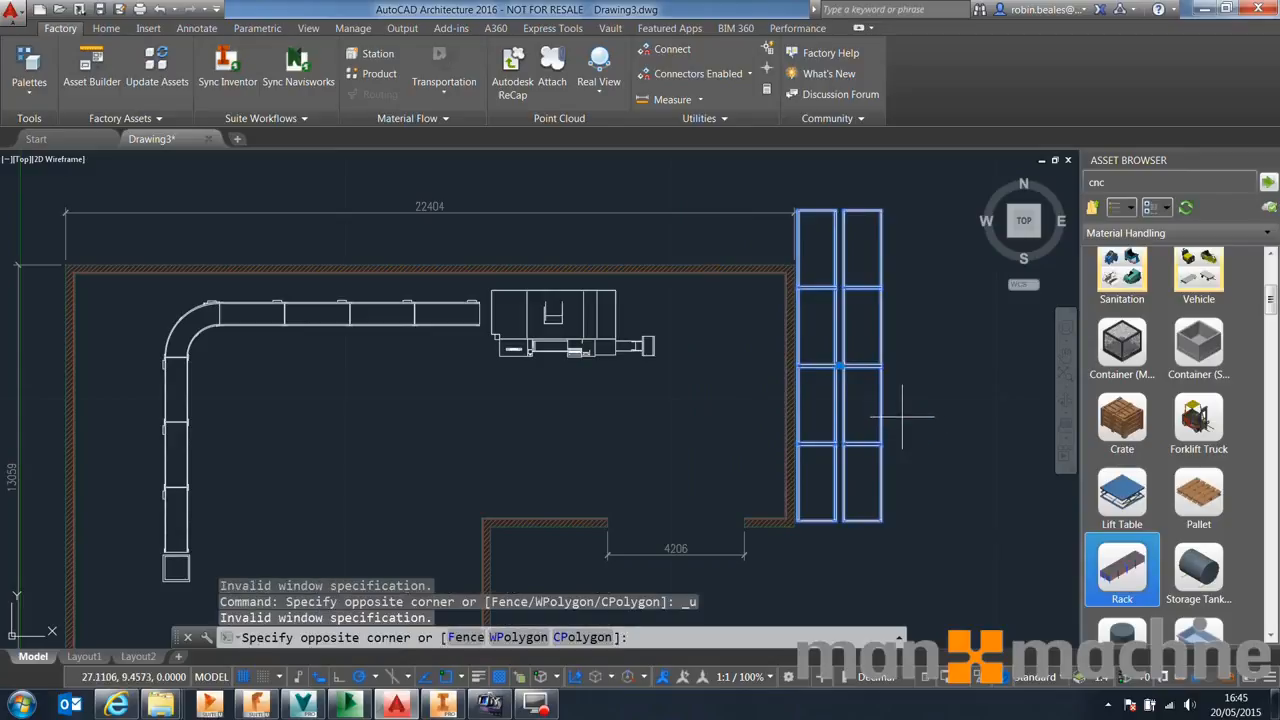
pyautogui.press('Escape')
pyautogui.press('Escape')
pyautogui.click(840, 366)
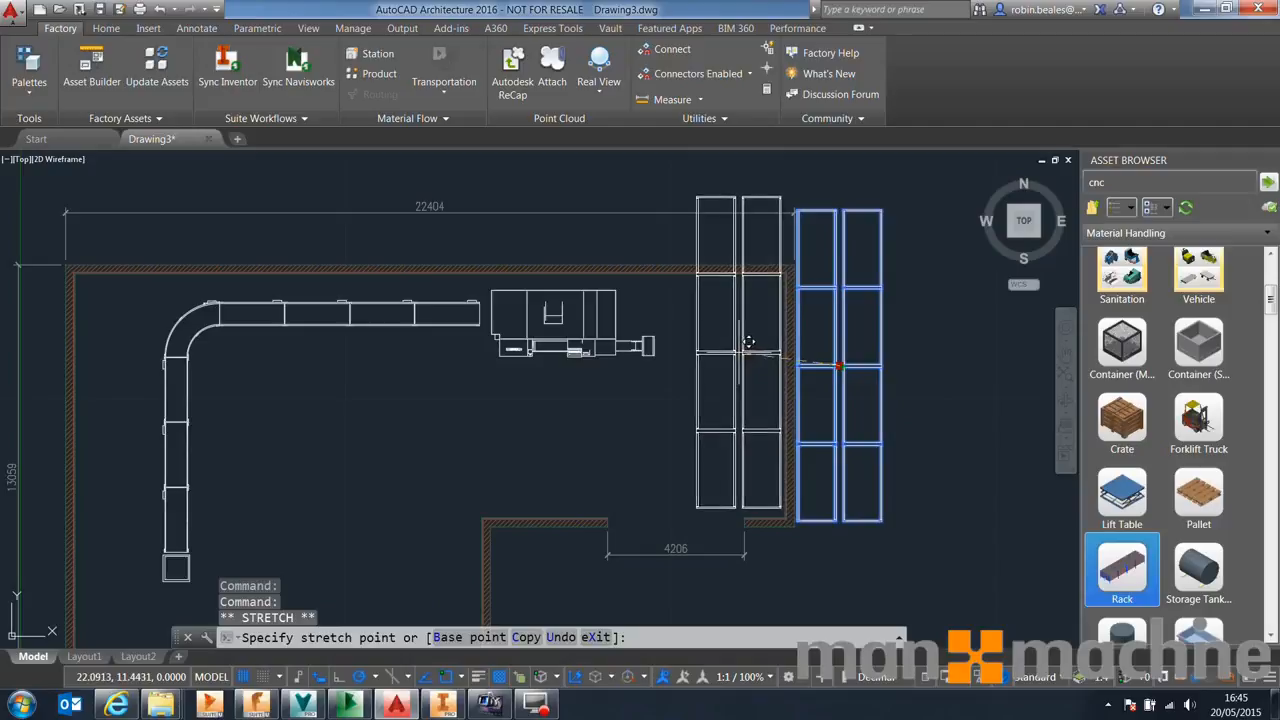
pyautogui.click(738, 356)
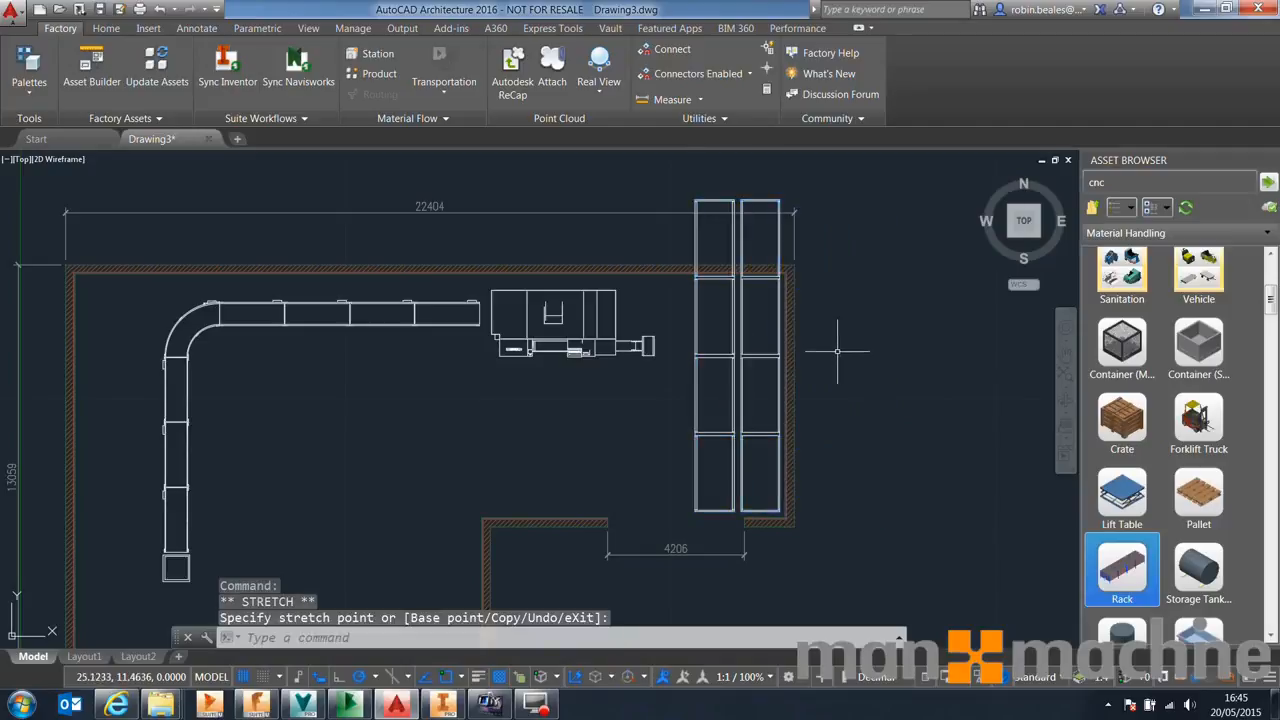
pyautogui.press('Escape')
pyautogui.press('Escape')
# Save the drawing as Factory Layout.dwg in the _Vault Workspace\Designs\Factory folder
pyautogui.scroll(-2, 697, 408)
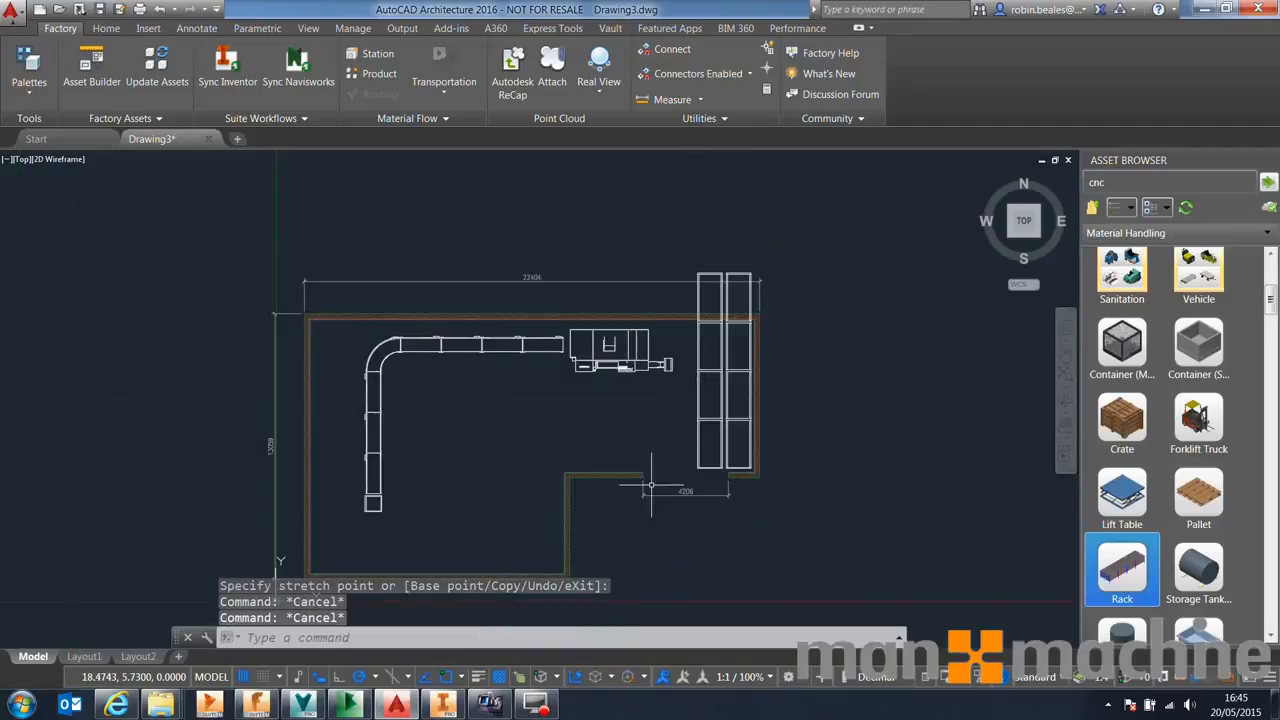
pyautogui.moveTo(529, 465); pyautogui.dragTo(536, 416, button='middle')
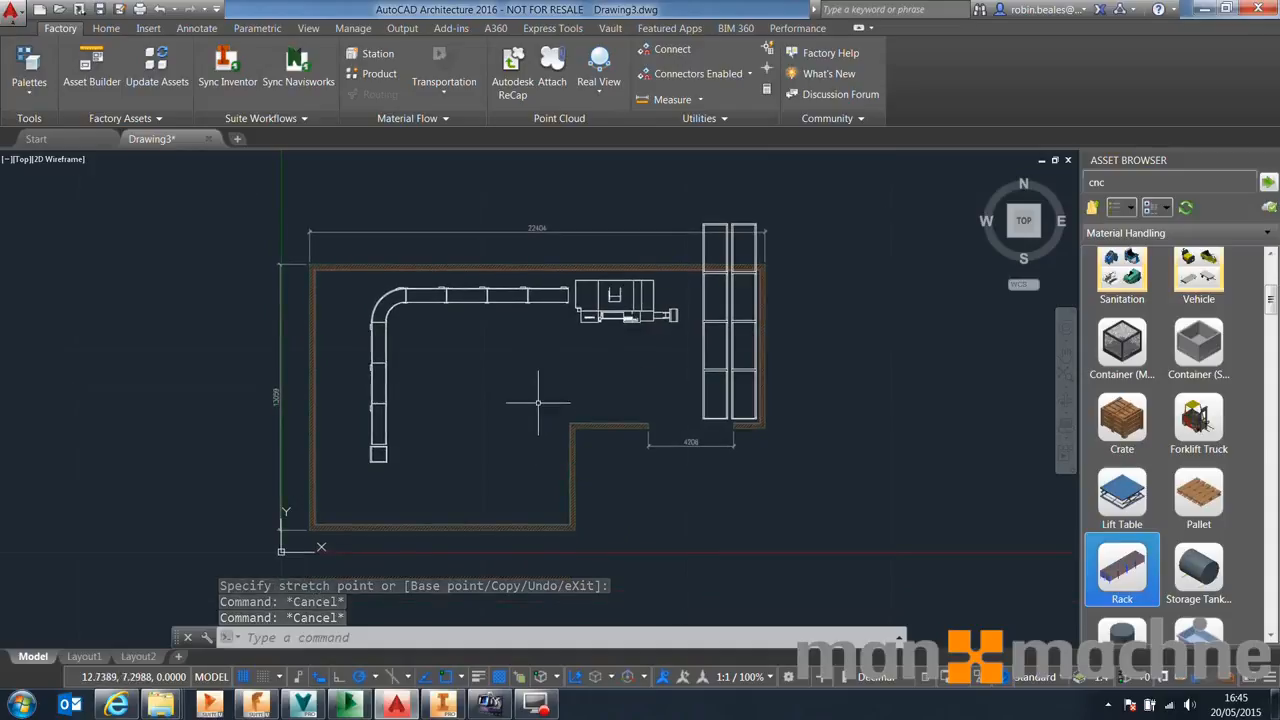
pyautogui.click(106, 11)
pyautogui.click(490, 175)
pyautogui.click(522, 216)
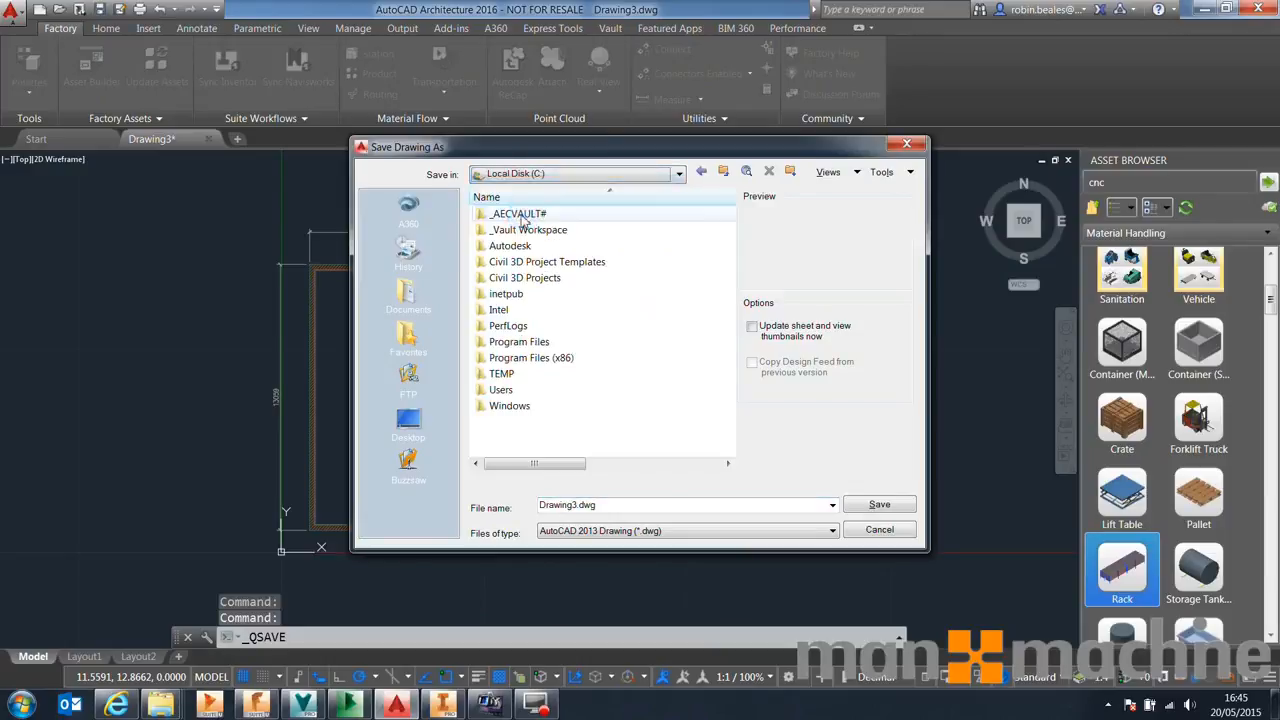
pyautogui.doubleClick(526, 229)
pyautogui.doubleClick(526, 229)
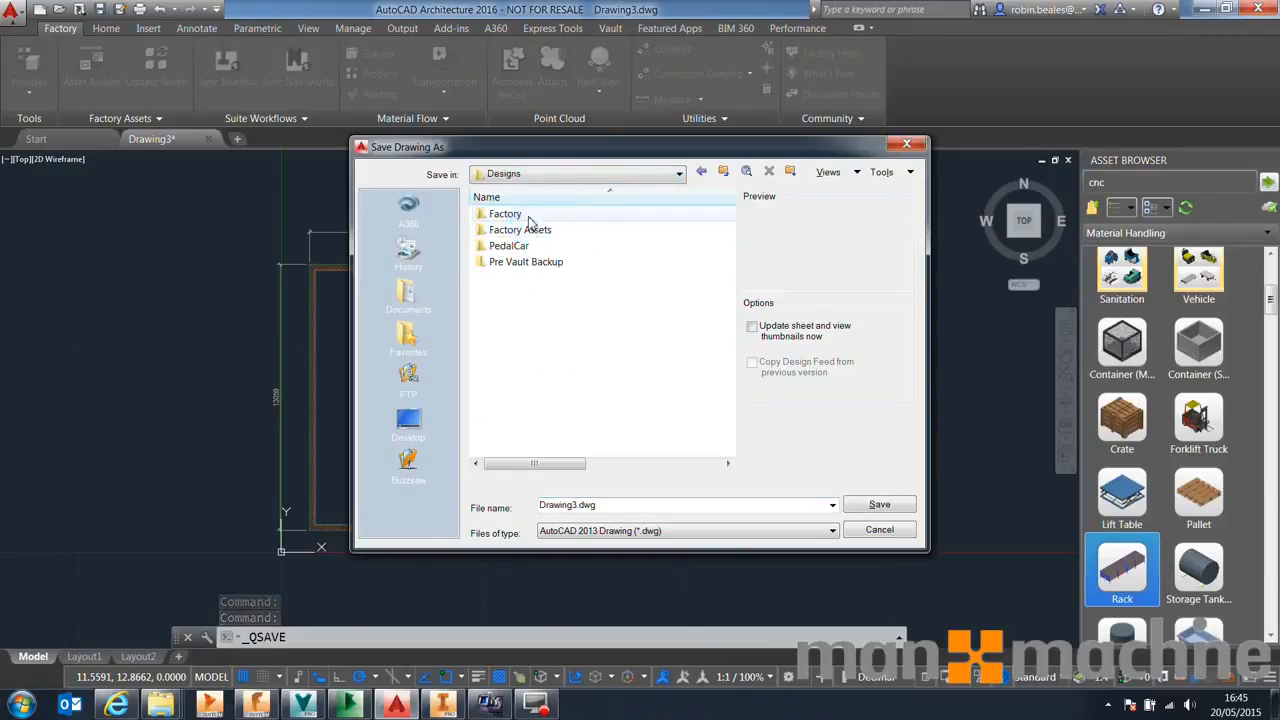
pyautogui.doubleClick(506, 215)
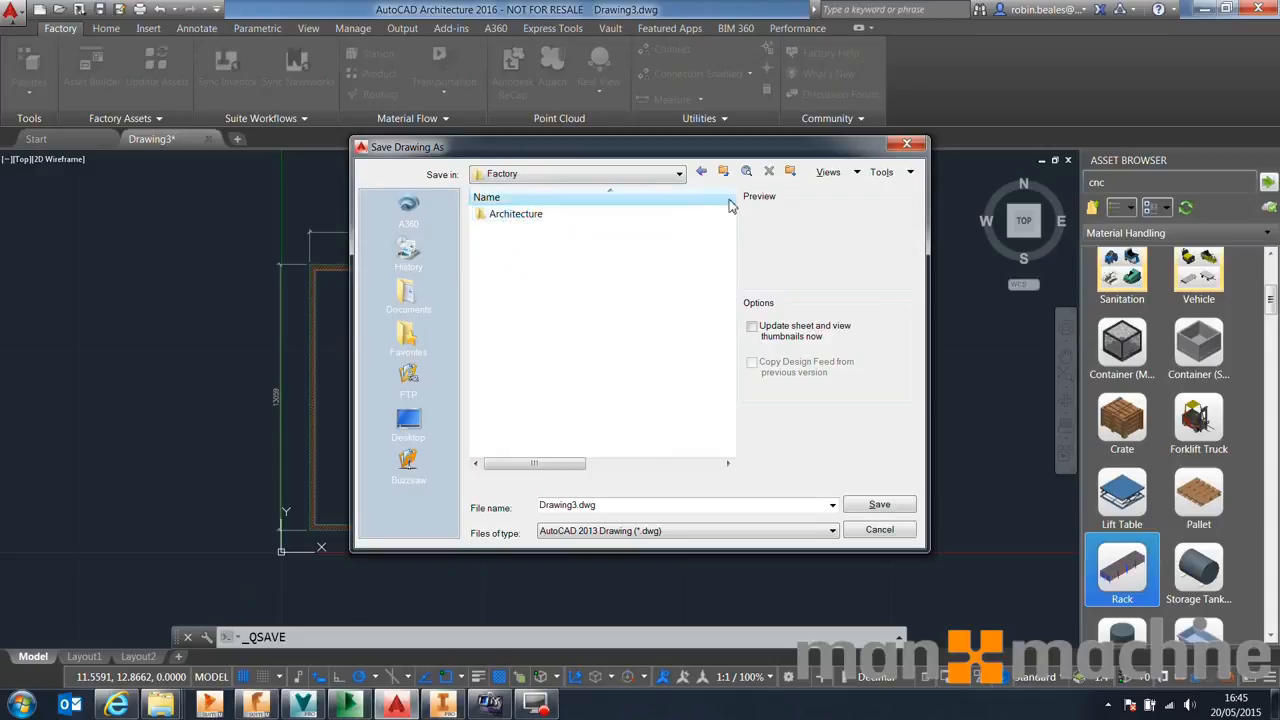
pyautogui.doubleClick(615, 508)
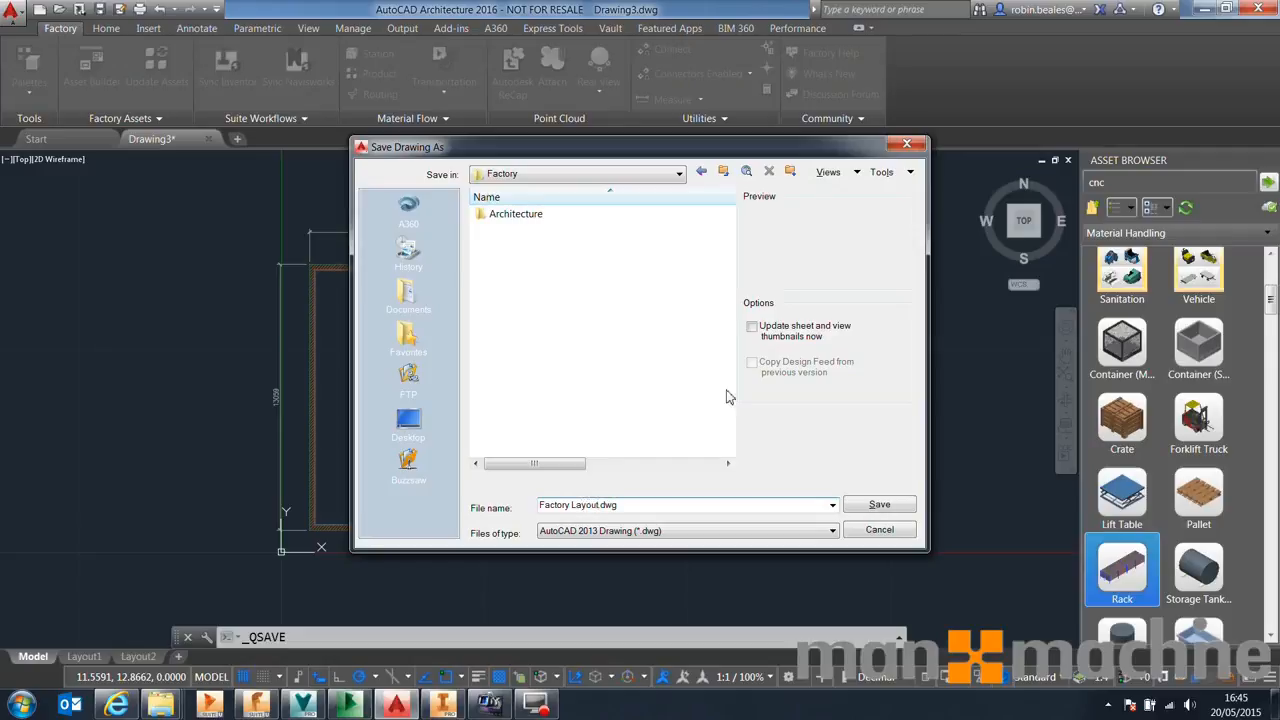
pyautogui.click(880, 505)
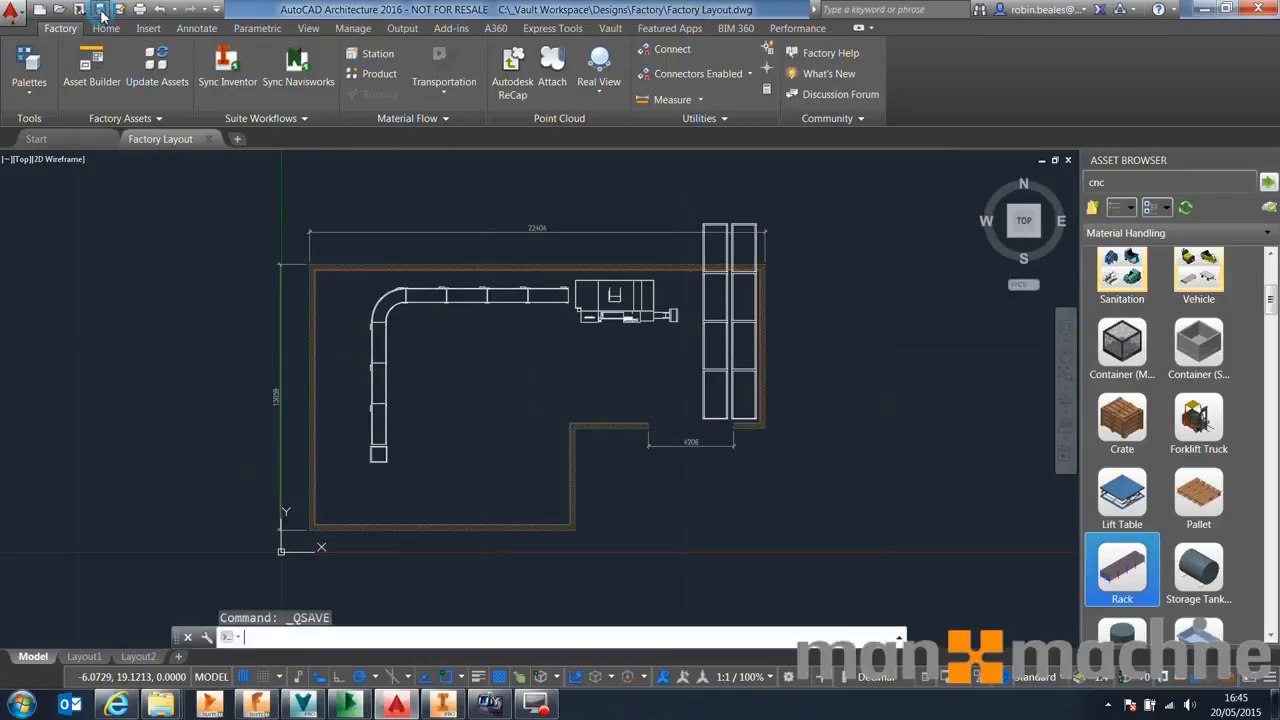
# Sync the layout to Inventor, agreeing to close the document and check out the related files
pyautogui.click(229, 72)
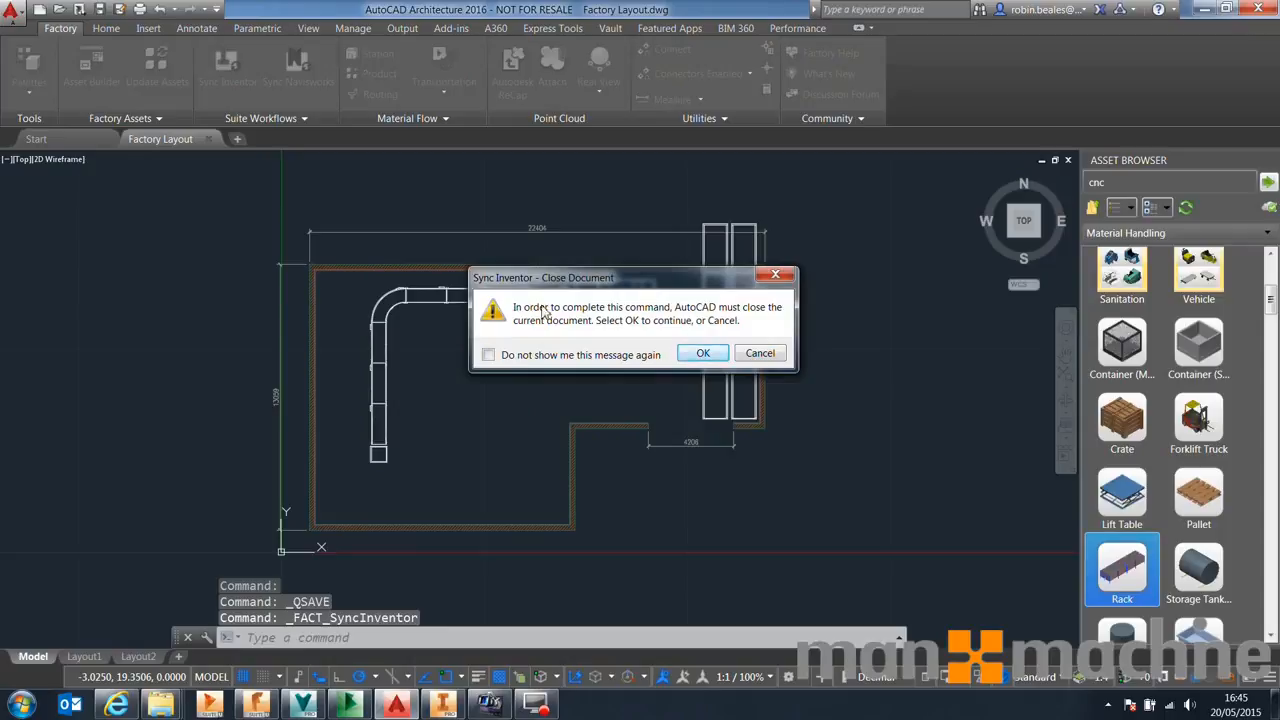
pyautogui.click(702, 354)
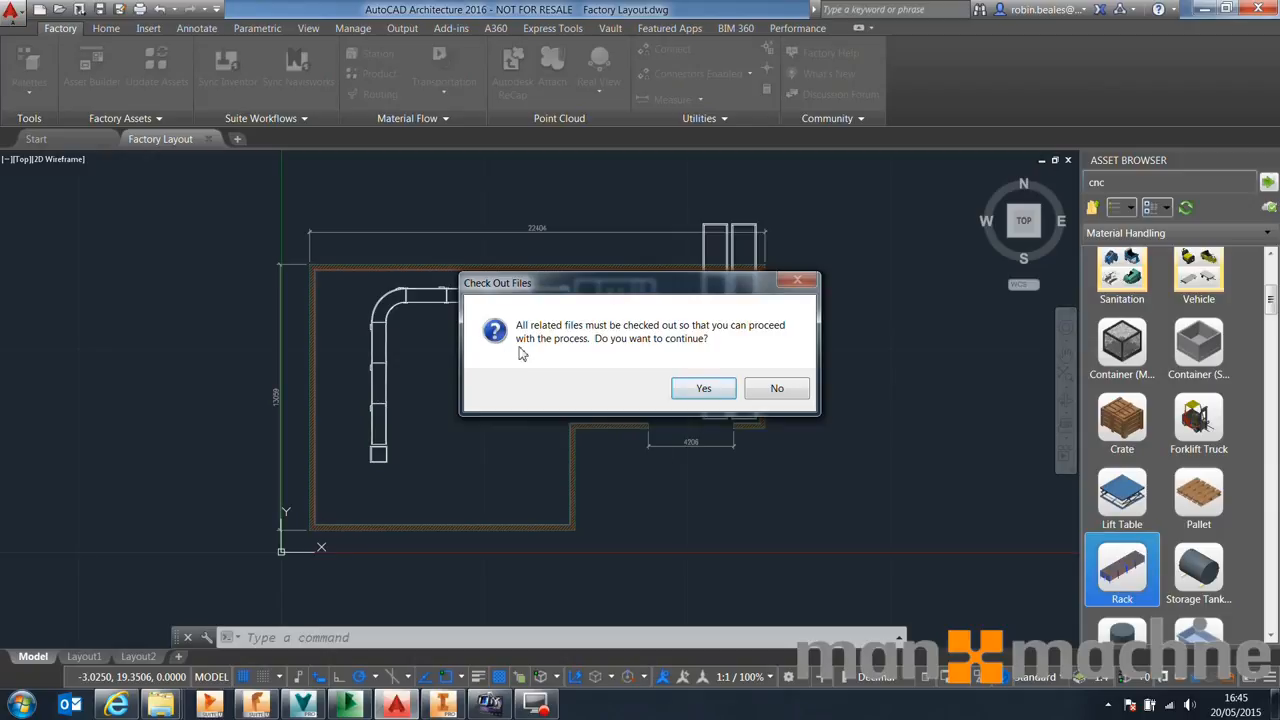
pyautogui.click(704, 388)
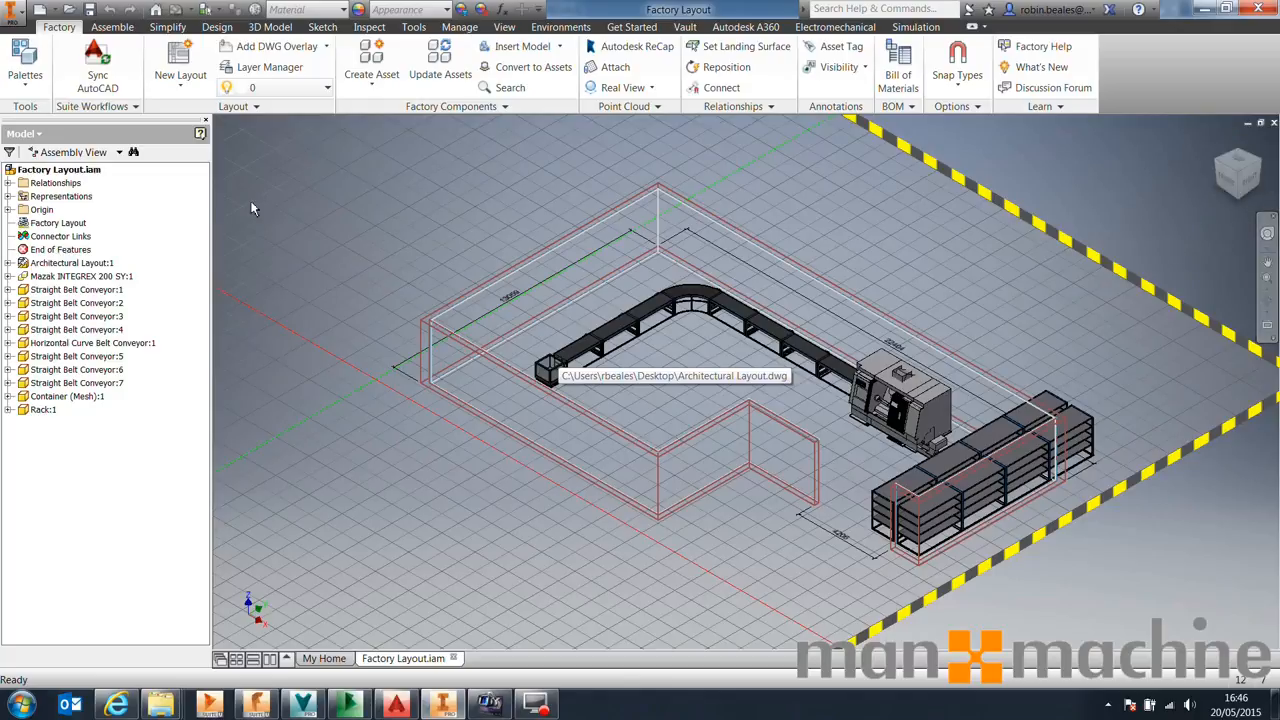
# Open the asset palette and place a Safety Fence from Safety Equipment inside the conveyor's corner
pyautogui.click(25, 65)
pyautogui.click(60, 112)
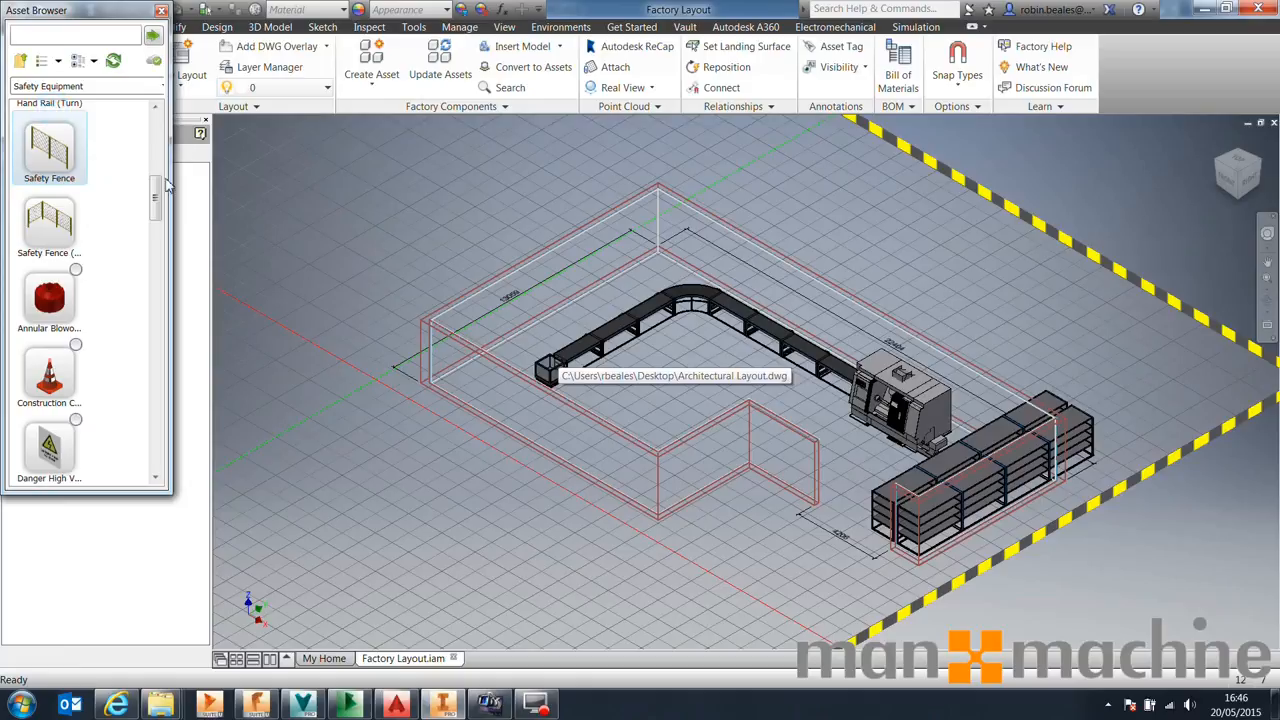
pyautogui.click(50, 148)
pyautogui.click(788, 409)
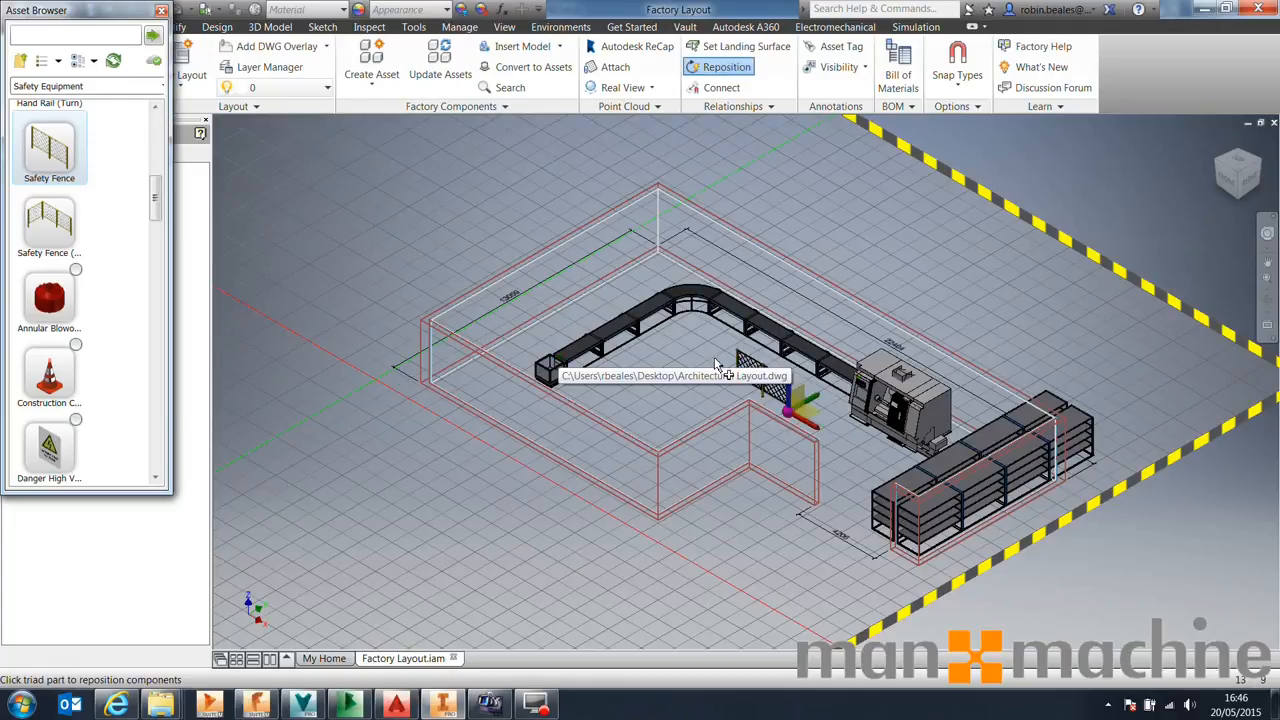
pyautogui.moveTo(726, 356); pyautogui.dragTo(683, 272, button='middle')
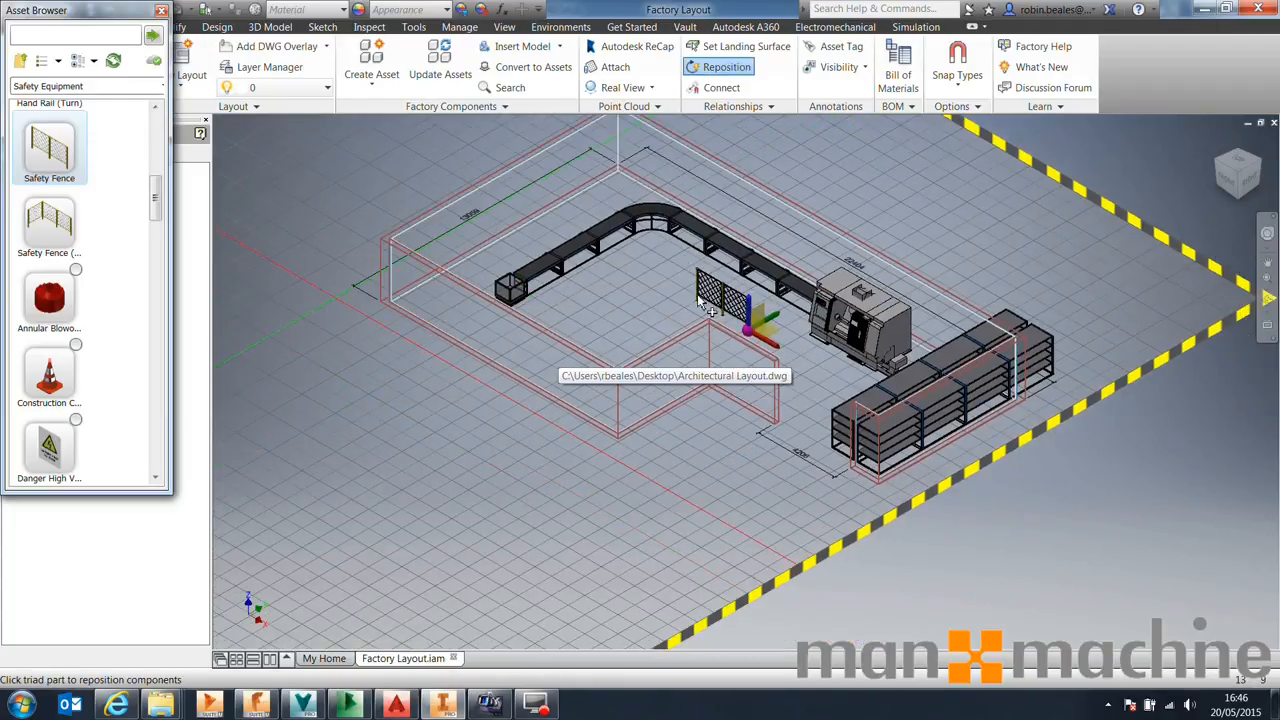
pyautogui.rightClick(617, 286)
pyautogui.click(642, 290)
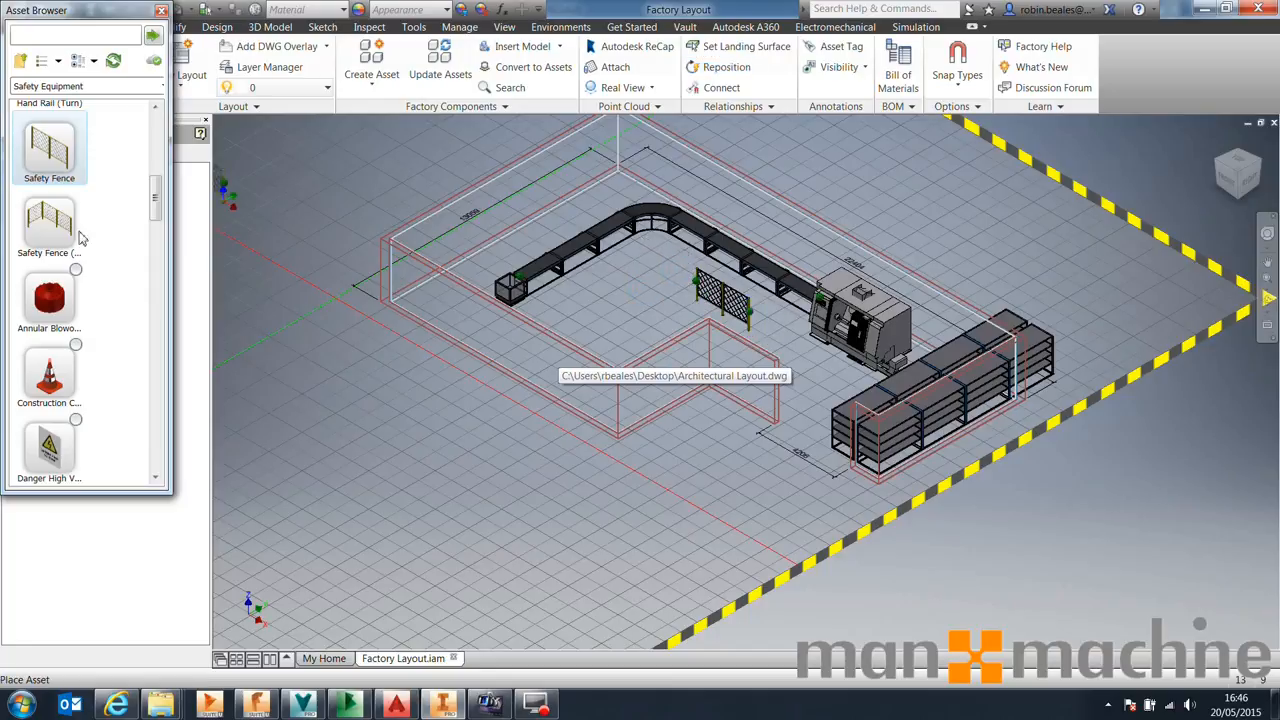
# Attach a Safety Fence (Turn) to the end of the placed fence
pyautogui.click(49, 220)
pyautogui.click(708, 292)
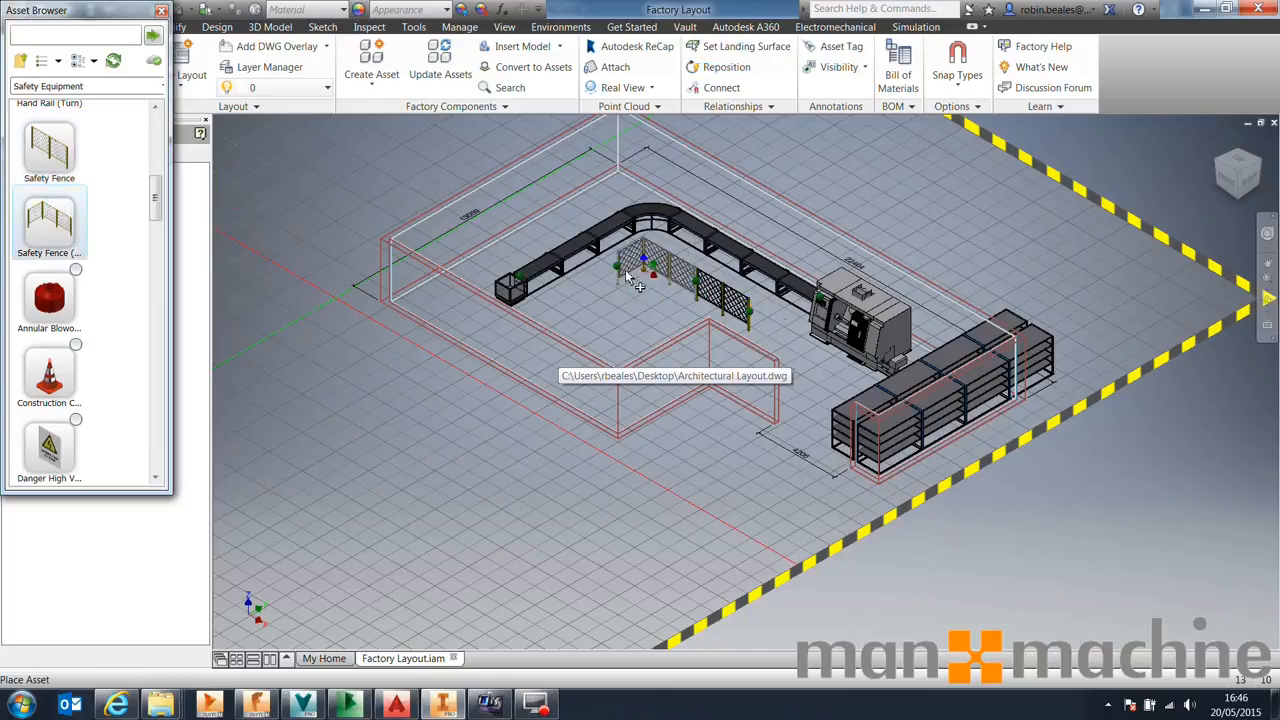
pyautogui.click(636, 272)
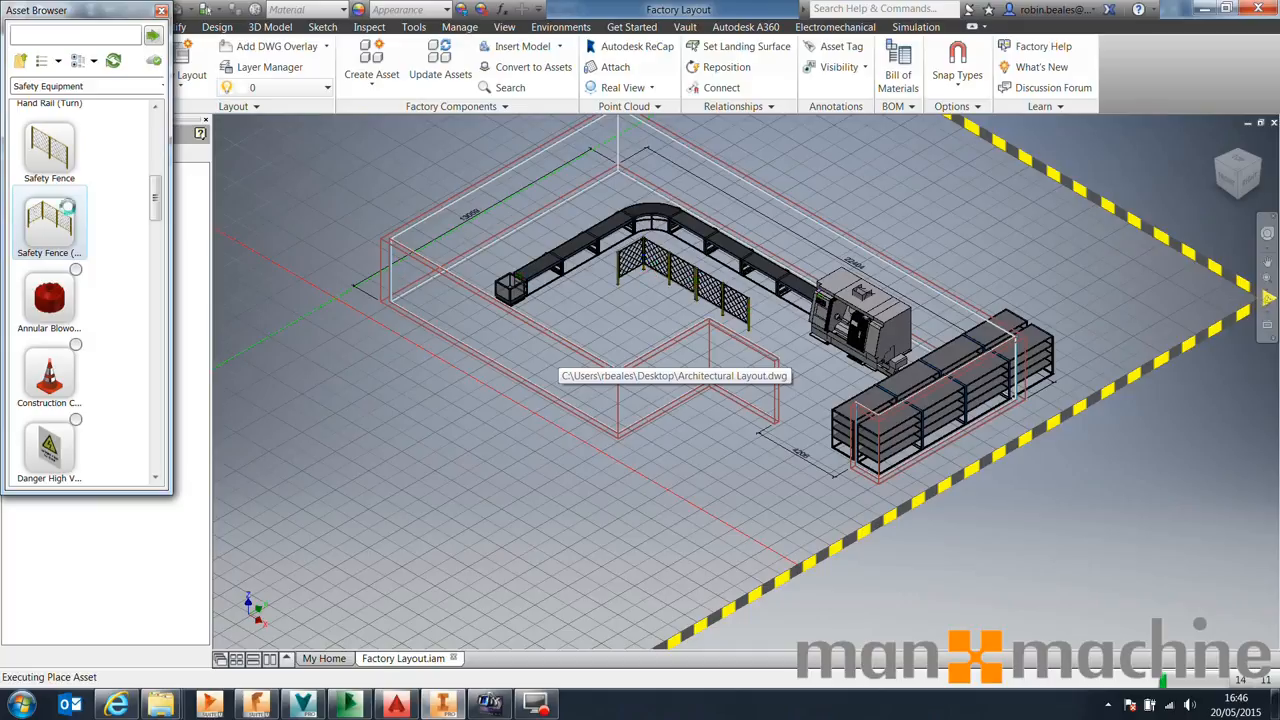
# Add another Safety Fence running from the turn toward the conveyor's left leg, then end placement
pyautogui.click(60, 165)
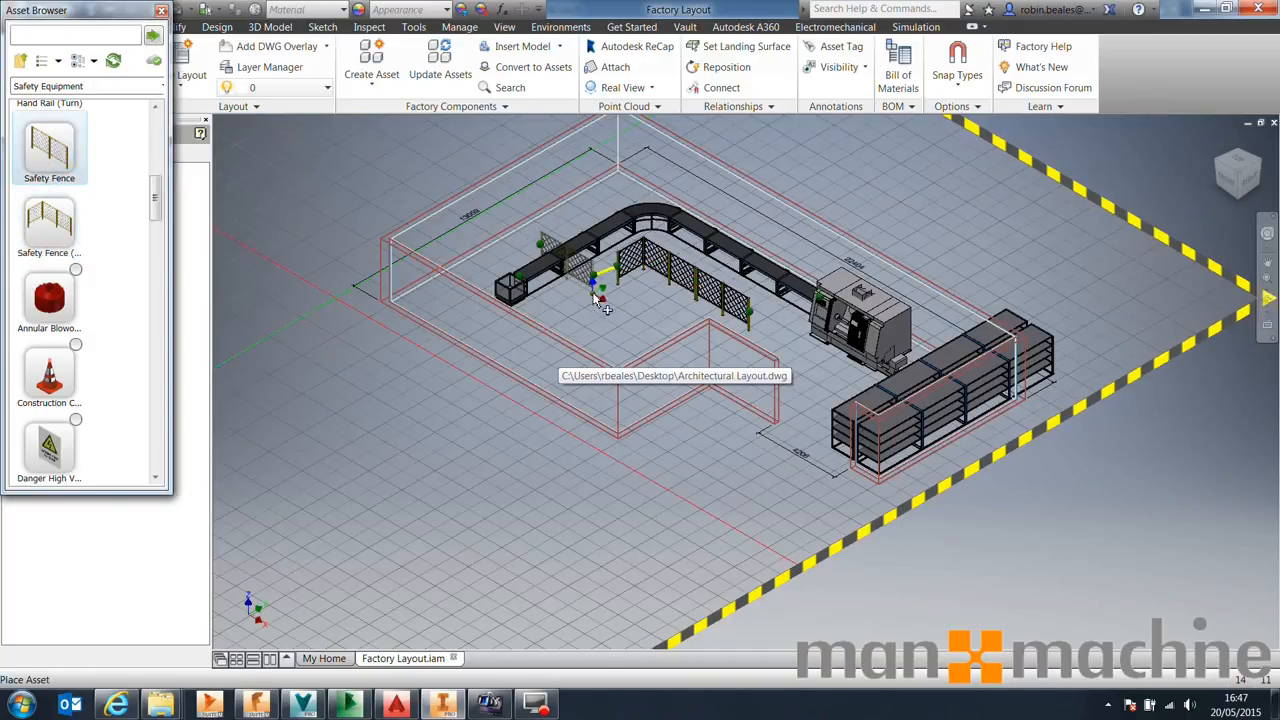
pyautogui.click(615, 277)
pyautogui.press('Escape')
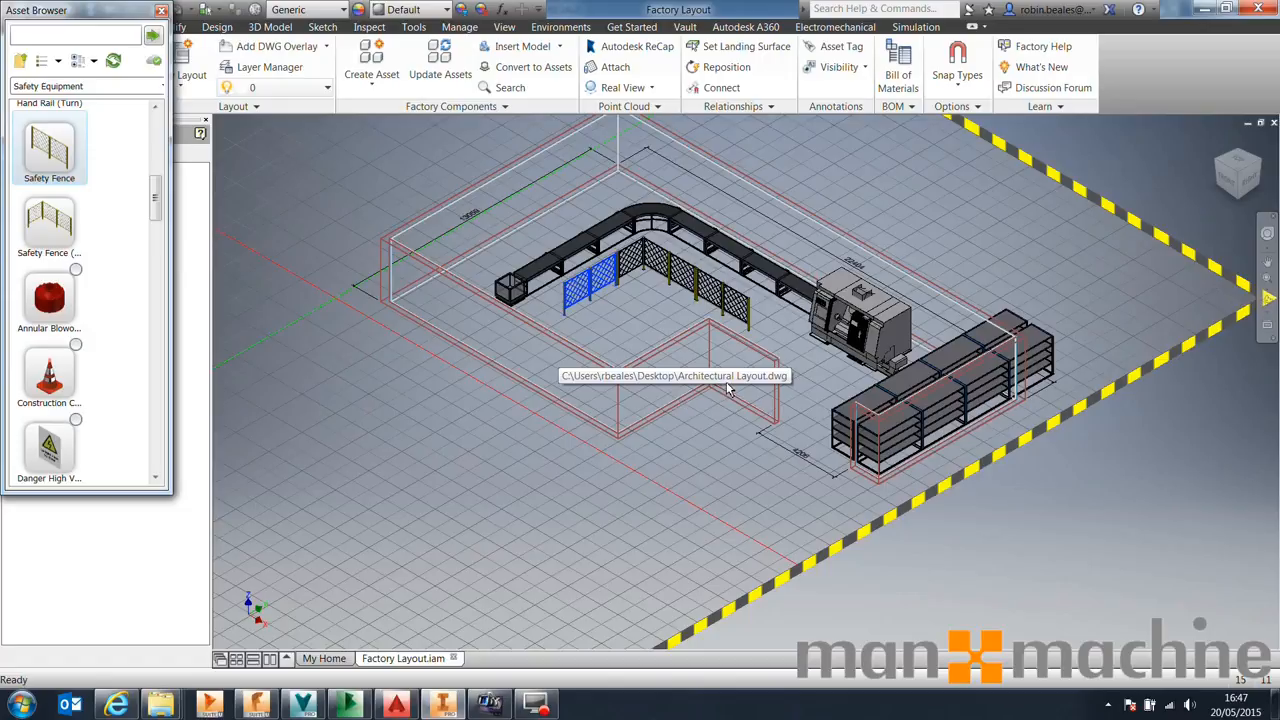
# Close the asset browser, save the layout and sync it to AutoCAD, choosing to open the drawing
pyautogui.click(161, 10)
pyautogui.click(92, 14)
pyautogui.click(97, 54)
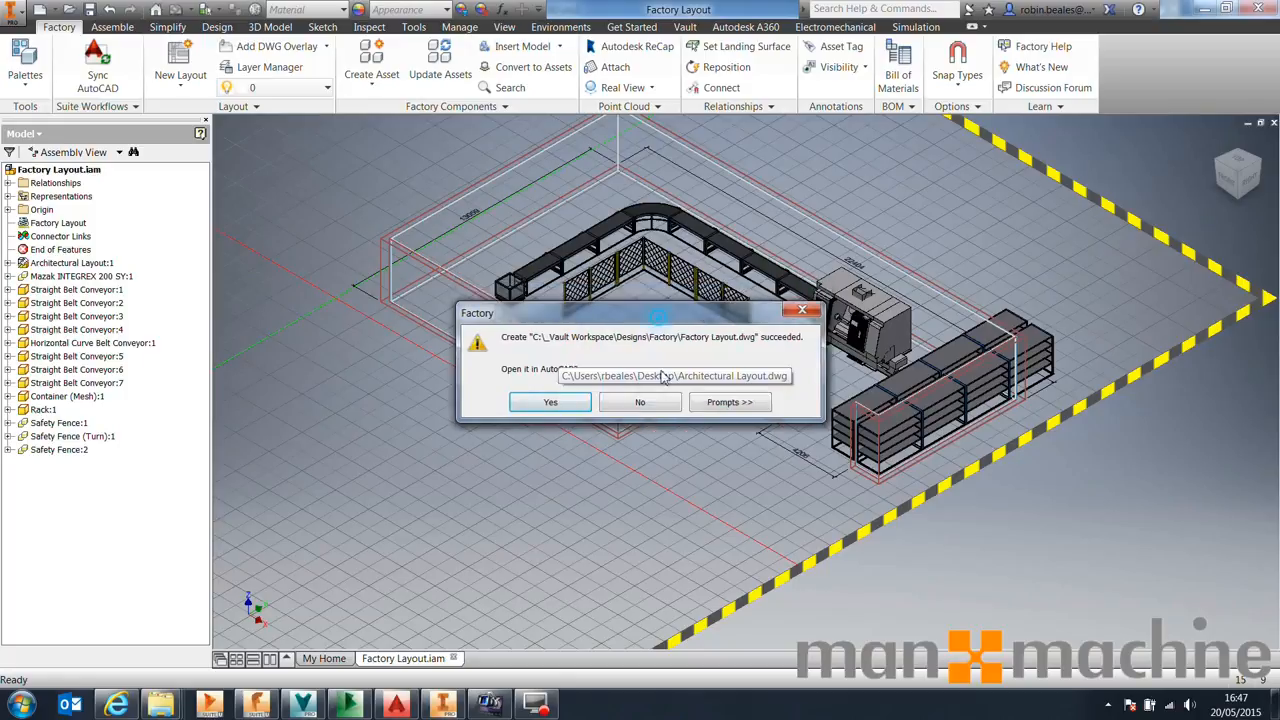
pyautogui.click(563, 518)
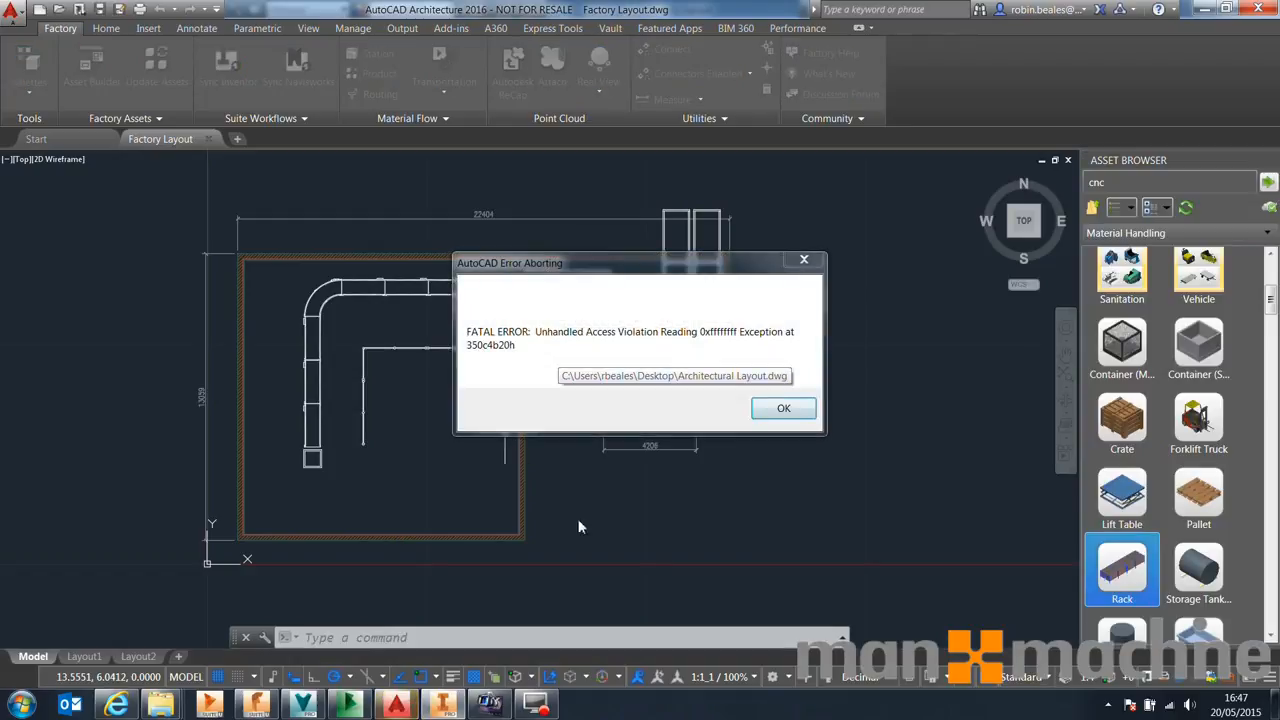
# Dismiss the AutoCAD error and sync the layout to AutoCAD again, opening the resulting drawing
pyautogui.click(784, 409)
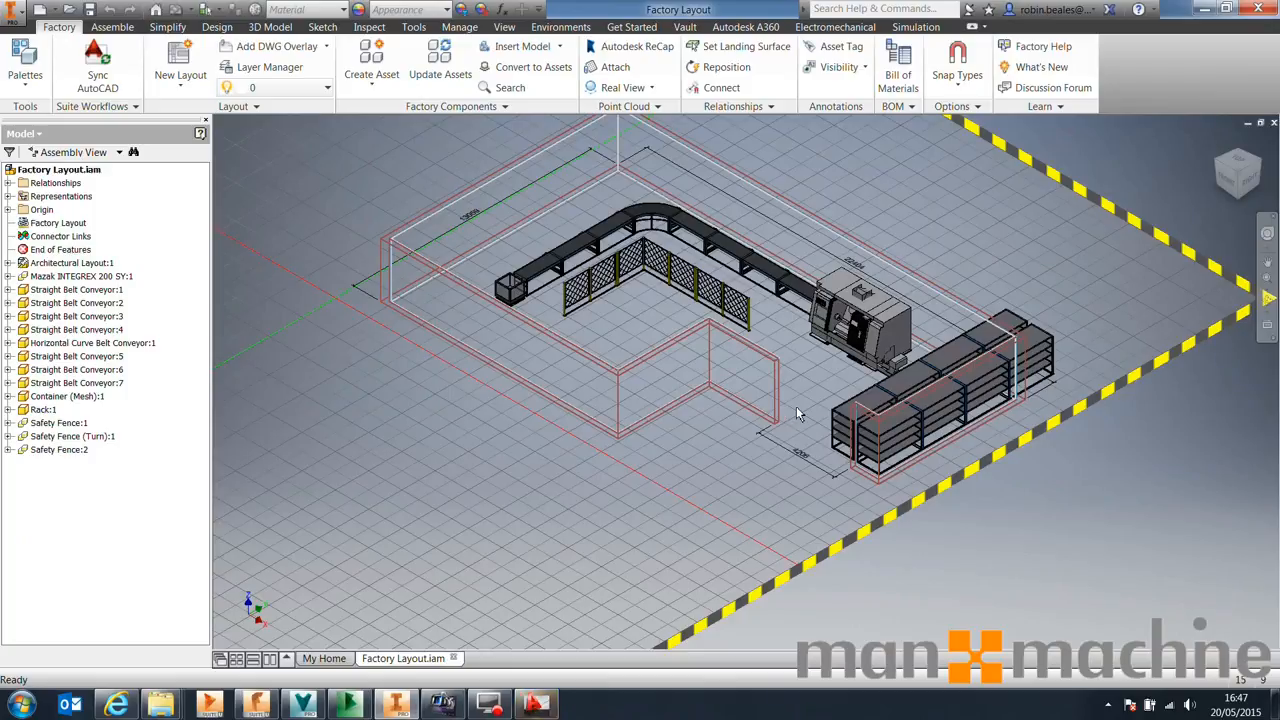
pyautogui.click(100, 72)
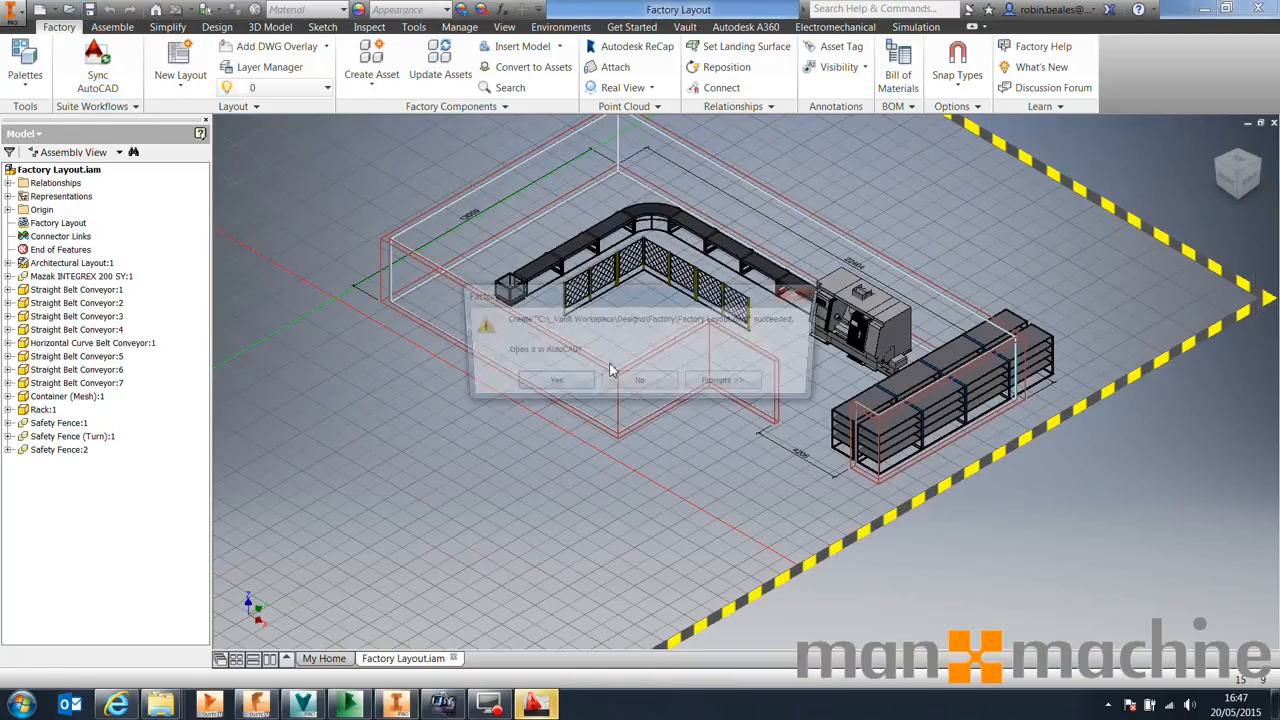
pyautogui.click(569, 382)
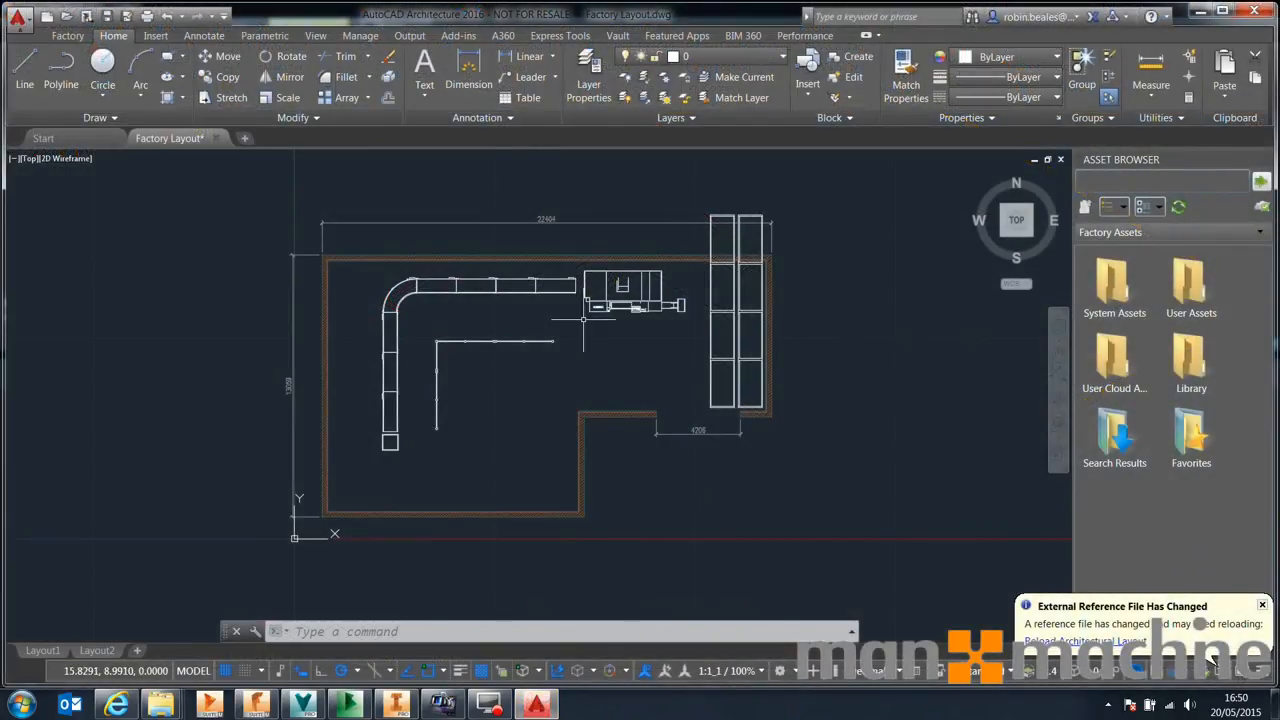
# Log in to Vault from the AutoCAD drawing
pyautogui.click(622, 36)
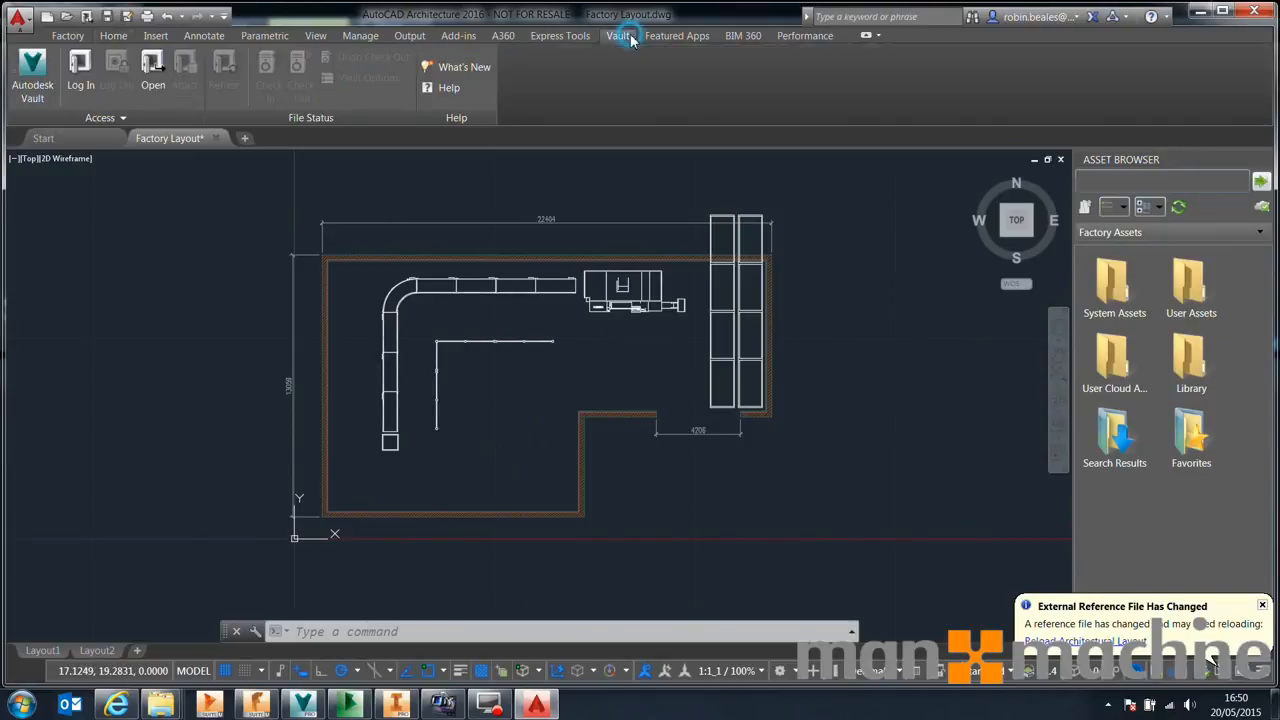
pyautogui.click(88, 70)
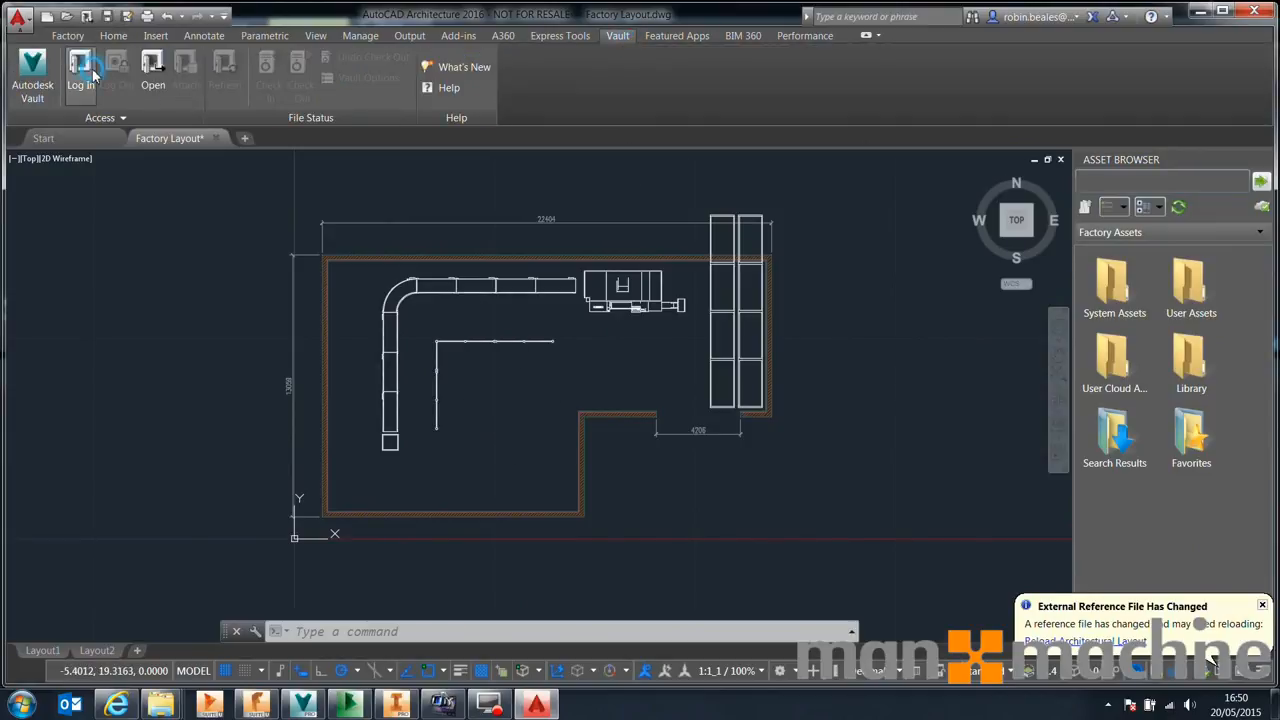
pyautogui.click(584, 447)
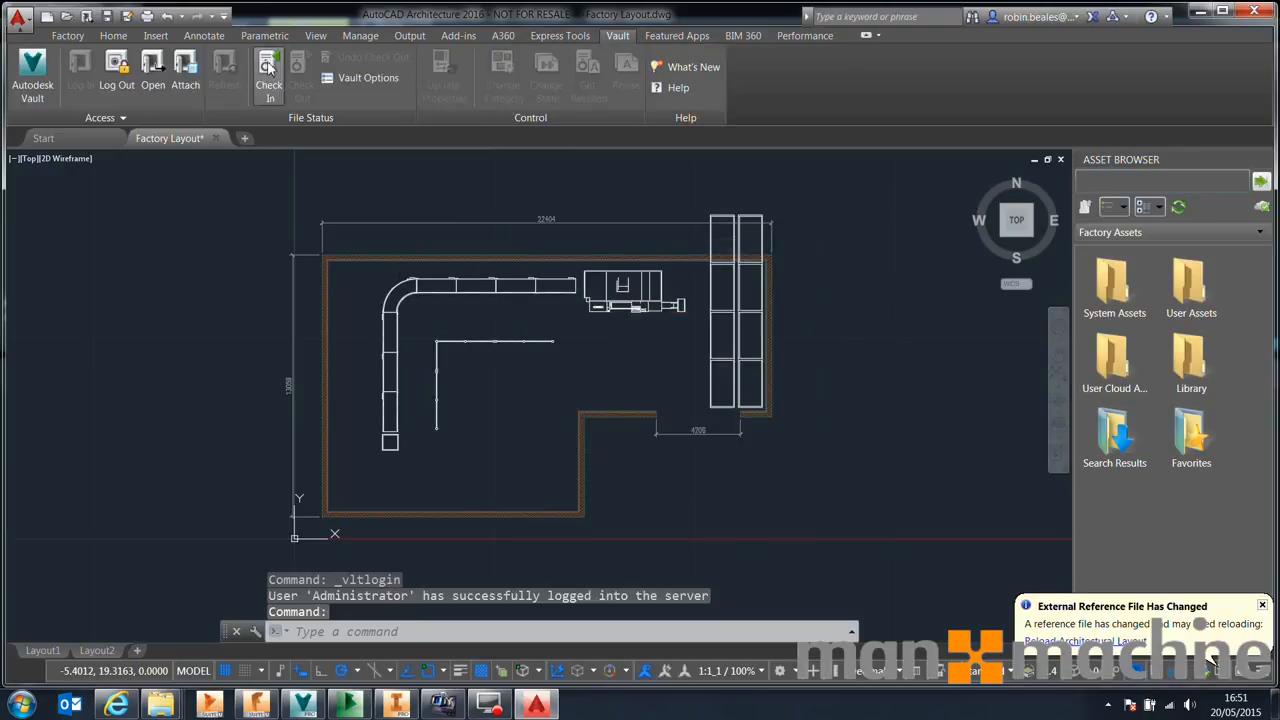
# Start checking in Factory Layout.dwg to Vault with the comment "Initial Check In."
pyautogui.click(268, 66)
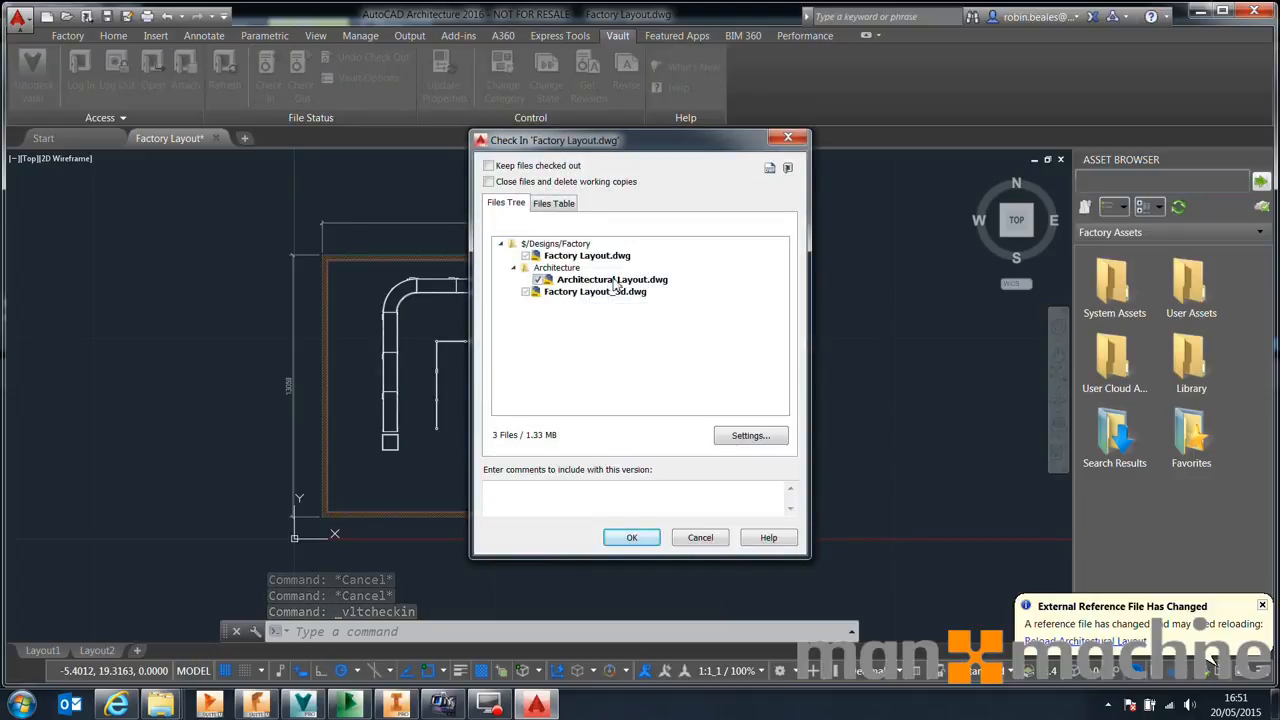
pyautogui.click(563, 488)
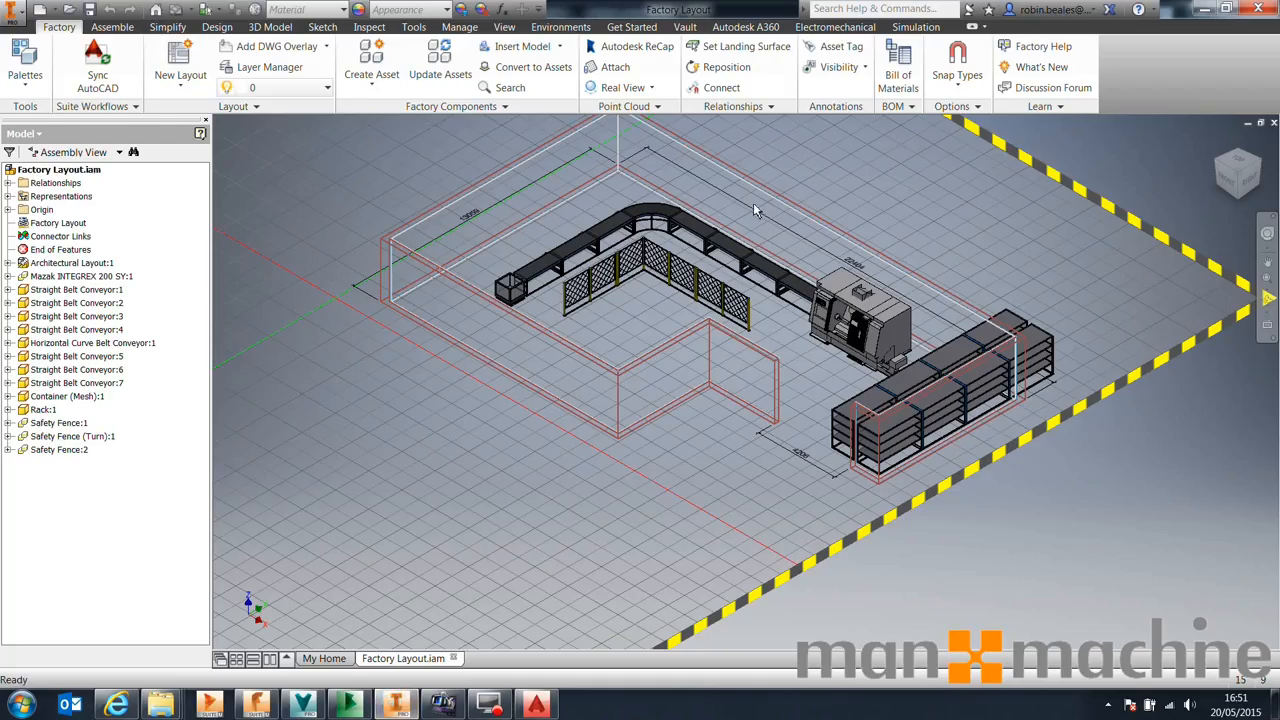
# Check in Factory Layout.iam and its assets from Inventor with comment "Initial Check In.", accepting to check in linked files
pyautogui.scroll(3, 695, 248)
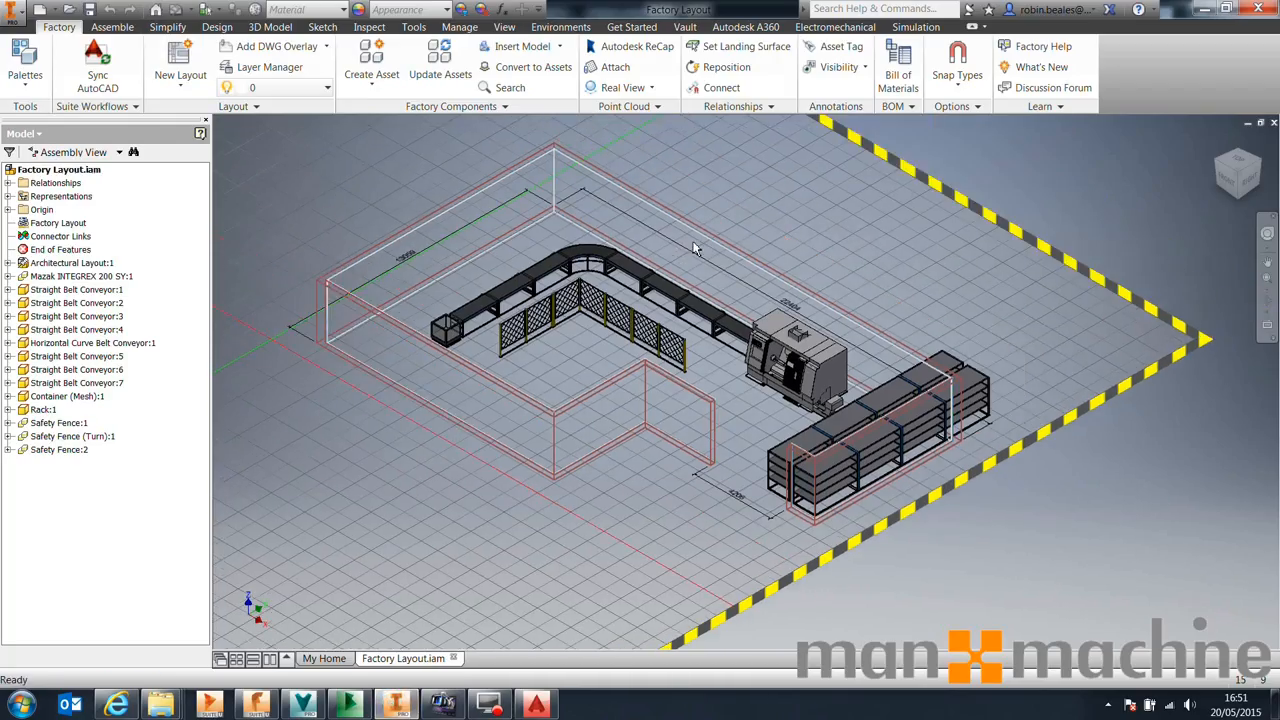
pyautogui.click(685, 27)
pyautogui.click(263, 62)
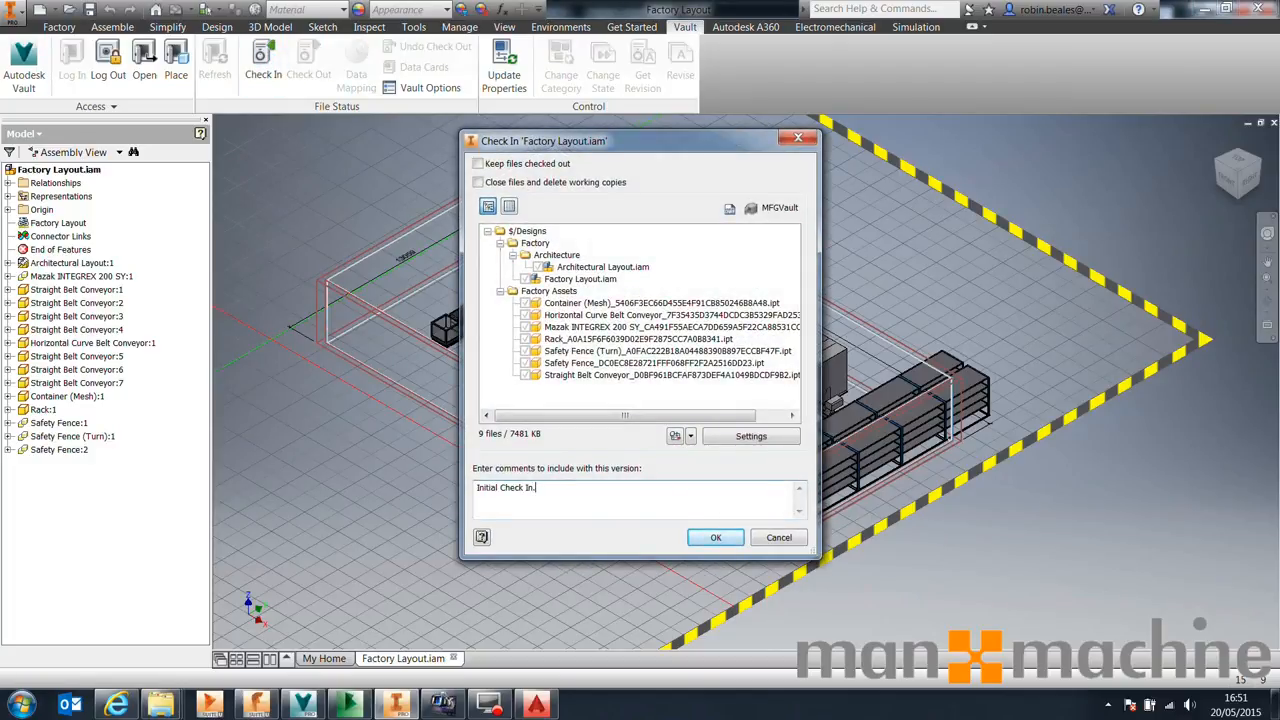
pyautogui.click(715, 538)
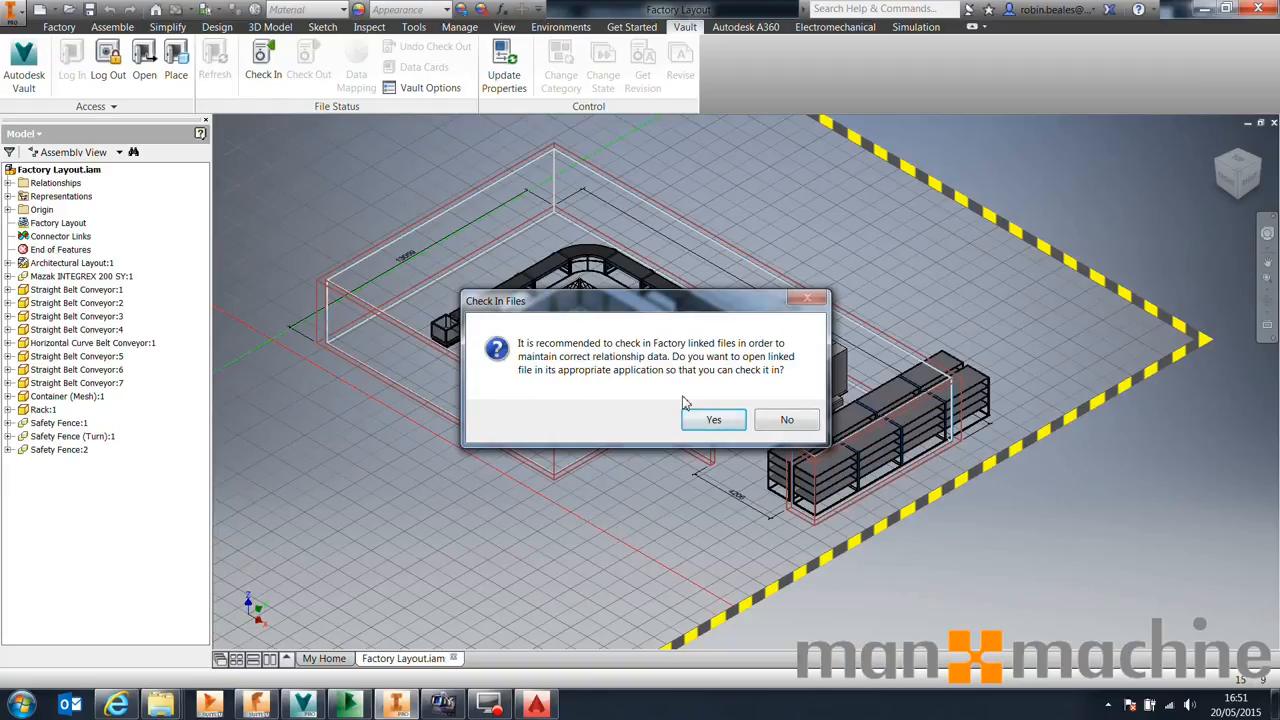
pyautogui.click(708, 419)
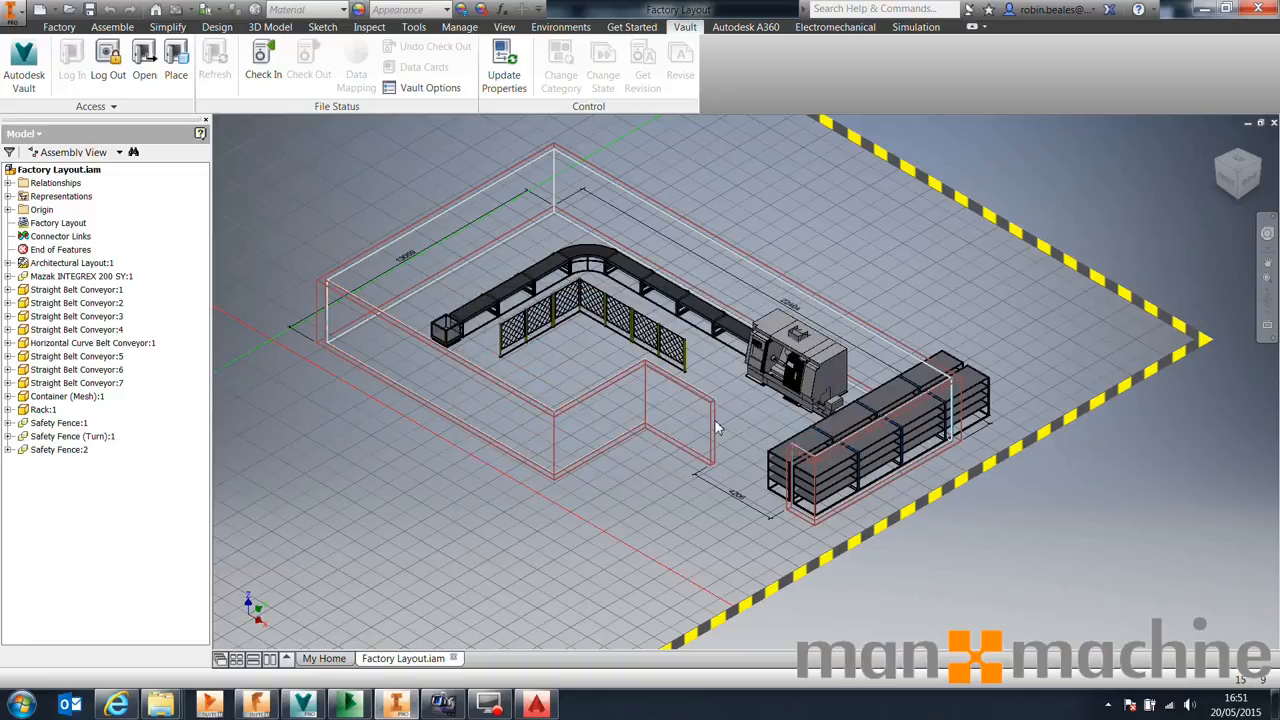
# Return to AutoCAD and confirm the Factory Layout.dwg check-in, agreeing to save the drawing first
pyautogui.click(537, 704)
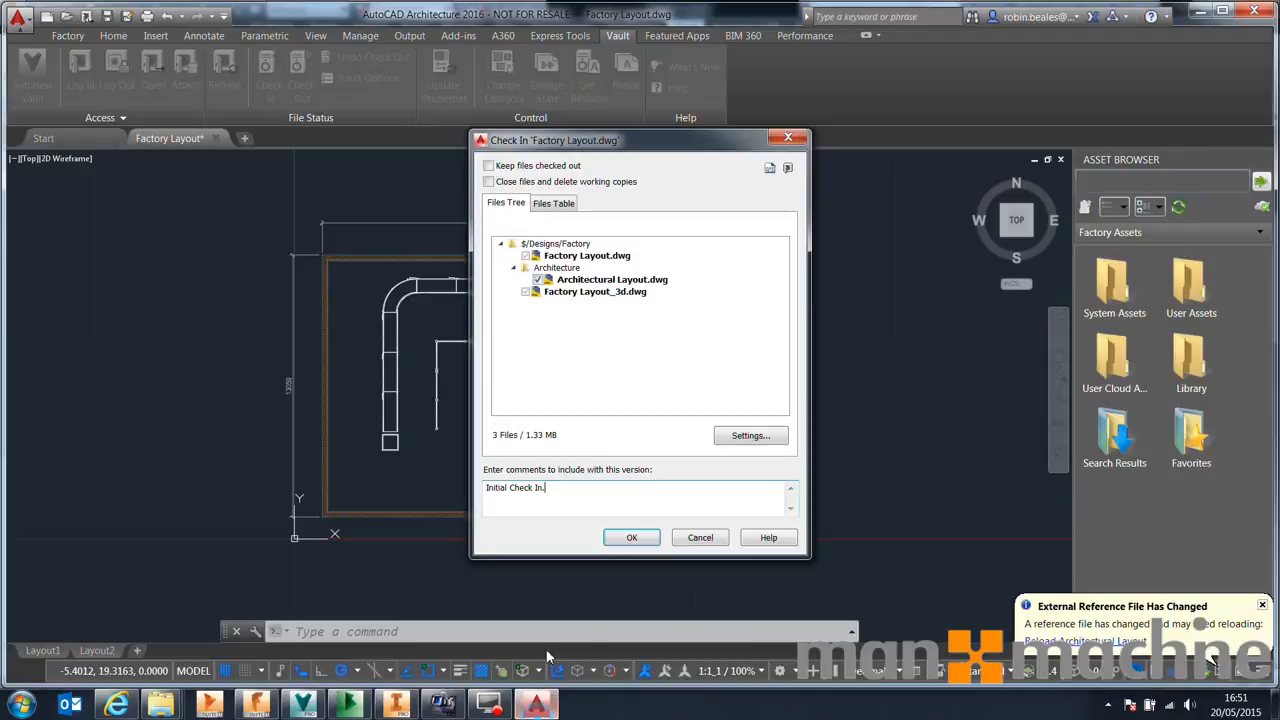
pyautogui.click(631, 538)
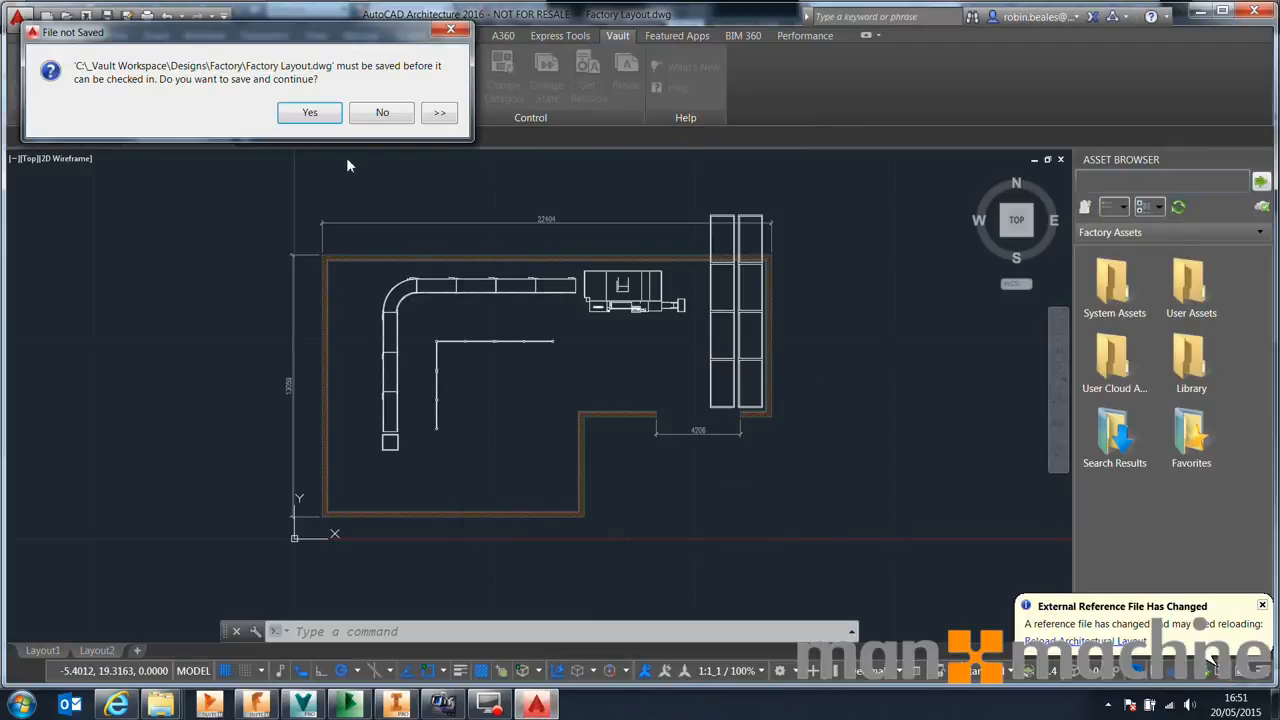
pyautogui.click(321, 115)
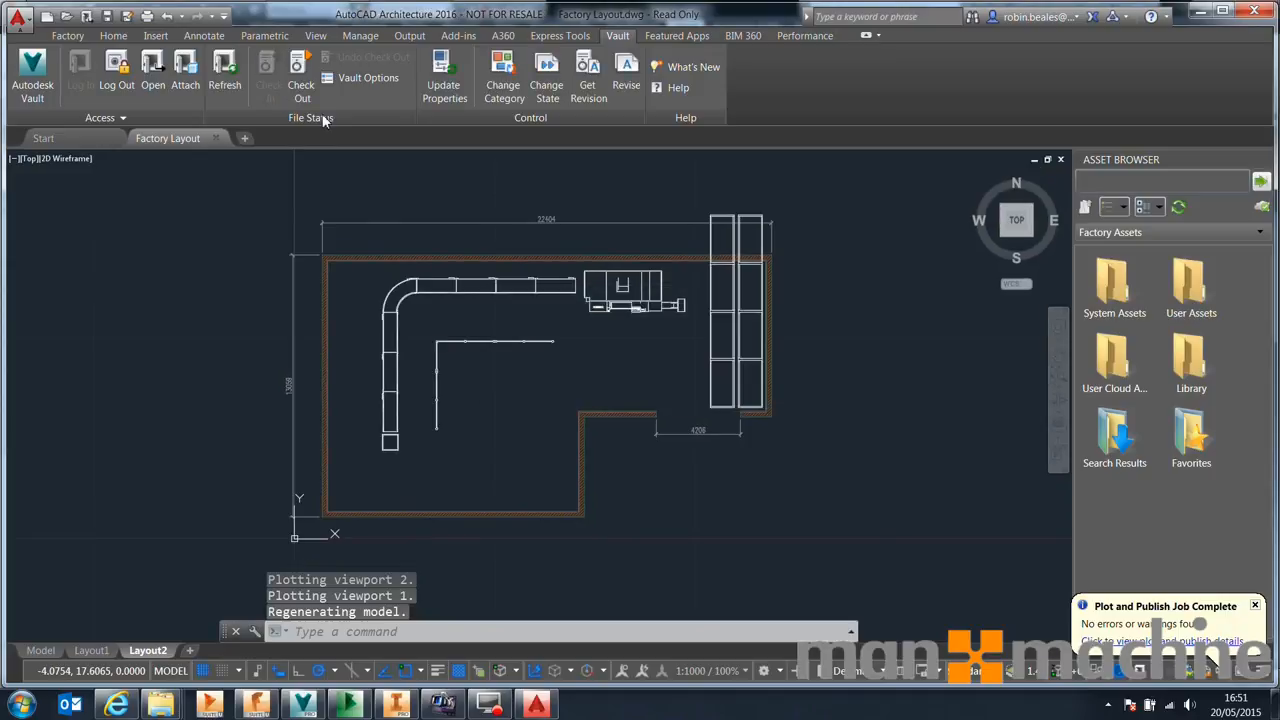
# Switch to Vault, refresh, and preview the Architectural Layout.iam in the Architecture folder, orbiting its 3D view
pyautogui.click(215, 138)
pyautogui.click(303, 705)
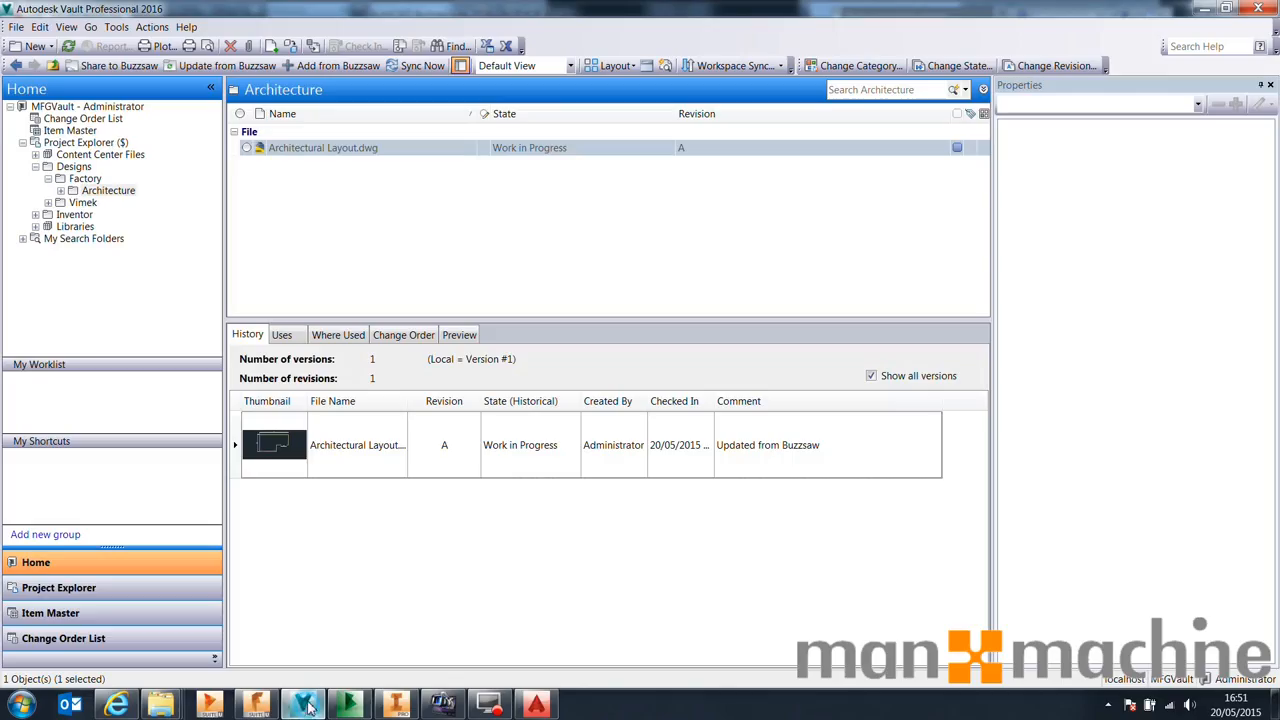
pyautogui.click(68, 46)
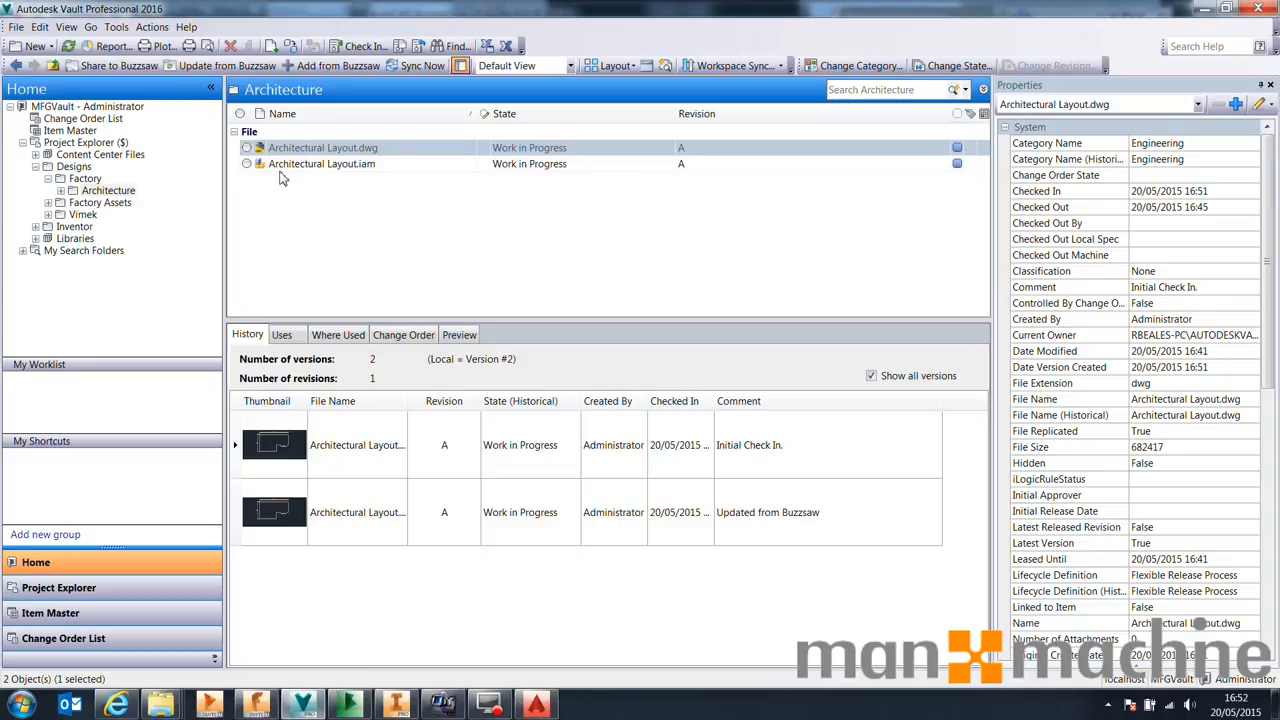
pyautogui.click(300, 165)
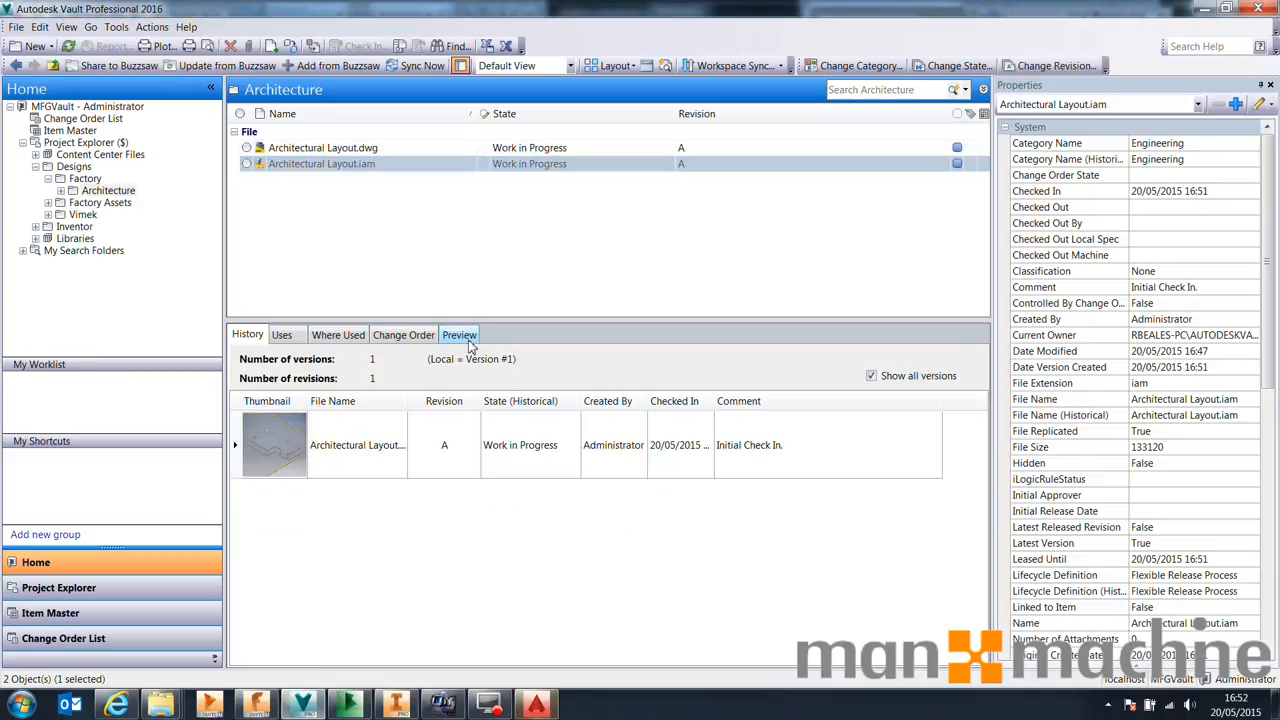
pyautogui.click(460, 334)
pyautogui.doubleClick(627, 545)
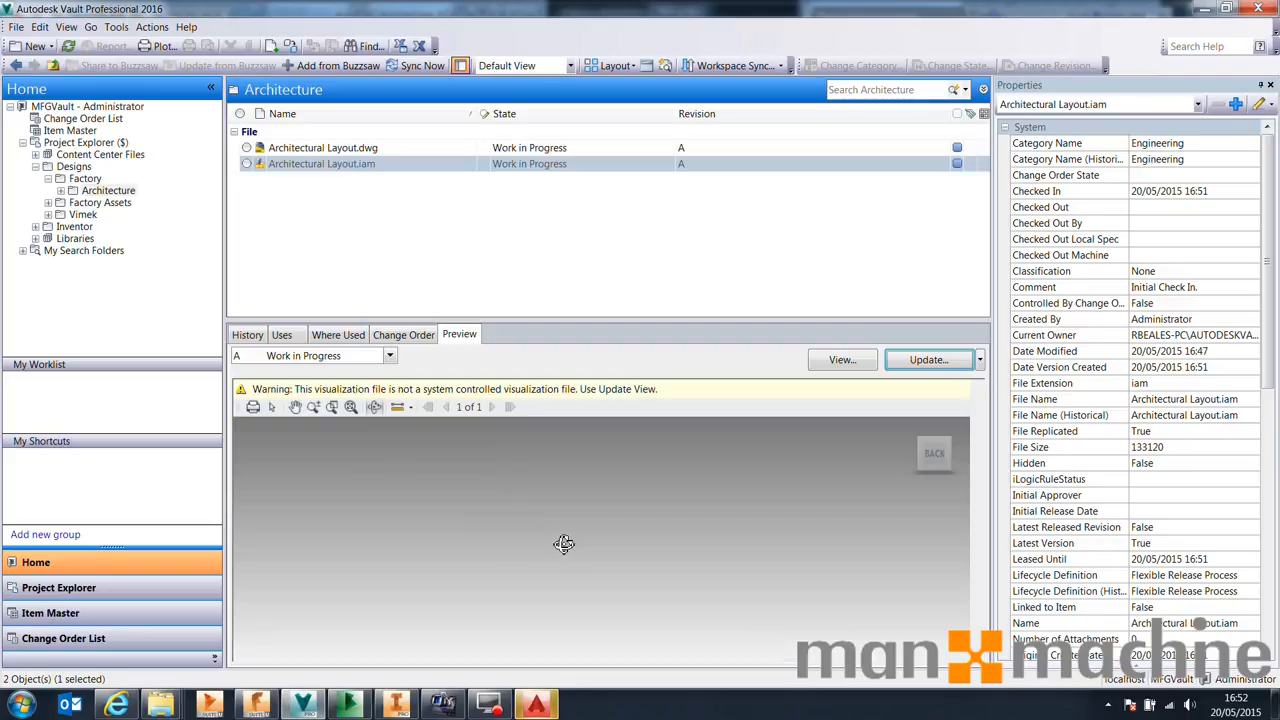
pyautogui.moveTo(925, 437)
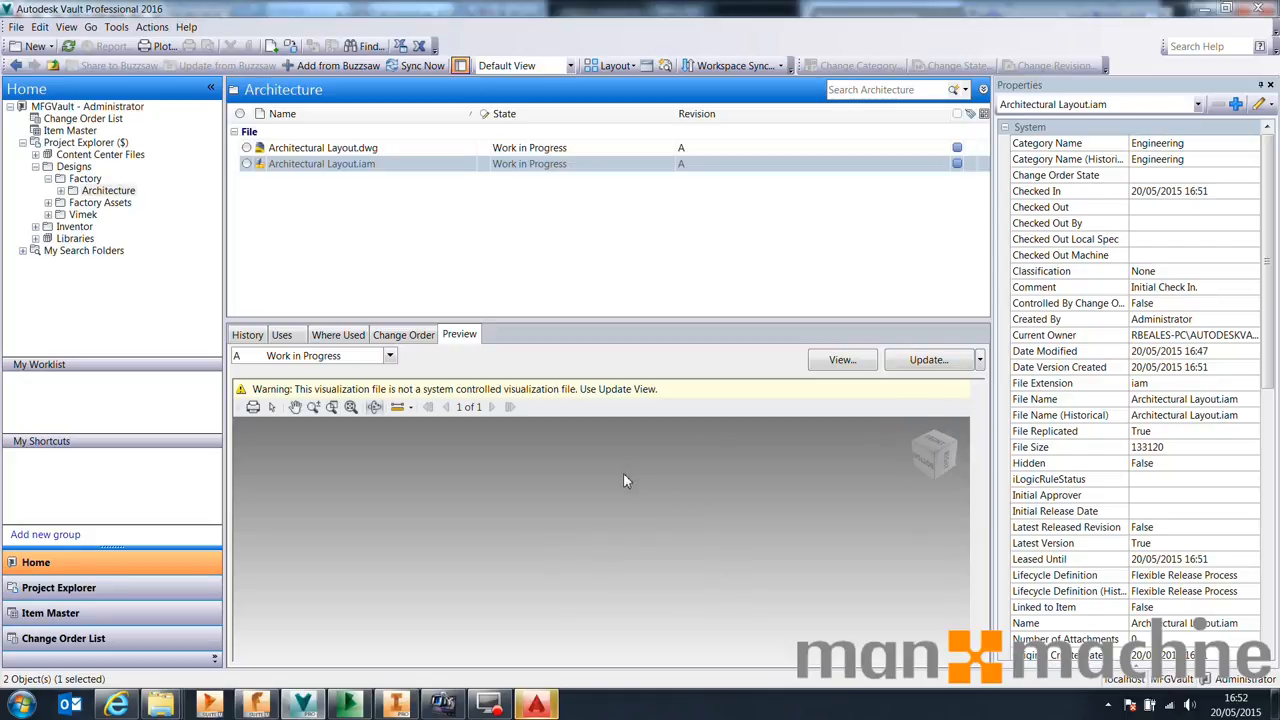
pyautogui.moveTo(506, 494); pyautogui.dragTo(325, 510)
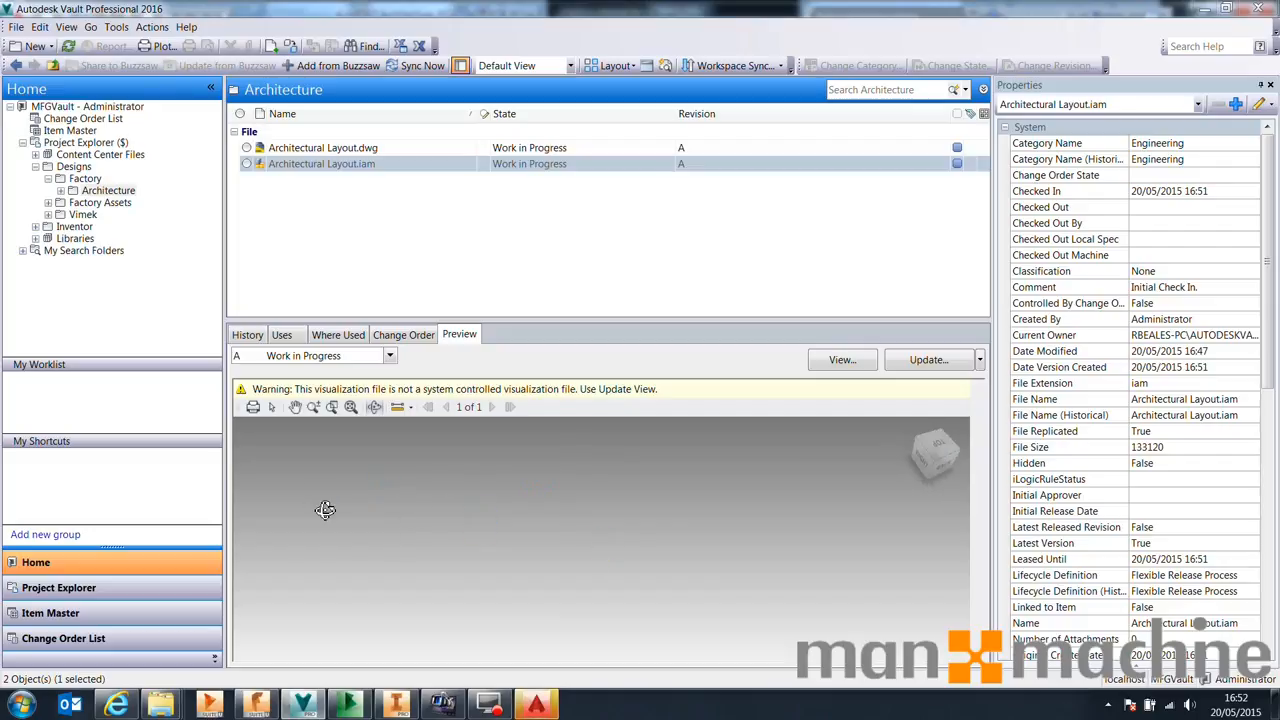
# Open the Factory folder and preview Factory Layout.dwg and Factory Layout.iam, orbiting the assembly preview
pyautogui.click(47, 204)
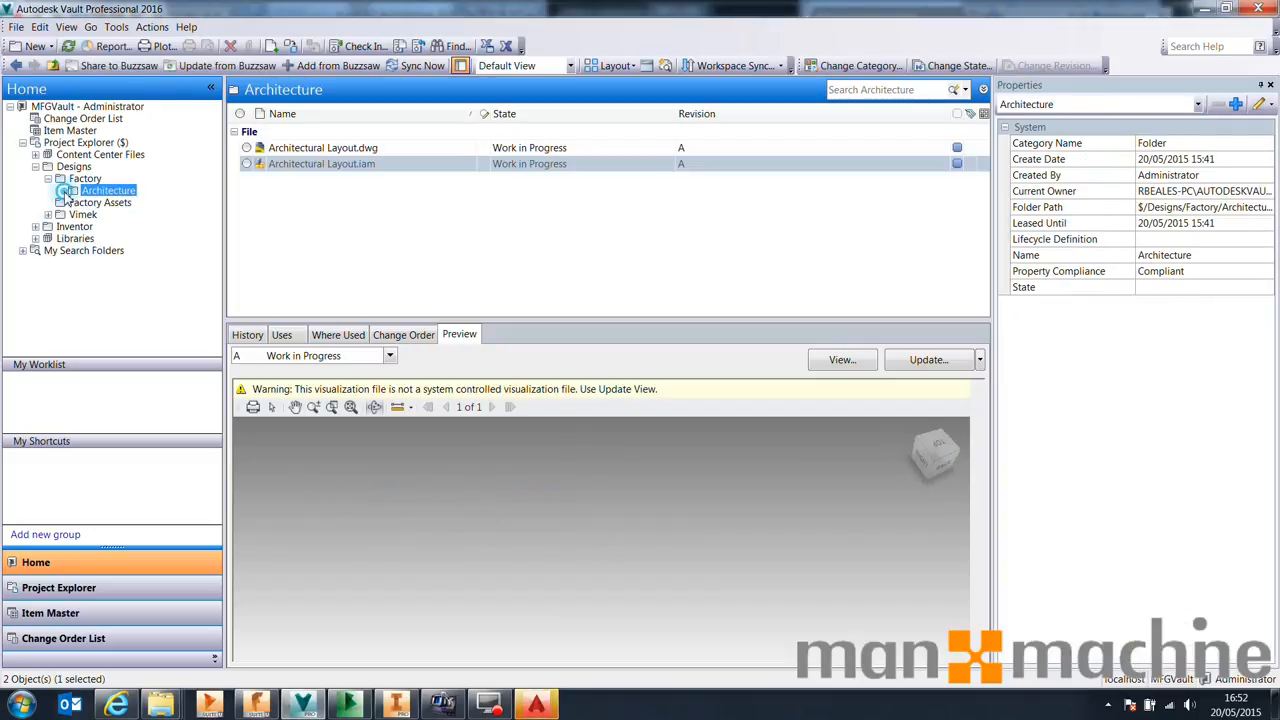
pyautogui.click(85, 178)
pyautogui.click(313, 181)
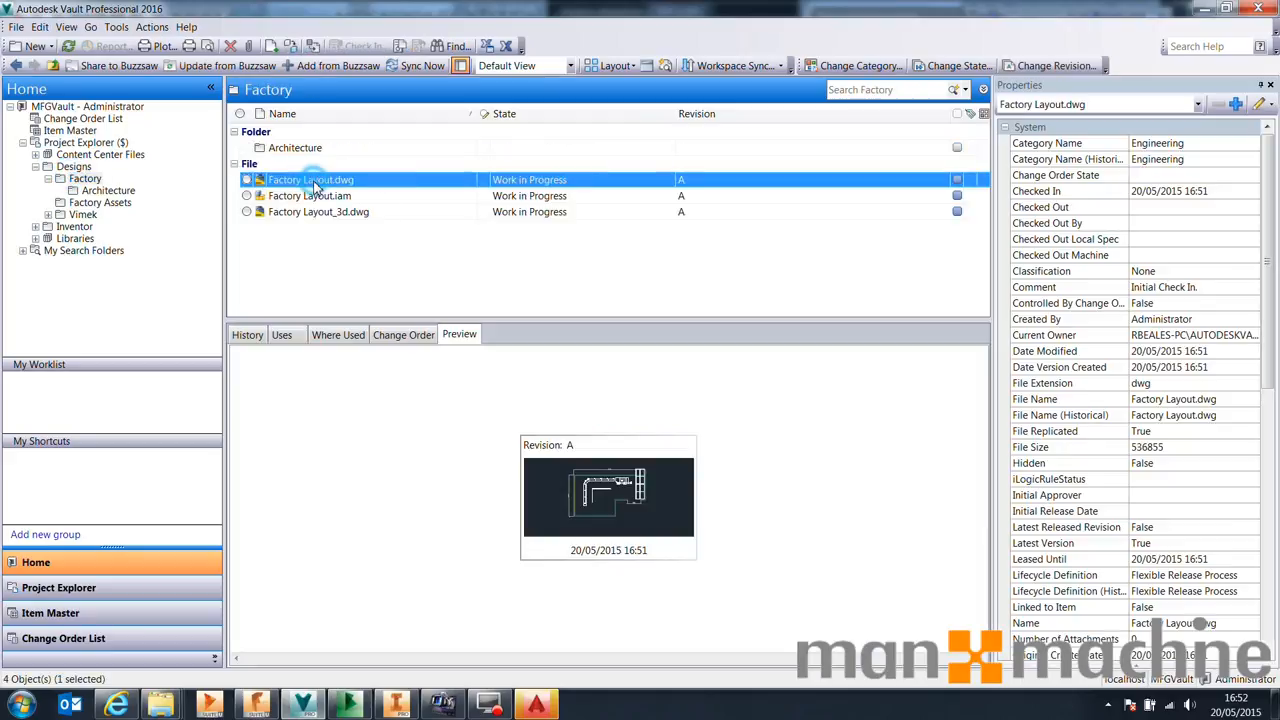
pyautogui.click(641, 482)
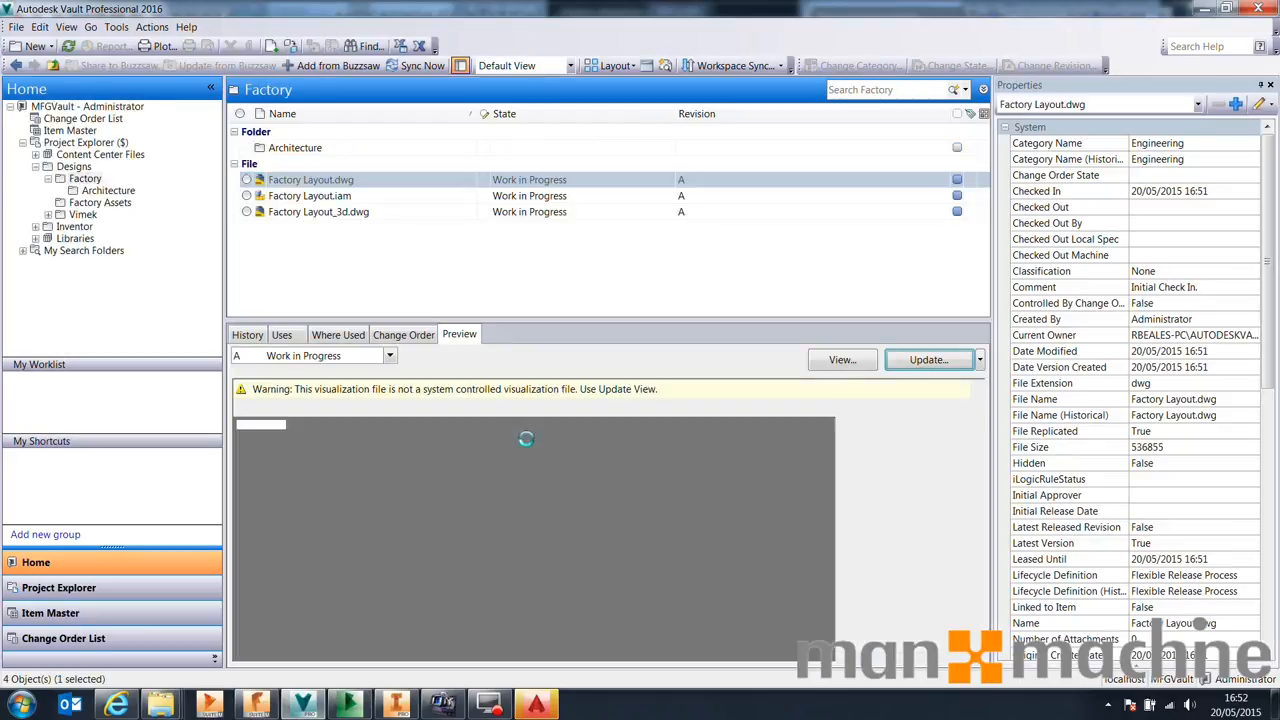
pyautogui.click(316, 196)
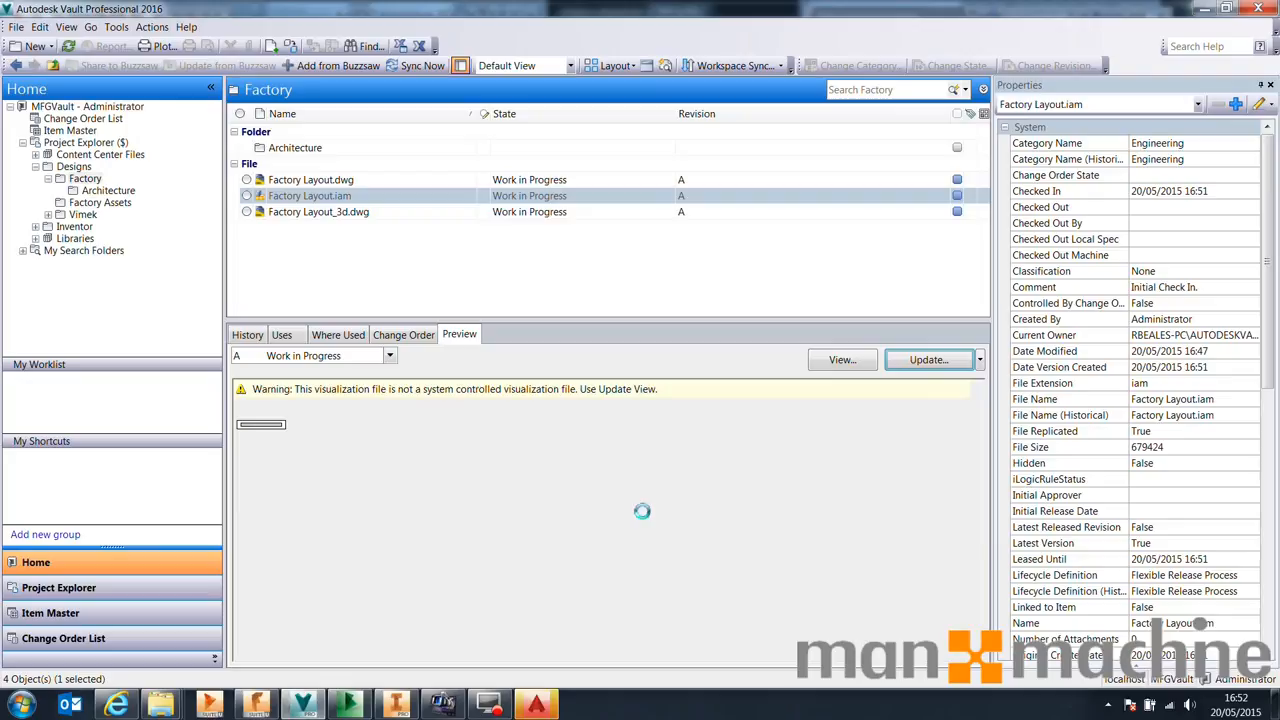
pyautogui.moveTo(610, 486); pyautogui.dragTo(700, 540)
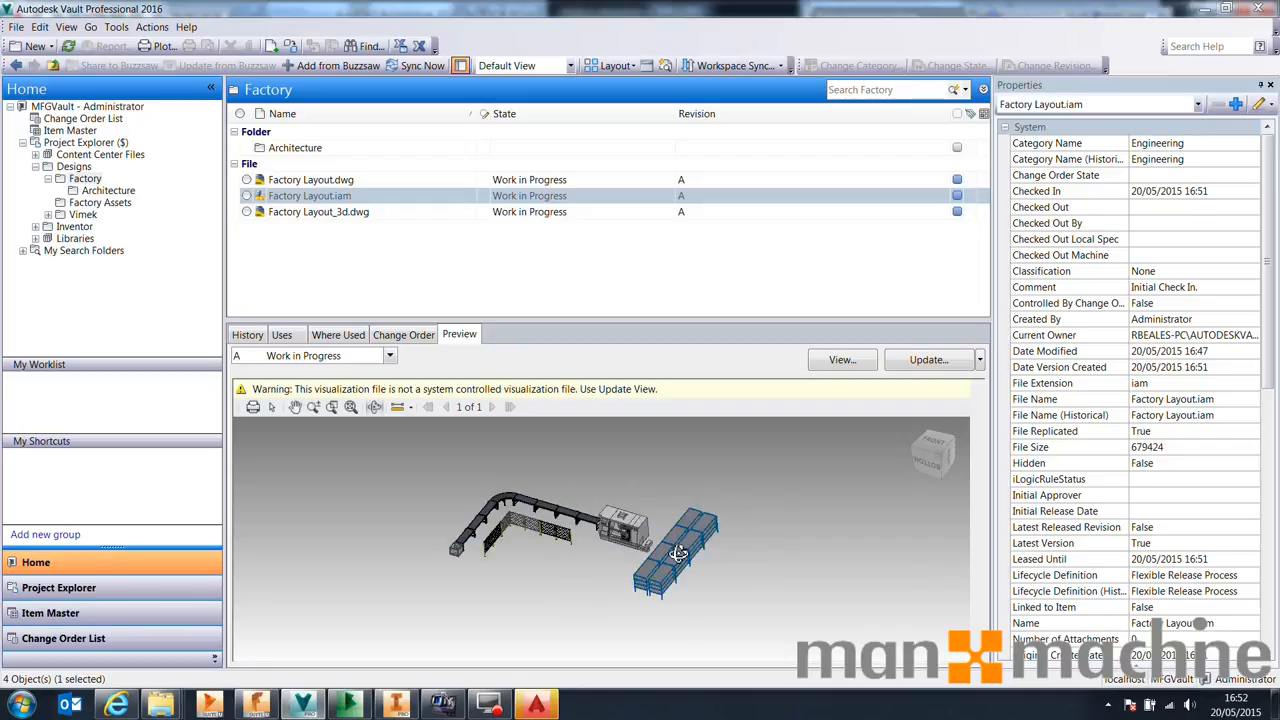
# Synchronize the Vault with Buzzsaw, launching the Autodesk Job Processor to run the sync job and then exiting it
pyautogui.rightClick(699, 489)
pyautogui.click(664, 484)
pyautogui.click(415, 66)
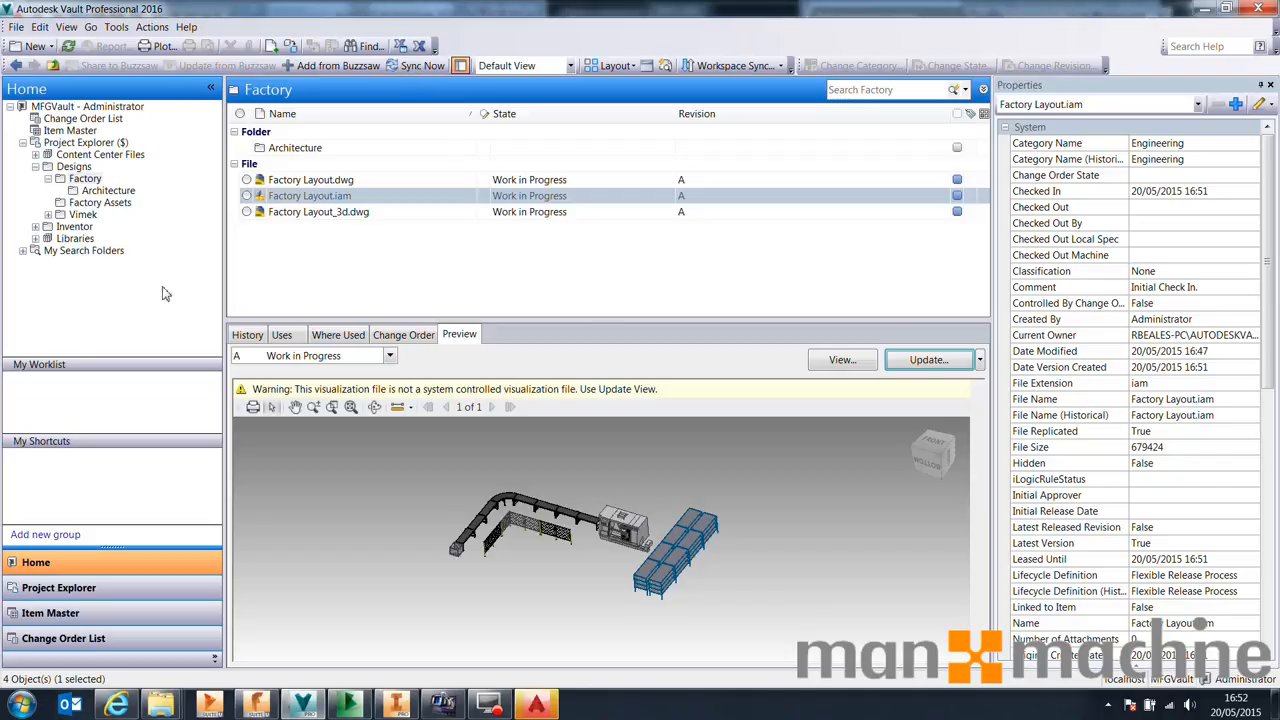
pyautogui.click(22, 705)
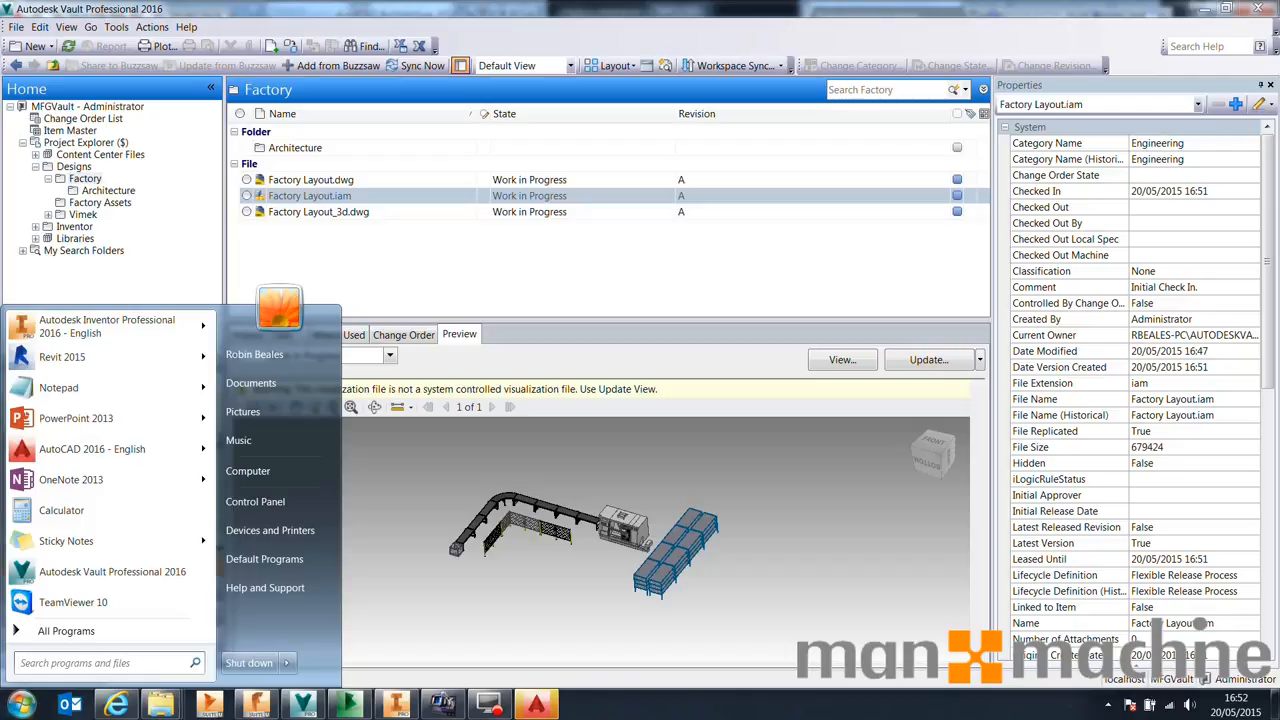
pyautogui.write('job')
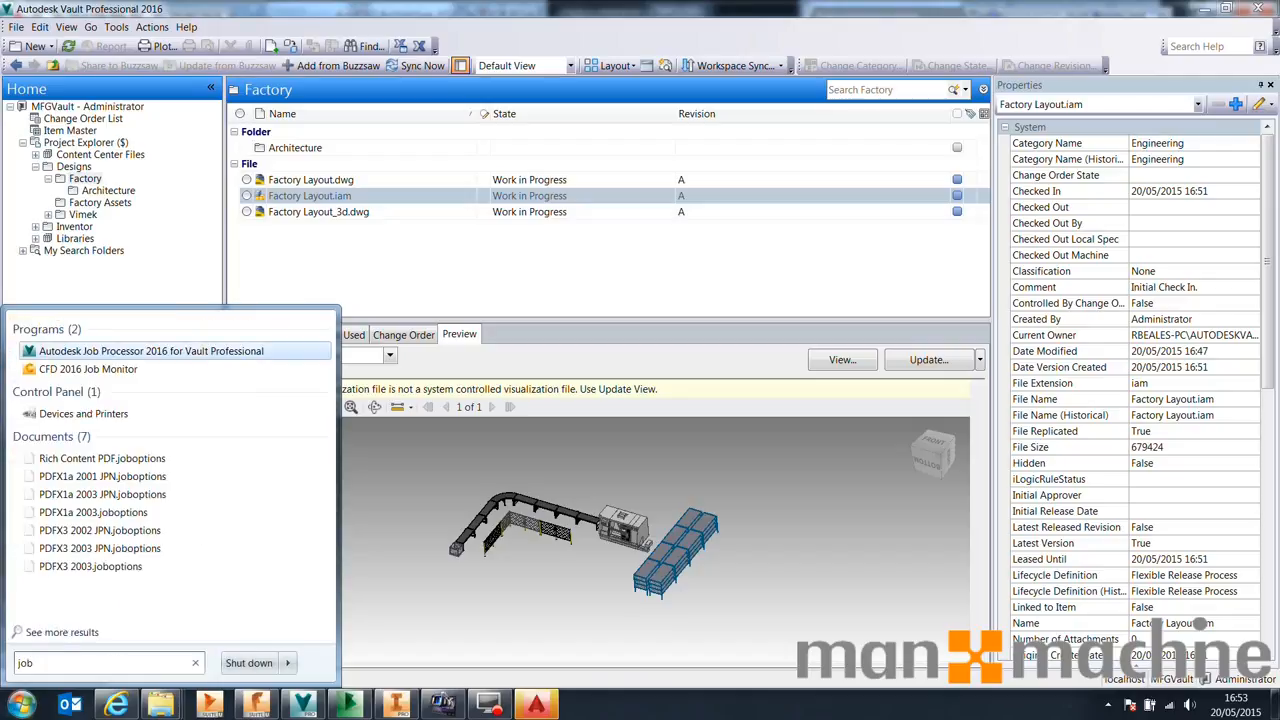
pyautogui.press('Return')
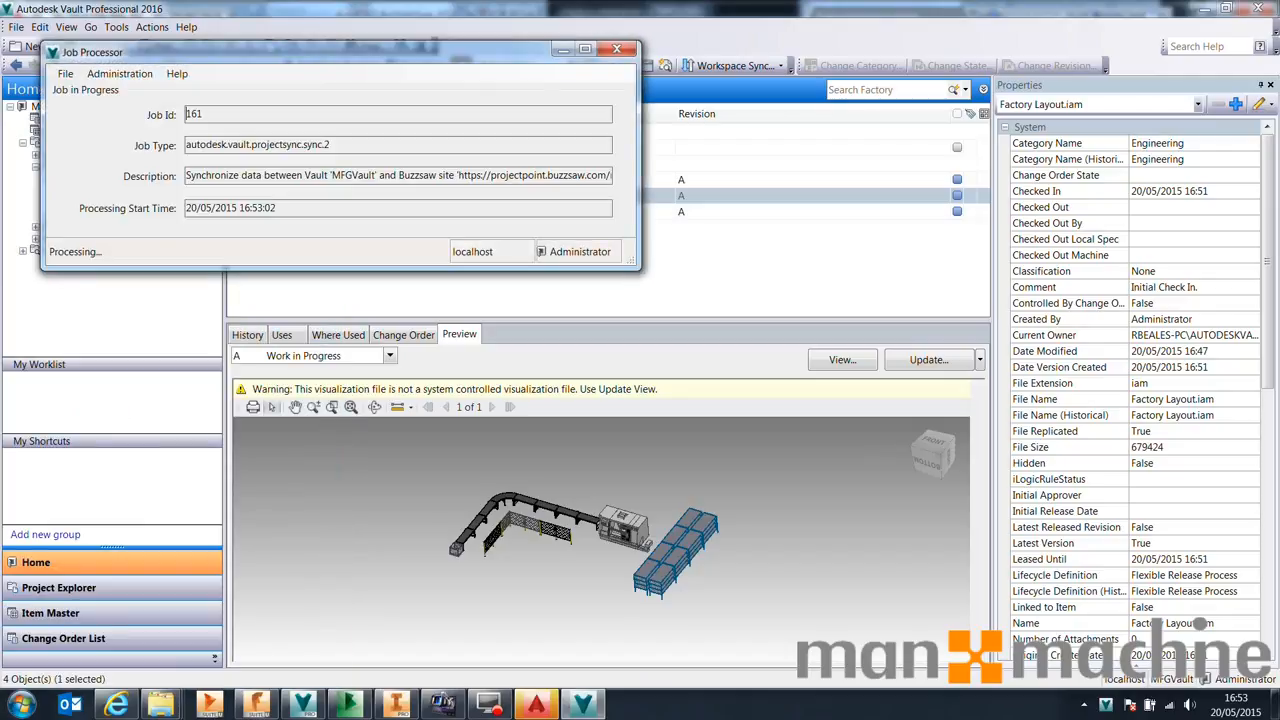
pyautogui.moveTo(200, 55); pyautogui.dragTo(417, 183)
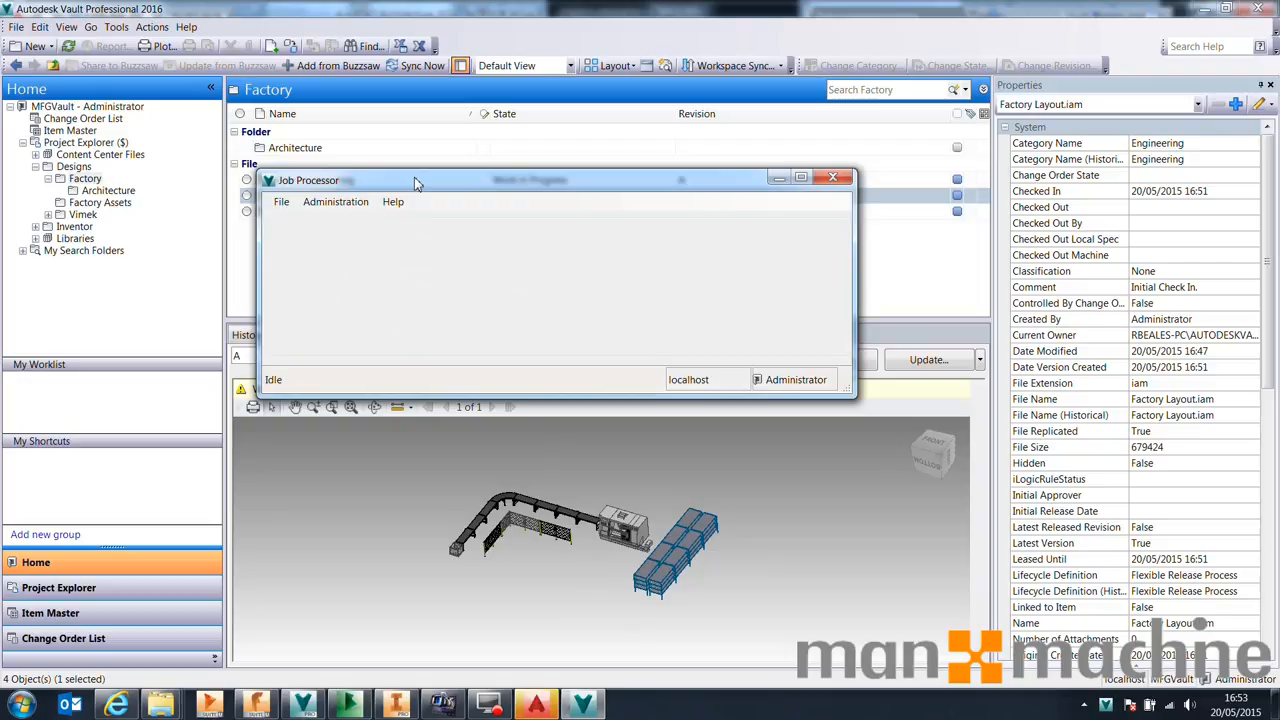
pyautogui.click(281, 201)
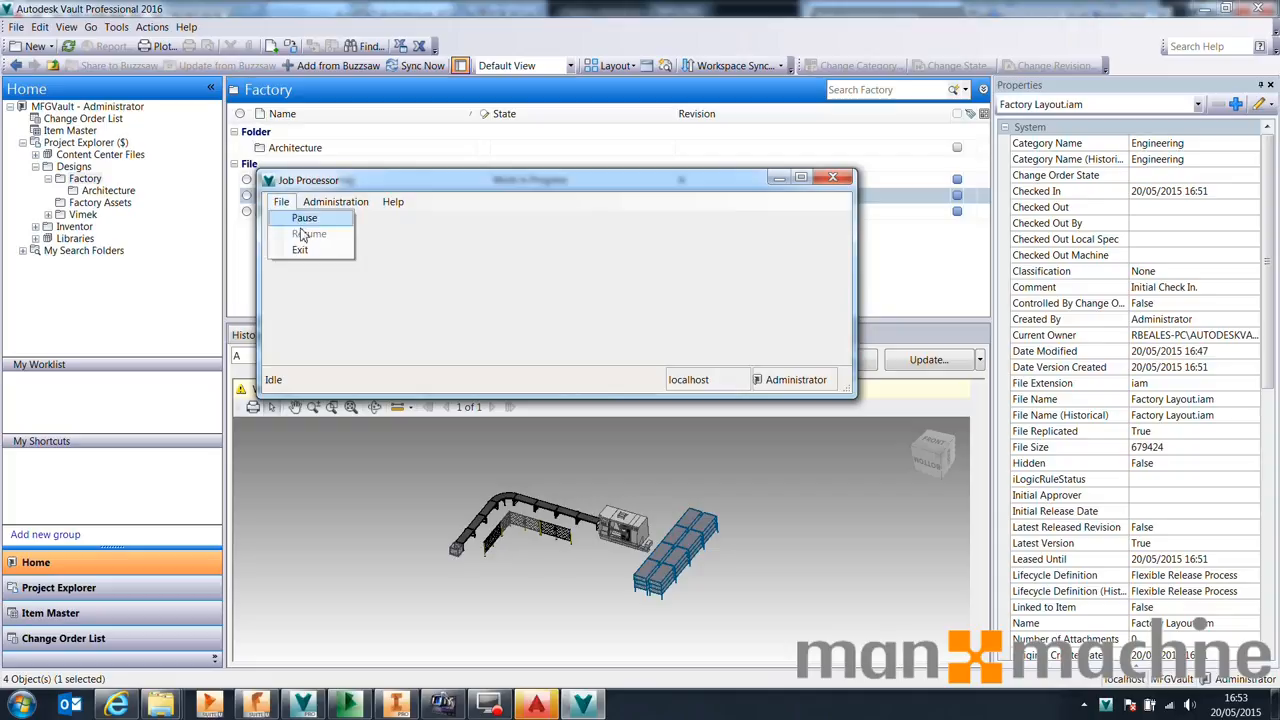
pyautogui.click(300, 251)
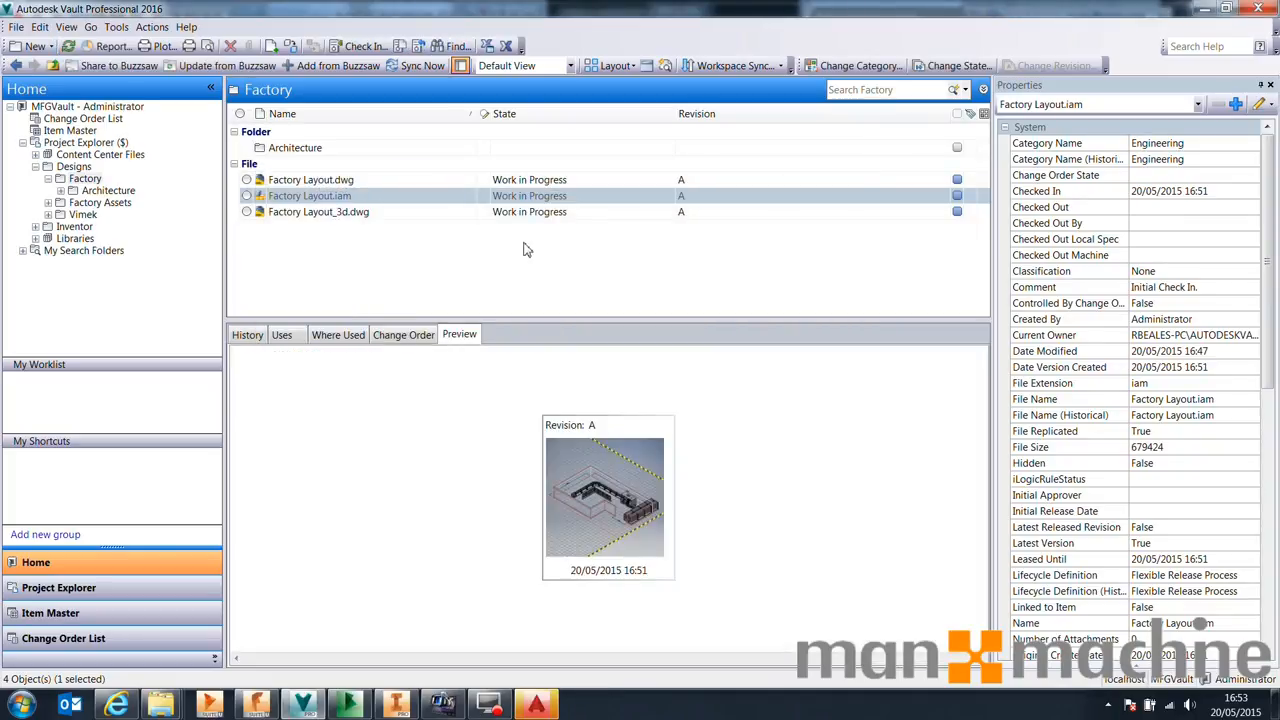
# Close the Factory Layout drawing in AutoCAD, then refresh the Architectural Drawing folder in Buzzsaw
pyautogui.click(363, 706)
pyautogui.click(536, 706)
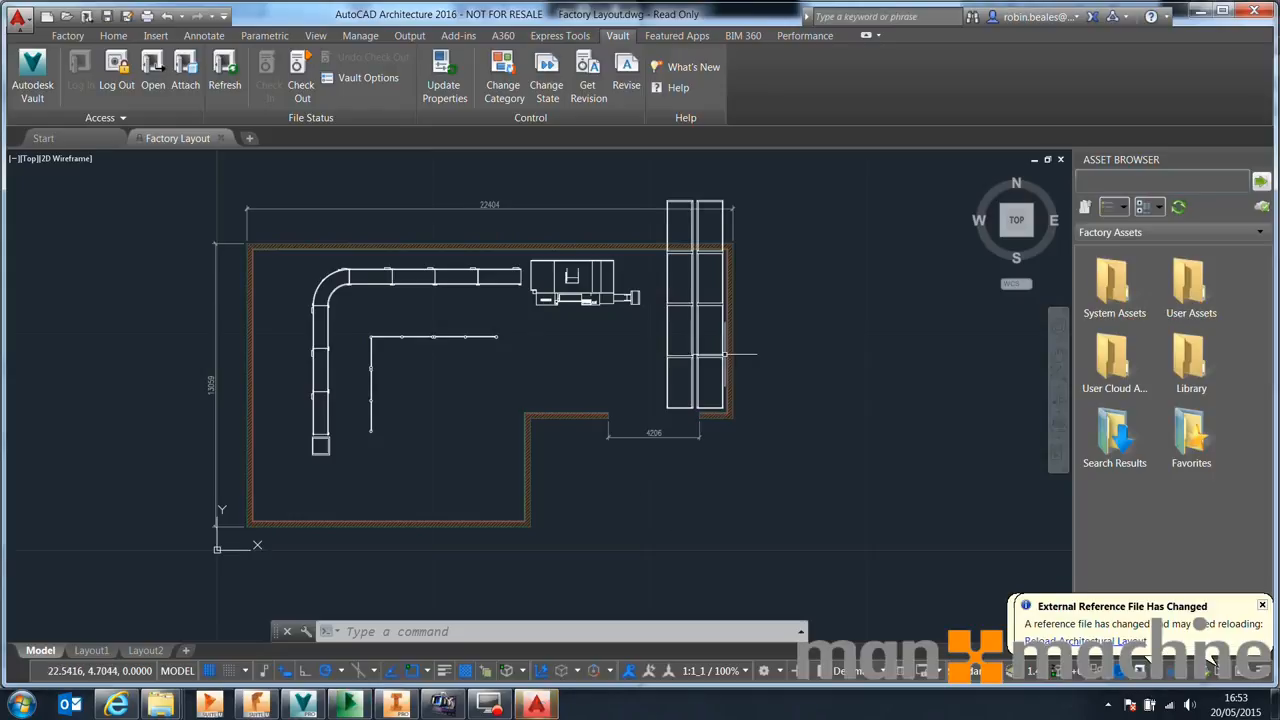
pyautogui.click(223, 139)
pyautogui.click(1254, 10)
pyautogui.moveTo(527, 10); pyautogui.dragTo(725, 8)
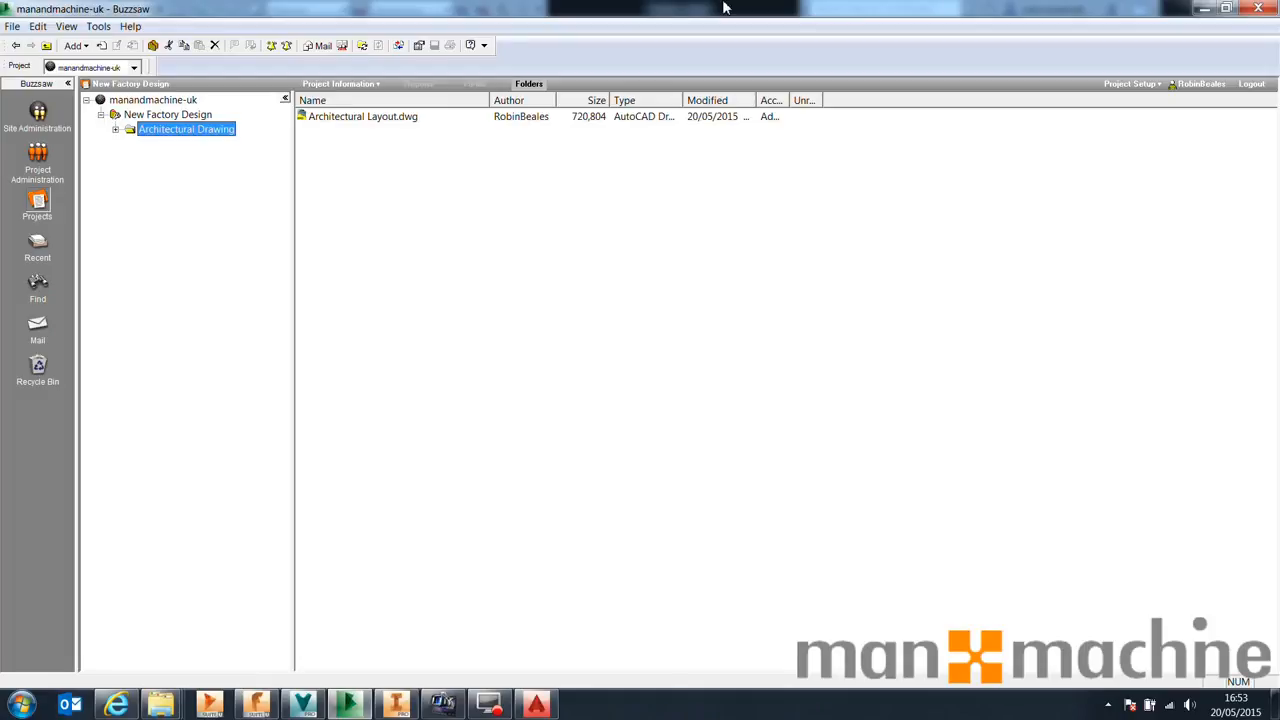
pyautogui.click(362, 45)
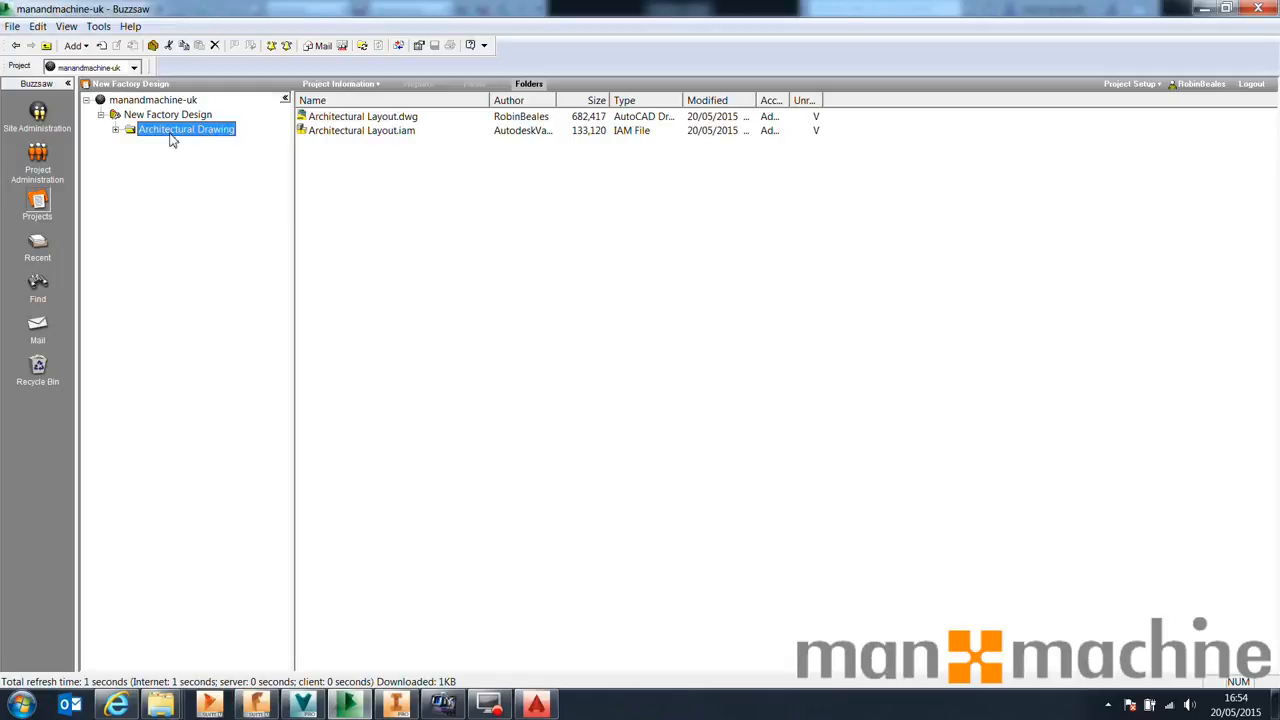
# Download Architectural Layout.dwg from the Buzzsaw Architectural Drawing folder to the Desktop, replacing the existing copy
pyautogui.rightClick(333, 119)
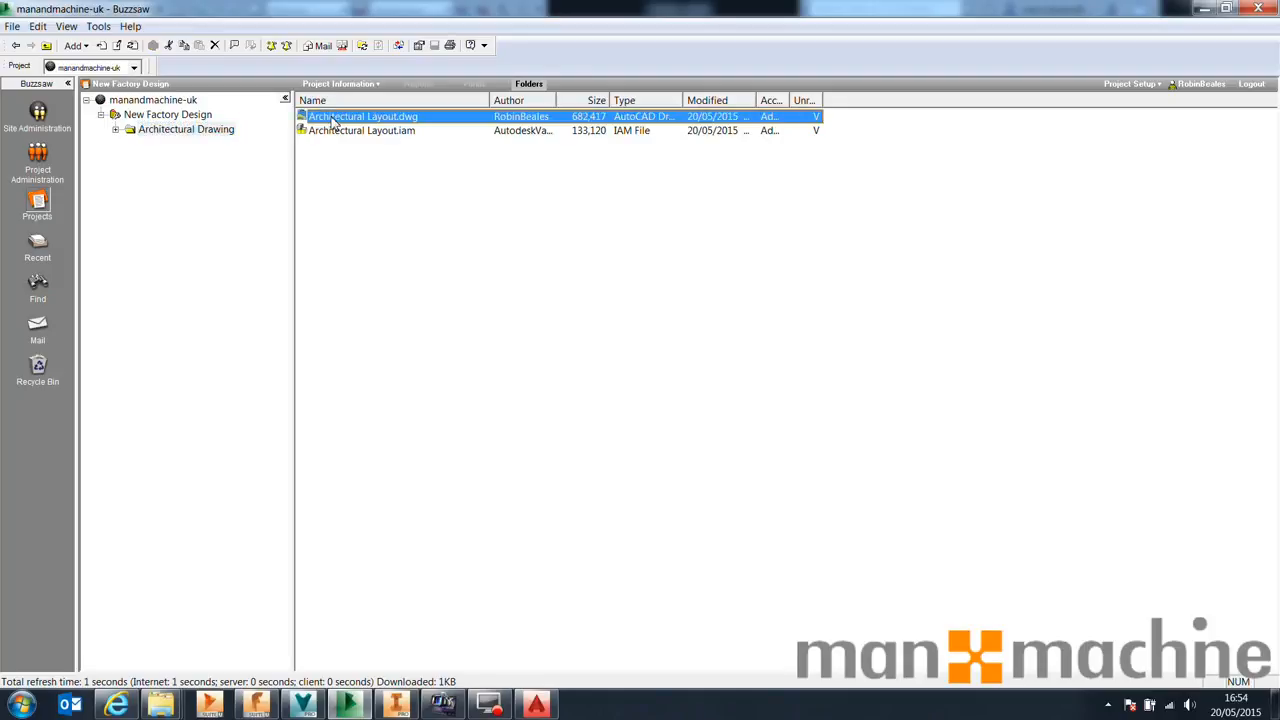
pyautogui.click(384, 172)
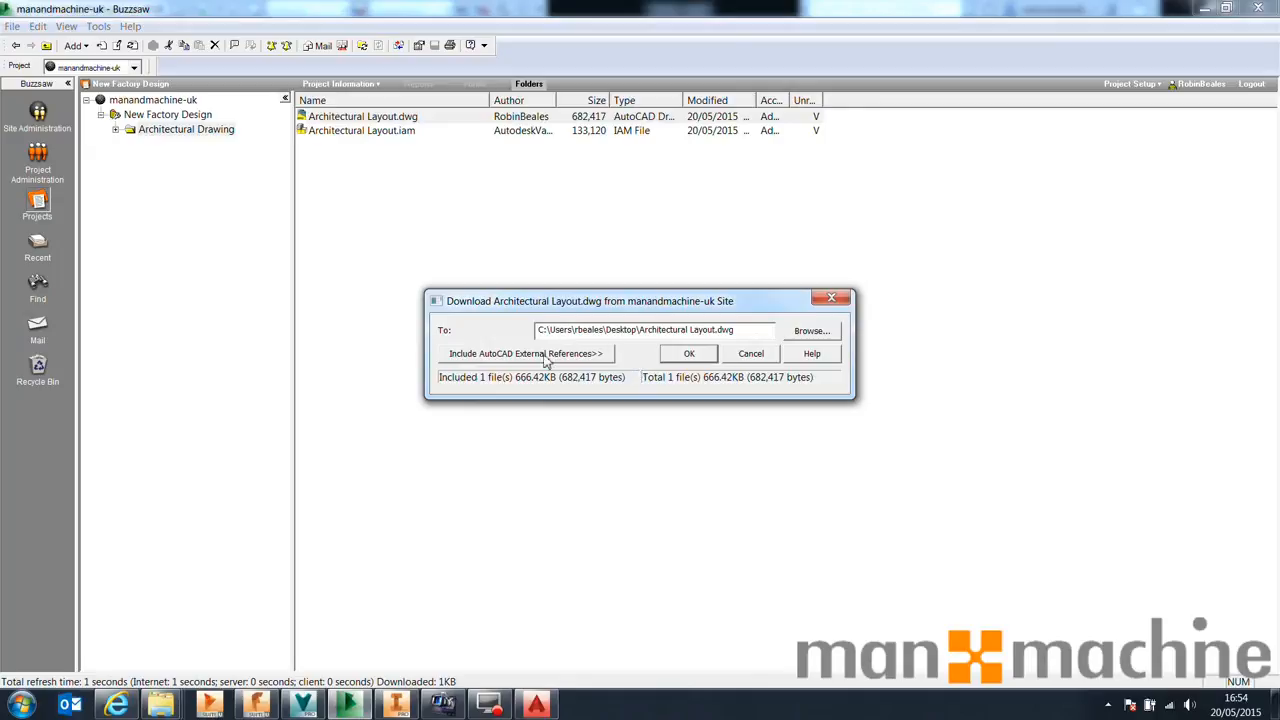
pyautogui.click(691, 356)
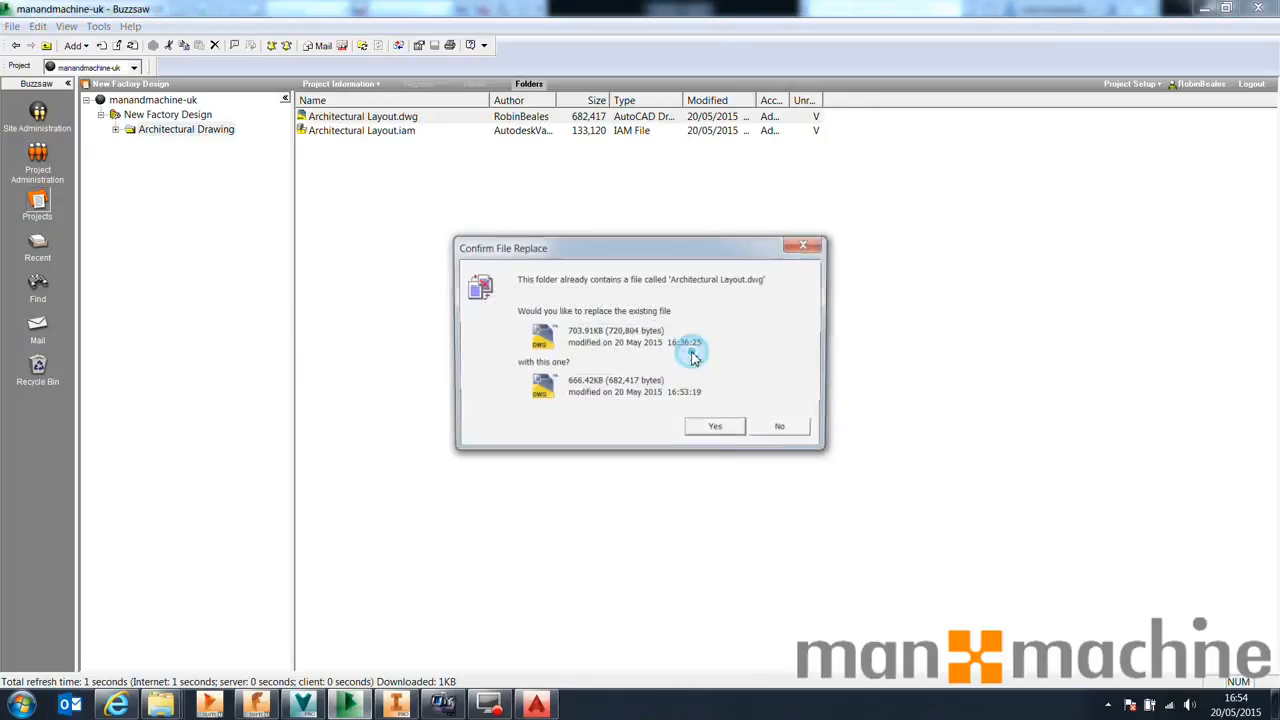
pyautogui.click(712, 428)
pyautogui.click(640, 394)
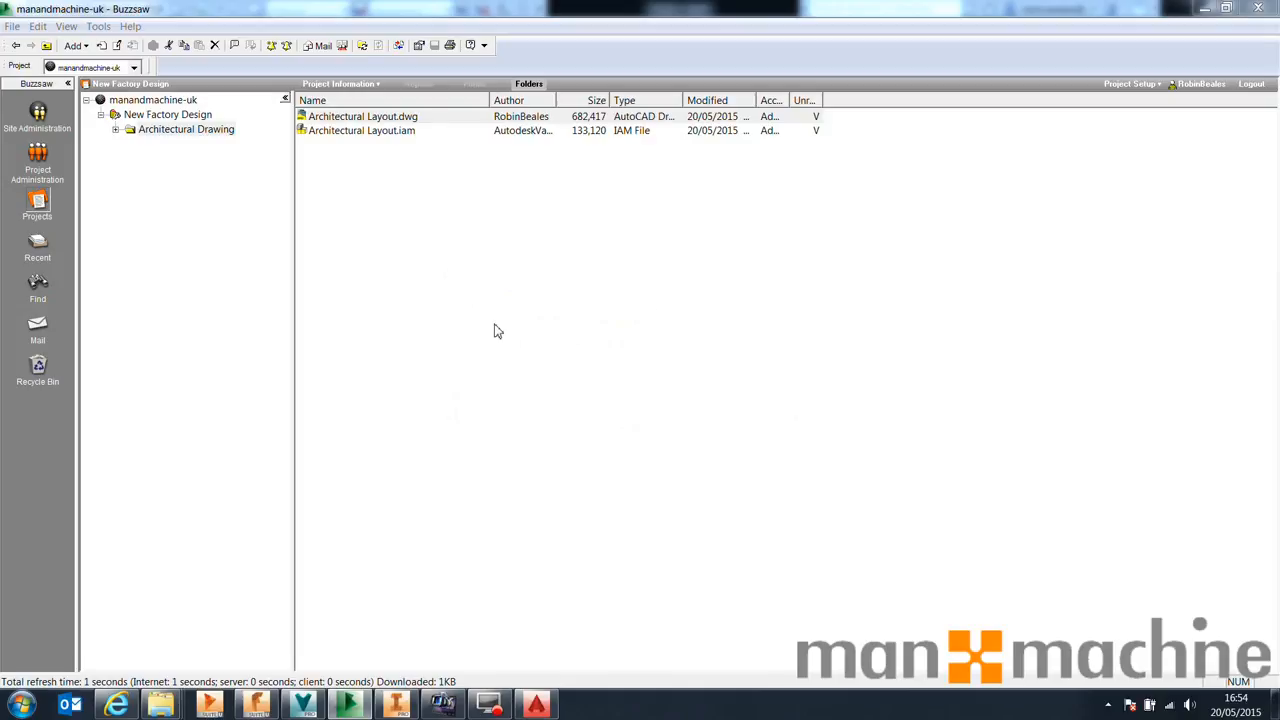
# Open the downloaded Architectural Layout.dwg from the Desktop in AutoCAD
pyautogui.moveTo(545, 706)
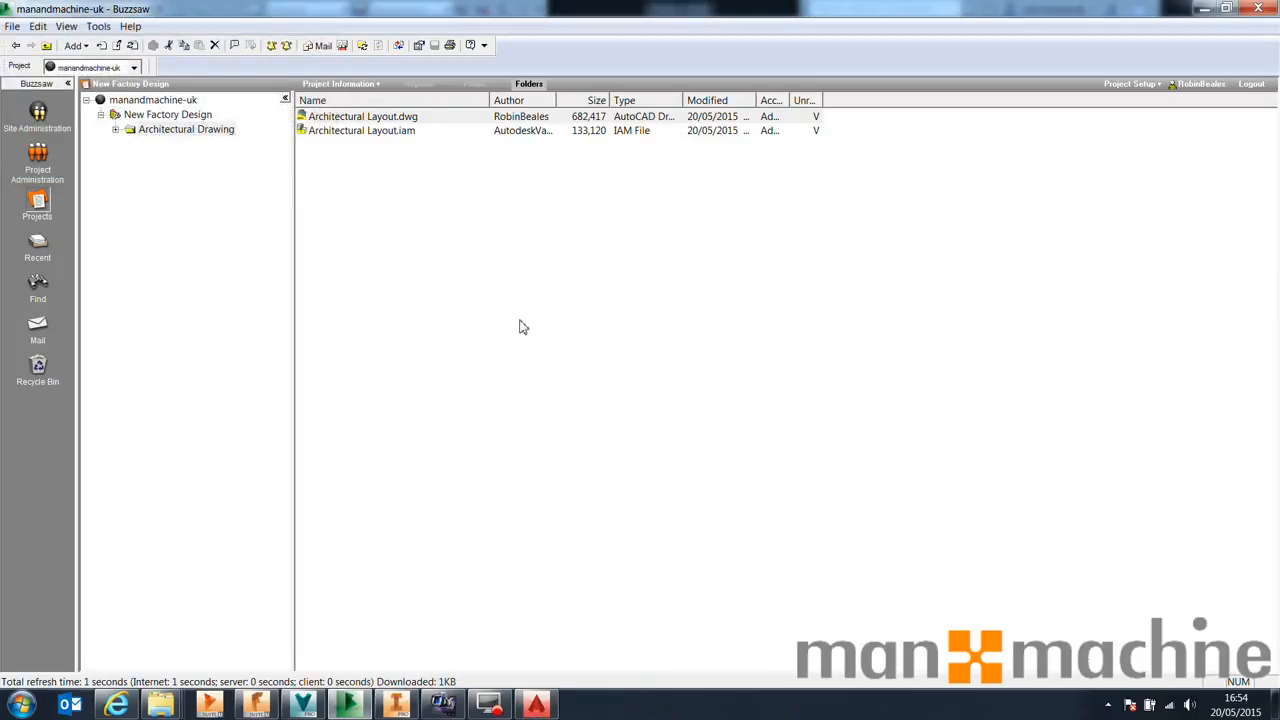
pyautogui.click(536, 706)
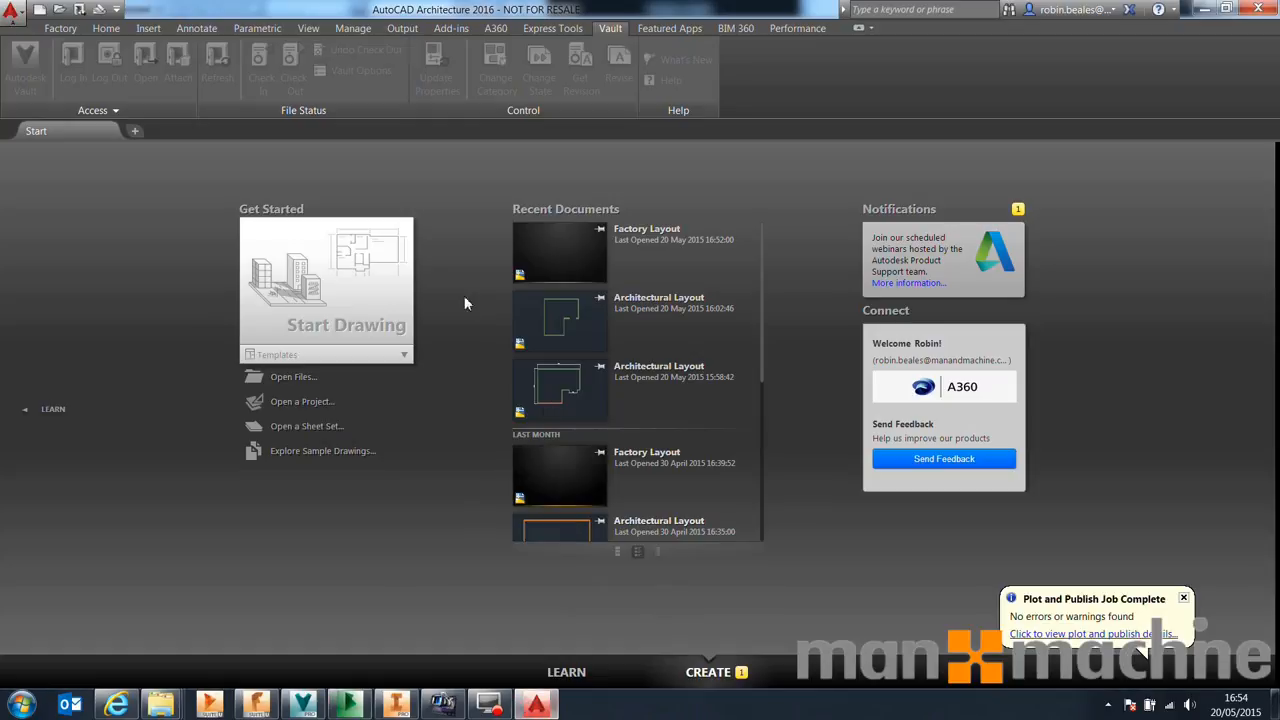
pyautogui.click(80, 8)
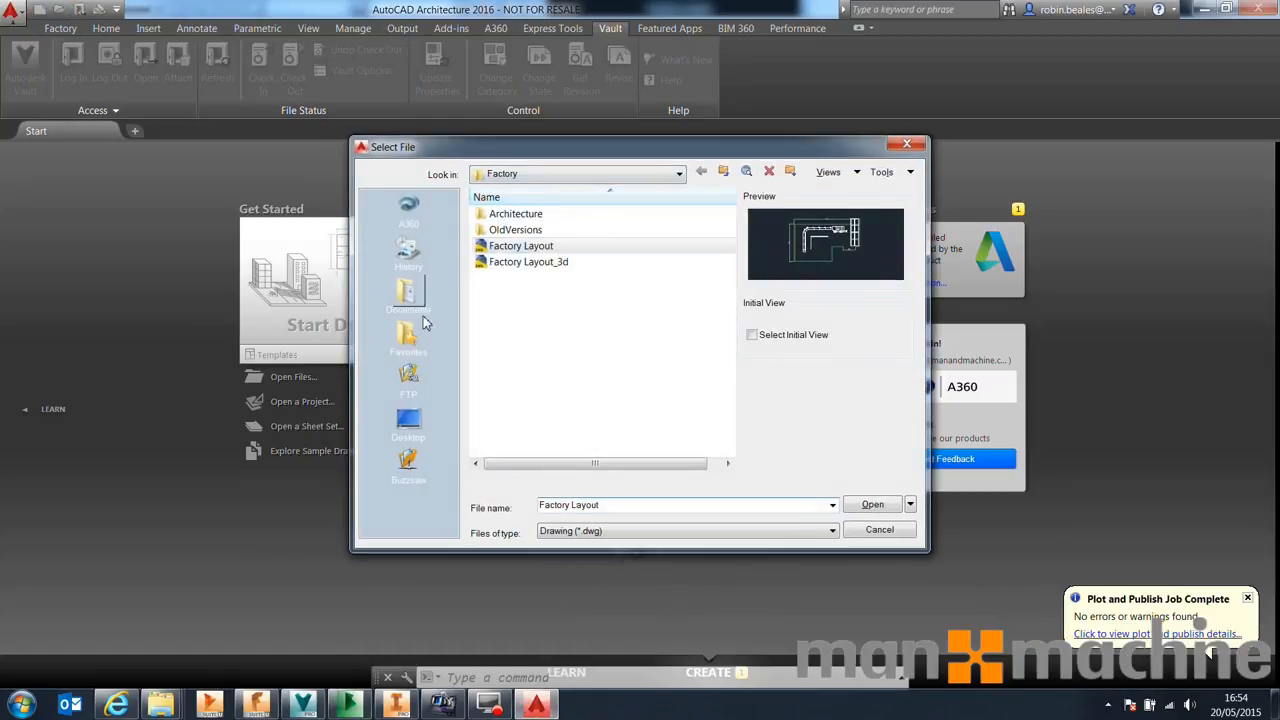
pyautogui.click(407, 425)
pyautogui.click(505, 277)
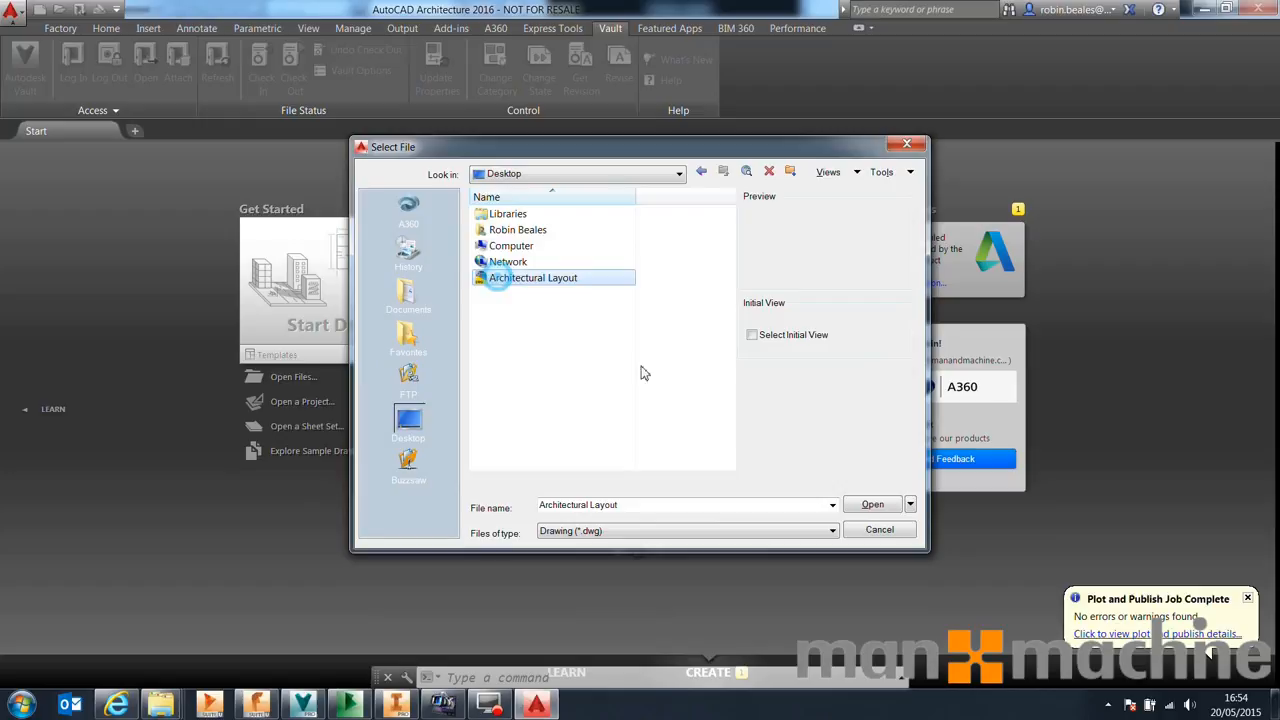
pyautogui.click(870, 504)
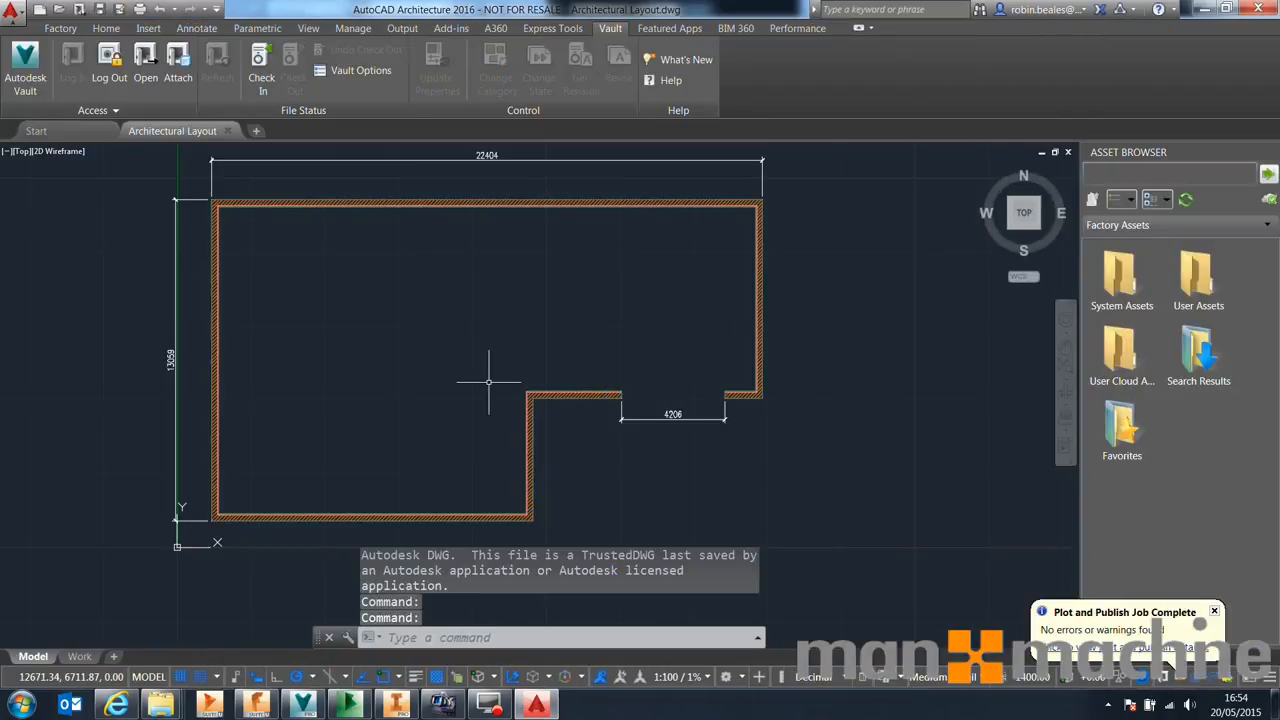
# Stretch the building's top wall upward with a crossing selection to make the layout taller
pyautogui.moveTo(524, 374); pyautogui.dragTo(622, 450, button='middle')
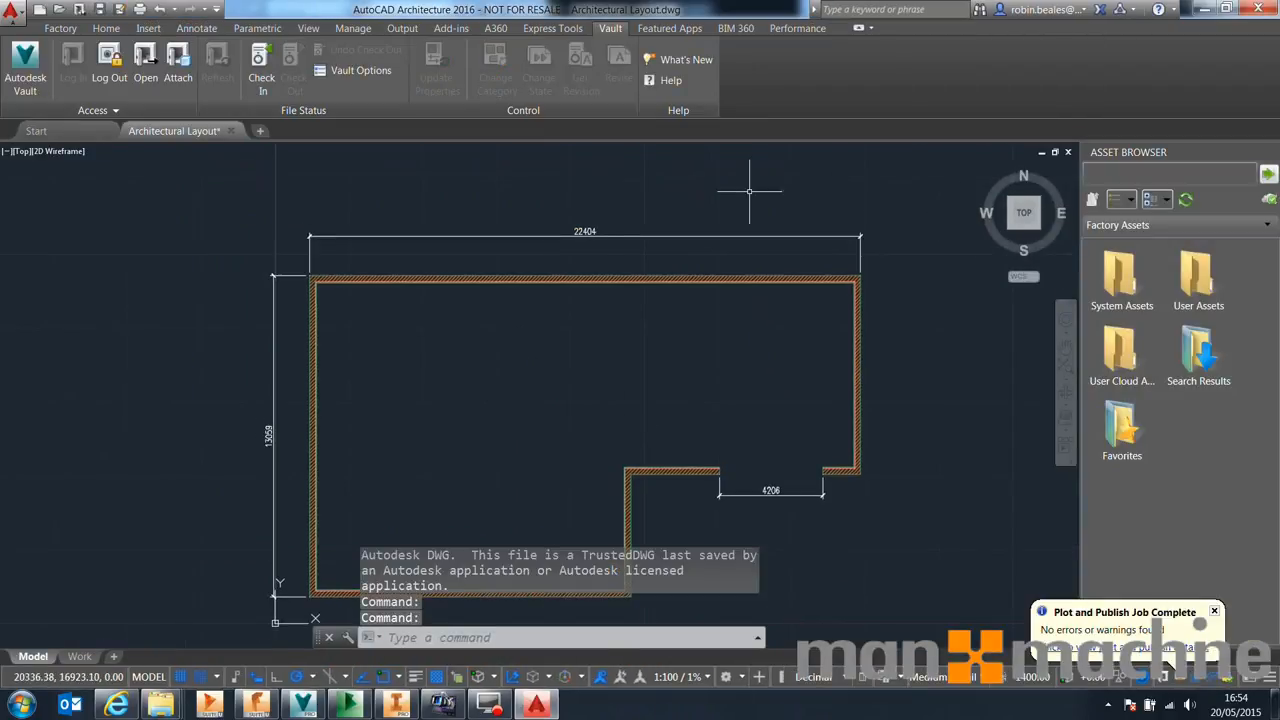
pyautogui.click(106, 28)
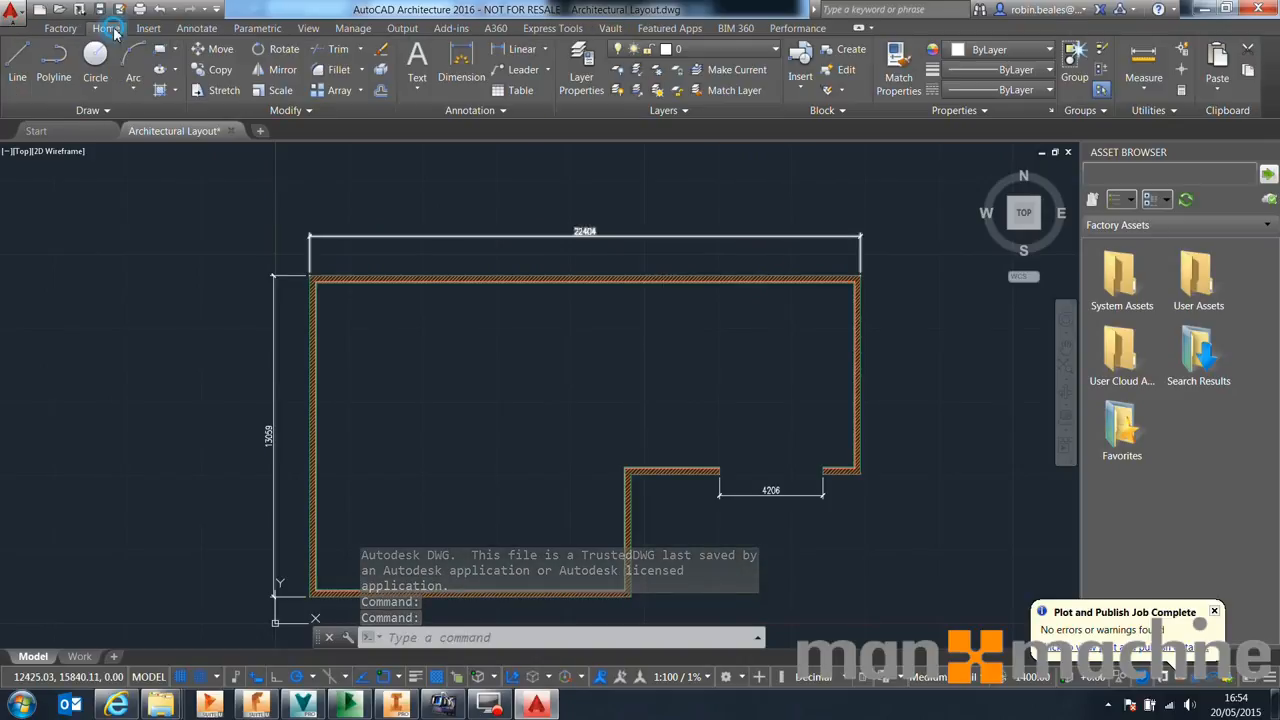
pyautogui.click(960, 374)
pyautogui.click(171, 166)
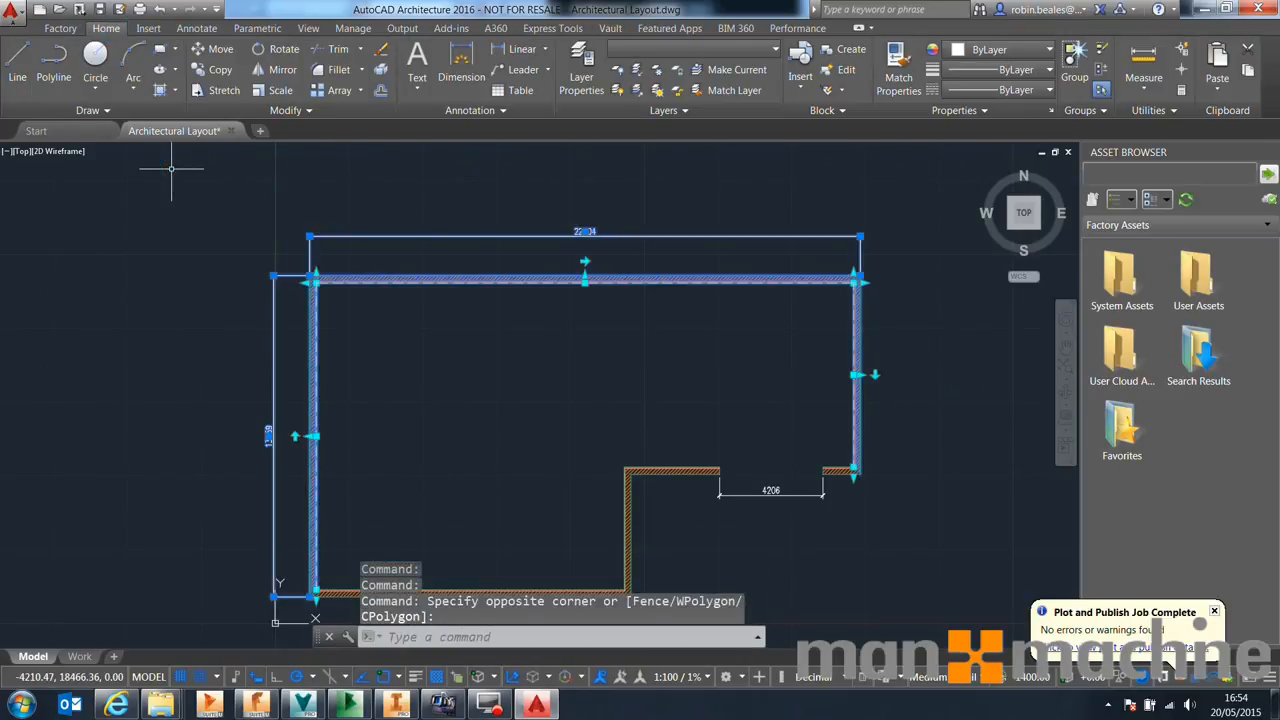
pyautogui.write('str')
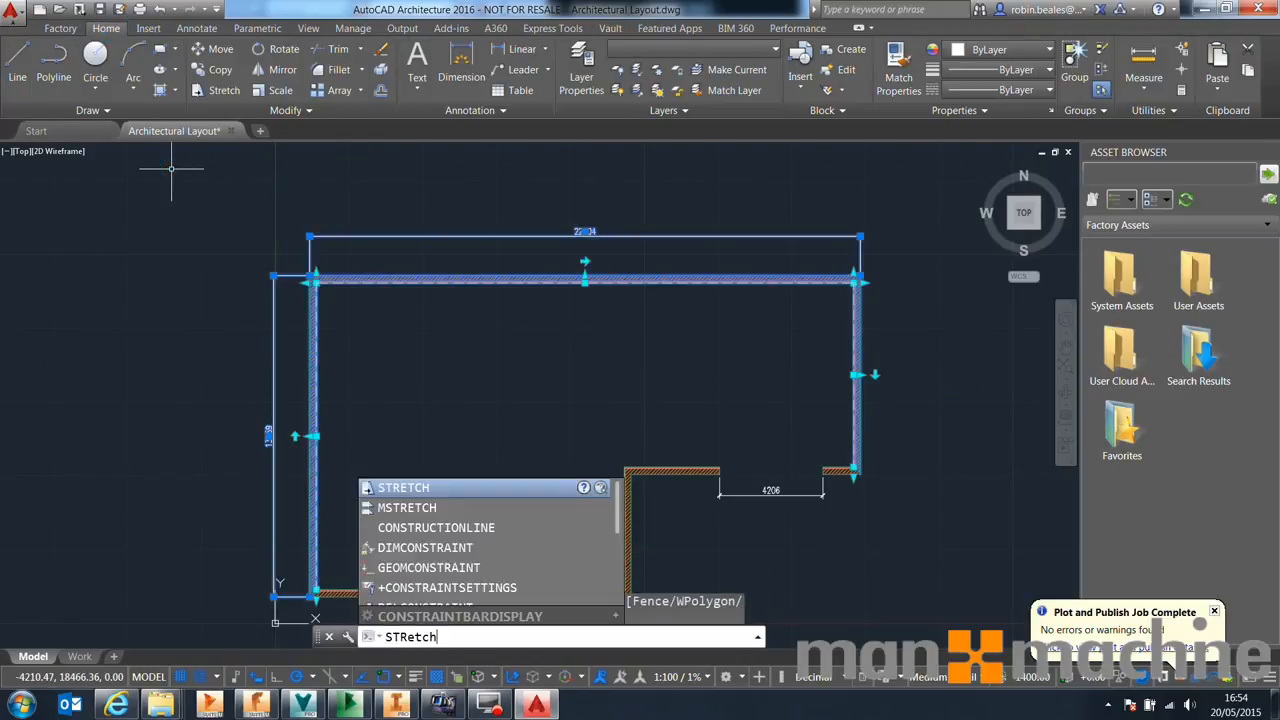
pyautogui.press('Return')
pyautogui.click(558, 503)
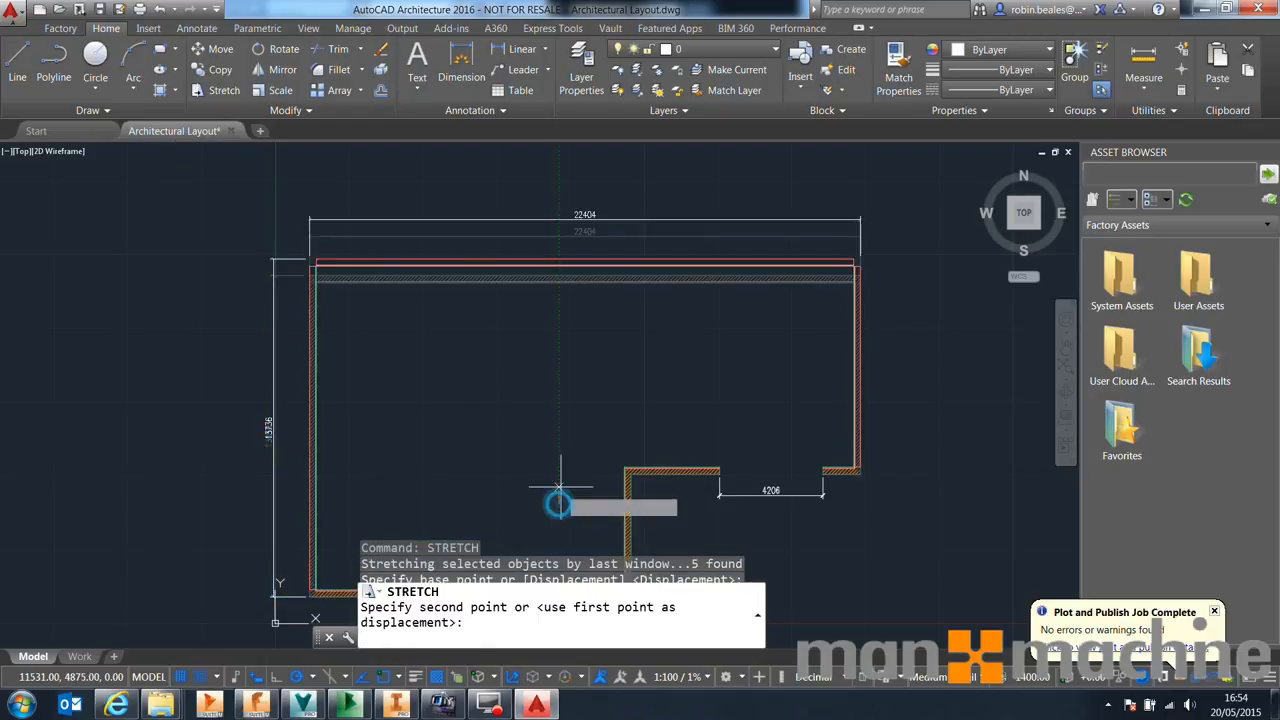
pyautogui.click(558, 345)
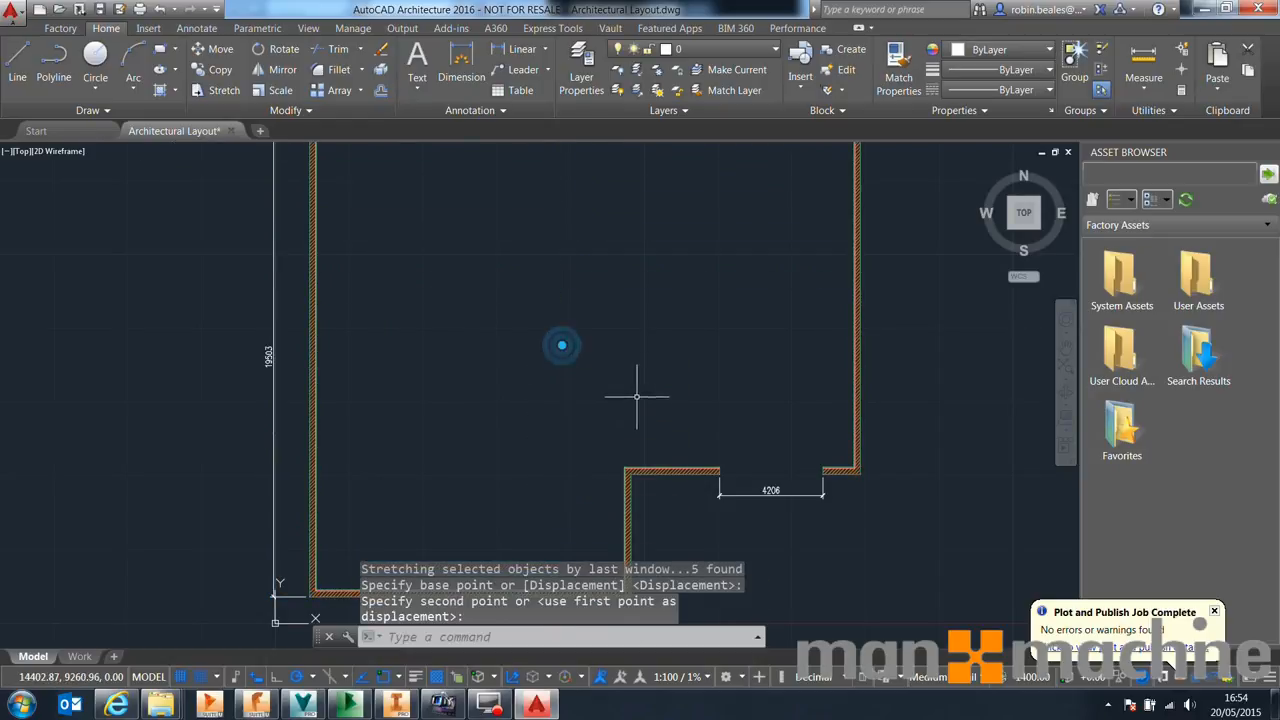
# Stretch the building's left wall inward to narrow the layout
pyautogui.scroll(-5, 588, 357)
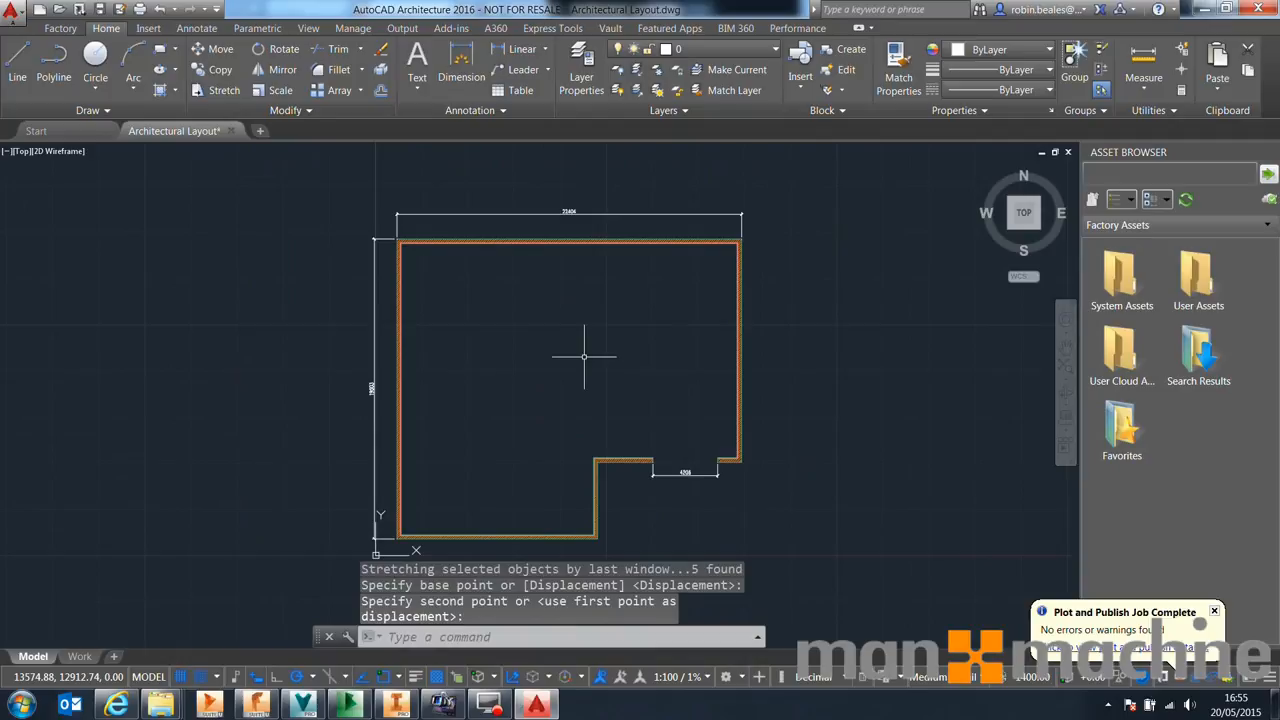
pyautogui.moveTo(584, 356); pyautogui.dragTo(612, 328, button='middle')
pyautogui.click(520, 166)
pyautogui.click(278, 556)
pyautogui.write('stee')
pyautogui.press('BackSpace')
pyautogui.press('BackSpace')
pyautogui.write('ret')
pyautogui.press('Return')
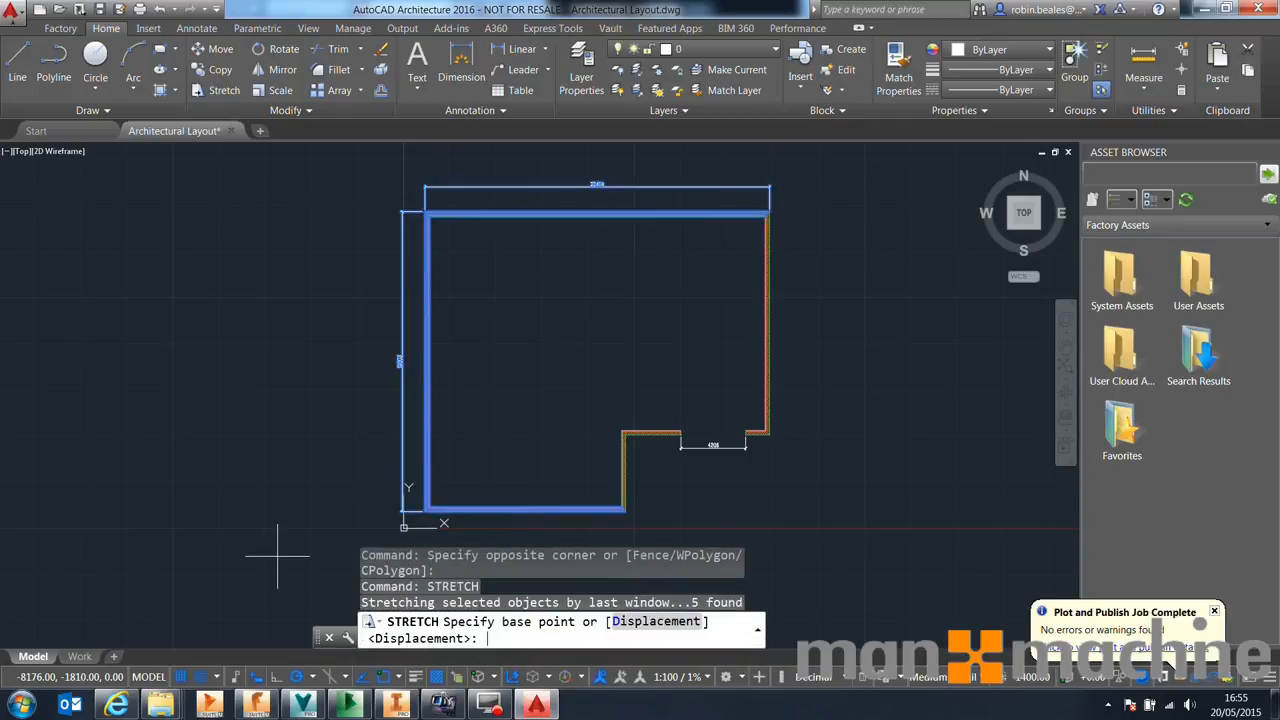
pyautogui.click(181, 320)
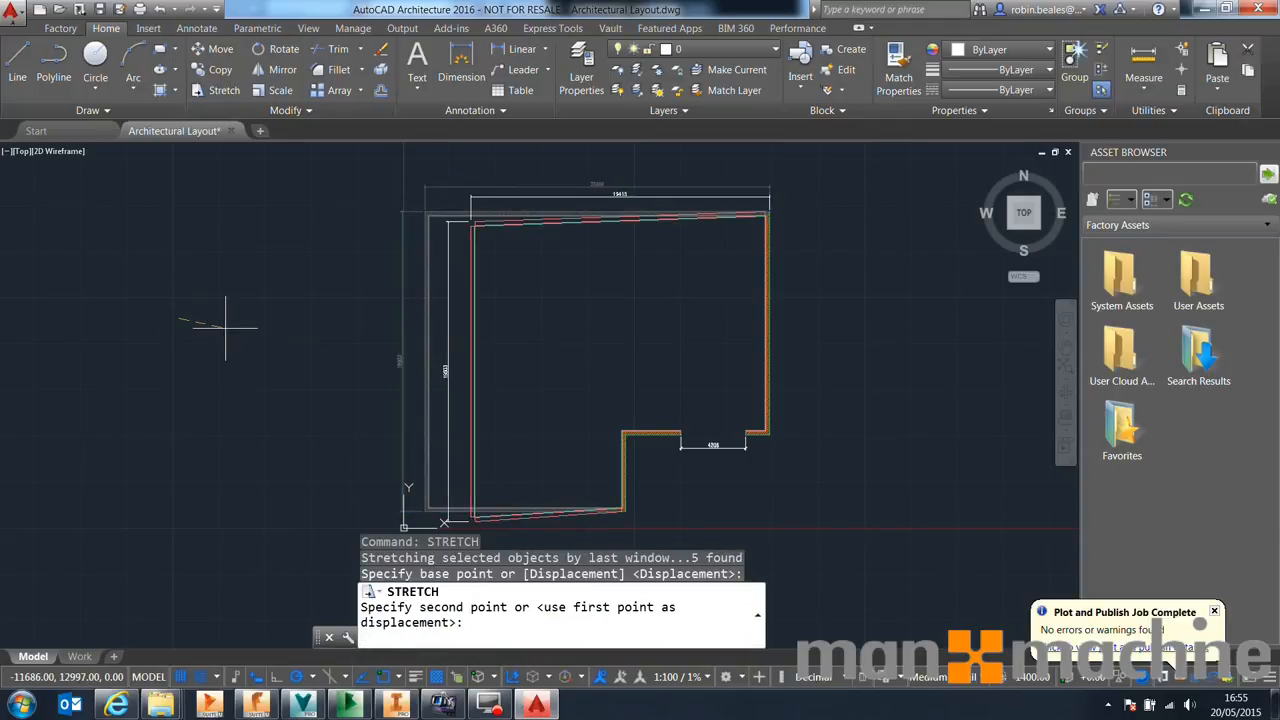
pyautogui.click(226, 324)
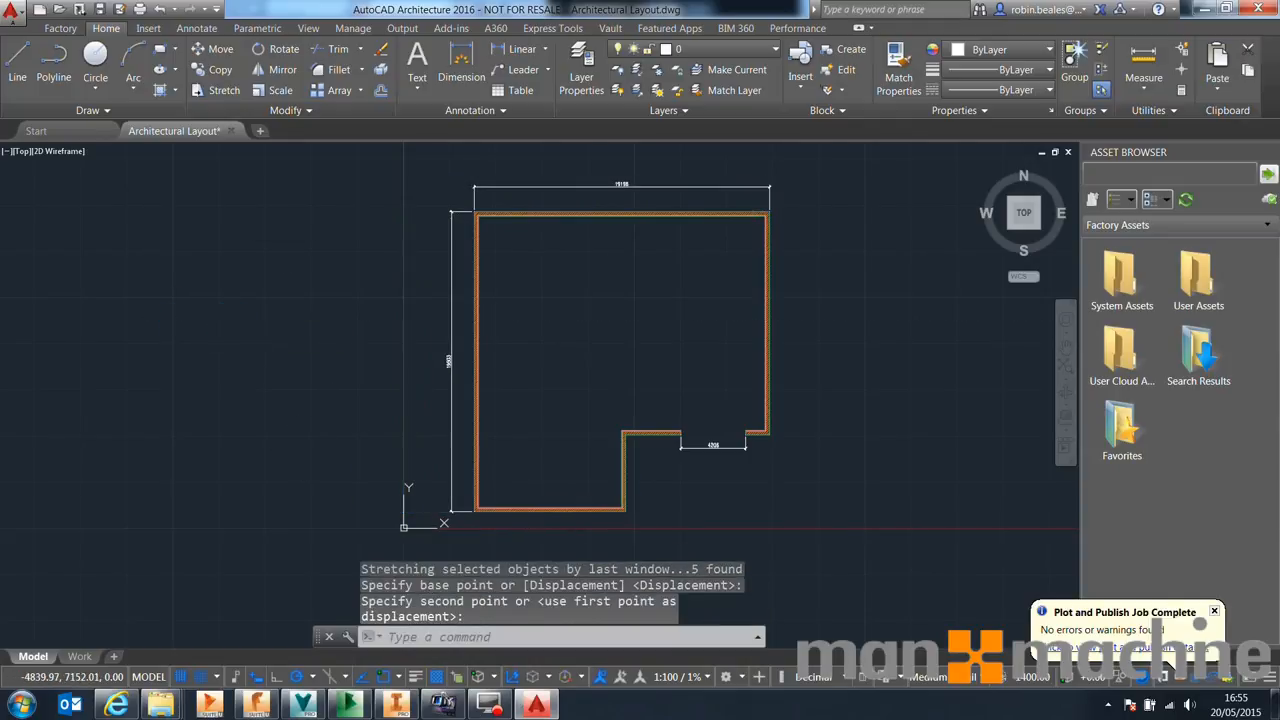
pyautogui.press('Escape')
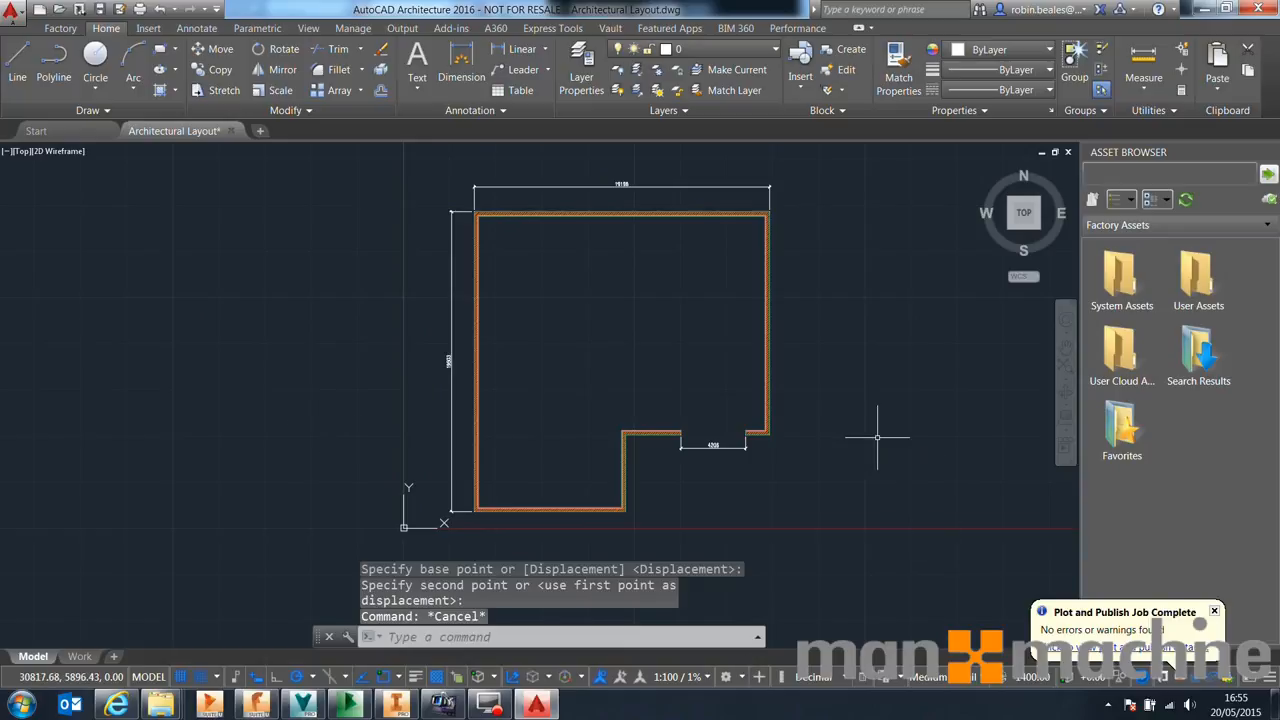
# Stretch the right wall outward to widen the layout, then save and close the drawing
pyautogui.write('stretch')
pyautogui.press('Return')
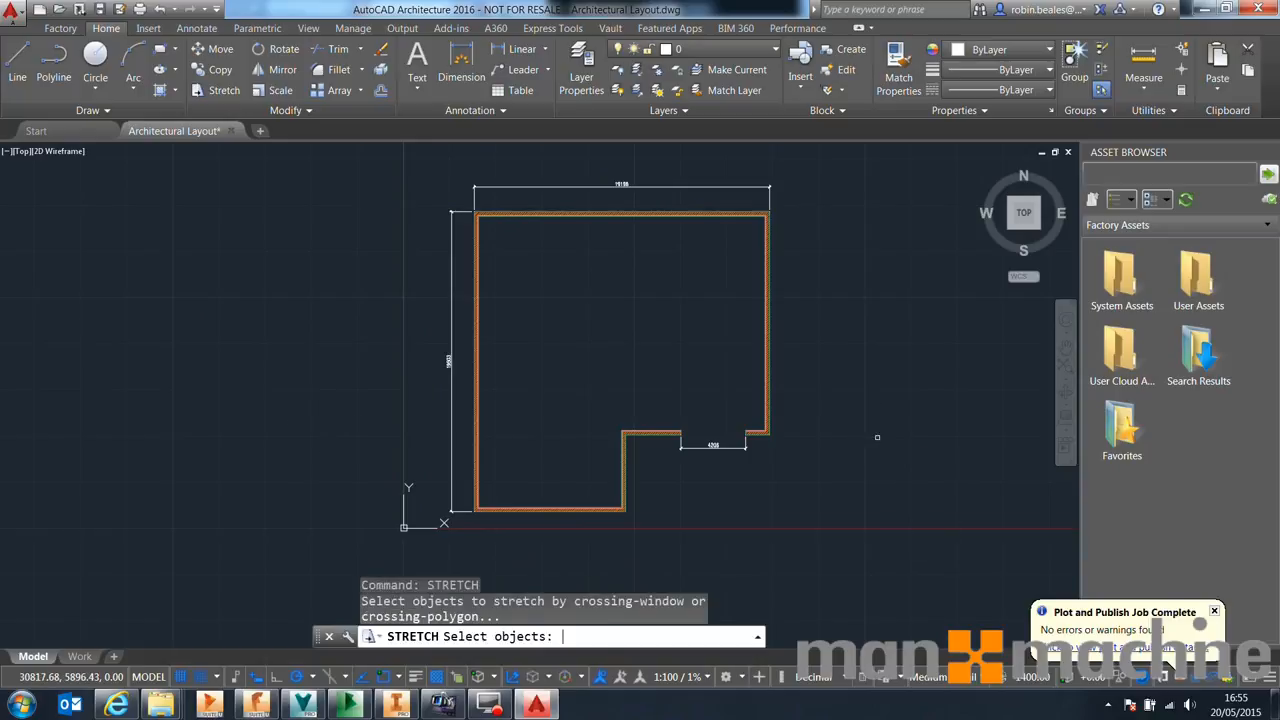
pyautogui.click(793, 456)
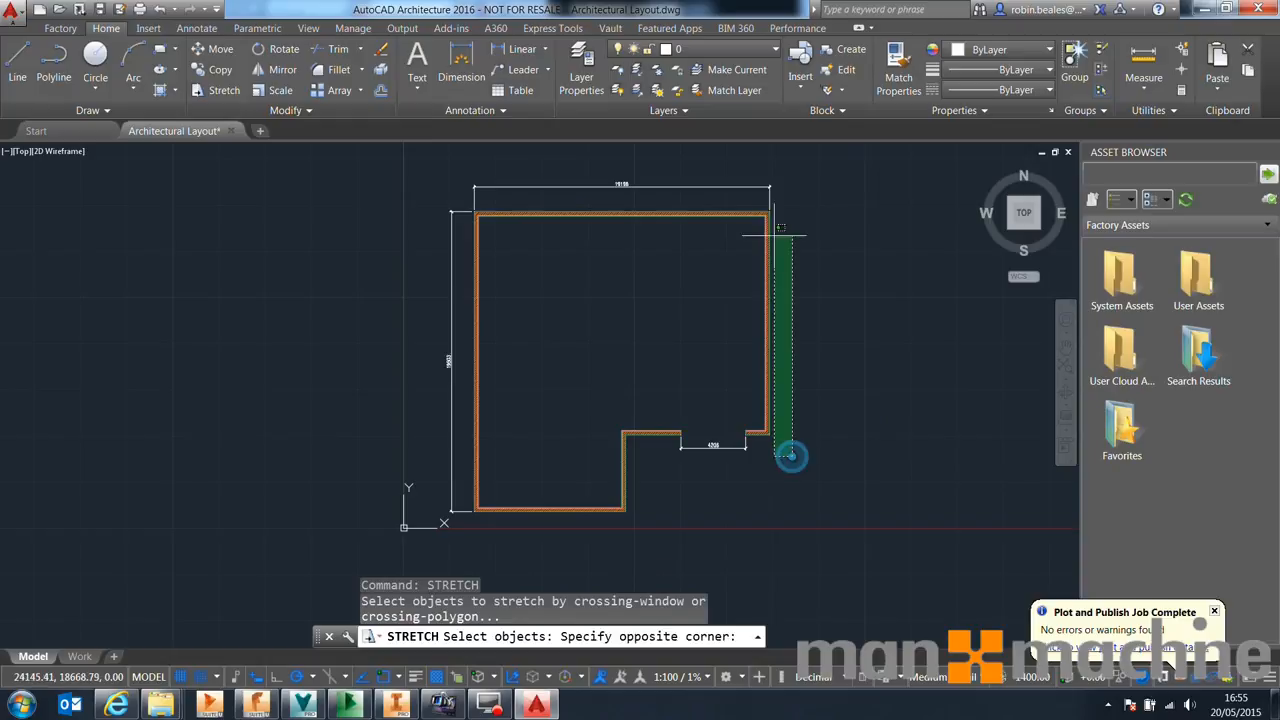
pyautogui.click(764, 157)
pyautogui.press('Return')
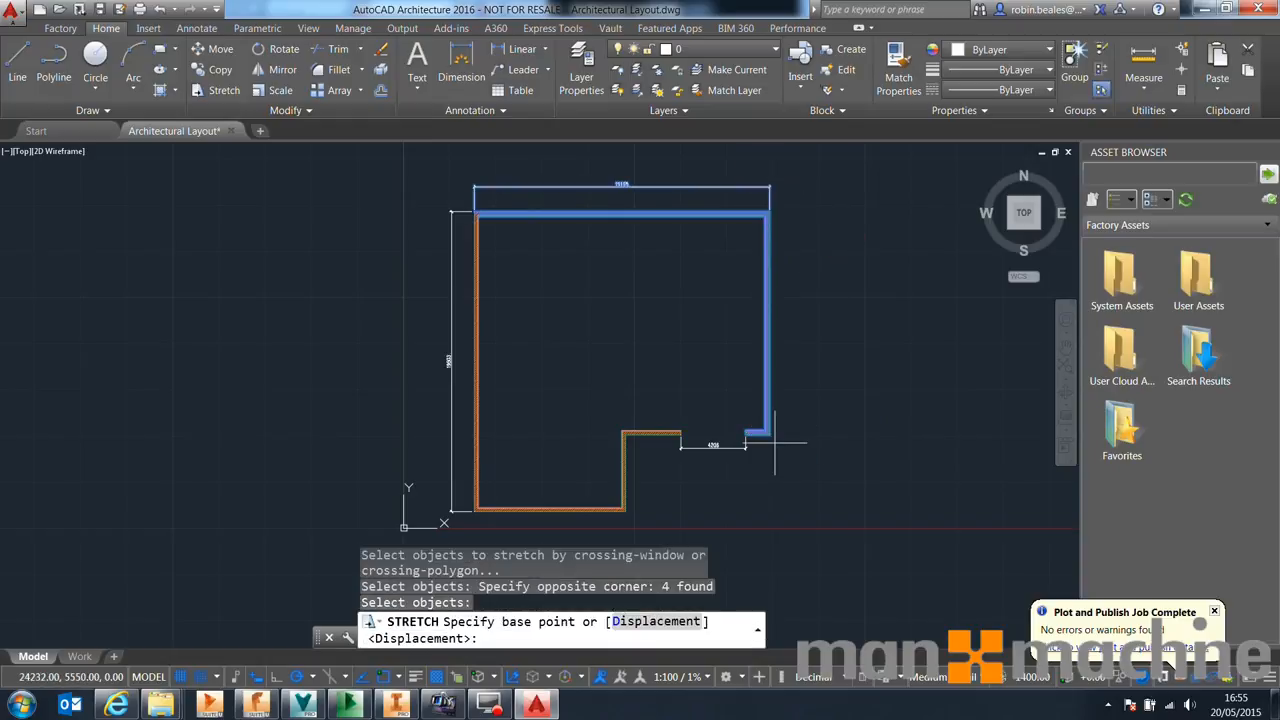
pyautogui.click(766, 434)
pyautogui.click(836, 434)
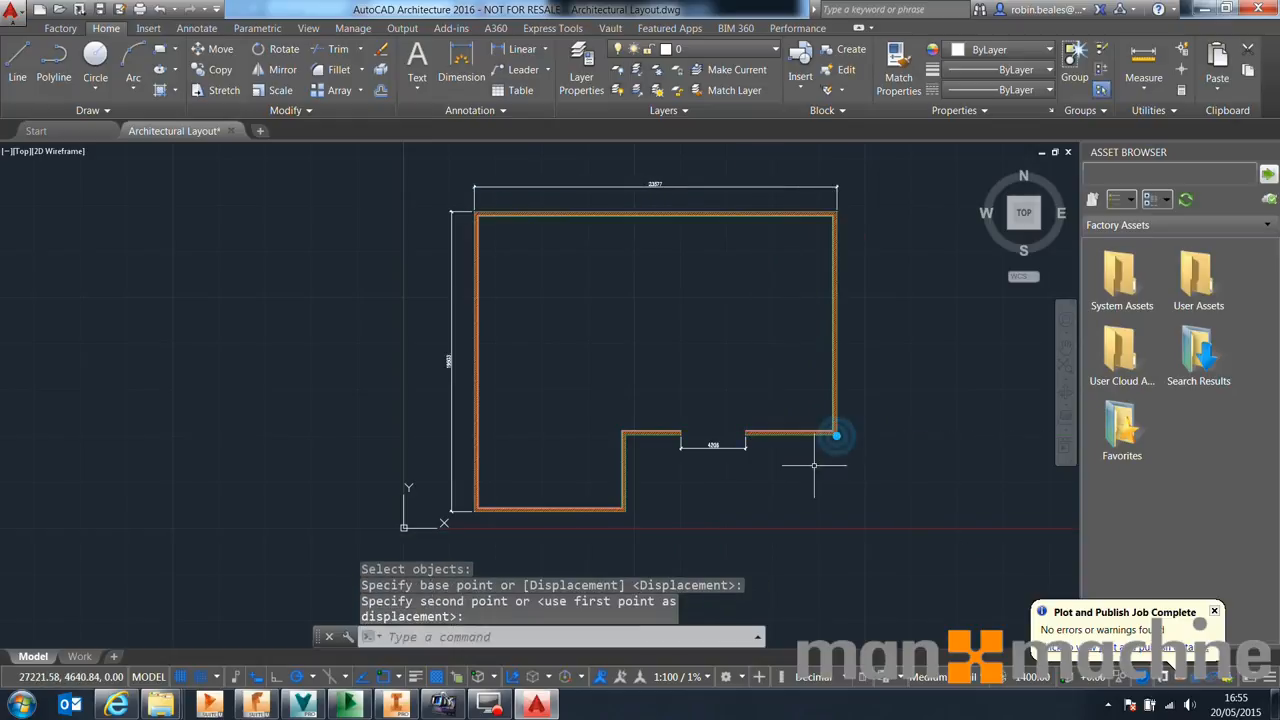
pyautogui.press('Escape')
pyautogui.press('Escape')
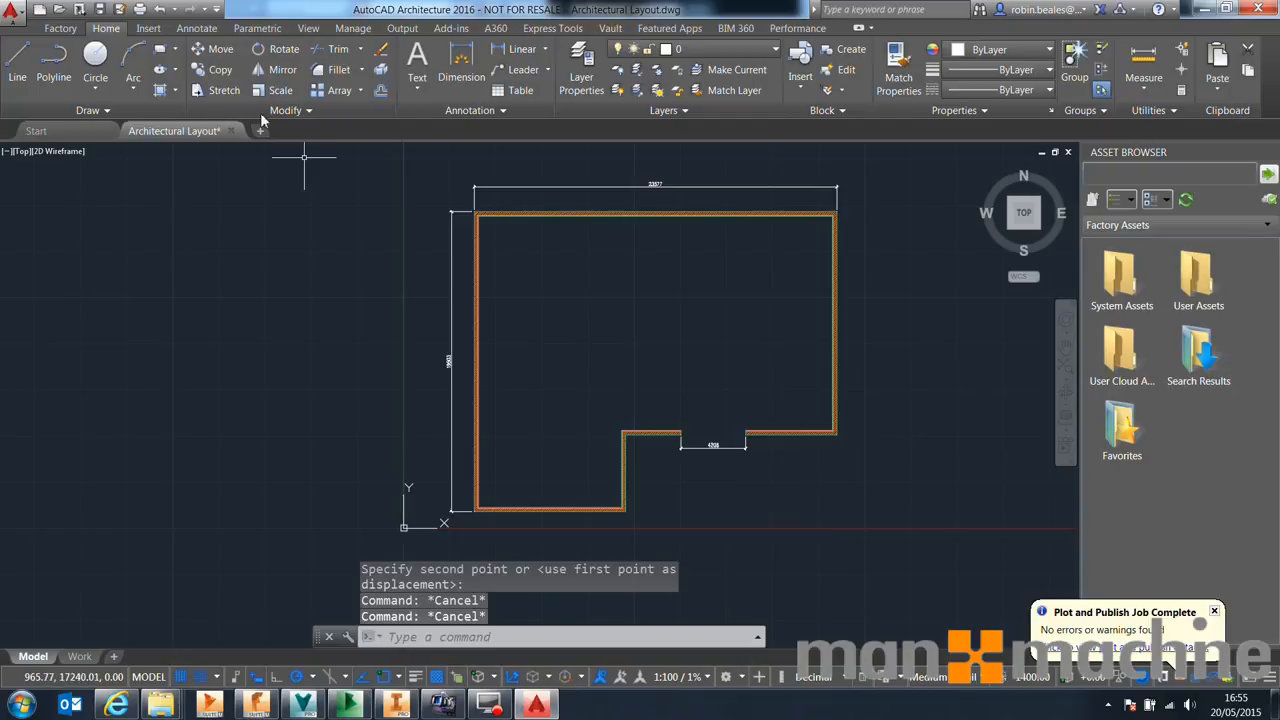
pyautogui.click(99, 9)
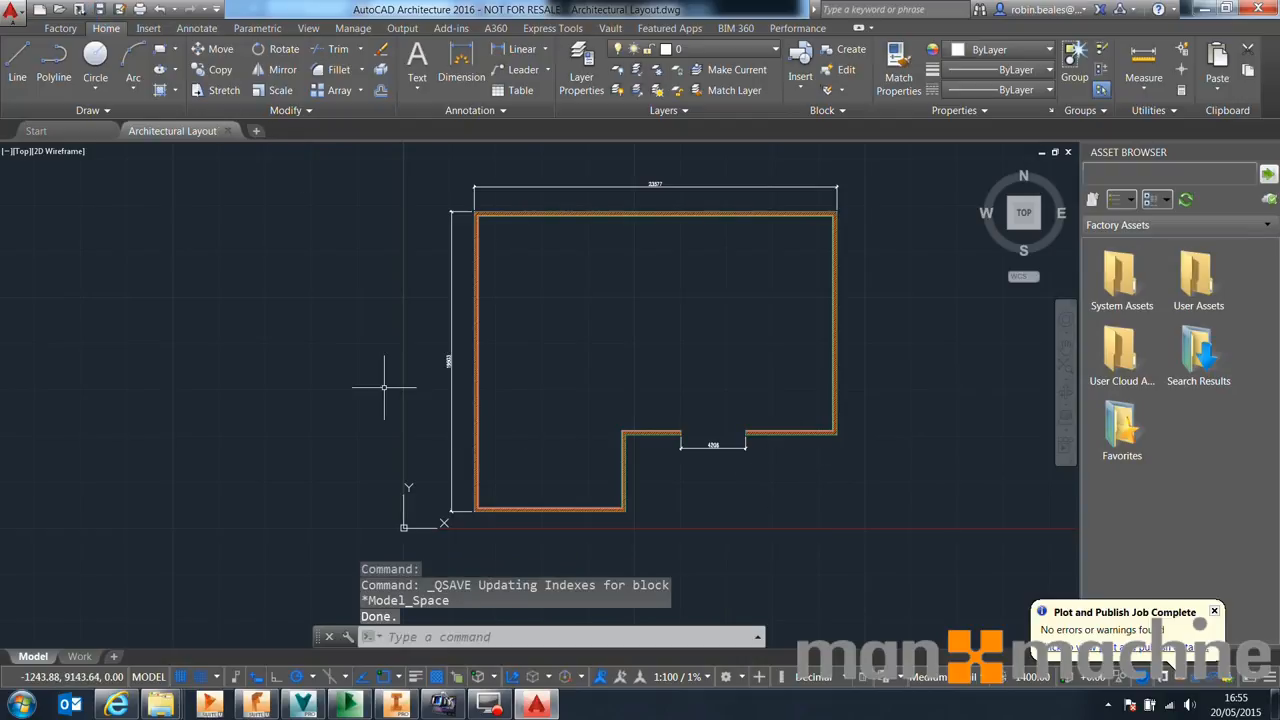
pyautogui.click(228, 131)
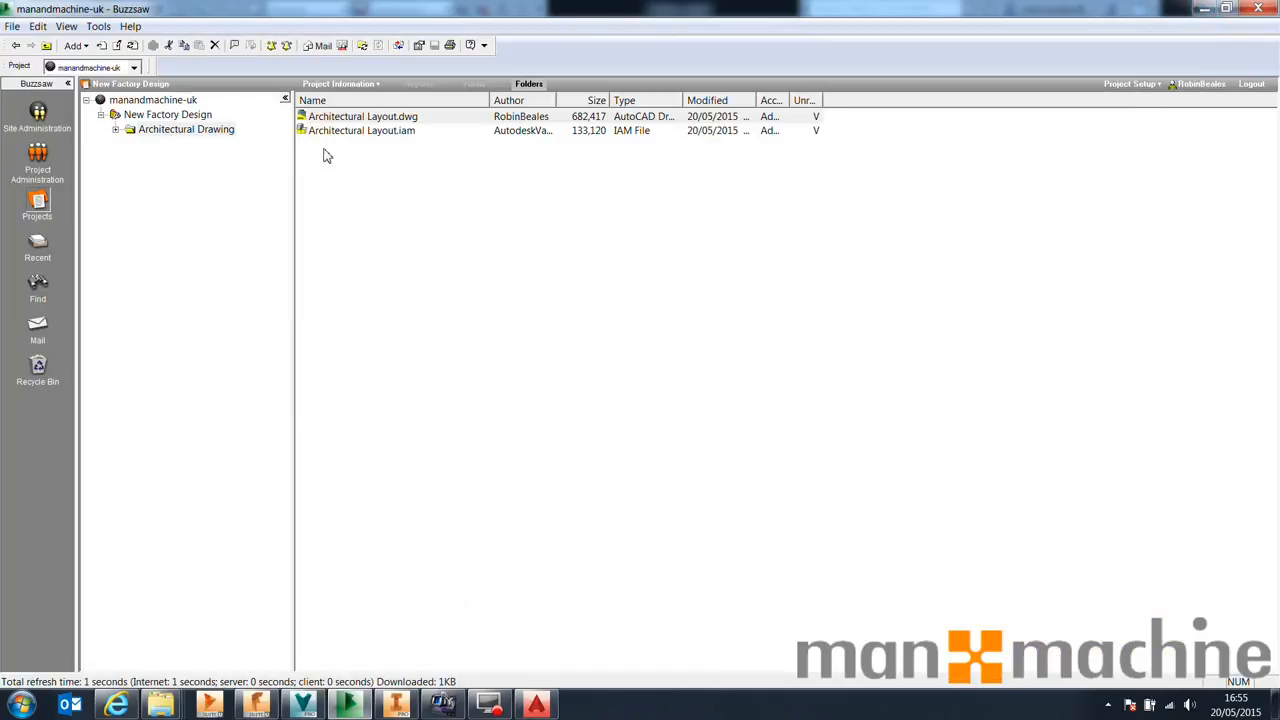
# Open the Buzzsaw site in the web browser and view the details of Architectural Layout.dwg
pyautogui.click(1201, 12)
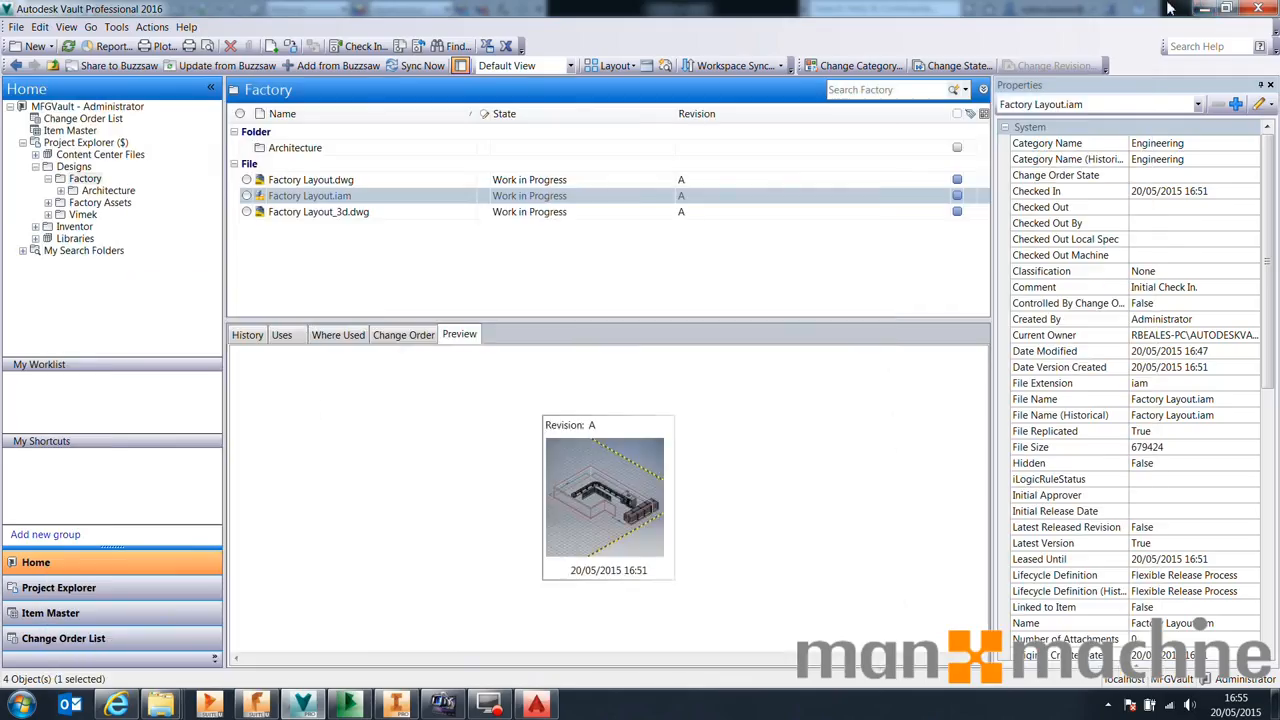
pyautogui.click(1200, 11)
pyautogui.click(1201, 12)
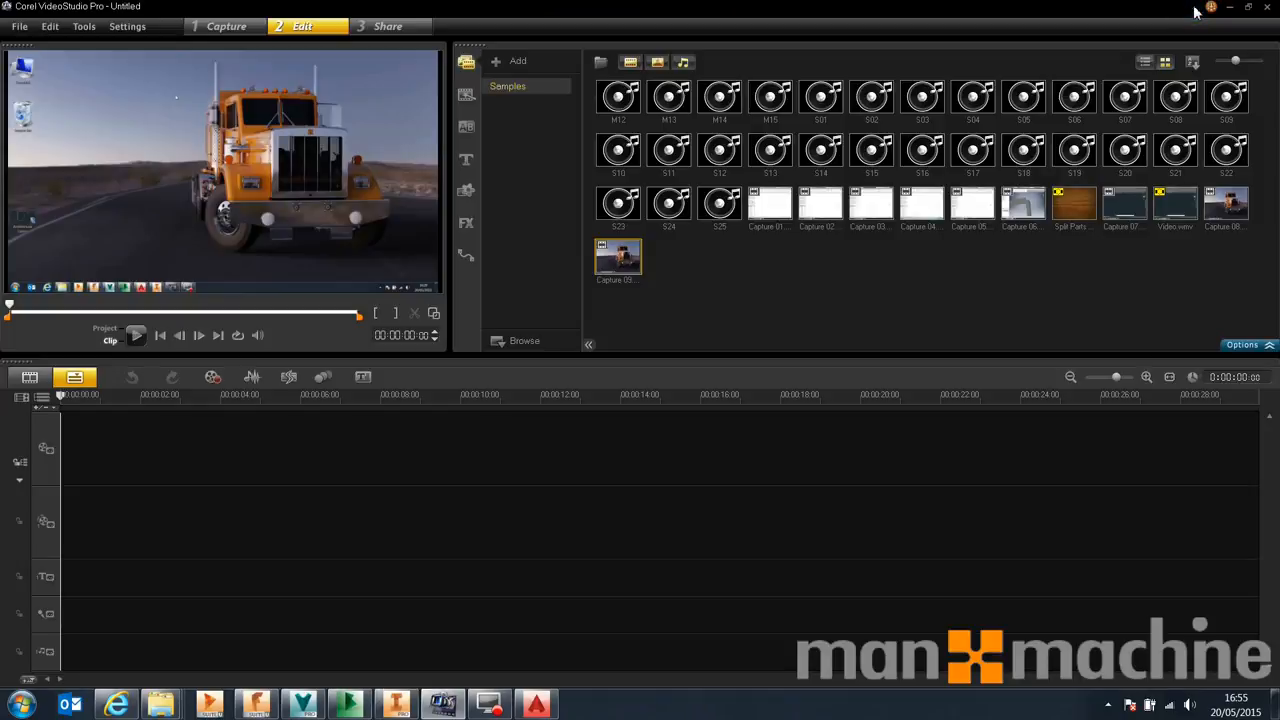
pyautogui.click(1230, 10)
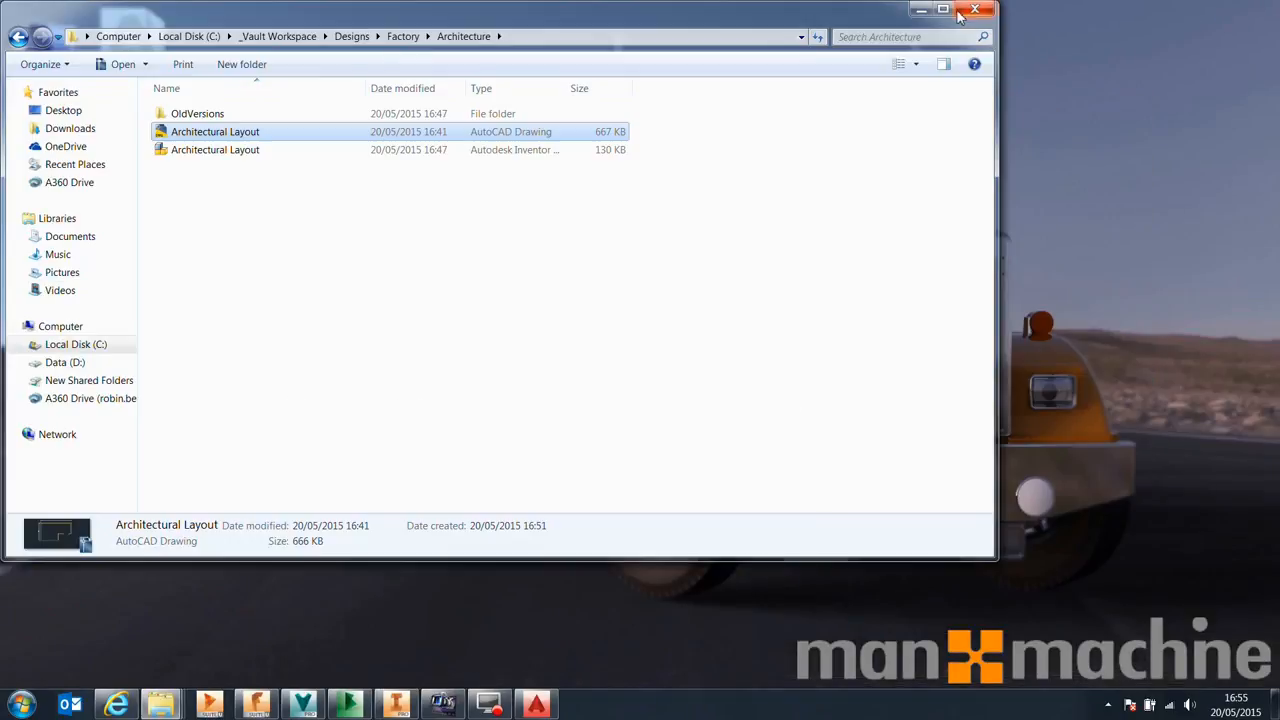
pyautogui.click(940, 9)
pyautogui.click(117, 705)
pyautogui.click(400, 33)
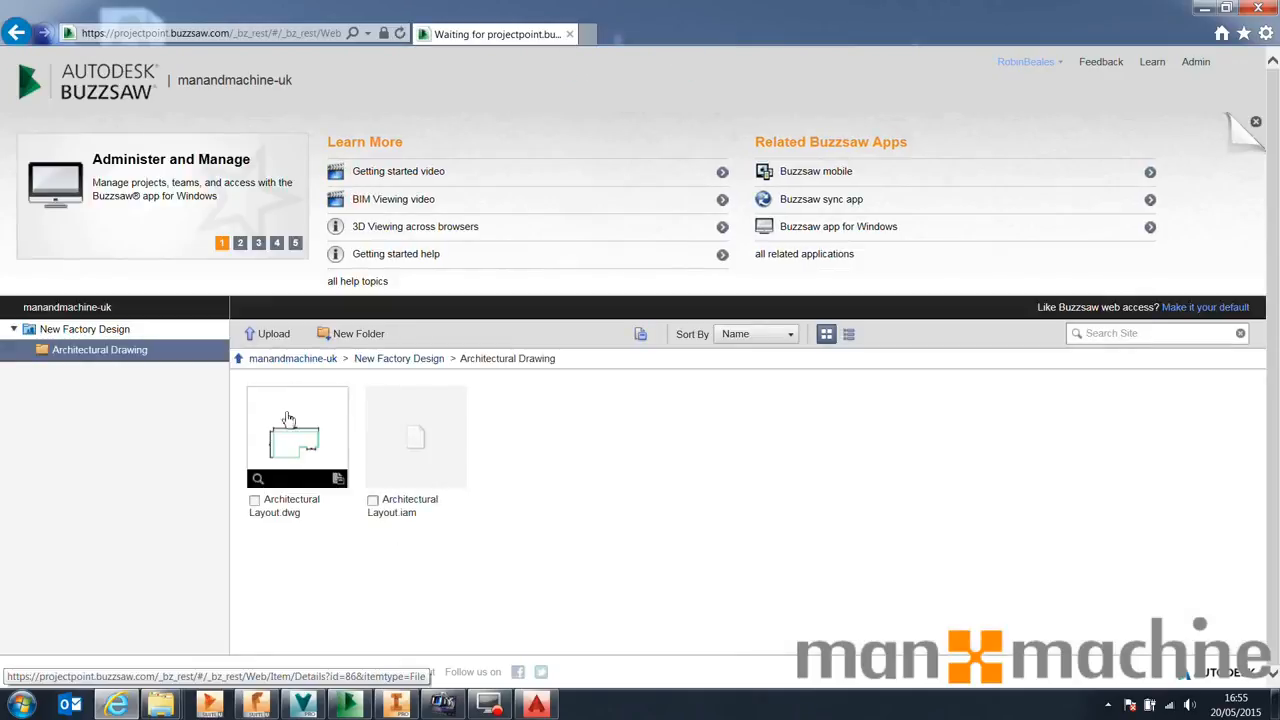
pyautogui.click(288, 441)
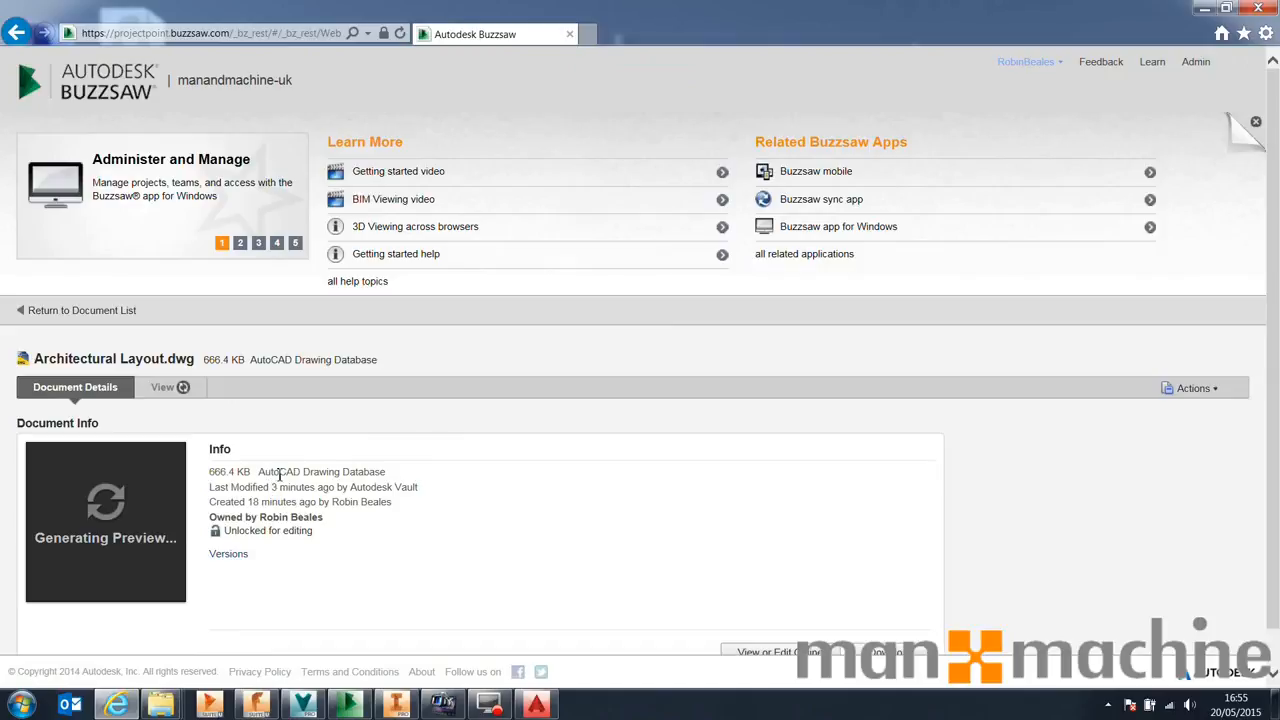
# Upload the edited Architectural Layout.dwg from the Desktop as a new version of the Buzzsaw document
pyautogui.scroll(-1, 279, 474)
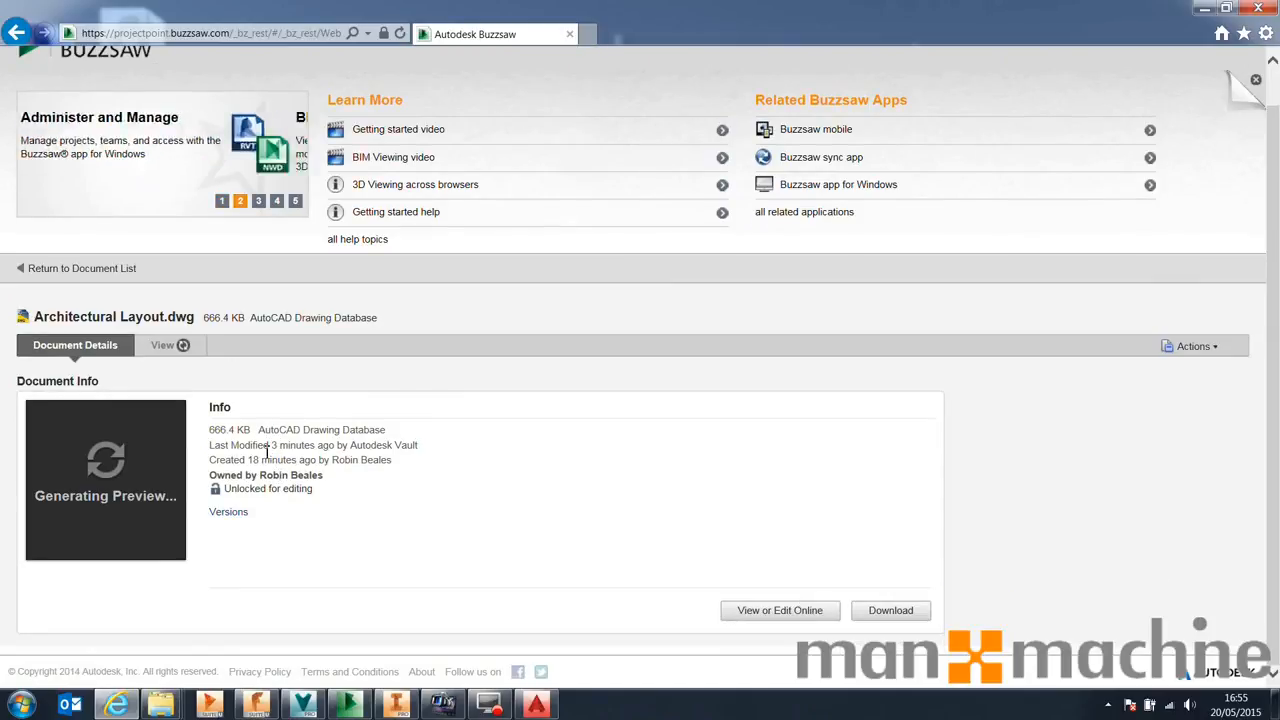
pyautogui.click(232, 513)
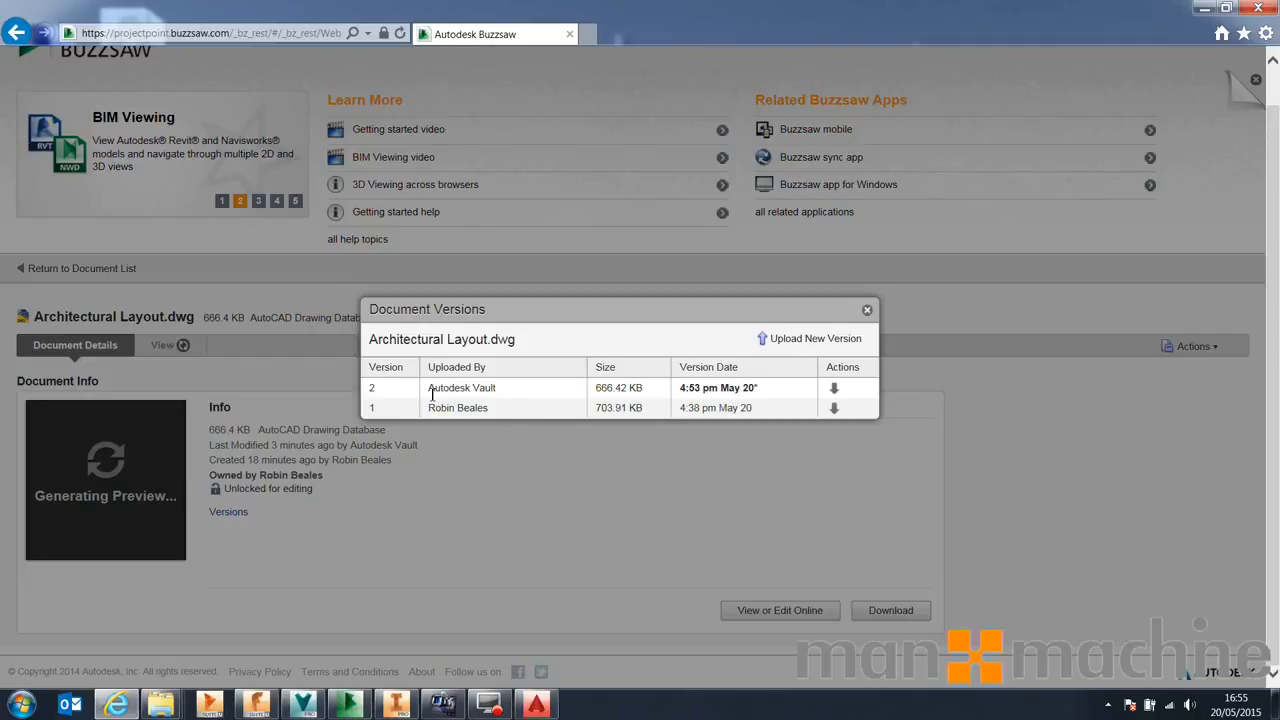
pyautogui.click(784, 341)
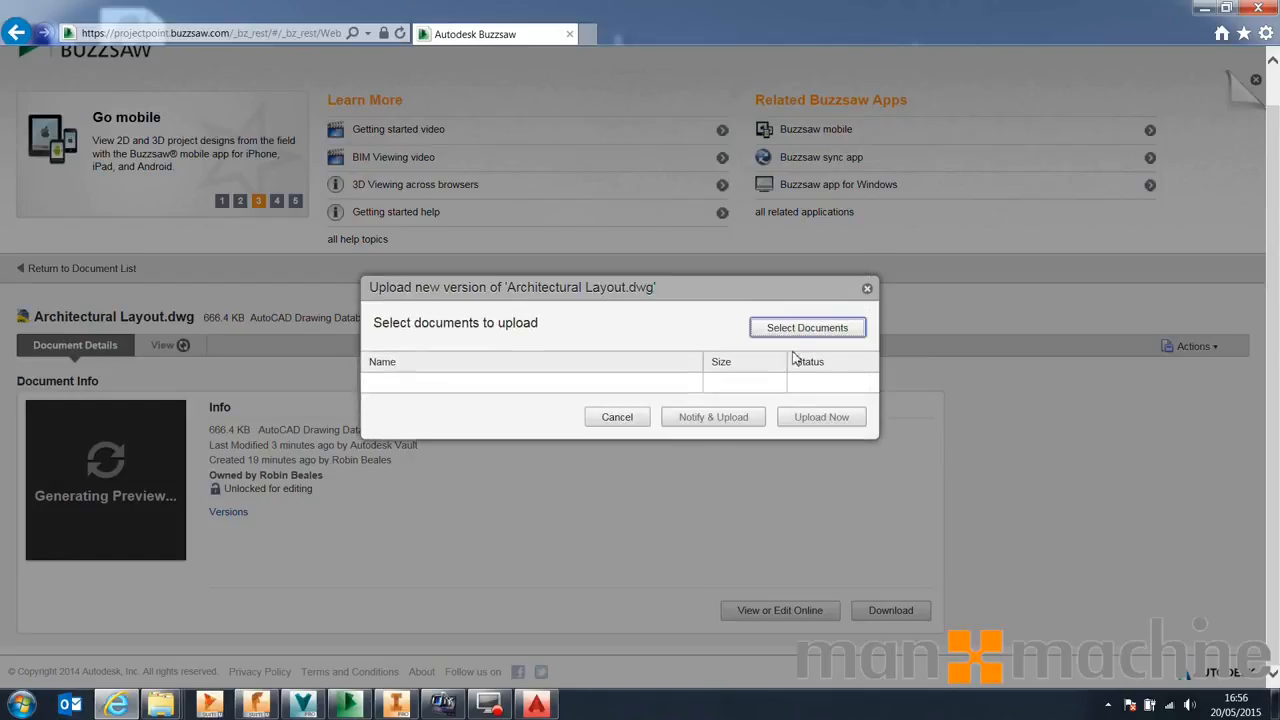
pyautogui.click(780, 330)
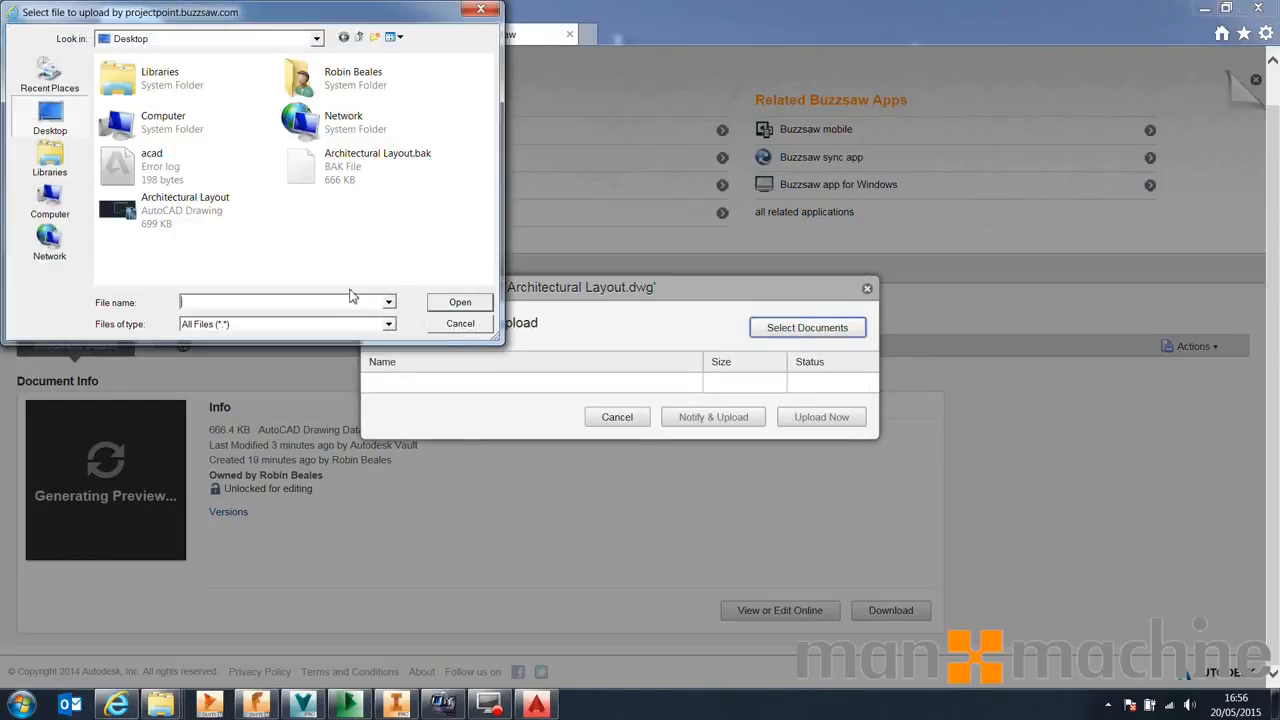
pyautogui.click(146, 212)
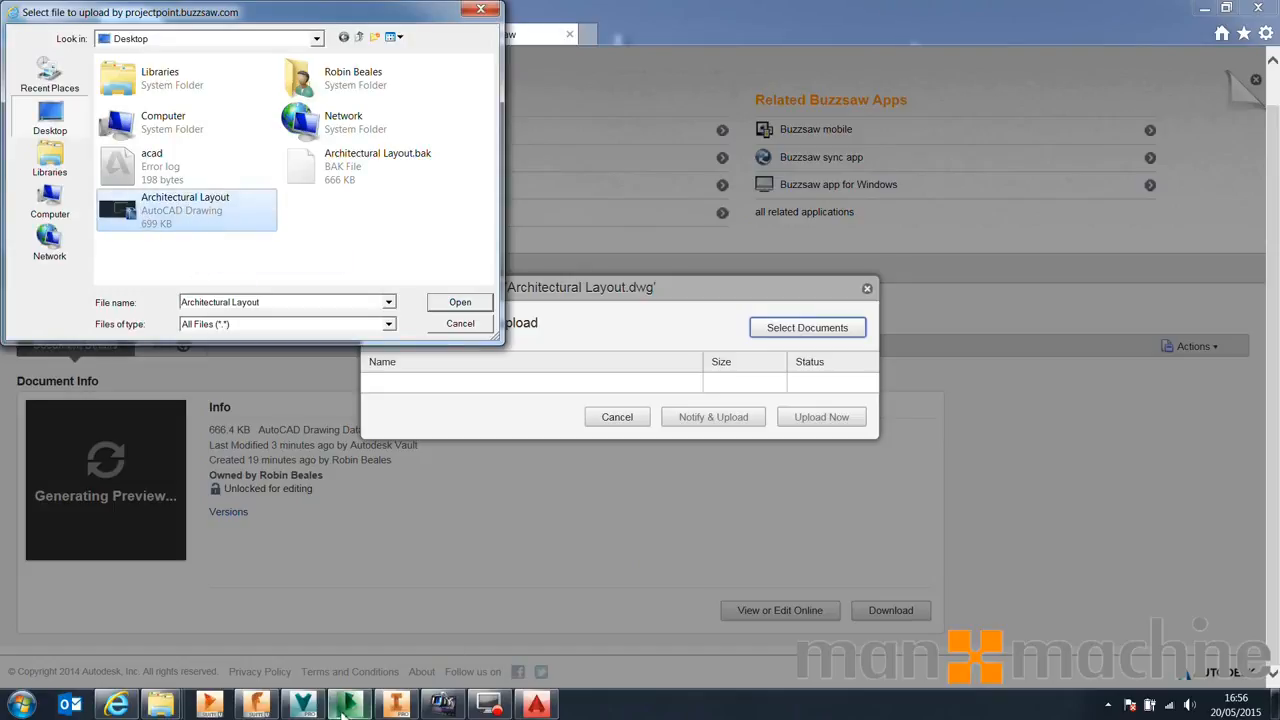
pyautogui.click(445, 305)
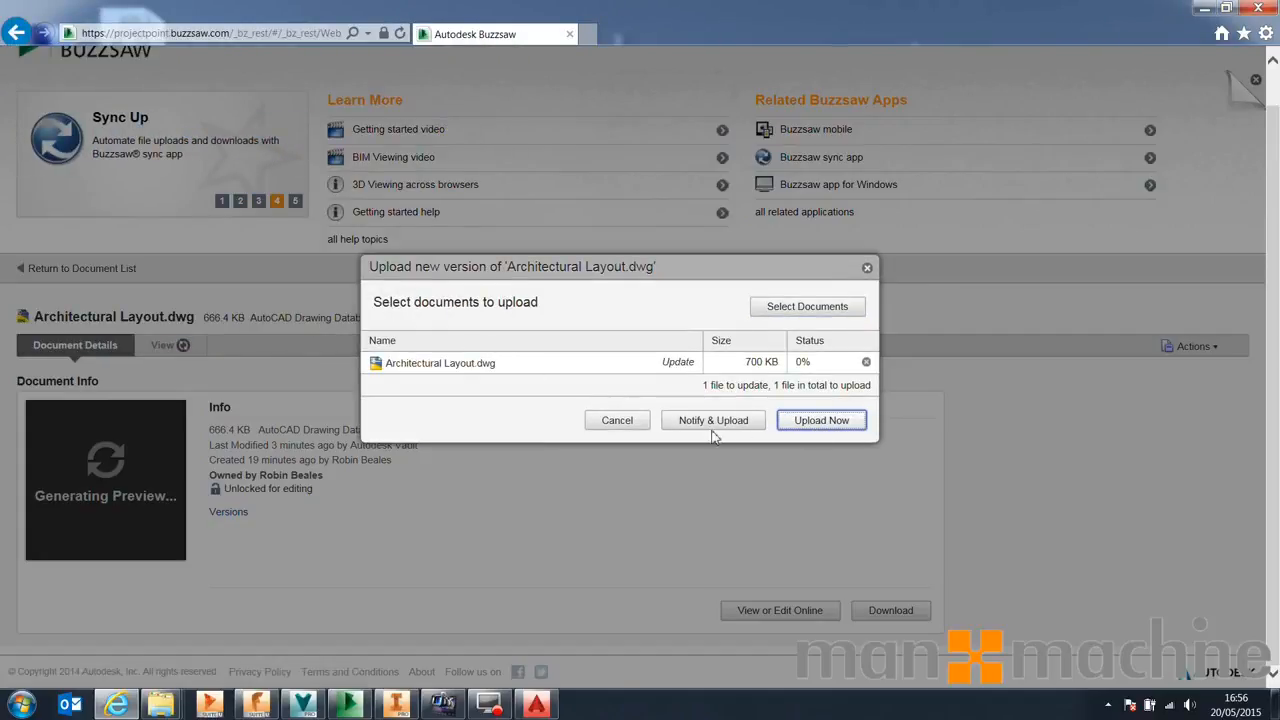
pyautogui.click(820, 421)
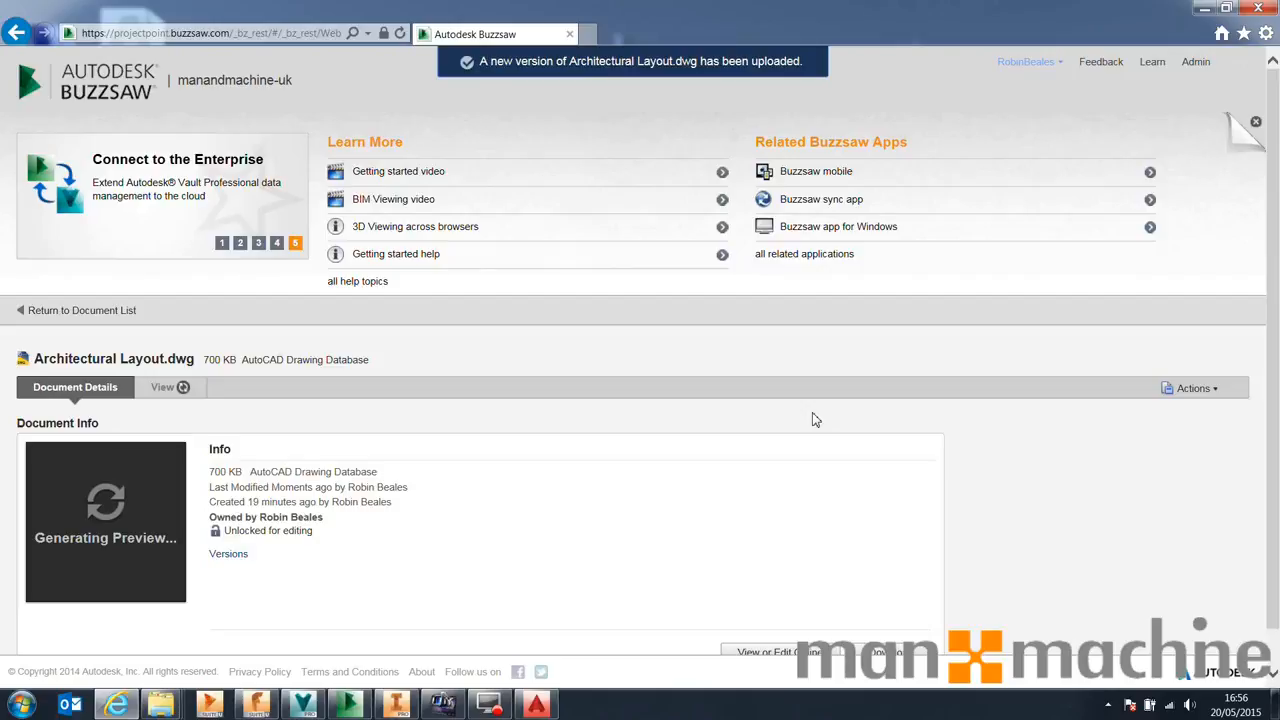
# Review the document's version history on Buzzsaw
pyautogui.click(228, 555)
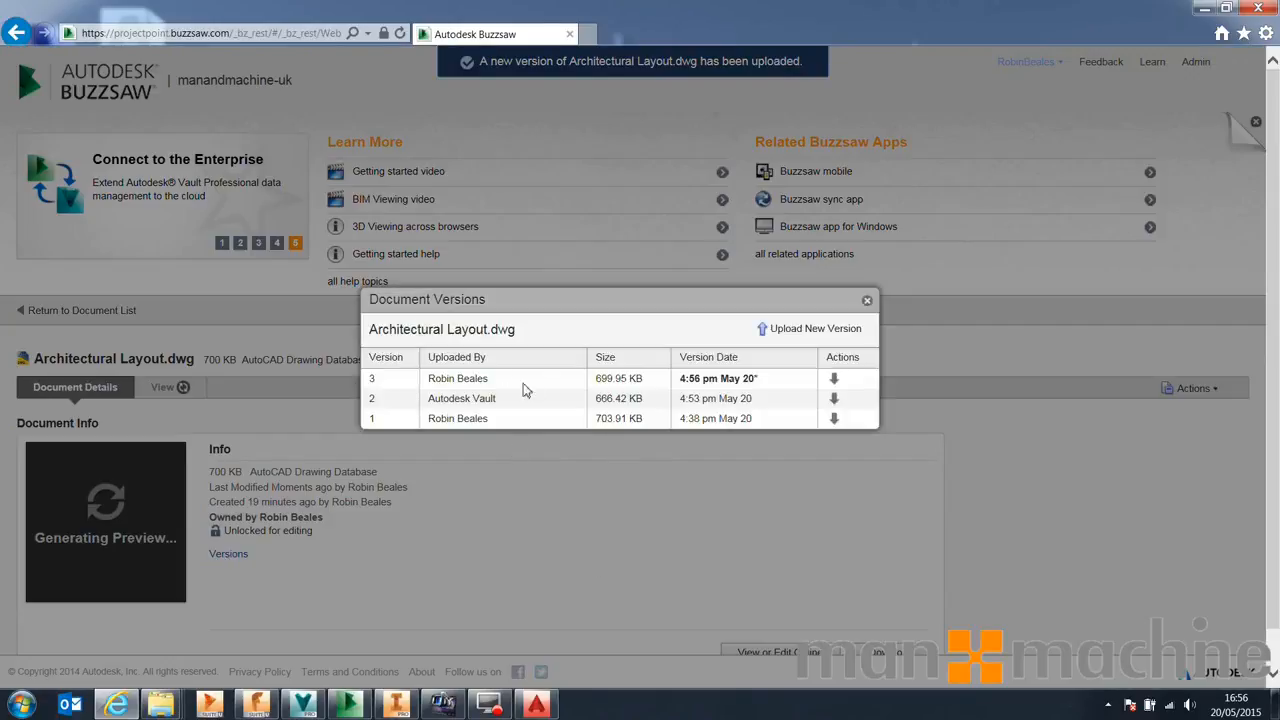
pyautogui.click(867, 300)
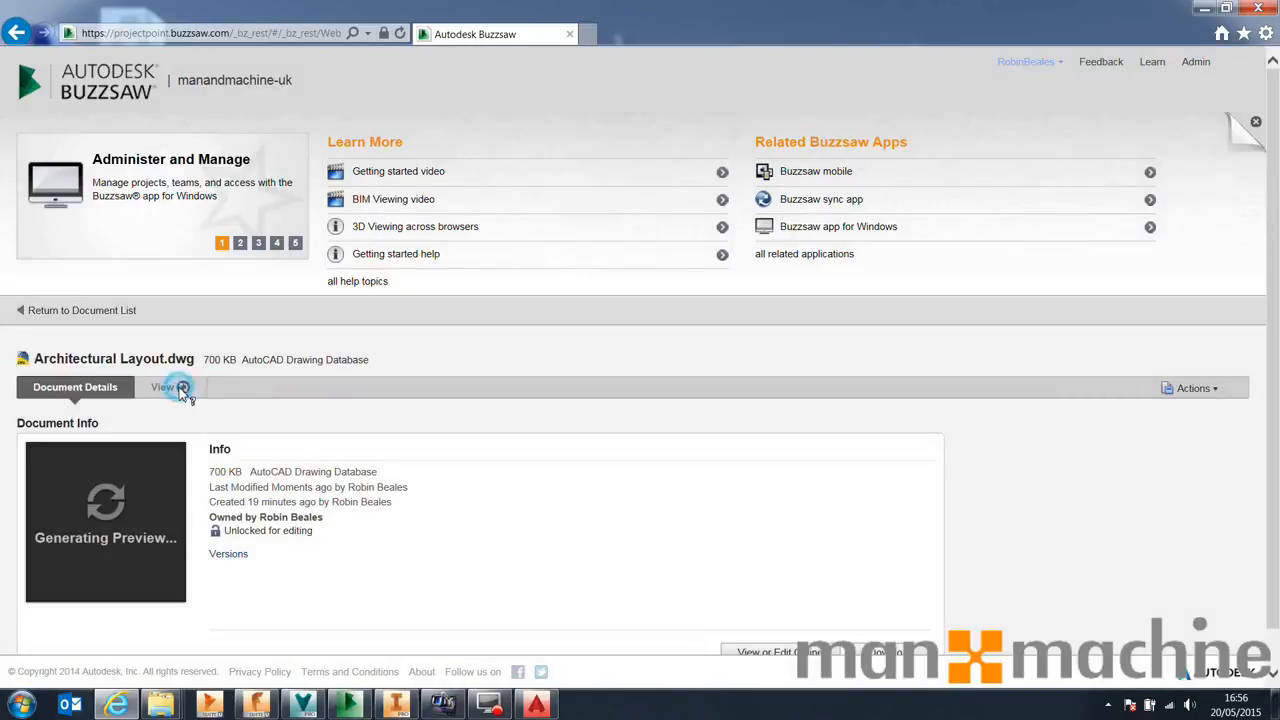
pyautogui.scroll(-1, 800, 600)
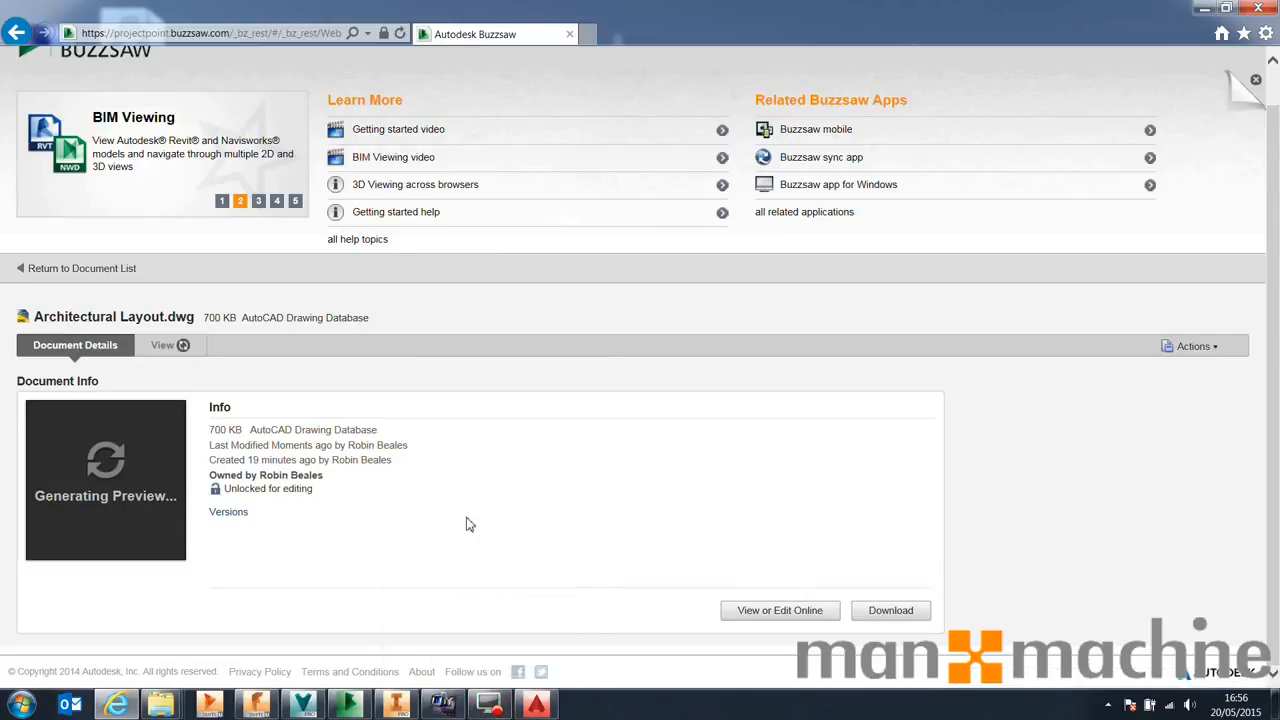
# Switch to Vault, refresh it and run Sync Now to pull the Buzzsaw updates
pyautogui.click(348, 705)
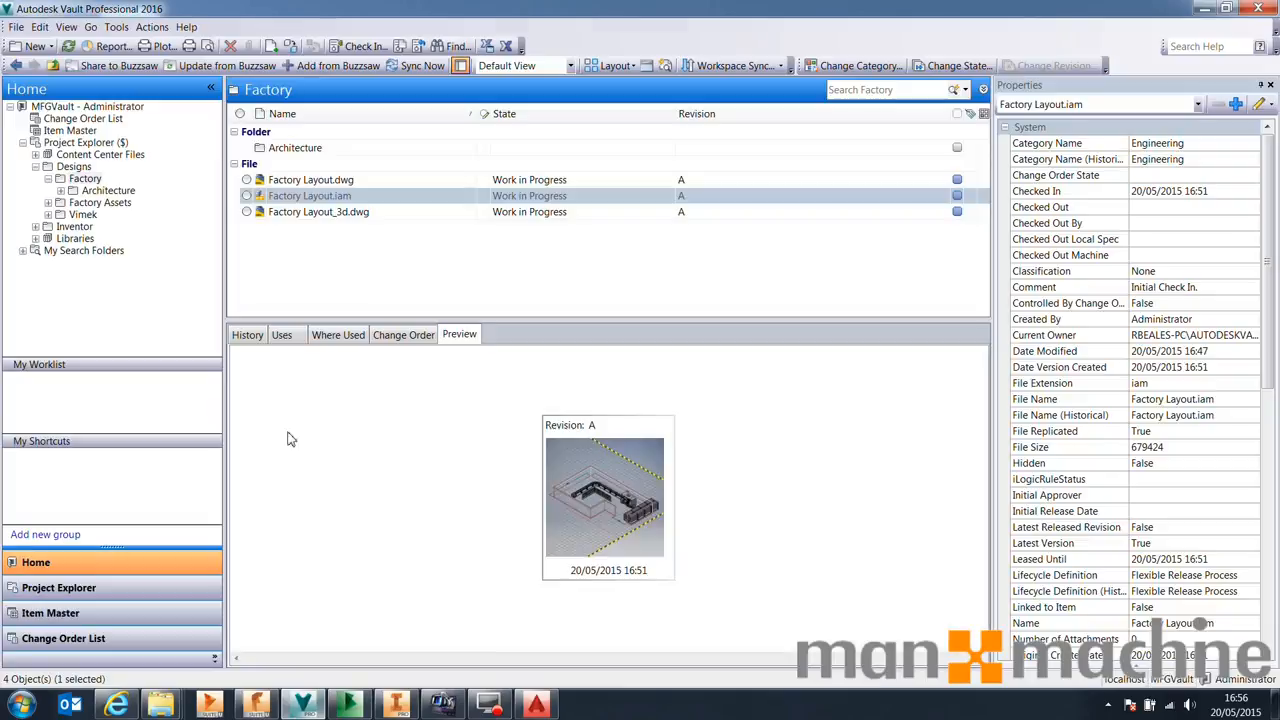
pyautogui.click(69, 46)
pyautogui.click(408, 68)
# Launch Autodesk Job Processor 2016 for Vault Professional to process queued jobs, then exit it
pyautogui.press('super')
pyautogui.write('job')
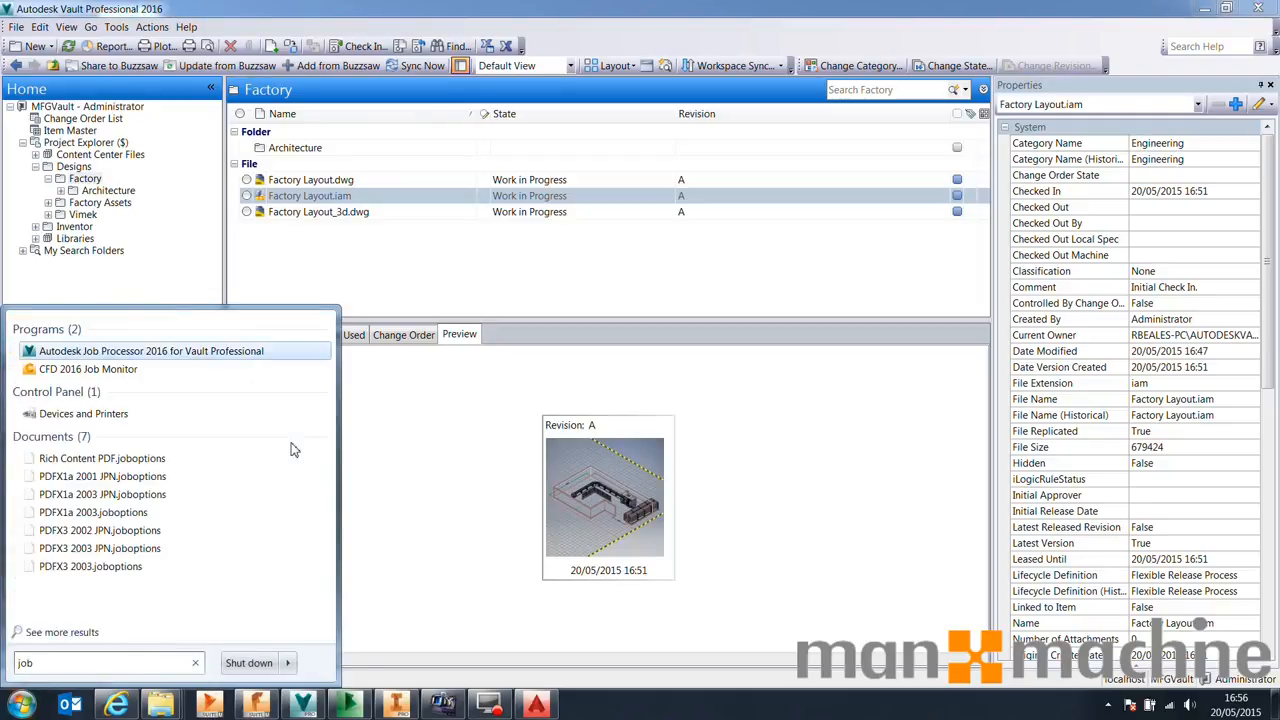
pyautogui.press('Return')
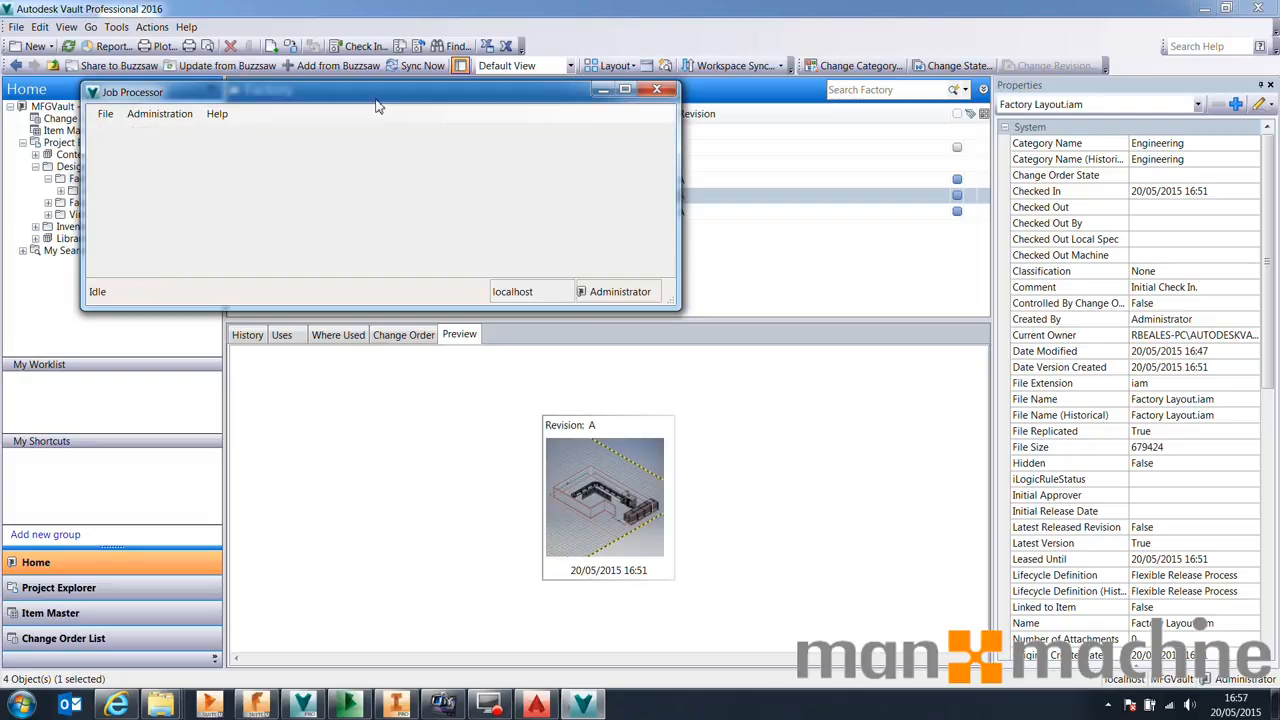
pyautogui.click(105, 113)
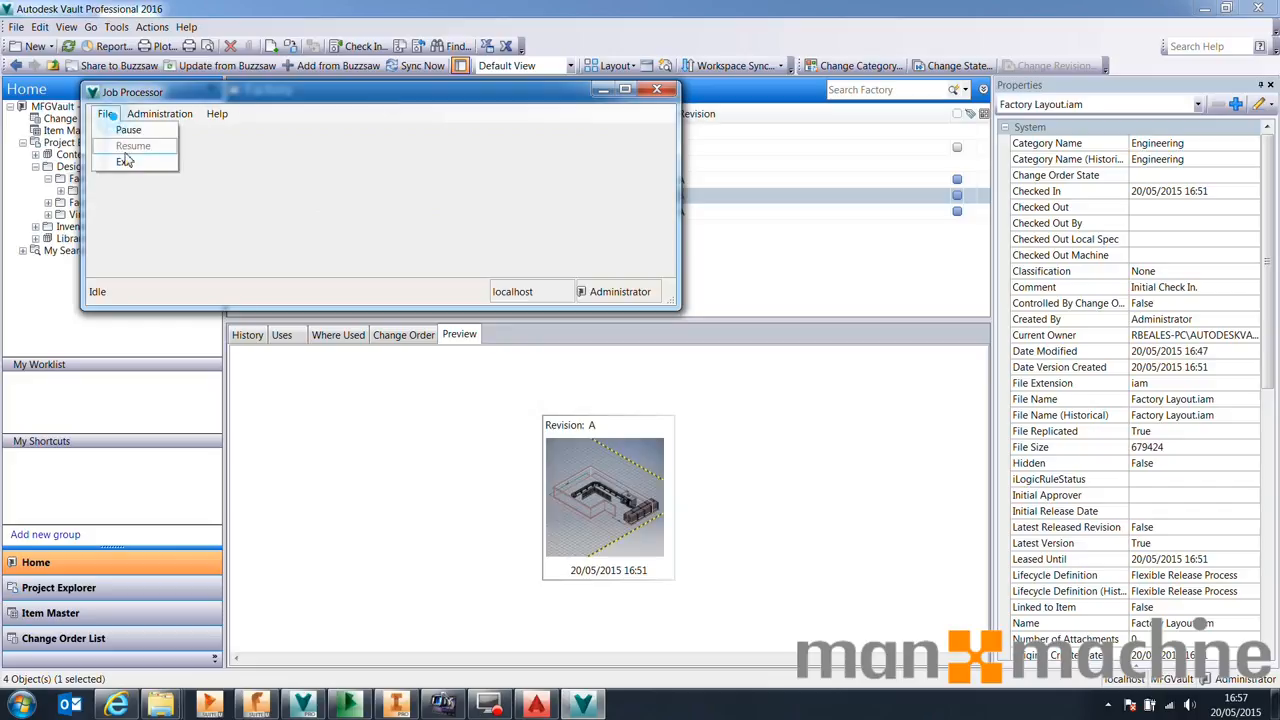
pyautogui.click(120, 160)
# Refresh Vault and inspect Architectural Layout.dwg in the Architecture folder
pyautogui.click(68, 50)
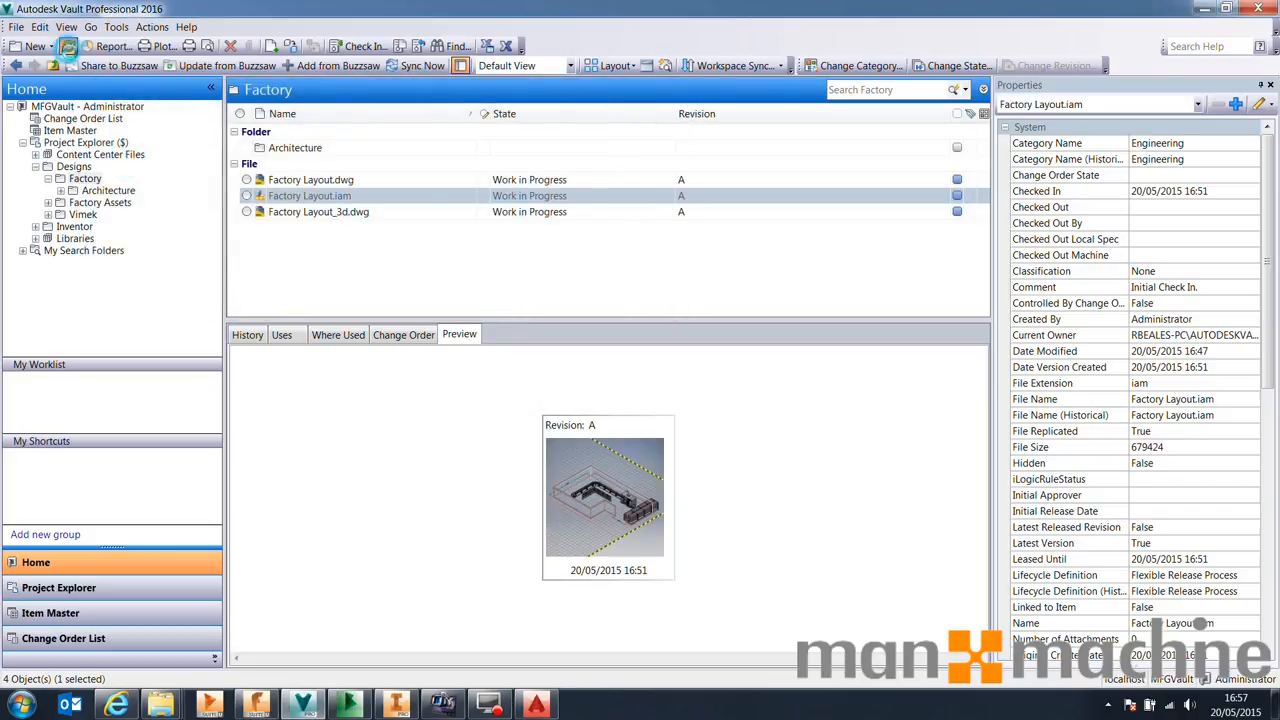
pyautogui.doubleClick(300, 147)
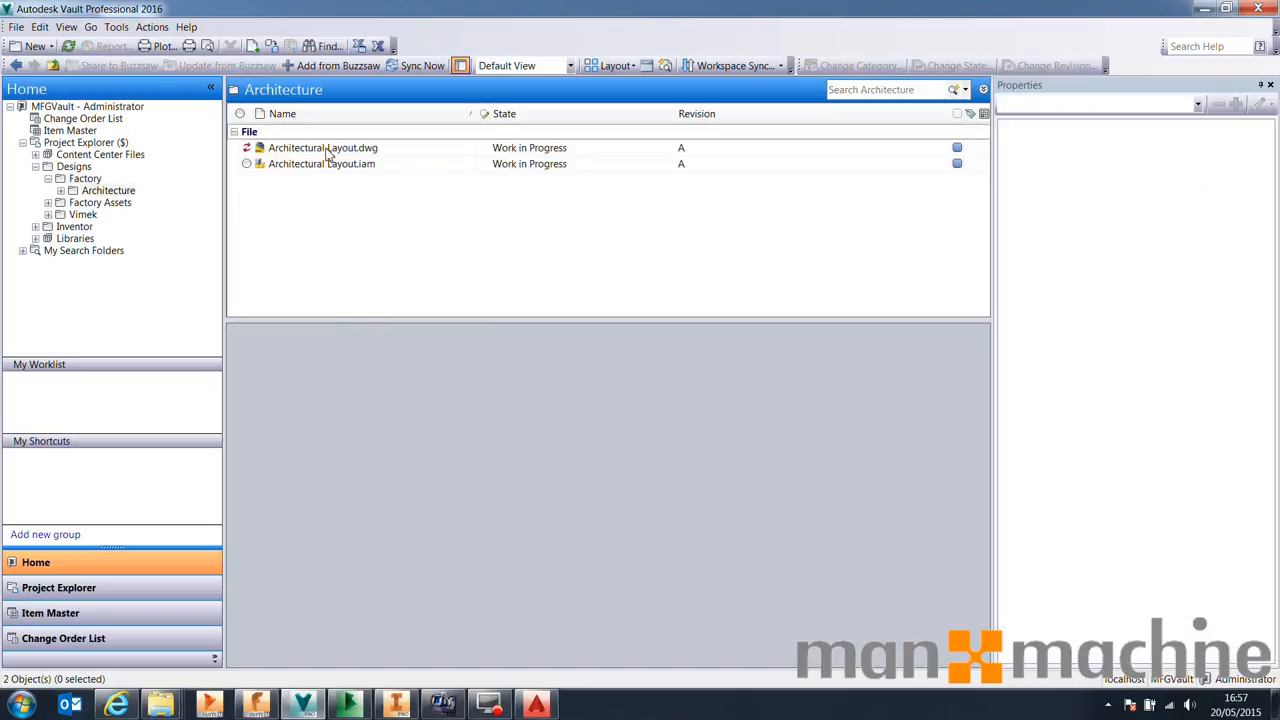
pyautogui.click(253, 148)
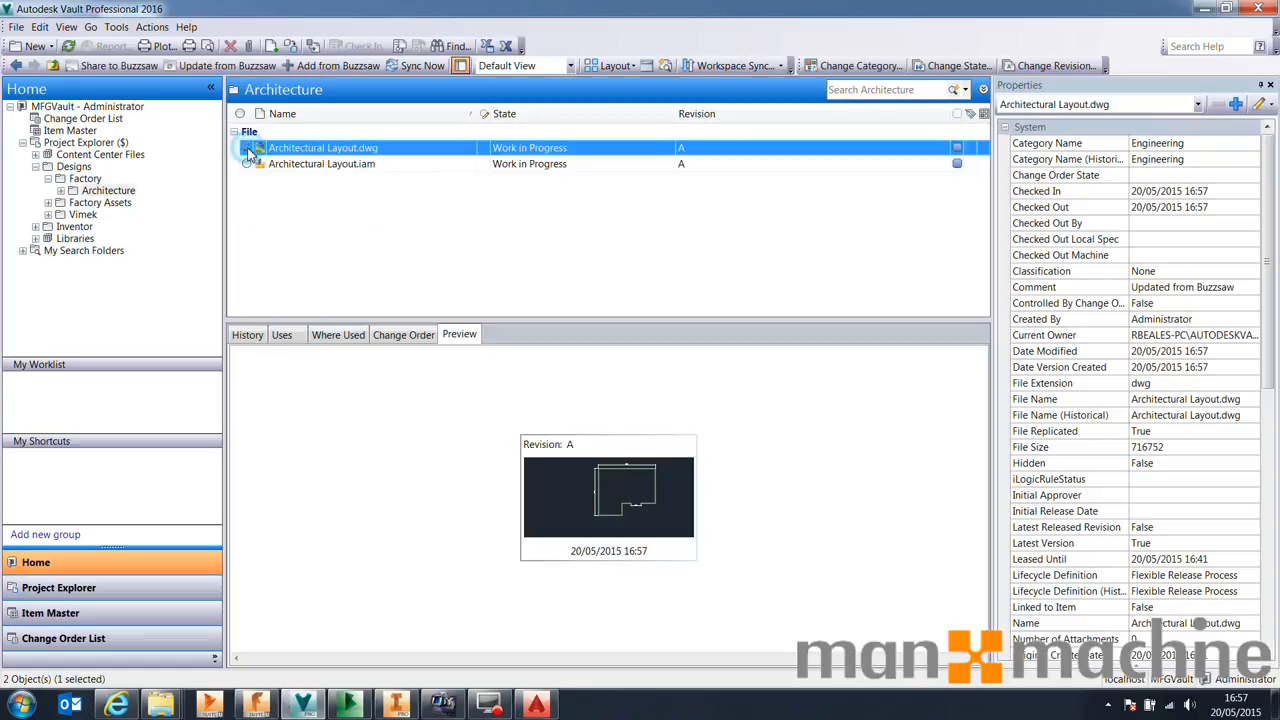
pyautogui.rightClick(270, 148)
pyautogui.click(361, 268)
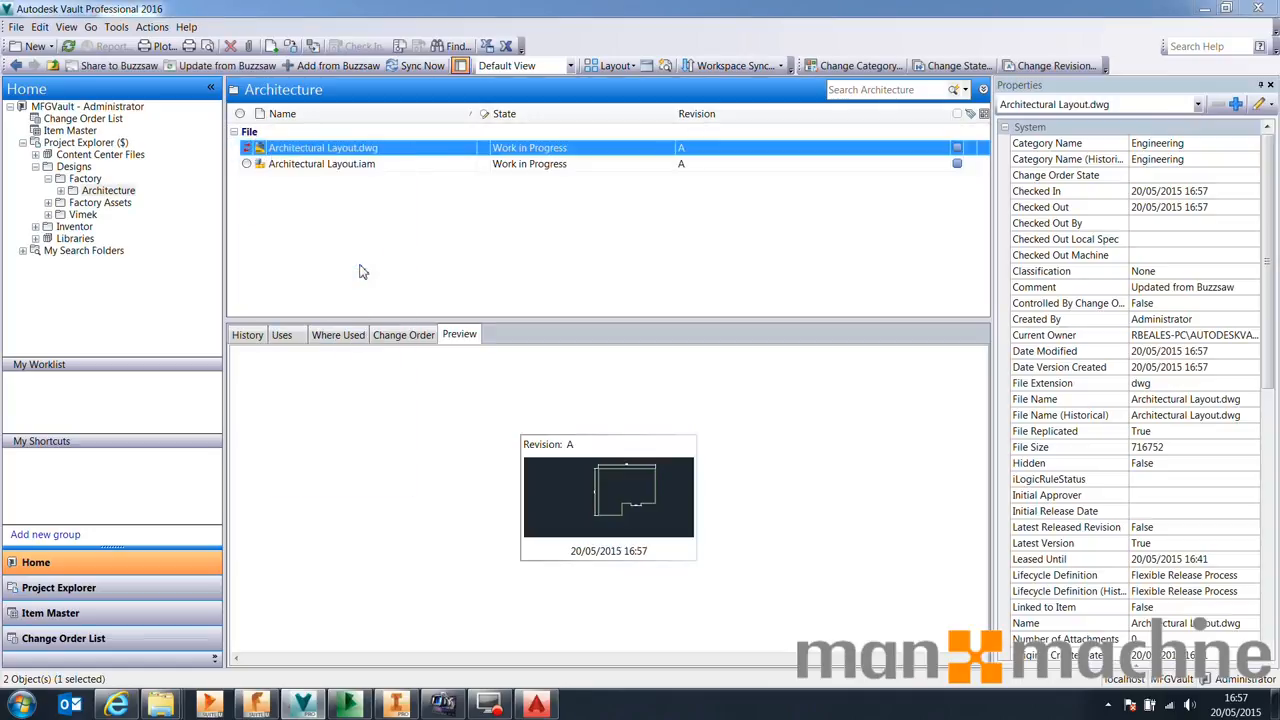
pyautogui.click(643, 252)
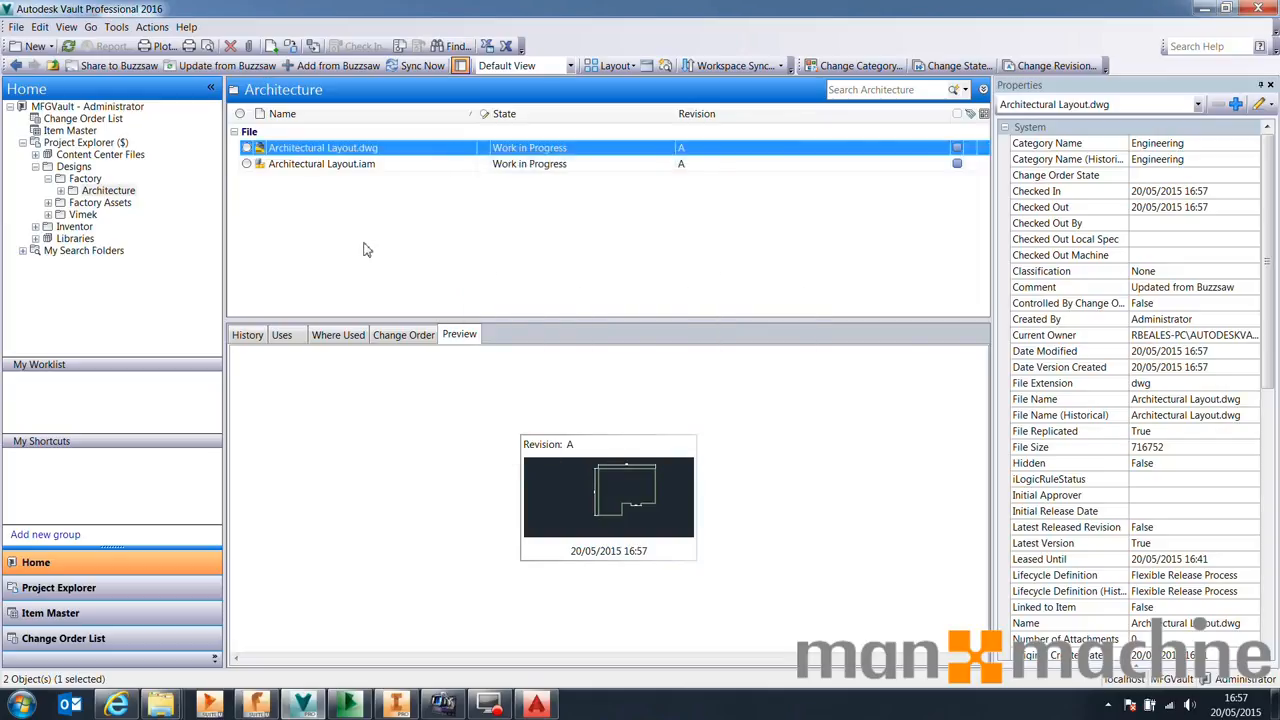
# Open Factory Layout.dwg from the Factory folder, checking it out
pyautogui.click(87, 180)
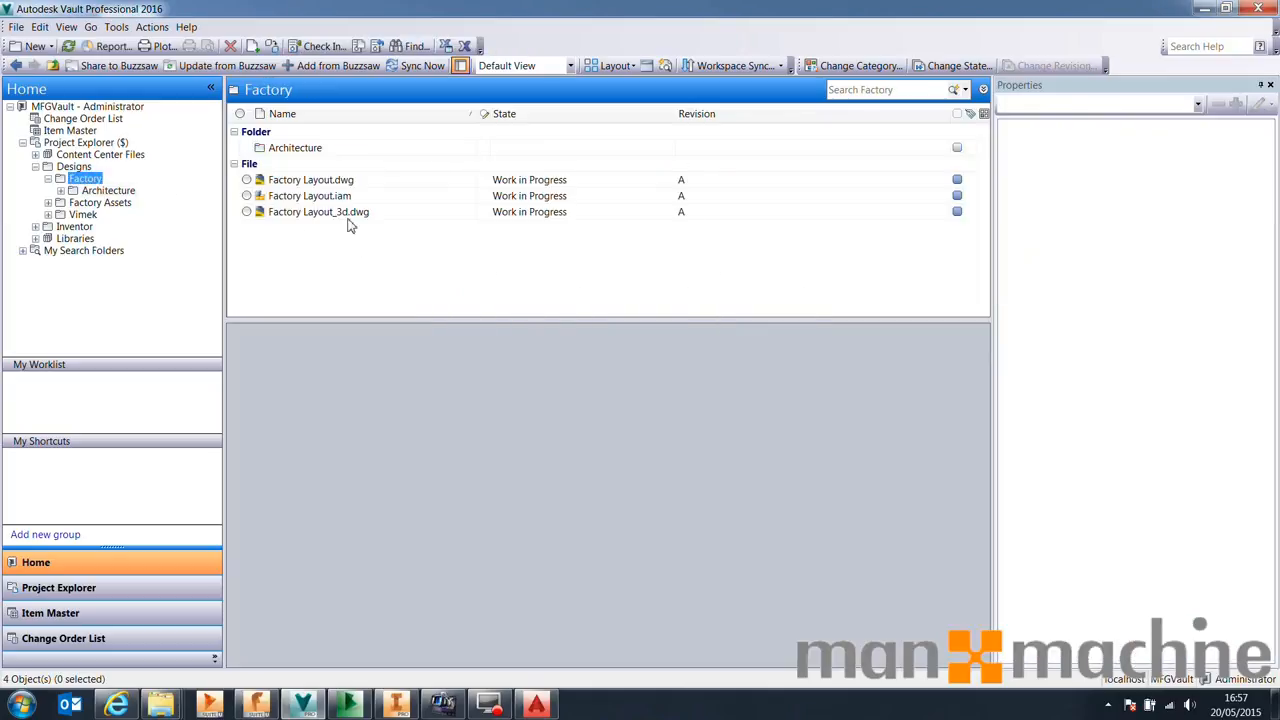
pyautogui.click(335, 182)
pyautogui.rightClick(316, 181)
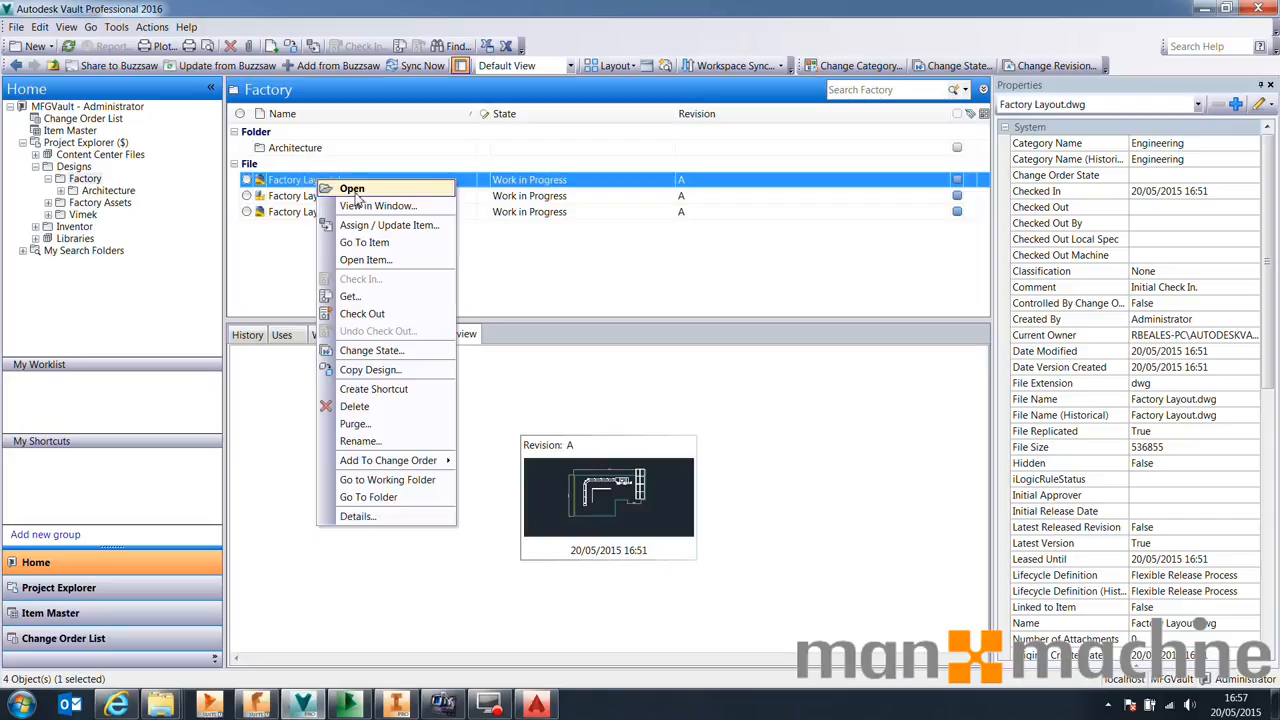
pyautogui.click(355, 194)
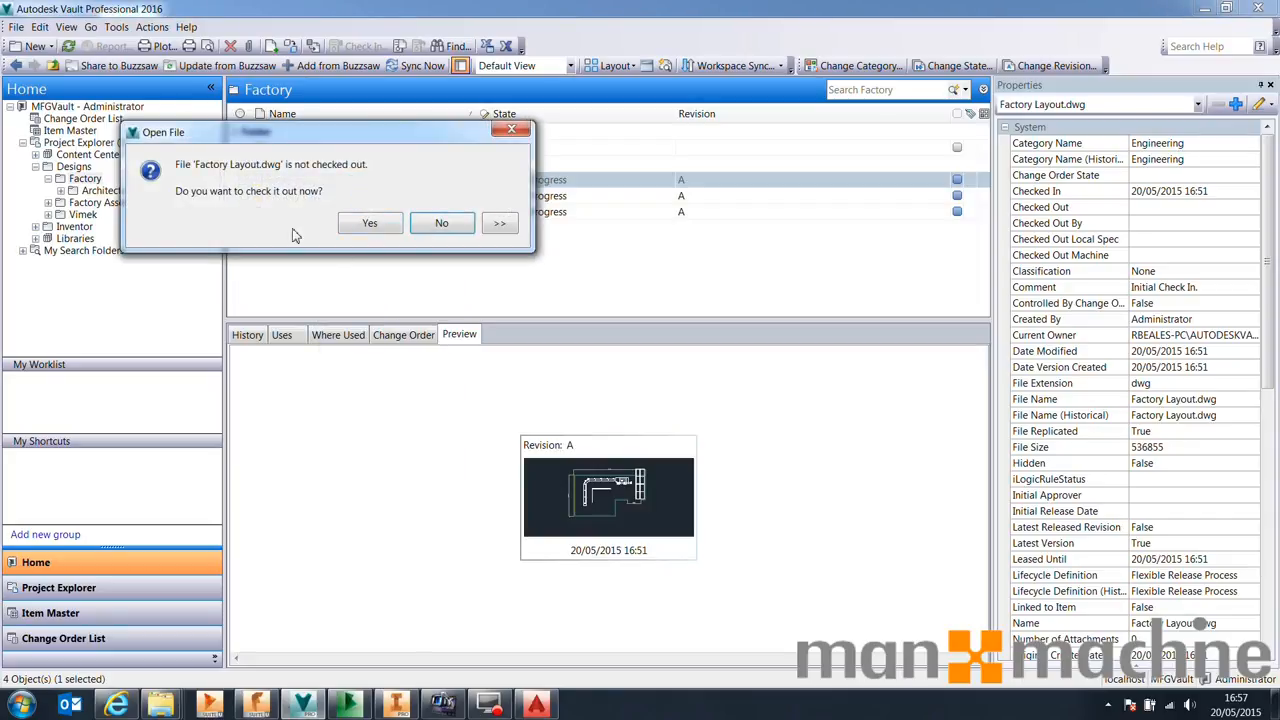
pyautogui.click(372, 225)
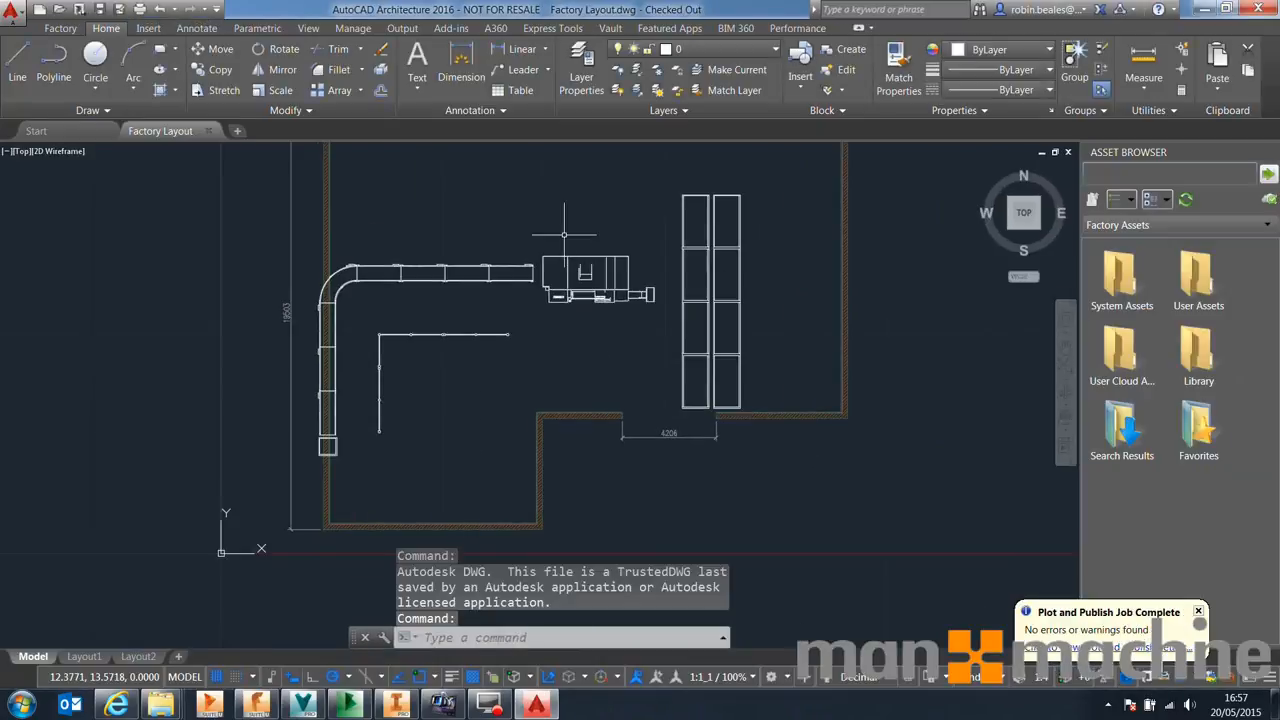
pyautogui.moveTo(541, 272)
pyautogui.mouseDown(button='middle')
pyautogui.moveTo(430, 311)
pyautogui.moveTo(446, 296)
pyautogui.mouseUp(button='middle')
pyautogui.scroll(-2, 462, 288)
pyautogui.scroll(2, 463, 287)
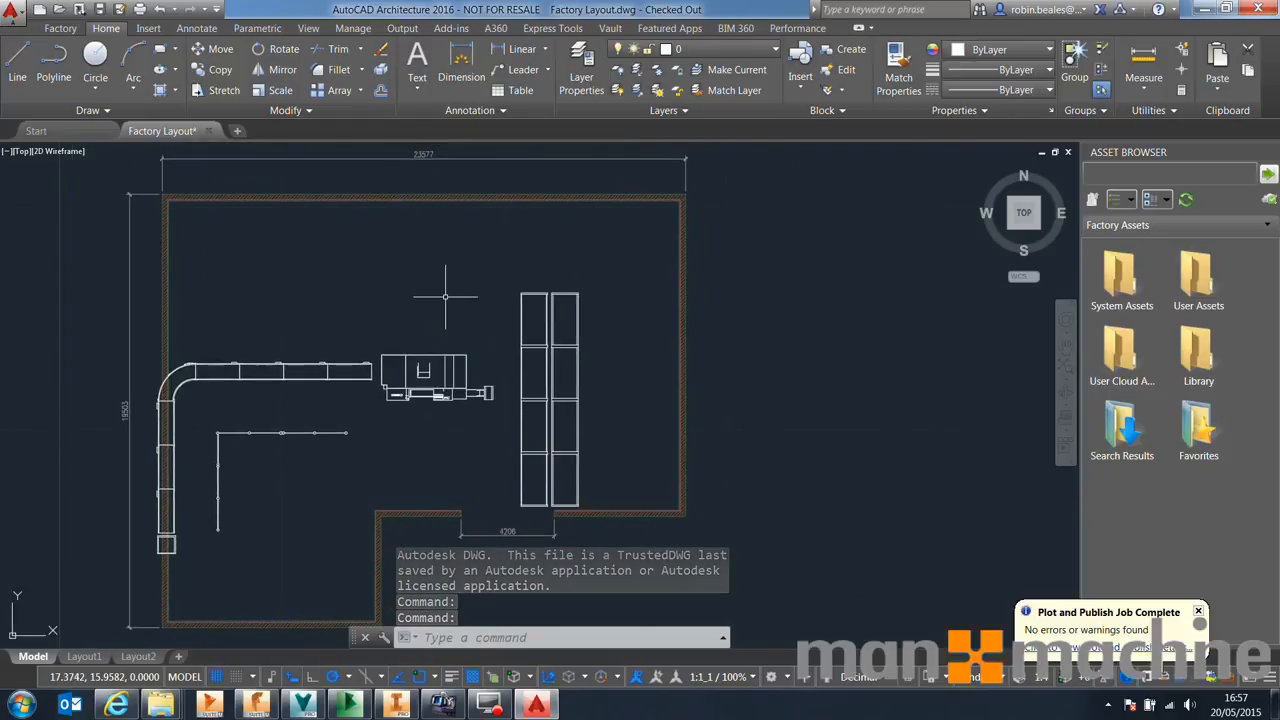
# Switch to Inventor and delete the Architectural Layout:1 component from Factory Layout.iam, checking out all files
pyautogui.click(396, 705)
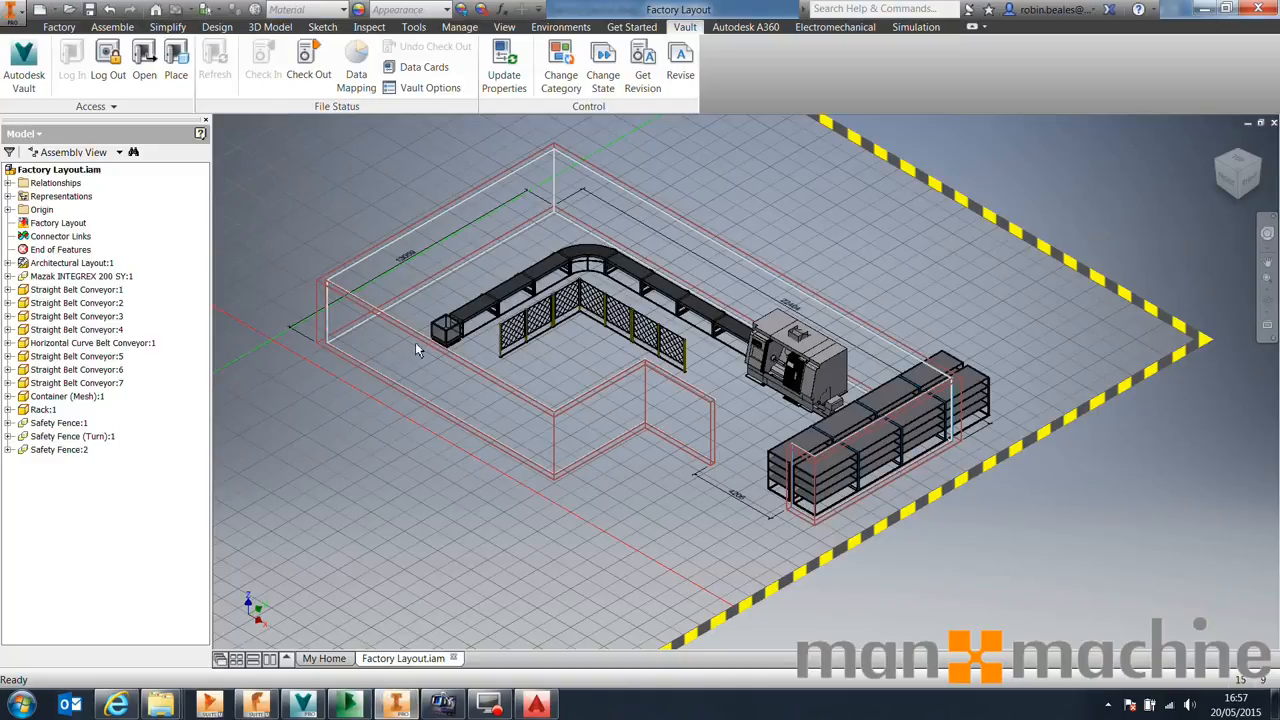
pyautogui.click(55, 223)
pyautogui.rightClick(68, 262)
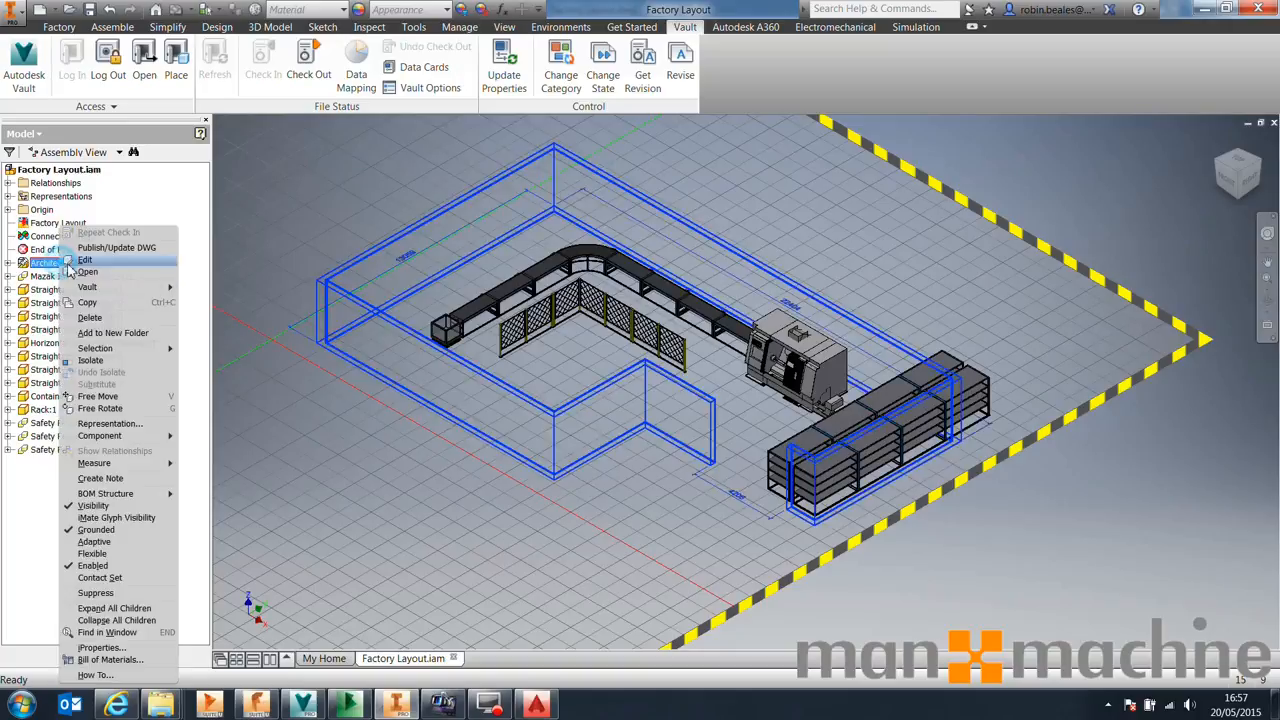
pyautogui.click(110, 318)
pyautogui.click(257, 185)
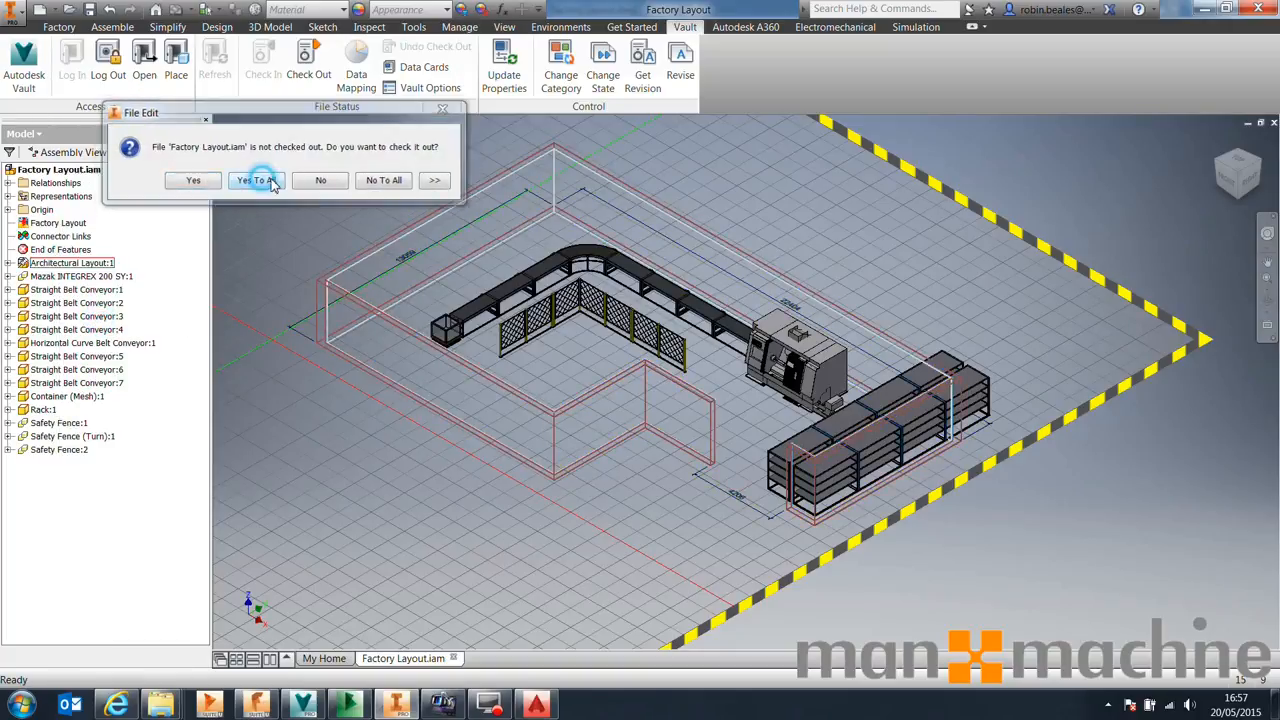
pyautogui.click(784, 412)
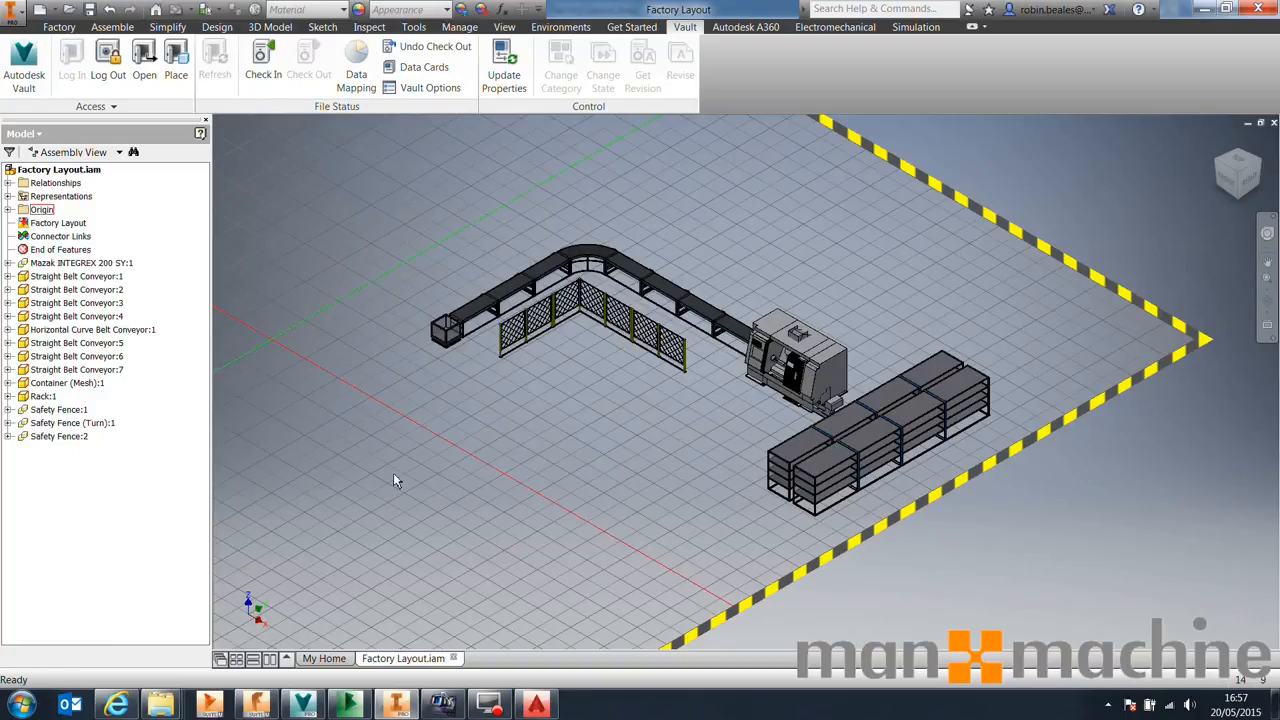
# Return to the AutoCAD drawing and move the racks to the right, close to the right wall
pyautogui.click(1200, 8)
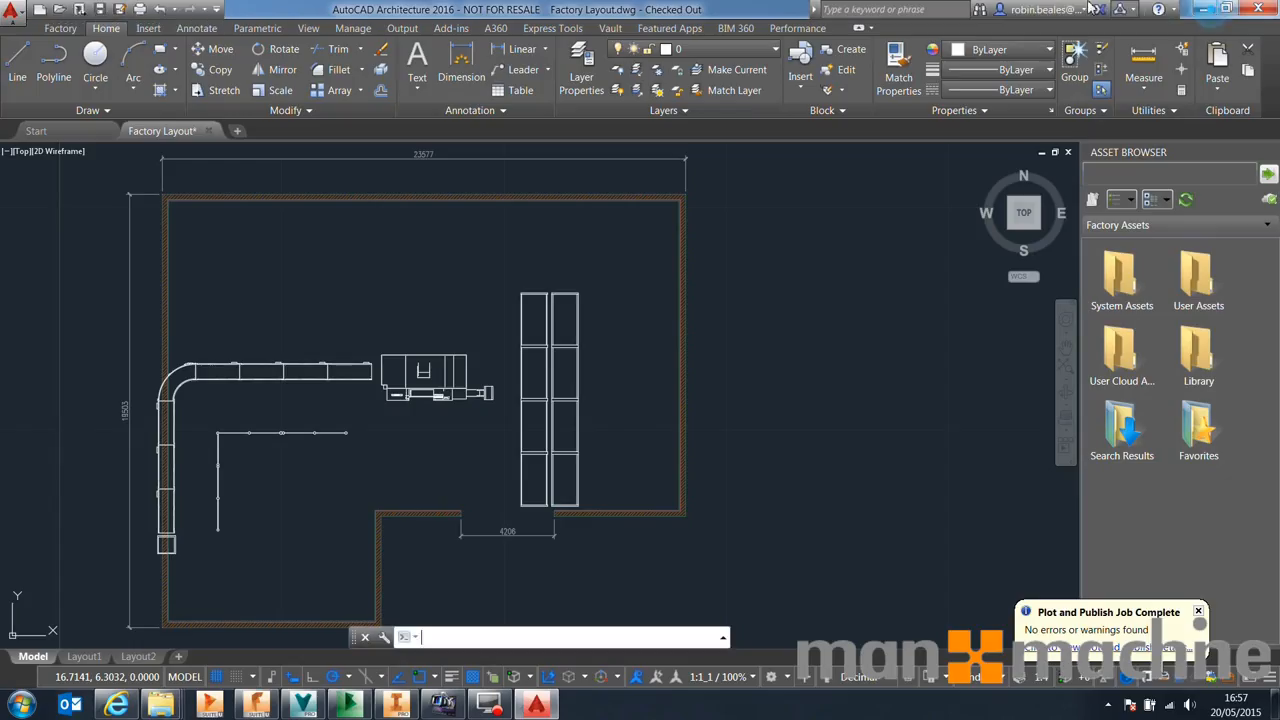
pyautogui.moveTo(271, 447); pyautogui.dragTo(303, 430, button='middle')
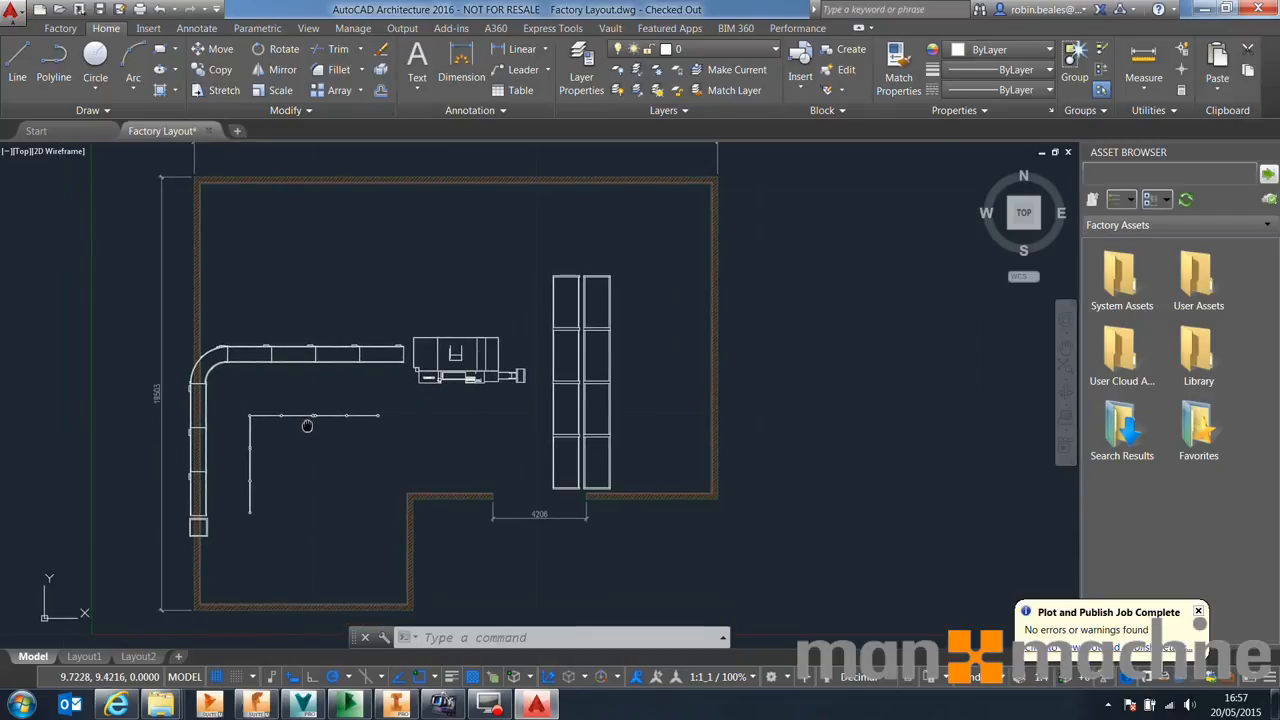
pyautogui.click(640, 480)
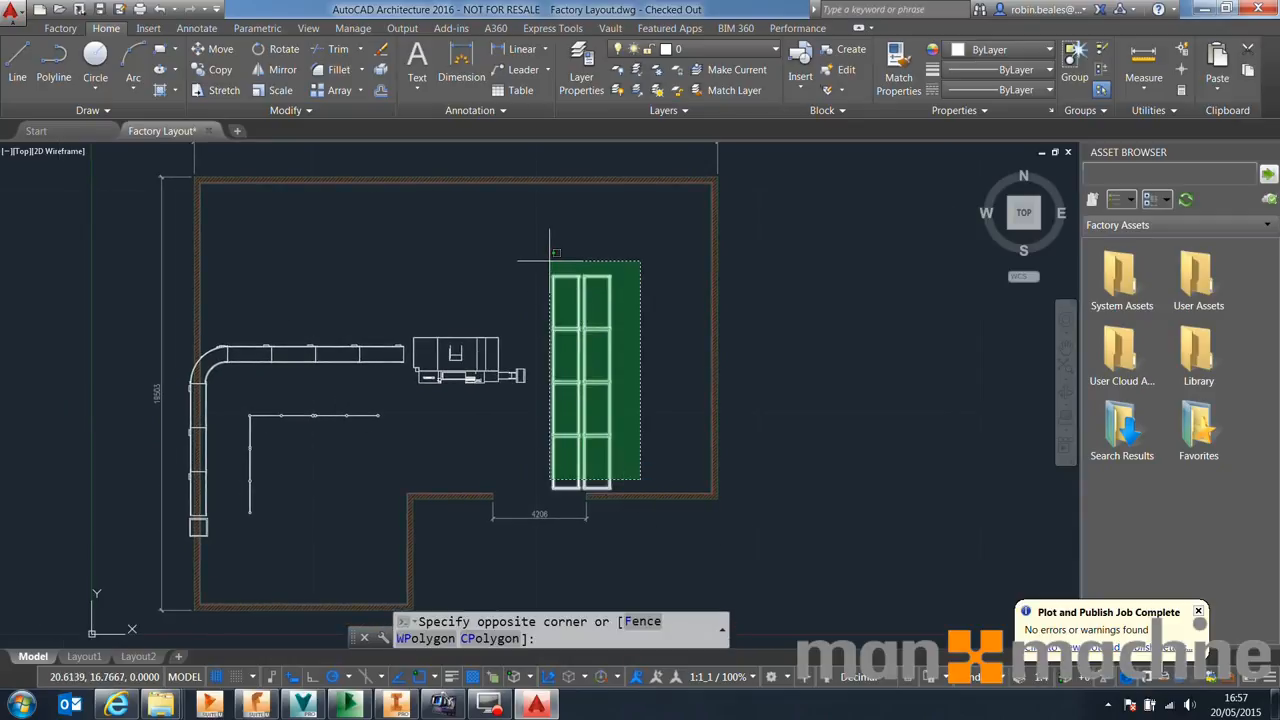
pyautogui.click(544, 263)
pyautogui.write('m')
pyautogui.press('Return')
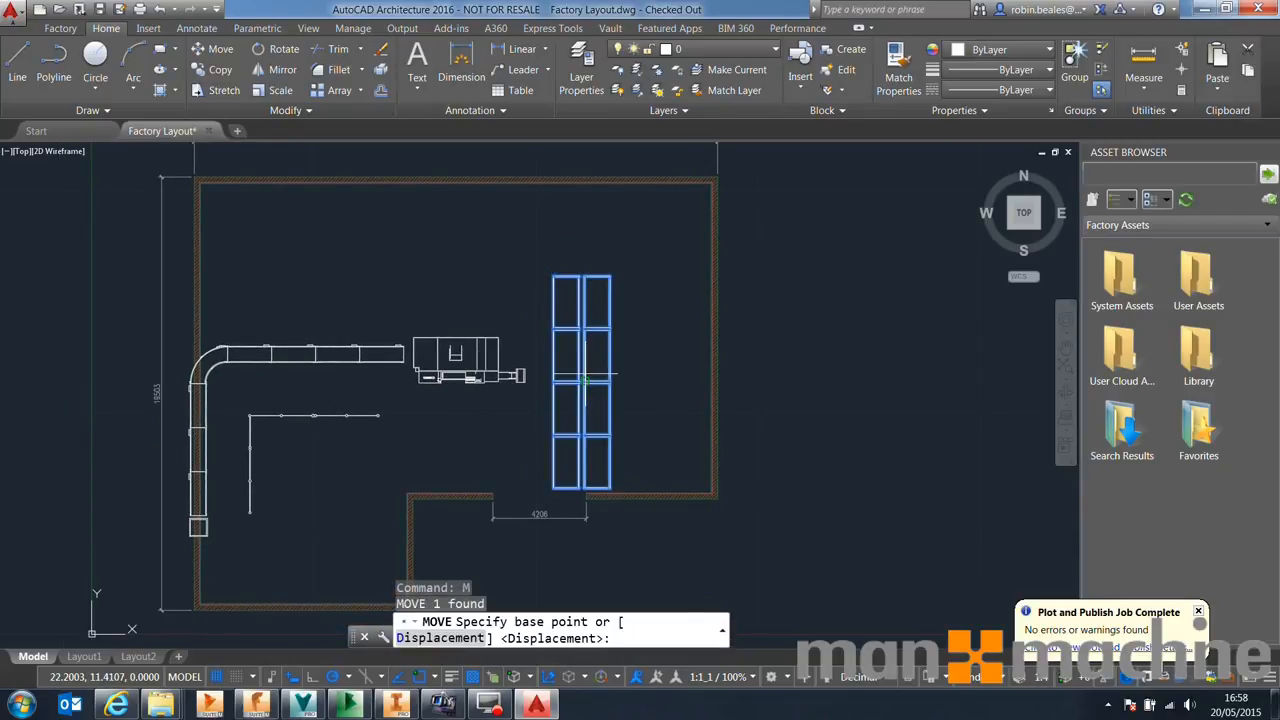
pyautogui.click(583, 381)
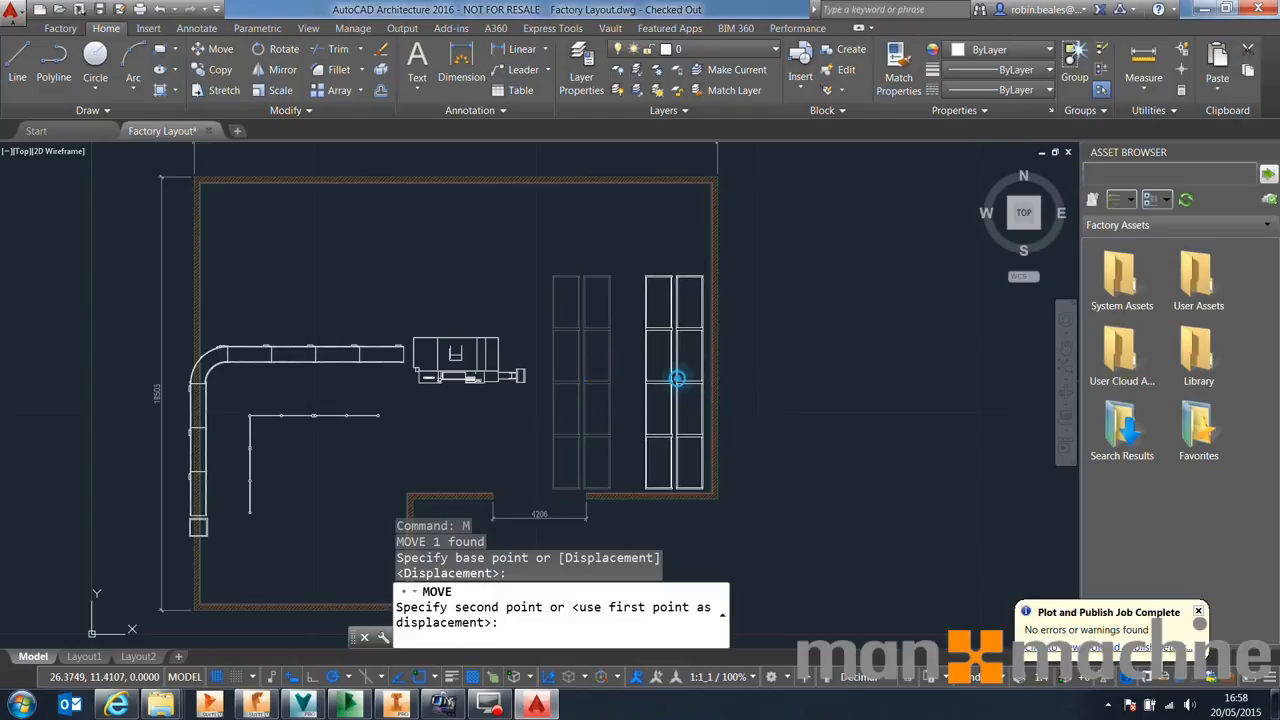
pyautogui.click(687, 368)
# Move the conveyors and the machine up and right toward the top wall of the new layout
pyautogui.click(584, 406)
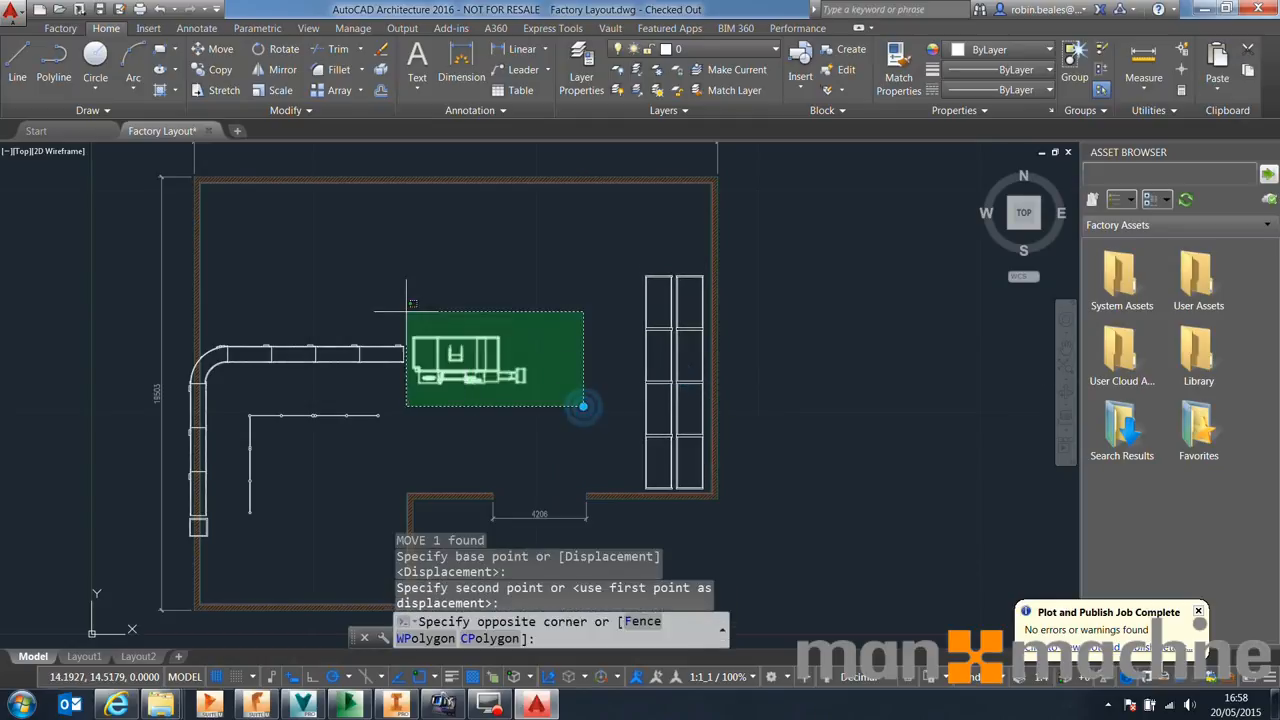
pyautogui.click(206, 258)
pyautogui.moveTo(228, 414); pyautogui.dragTo(260, 364, button='middle')
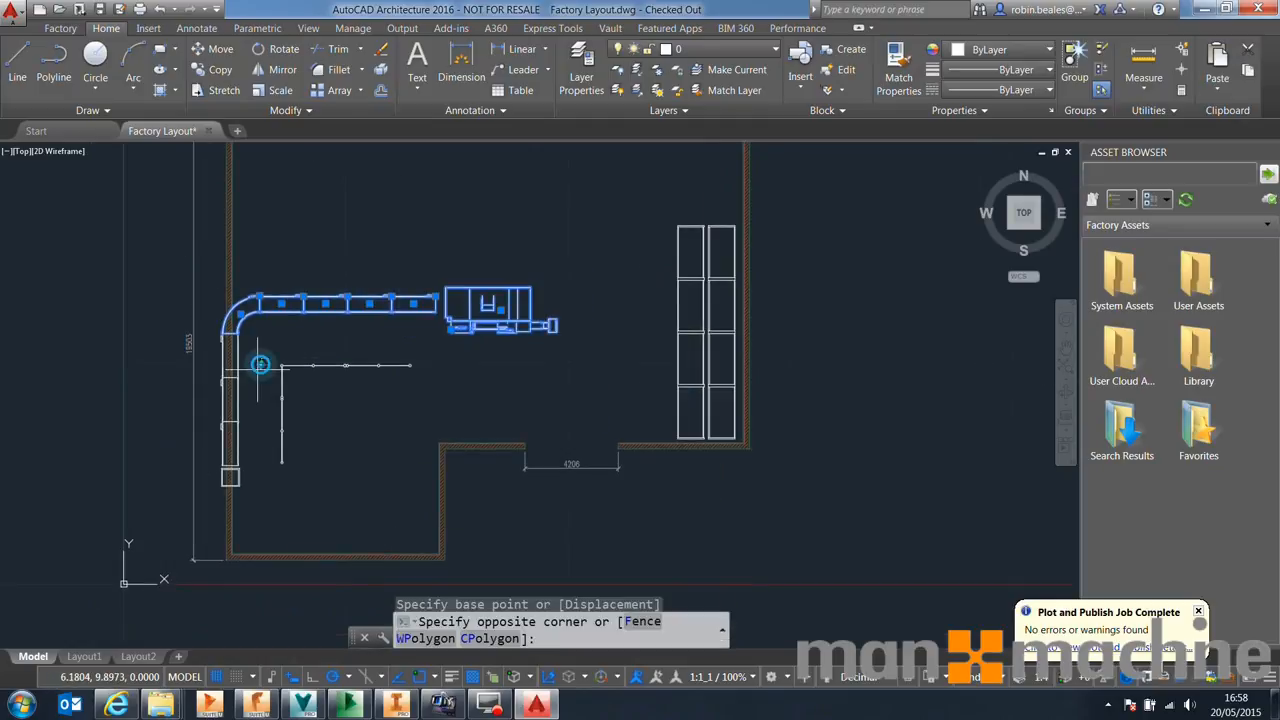
pyautogui.click(236, 483)
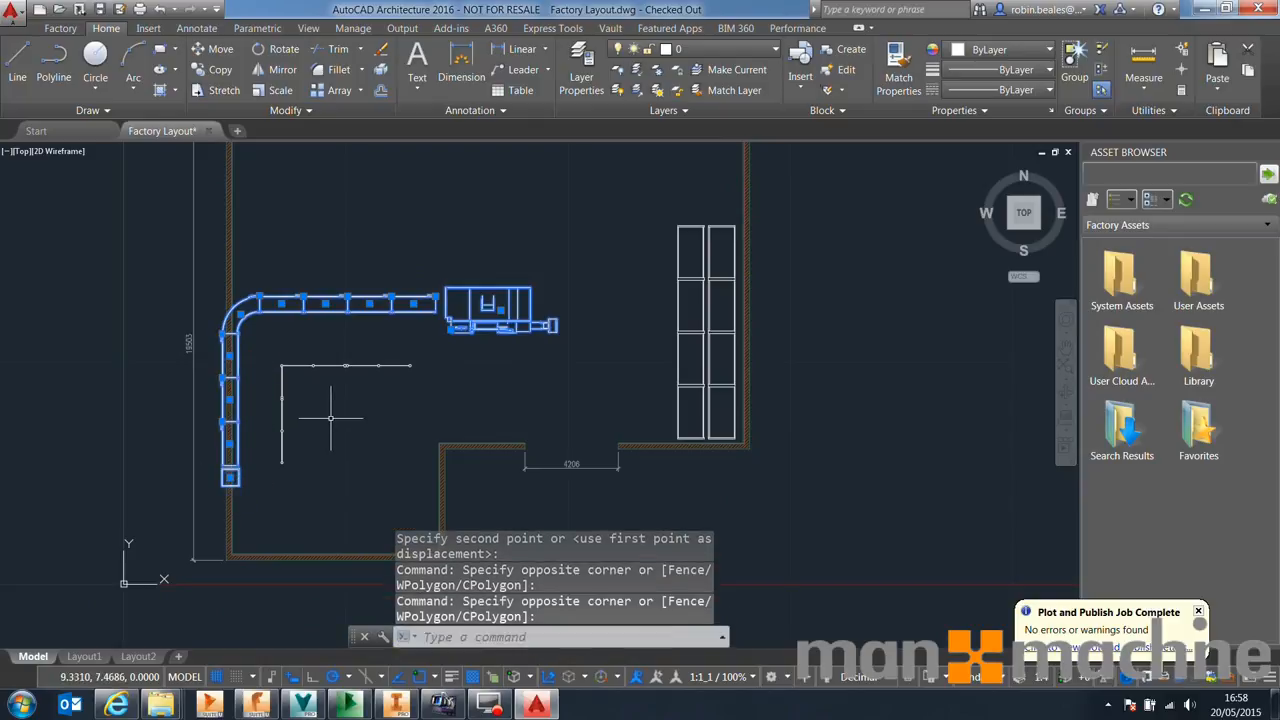
pyautogui.write('m')
pyautogui.press('Return')
pyautogui.click(510, 289)
pyautogui.moveTo(516, 264); pyautogui.dragTo(521, 359, button='middle')
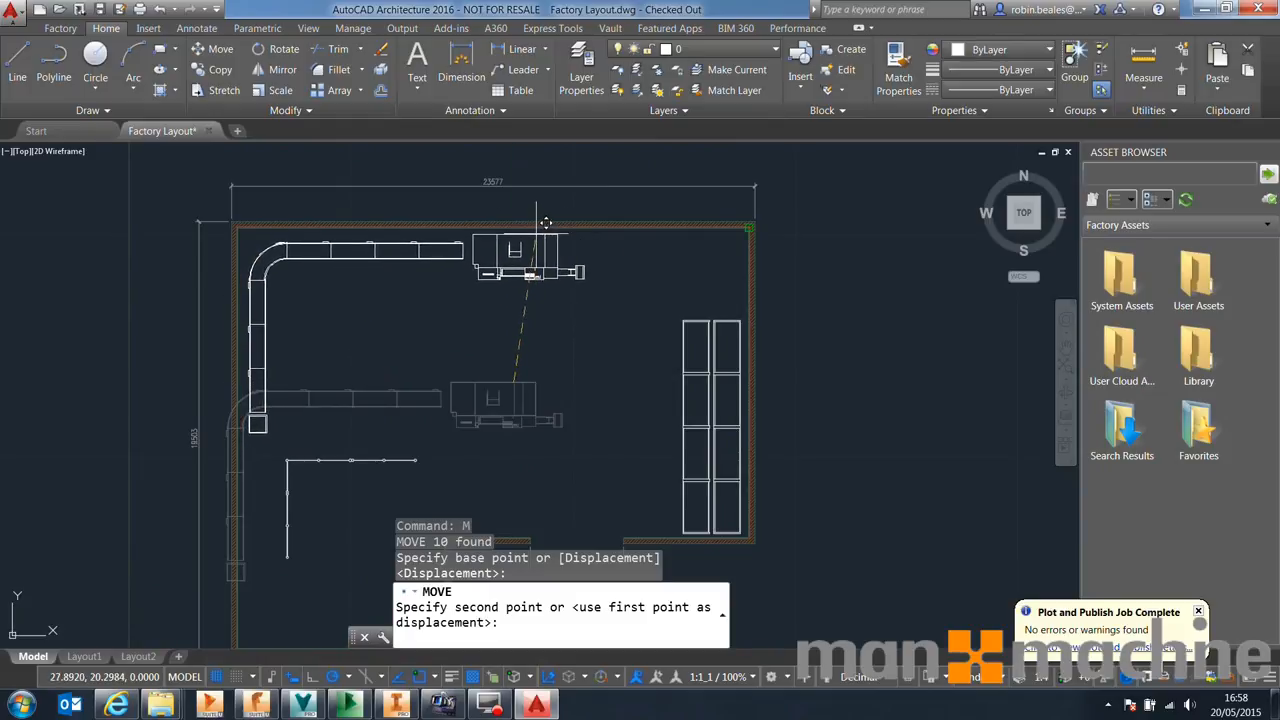
pyautogui.click(757, 219)
# Move the conveyors and machine left along the top wall so they sit inside the building
pyautogui.click(715, 295)
pyautogui.click(443, 243)
pyautogui.click(518, 318)
pyautogui.click(468, 410)
pyautogui.write('m')
pyautogui.press('Return')
pyautogui.click(608, 283)
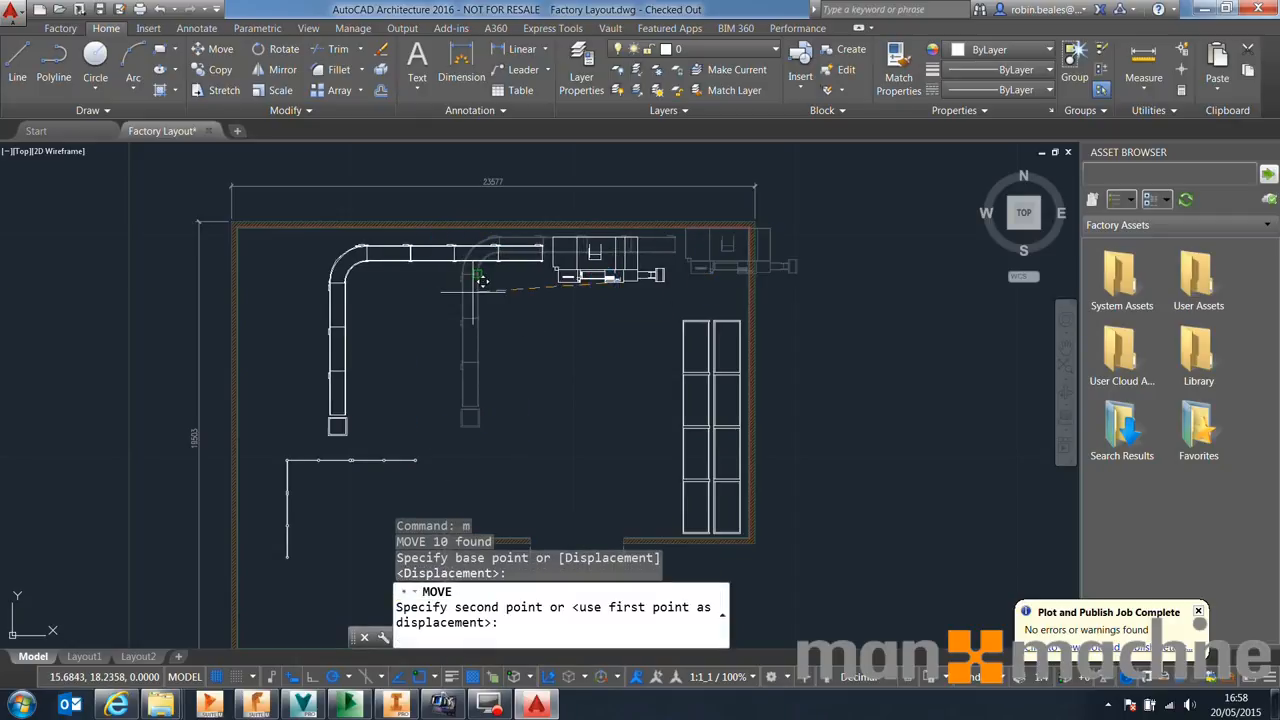
pyautogui.click(404, 283)
pyautogui.moveTo(452, 478); pyautogui.dragTo(506, 413, button='middle')
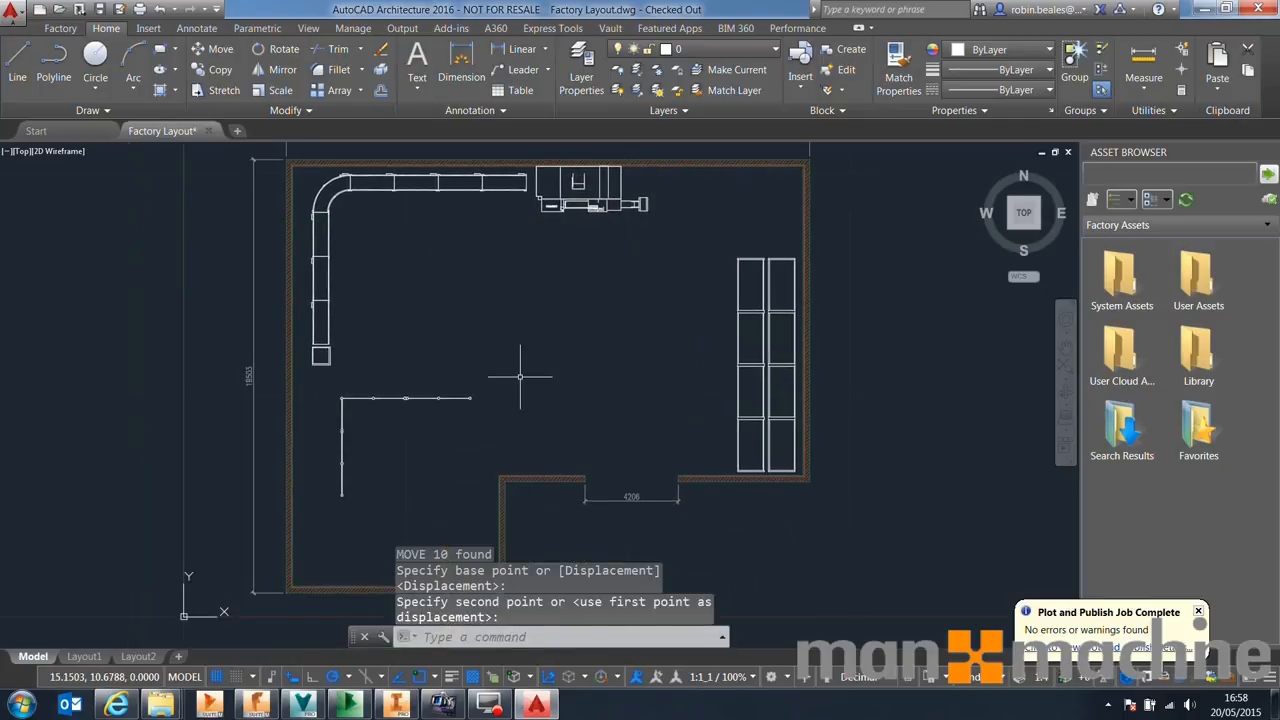
# Move the L-shaped safety fence up so its corner sits just below the conveyor
pyautogui.click(520, 376)
pyautogui.click(342, 465)
pyautogui.write('m')
pyautogui.press('Return')
pyautogui.click(470, 398)
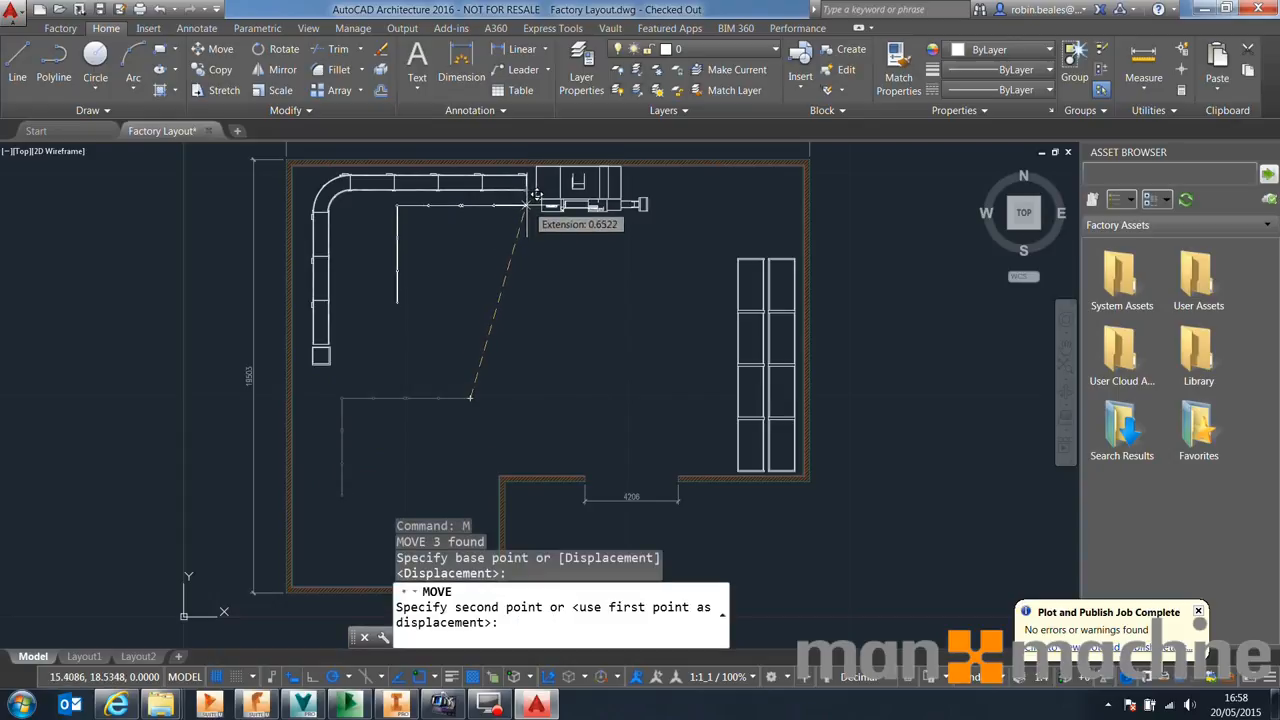
pyautogui.click(523, 205)
pyautogui.scroll(6, 400, 237)
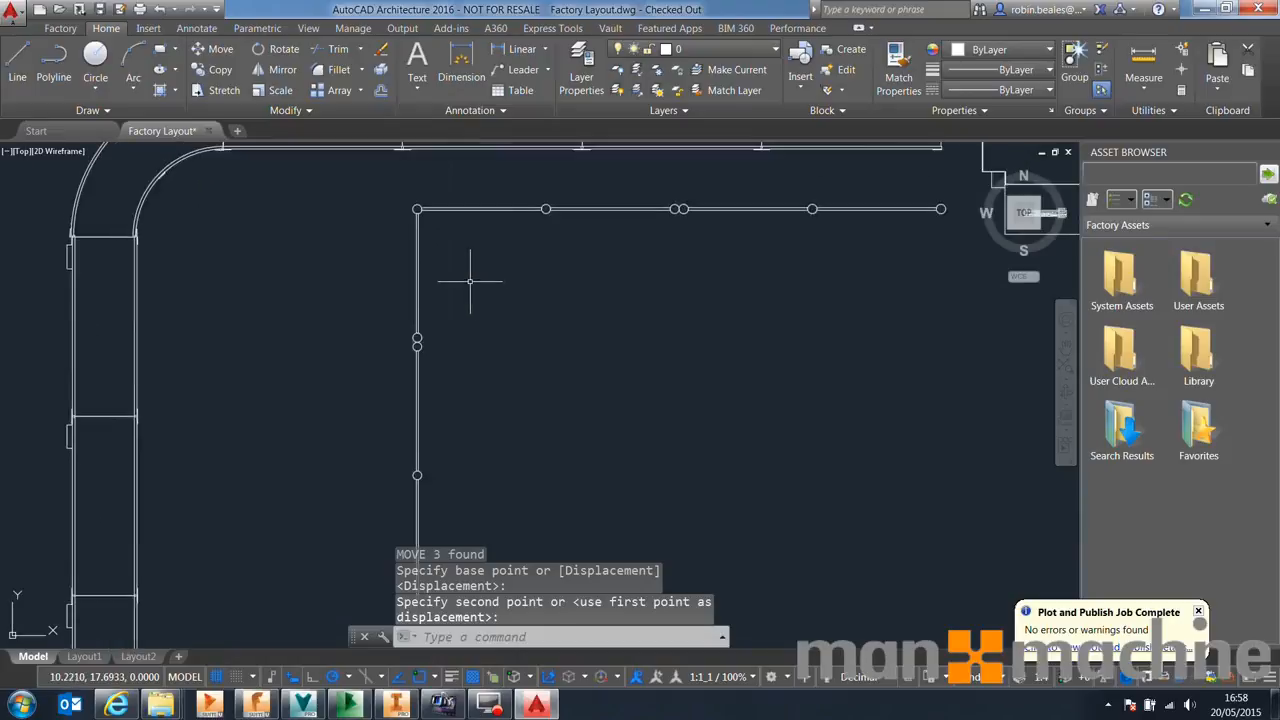
pyautogui.scroll(-4, 466, 277)
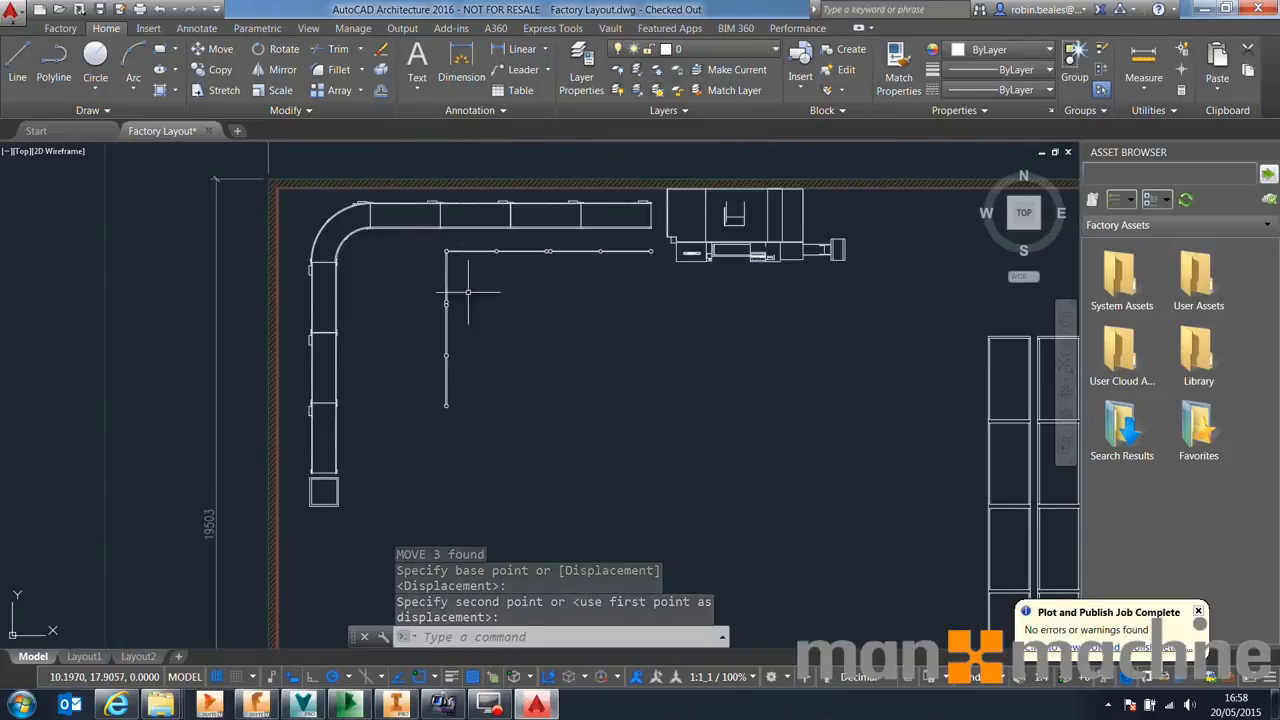
pyautogui.click(469, 386)
pyautogui.click(393, 442)
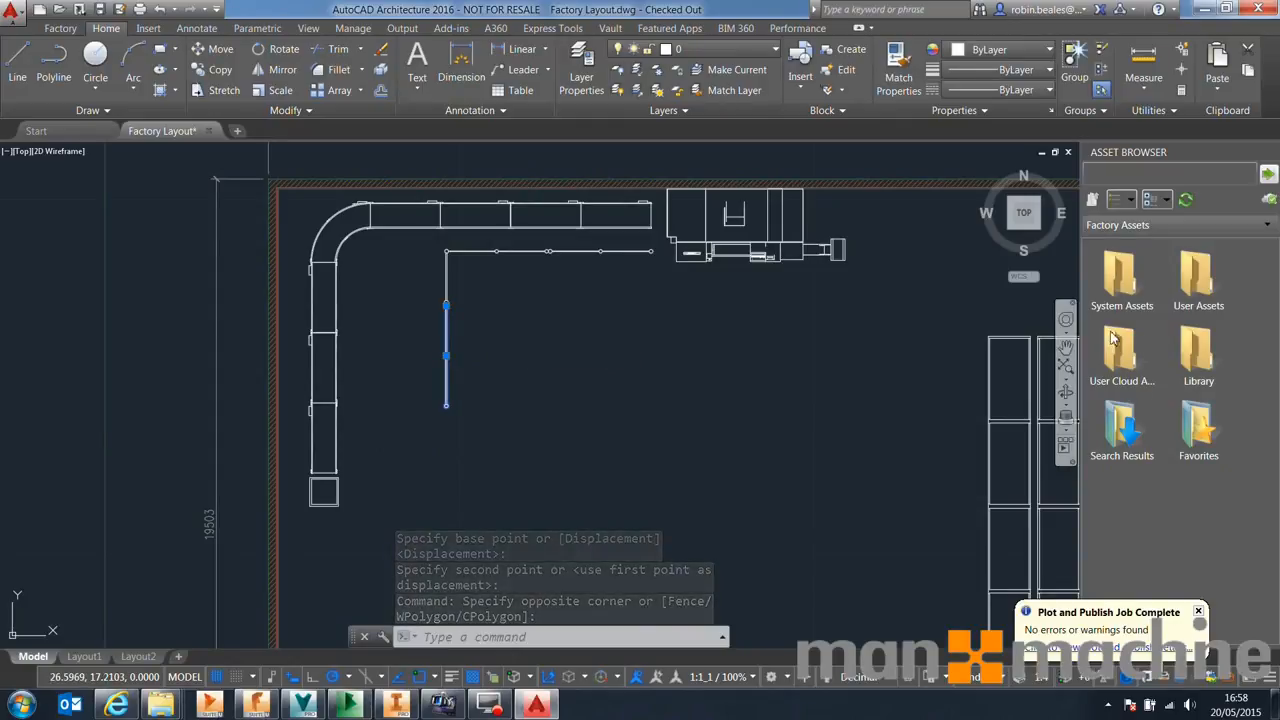
pyautogui.doubleClick(1137, 290)
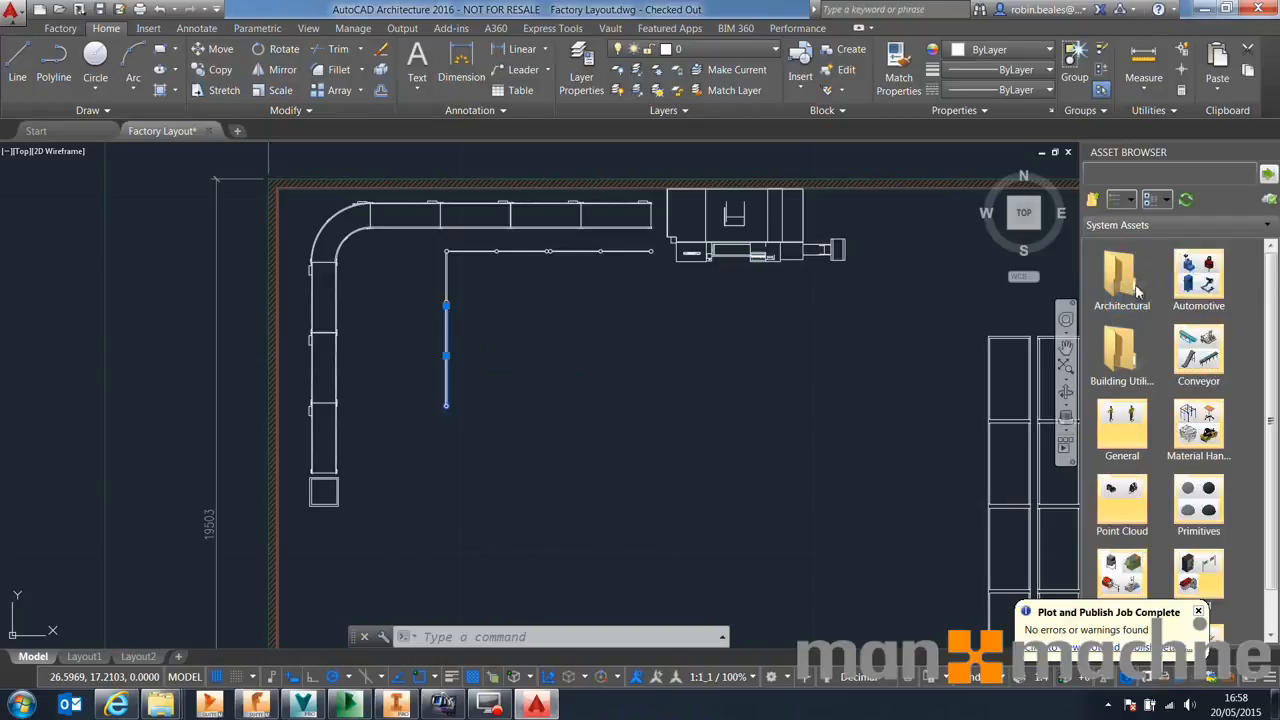
pyautogui.scroll(-2, 1257, 417)
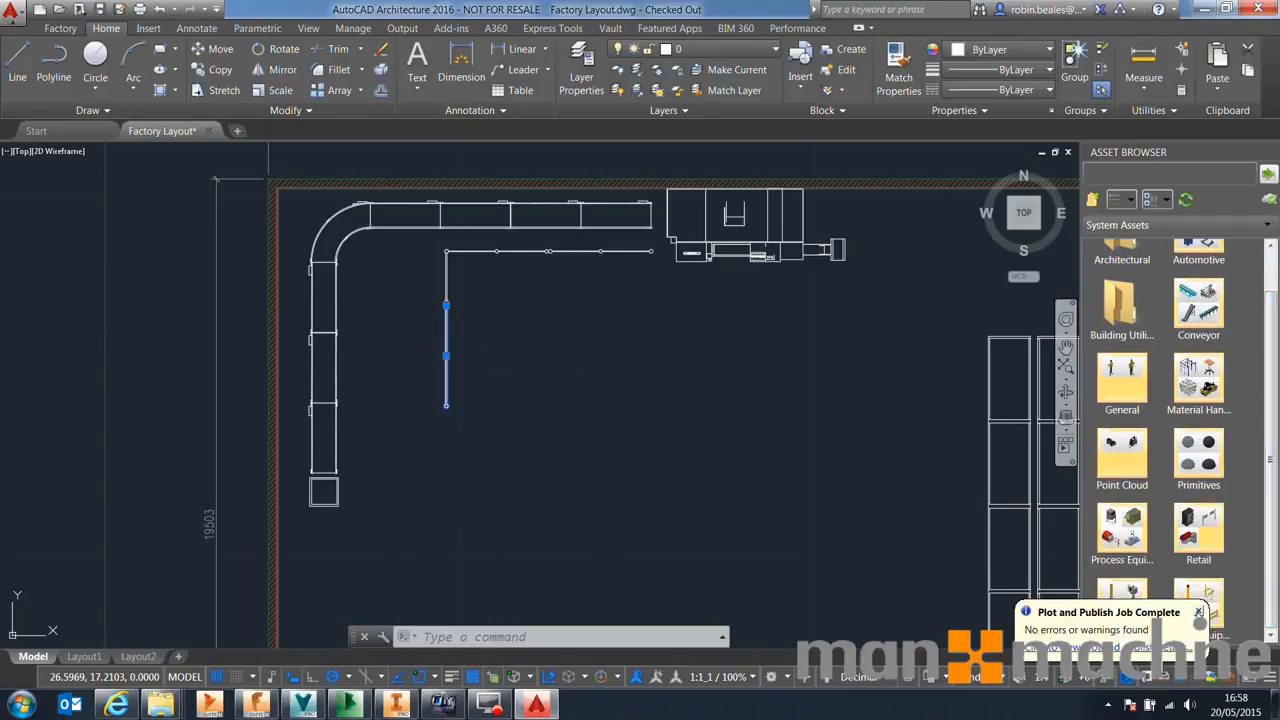
pyautogui.press('Escape')
# Copy a vertical safety fence segment with a base point and paste it below to extend the fence downward
pyautogui.click(500, 345)
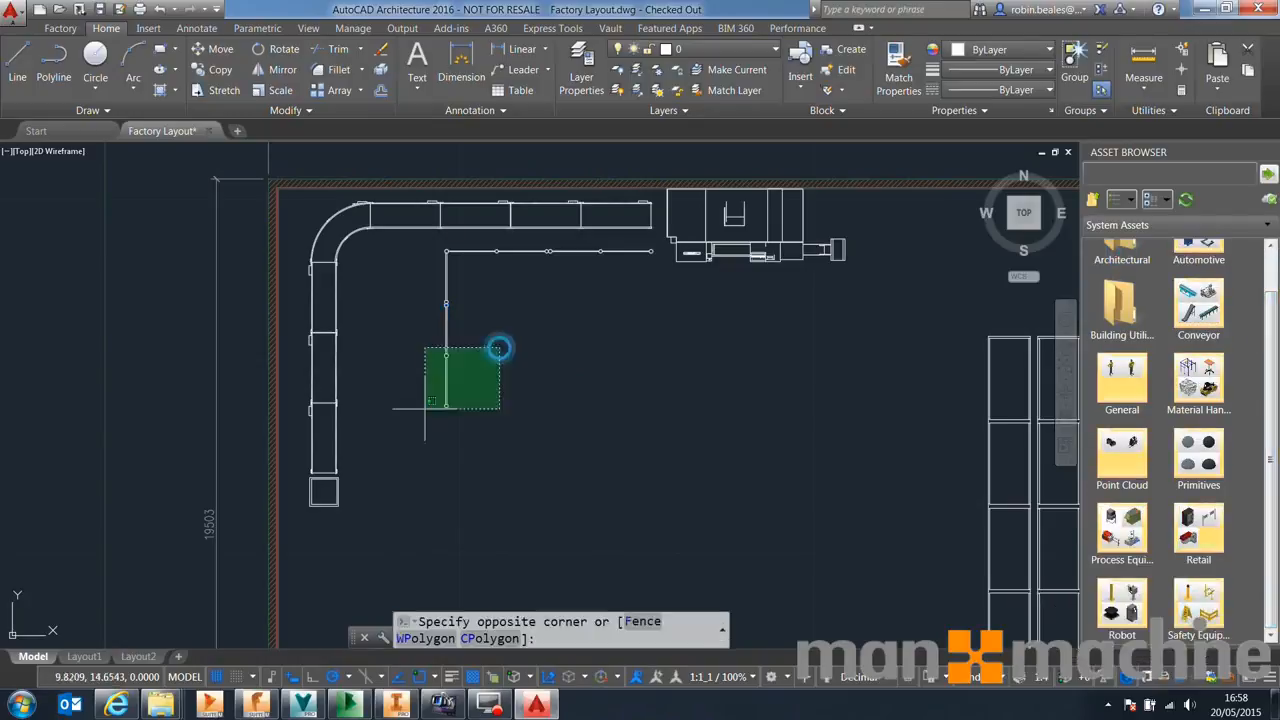
pyautogui.click(411, 424)
pyautogui.hotkey('ctrl', 'shift', 'c')
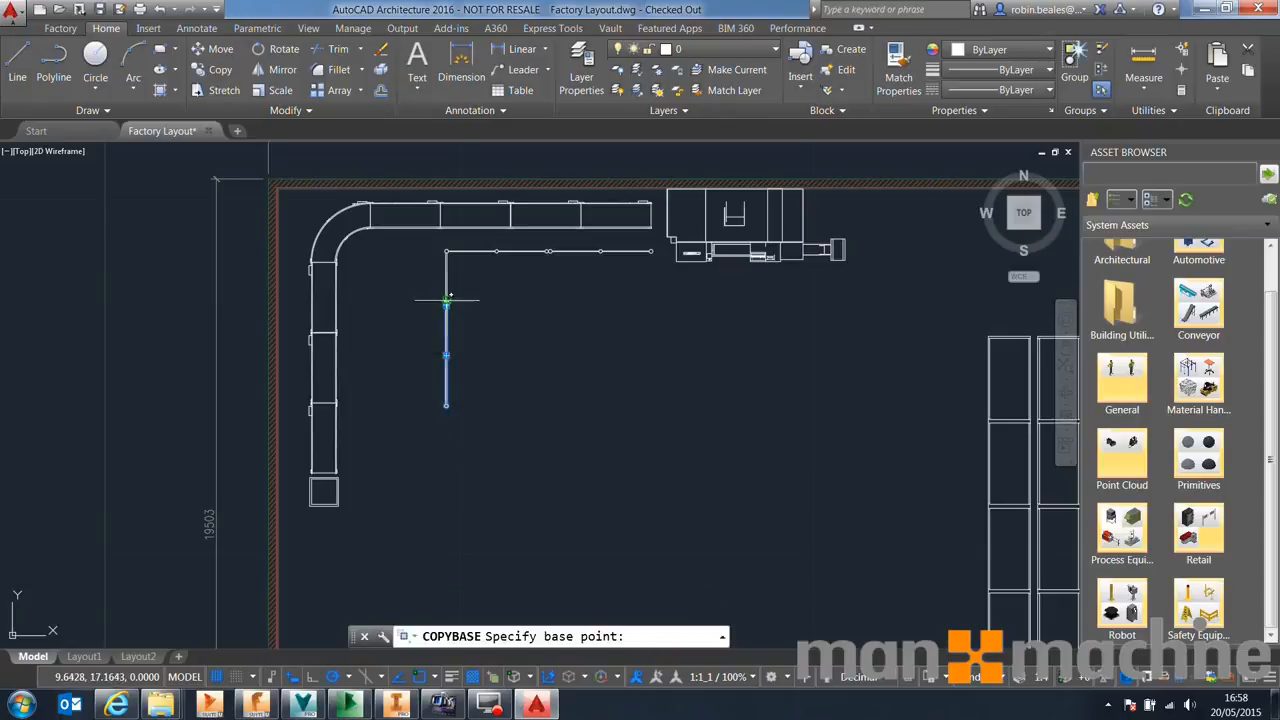
pyautogui.click(446, 305)
pyautogui.hotkey('ctrl', 'v')
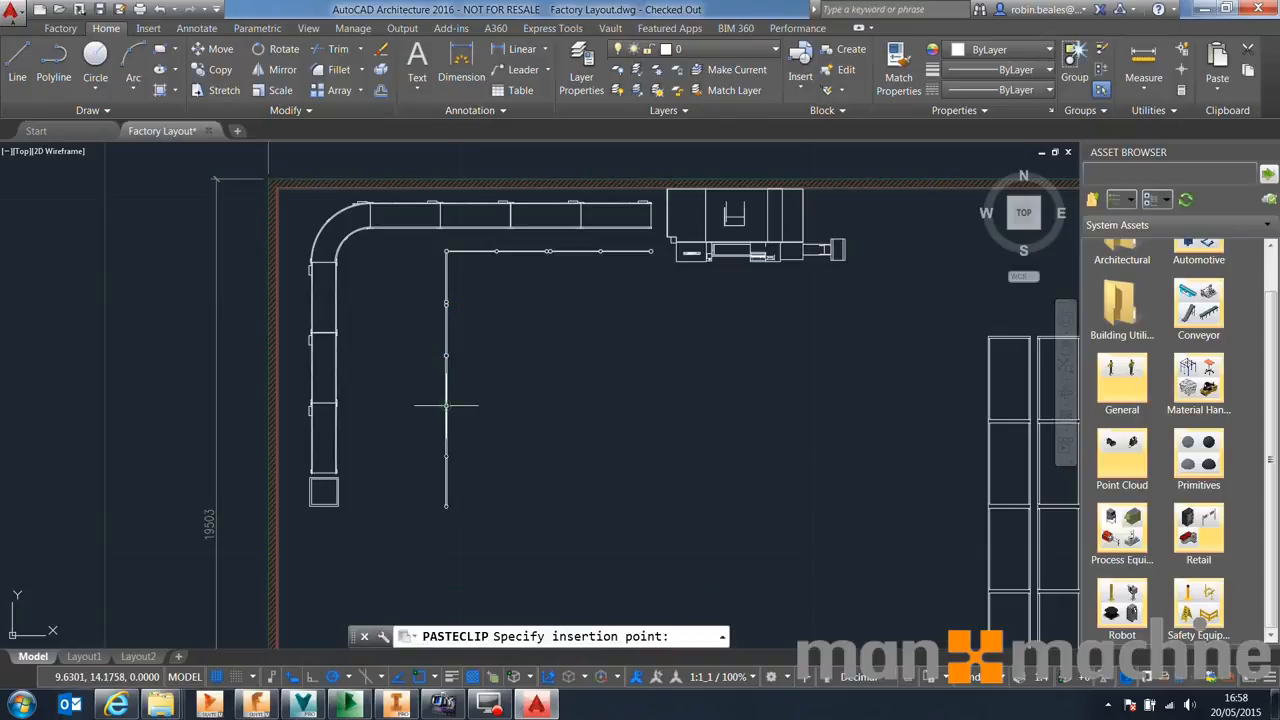
pyautogui.click(446, 406)
pyautogui.click(438, 460)
pyautogui.click(455, 441)
pyautogui.click(466, 440)
pyautogui.click(427, 458)
pyautogui.press('Escape')
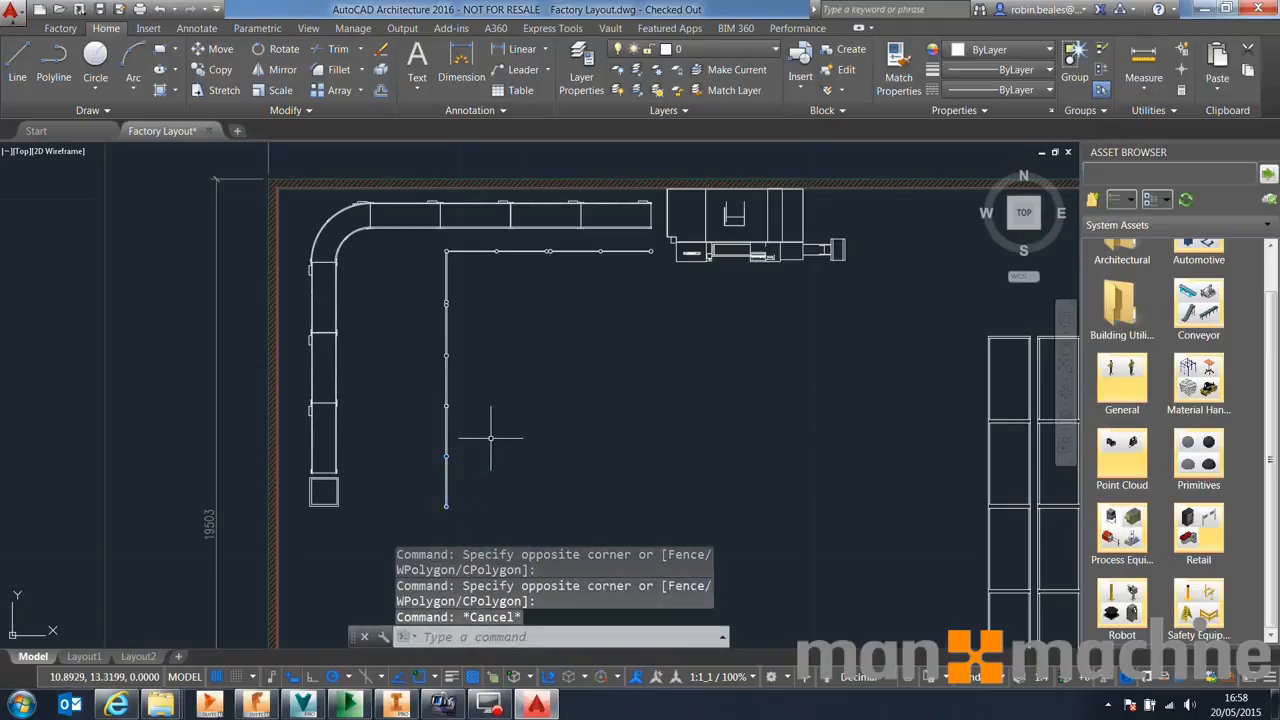
# Save the drawing and sync it to Inventor, checking out related files but not checking the drawing in
pyautogui.click(100, 10)
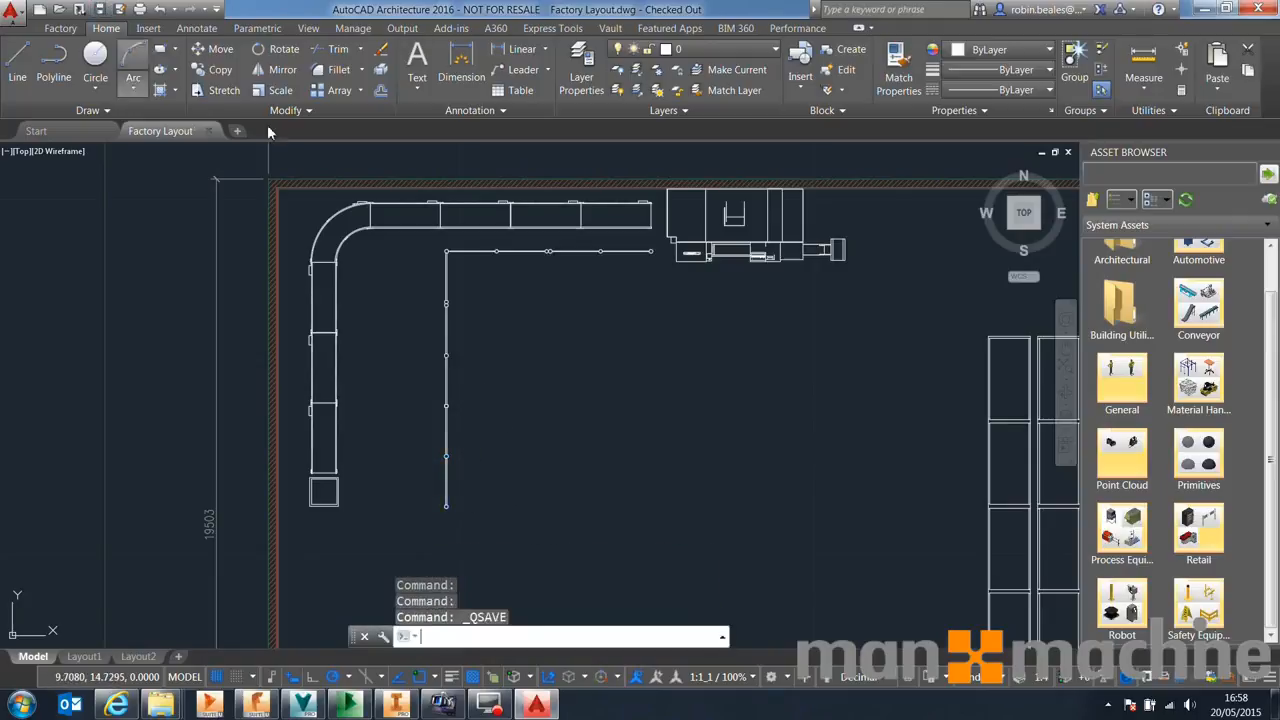
pyautogui.click(62, 28)
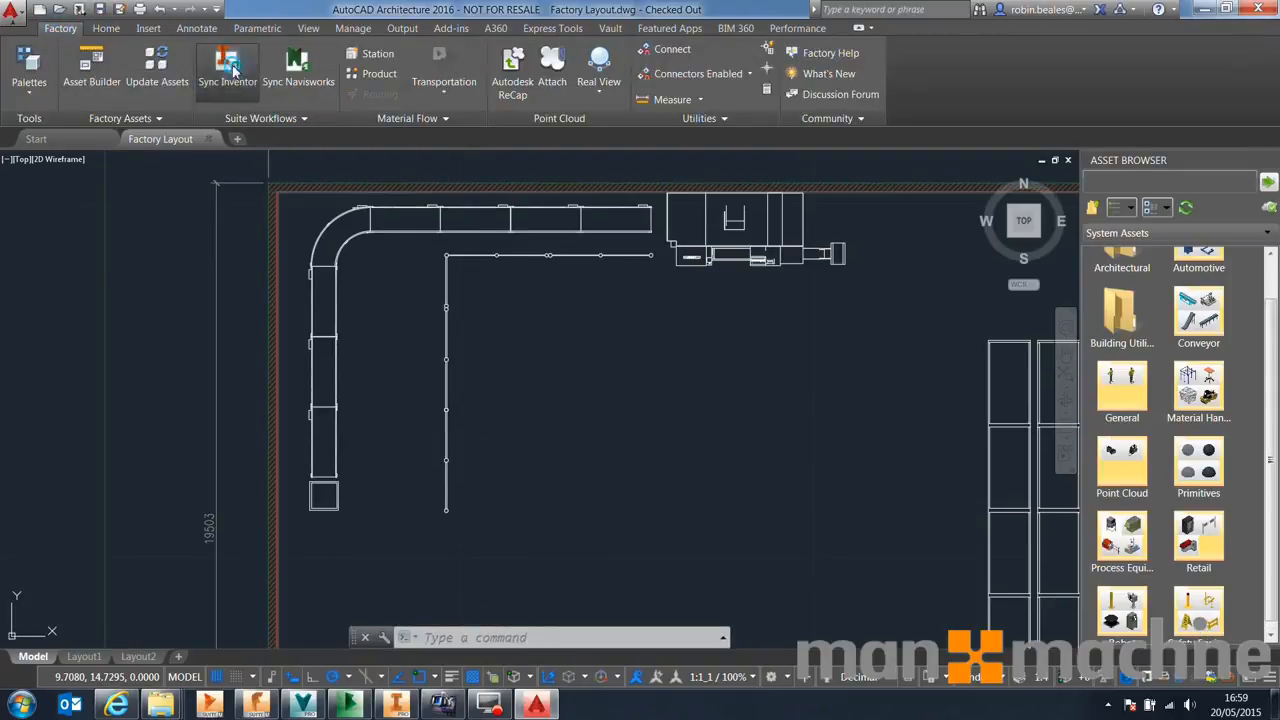
pyautogui.click(228, 66)
pyautogui.click(702, 353)
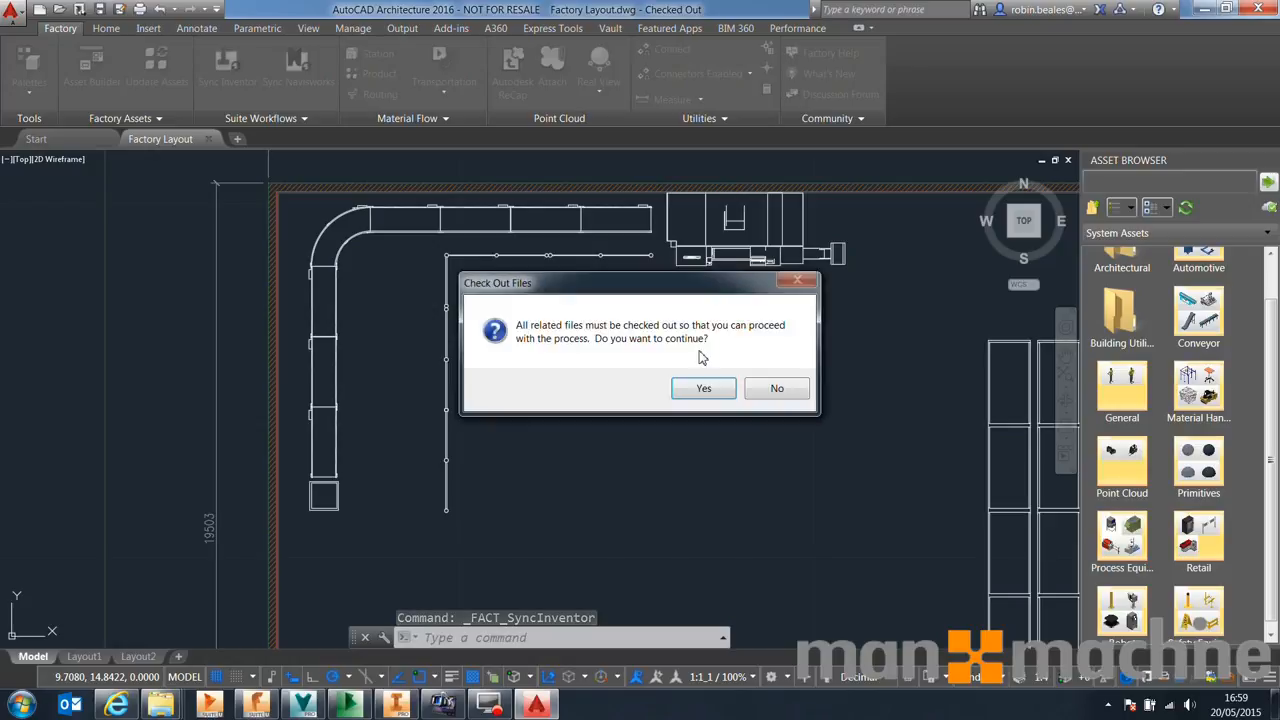
pyautogui.press('Return')
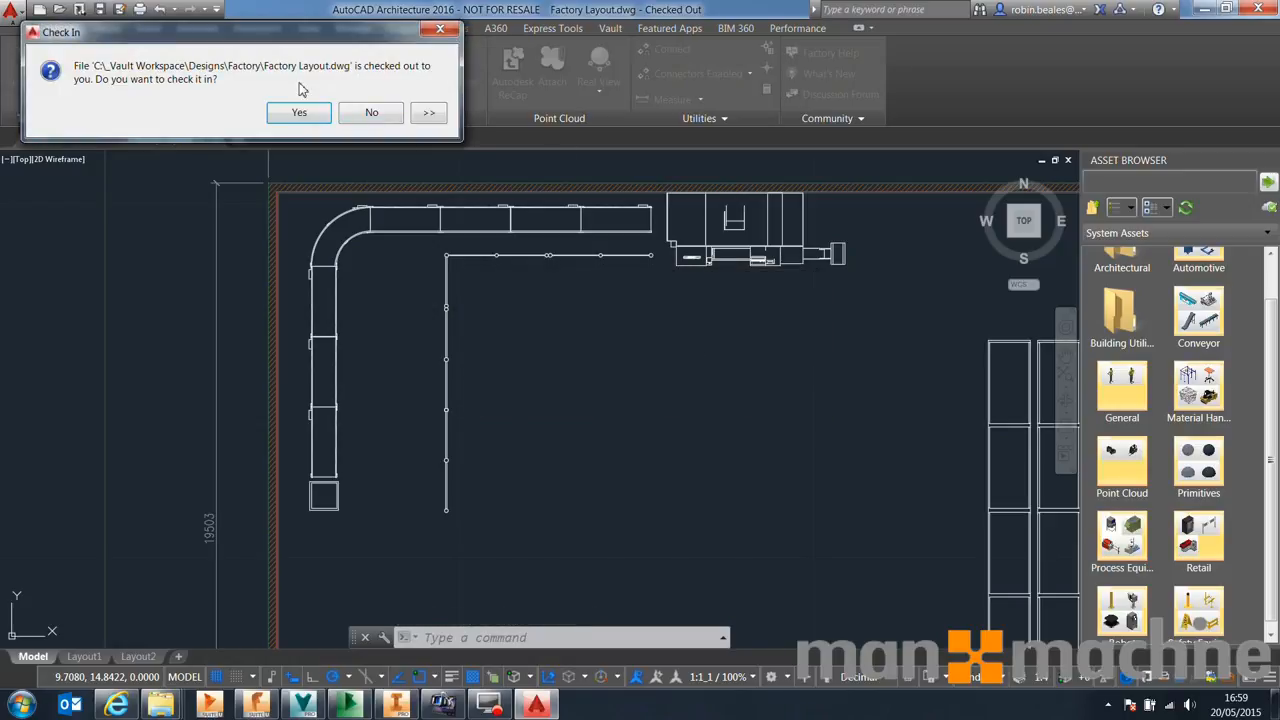
pyautogui.click(371, 112)
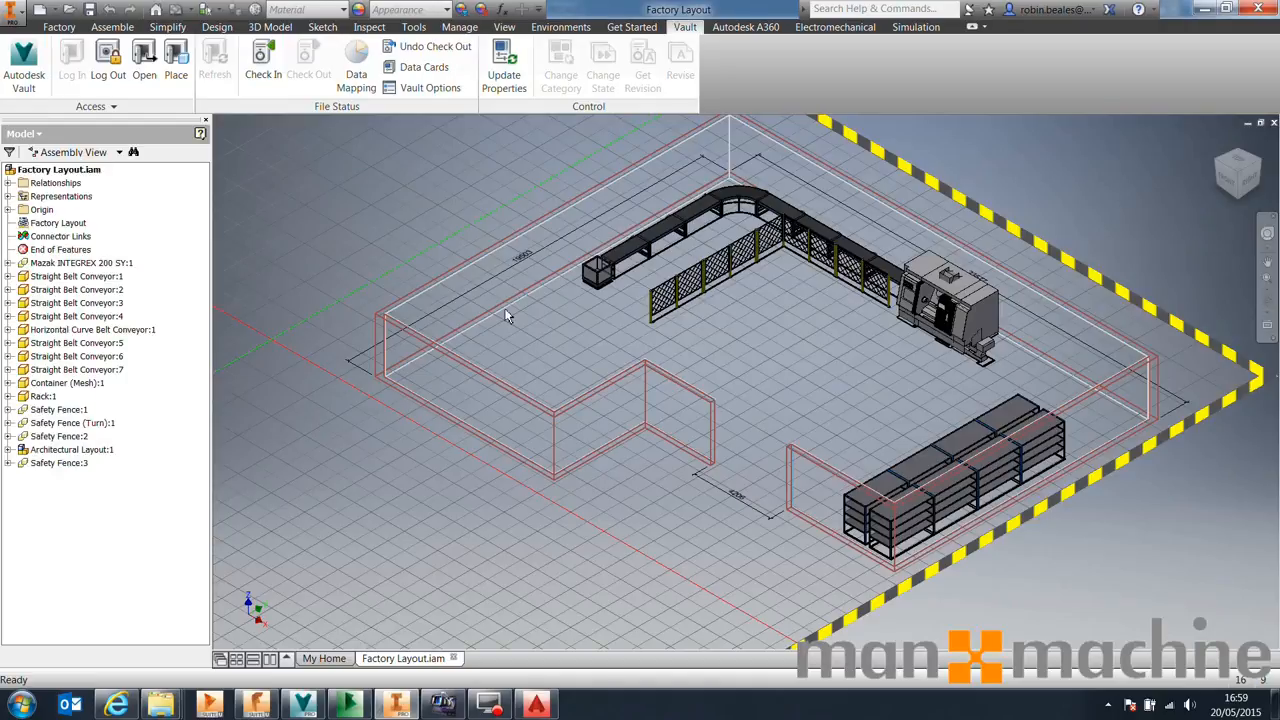
# Switch the Inventor assembly to top view and open the Asset Browser palette
pyautogui.keyDown('shift'); pyautogui.moveTo(538, 280); pyautogui.dragTo(637, 308, button='middle'); pyautogui.keyUp('shift')
pyautogui.scroll(3, 637, 308)
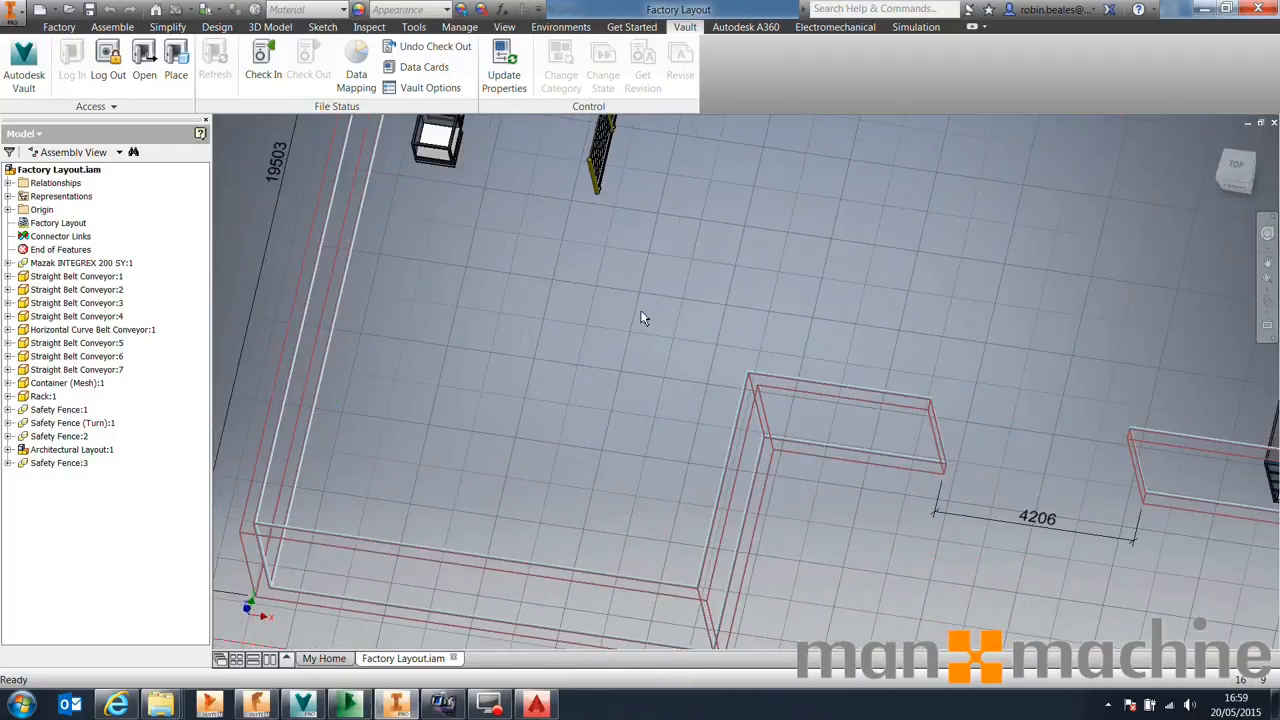
pyautogui.click(1238, 175)
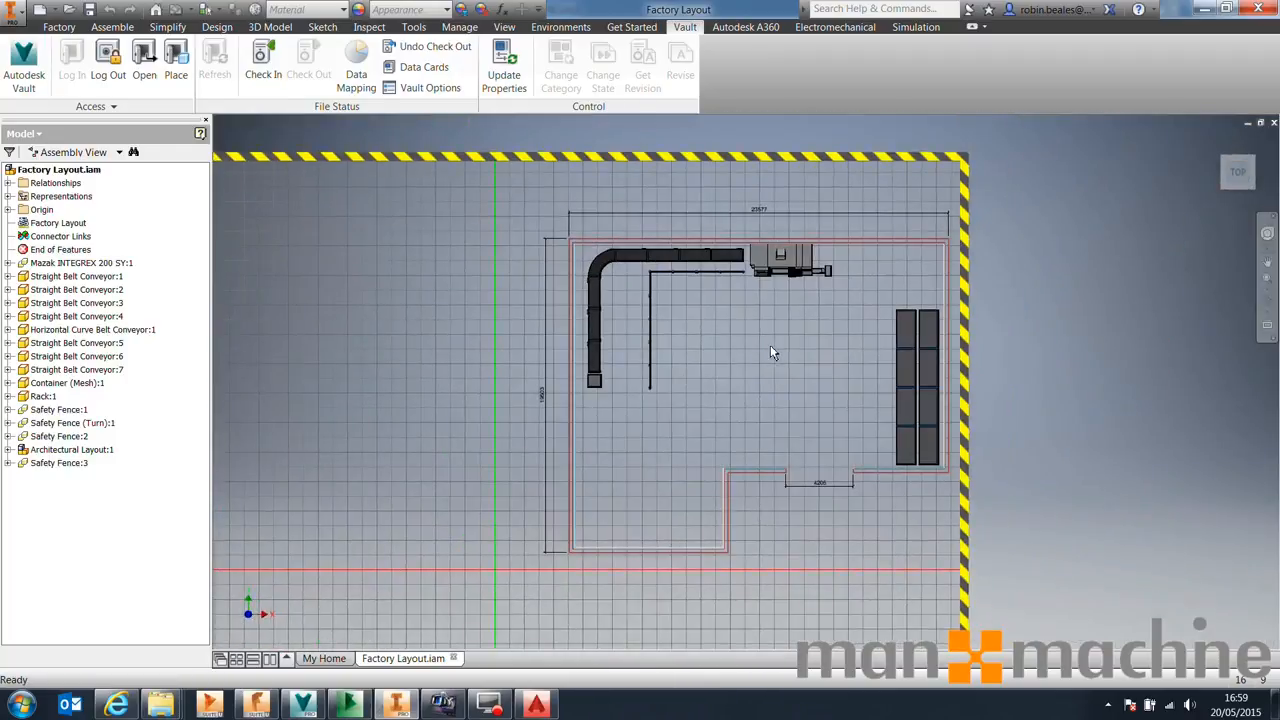
pyautogui.click(58, 27)
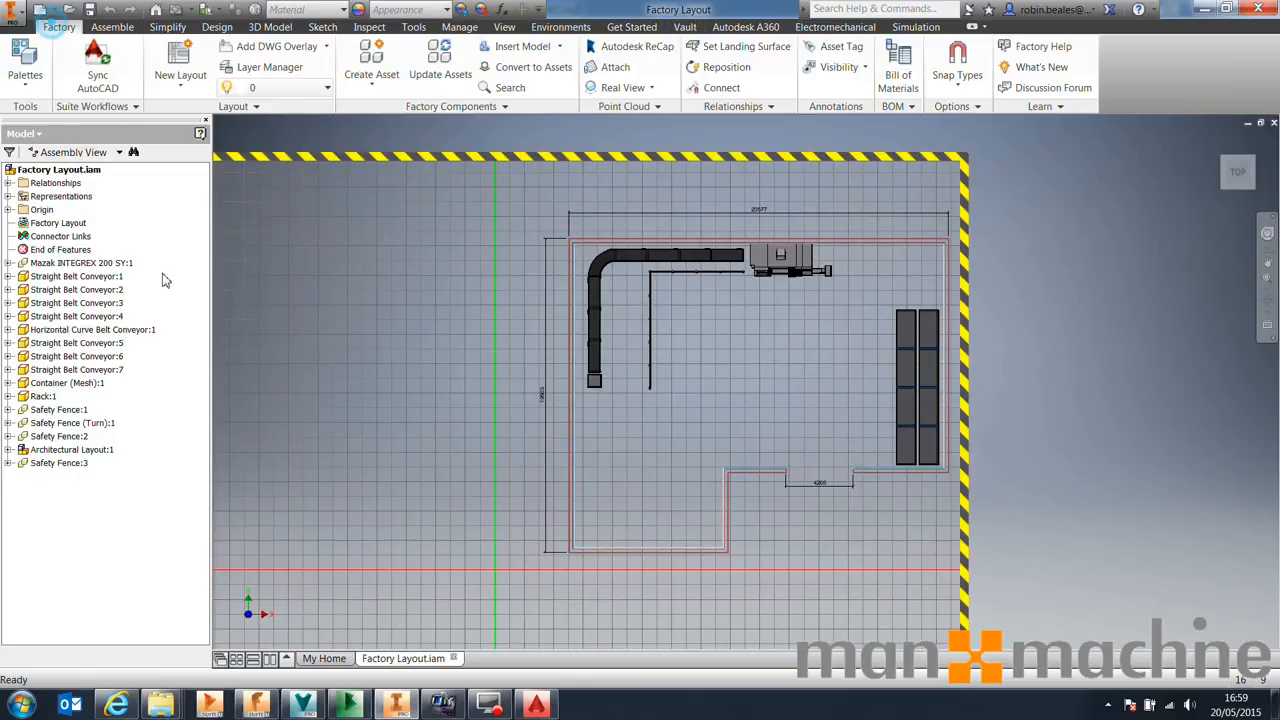
pyautogui.click(28, 90)
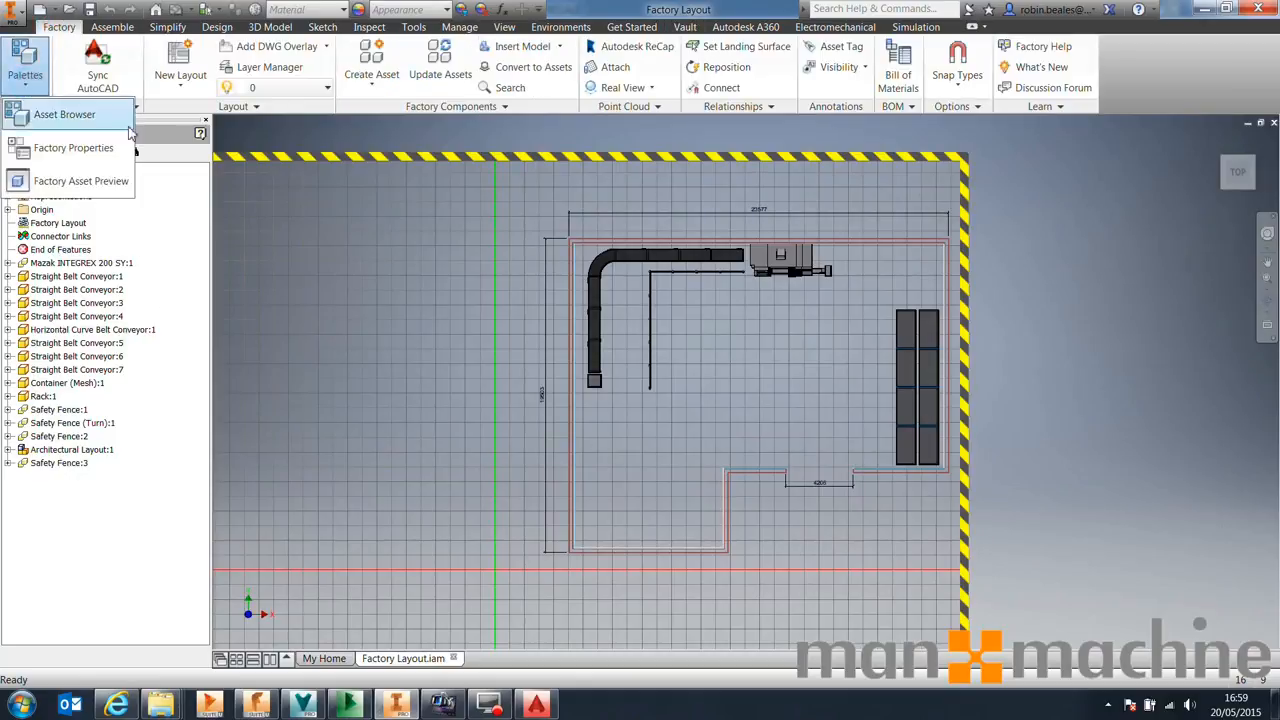
pyautogui.click(416, 267)
pyautogui.click(36, 88)
pyautogui.click(66, 115)
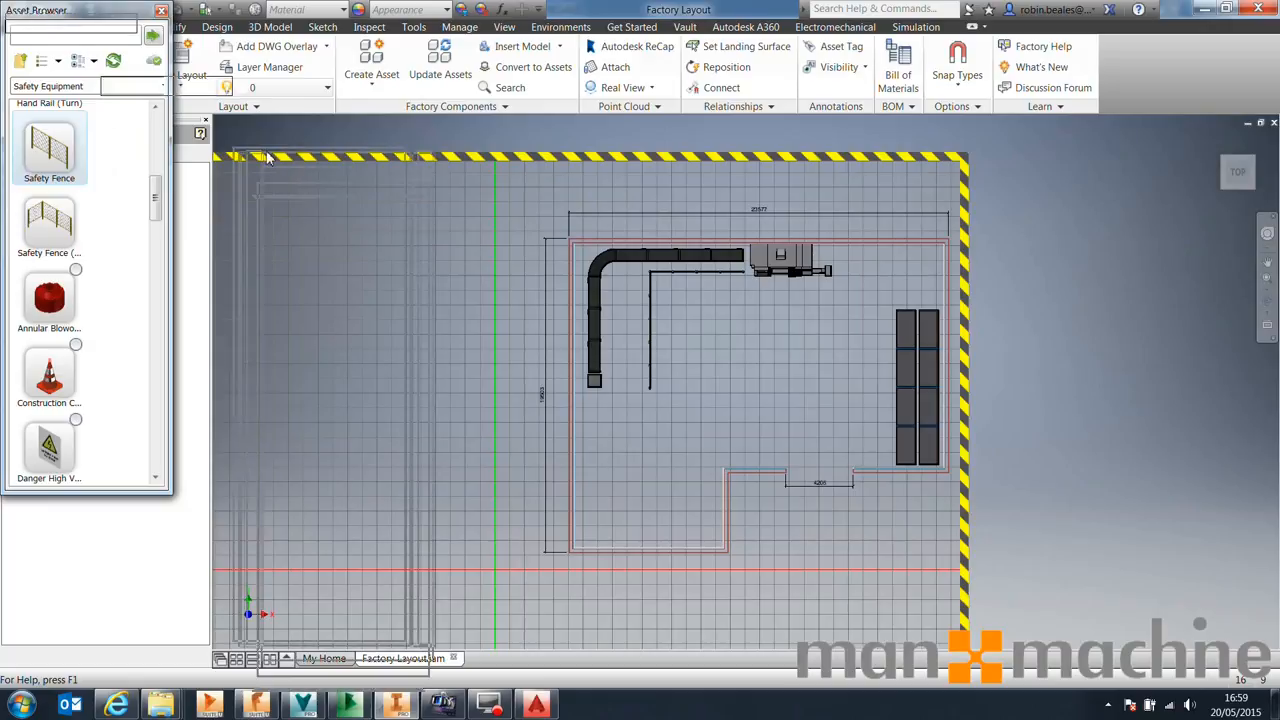
# Select the conveyors, machine and safety fences and reposition them together to fit the new building outline's upper wall
pyautogui.scroll(-3, 820, 276)
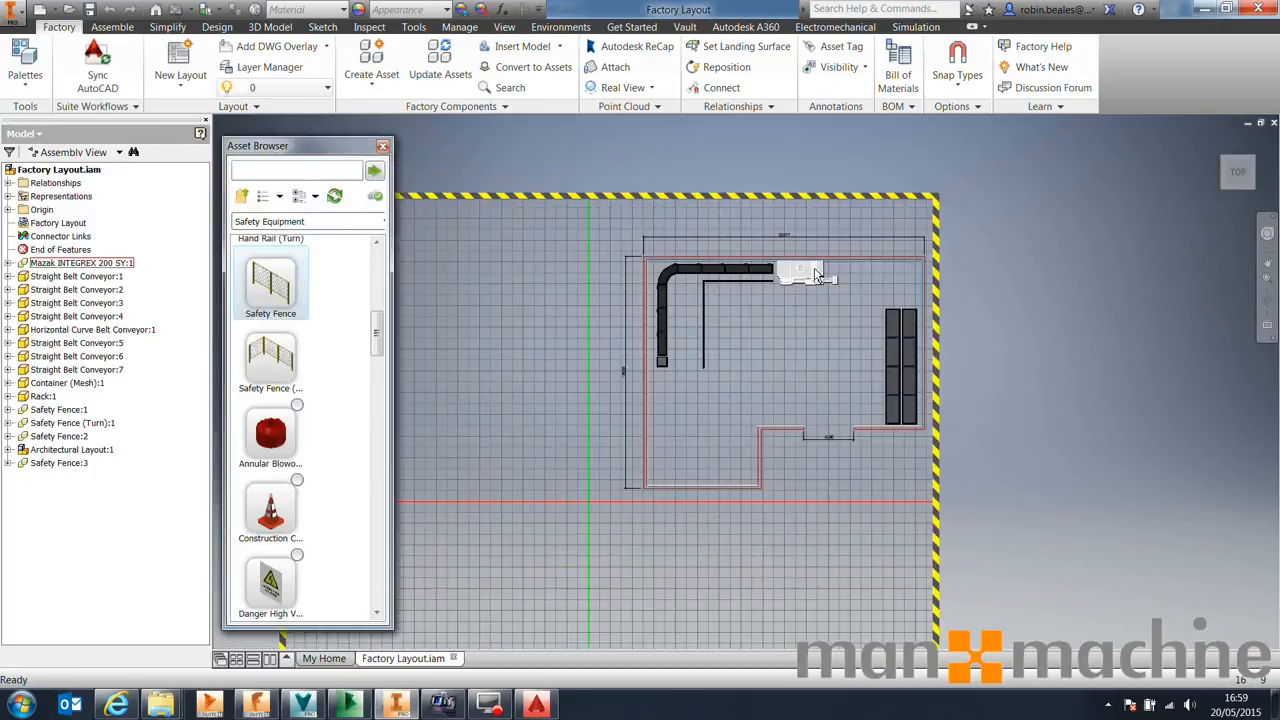
pyautogui.scroll(7, 811, 275)
pyautogui.scroll(-1, 630, 189)
pyautogui.scroll(-5, 630, 195)
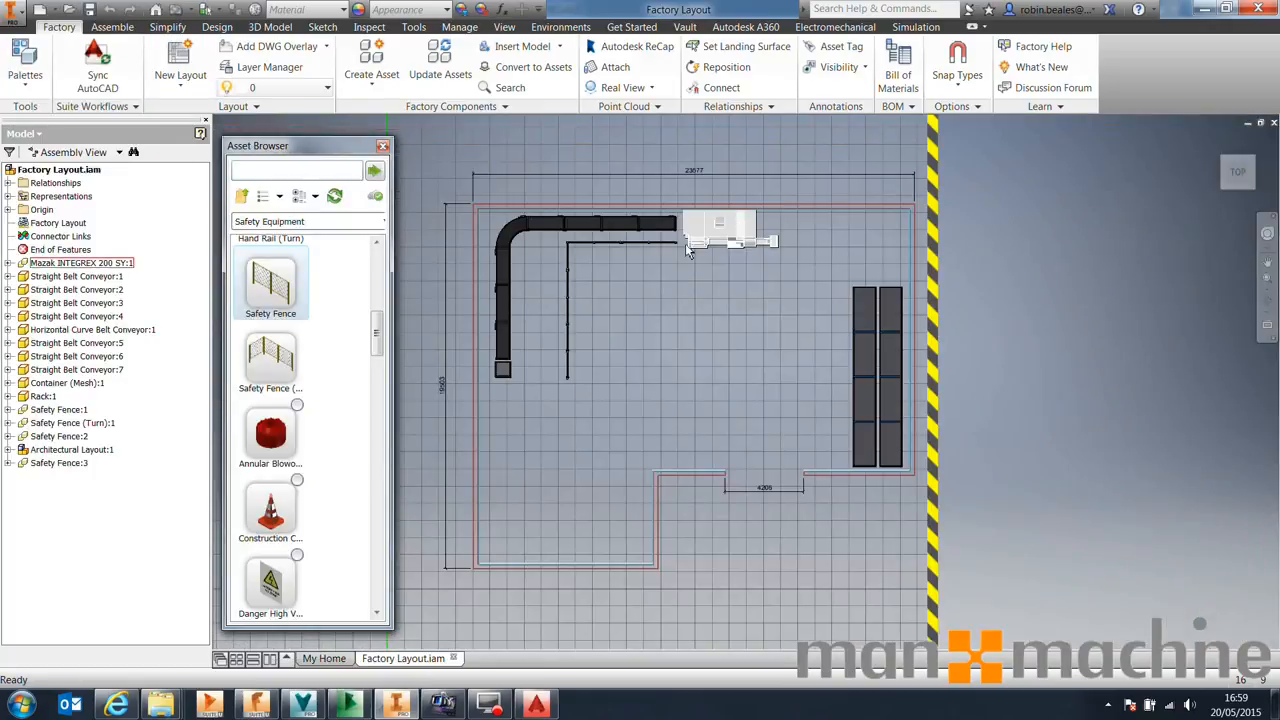
pyautogui.moveTo(686, 325); pyautogui.dragTo(597, 372)
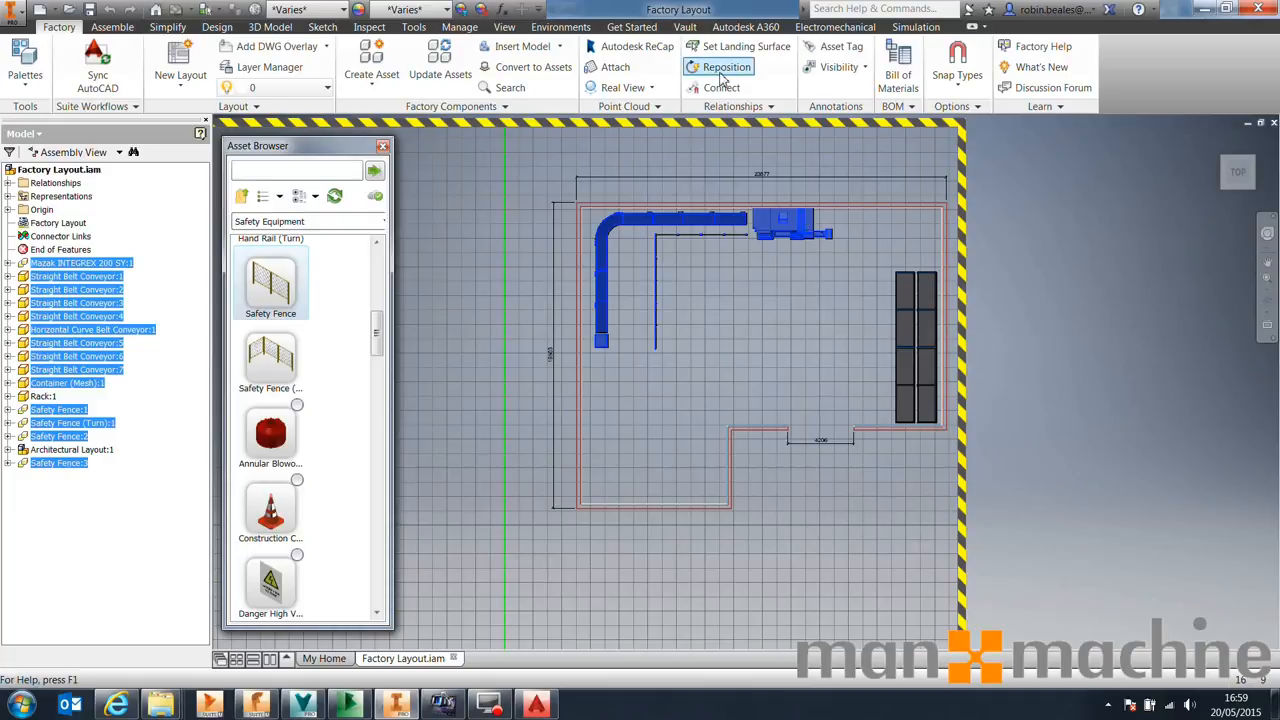
pyautogui.click(720, 67)
pyautogui.click(822, 230)
pyautogui.moveTo(838, 234); pyautogui.dragTo(847, 267)
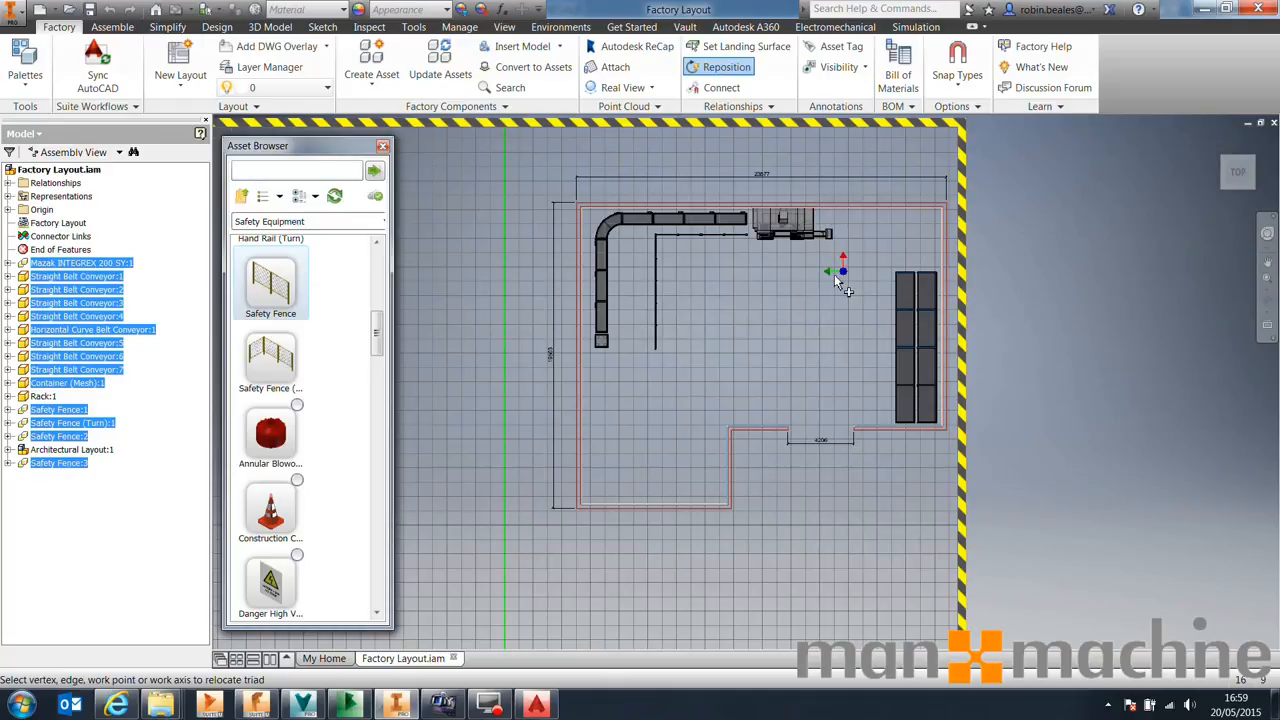
pyautogui.scroll(-3, 812, 217)
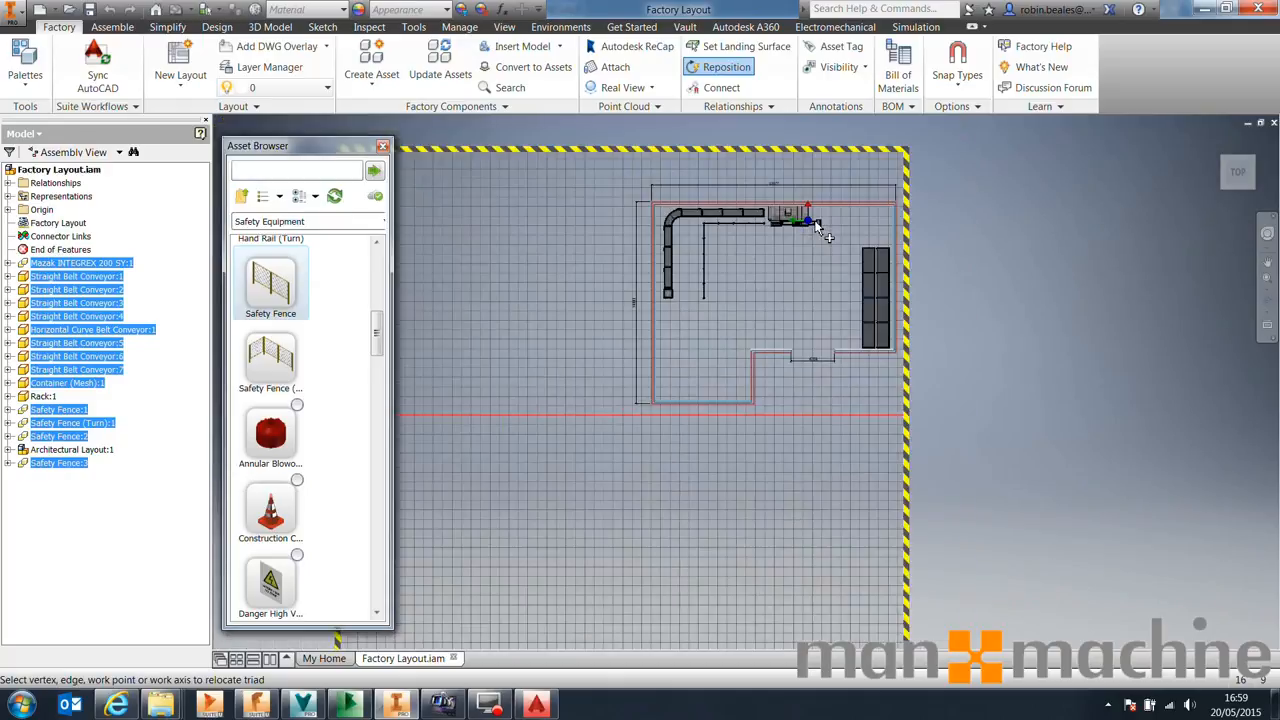
pyautogui.scroll(6, 812, 217)
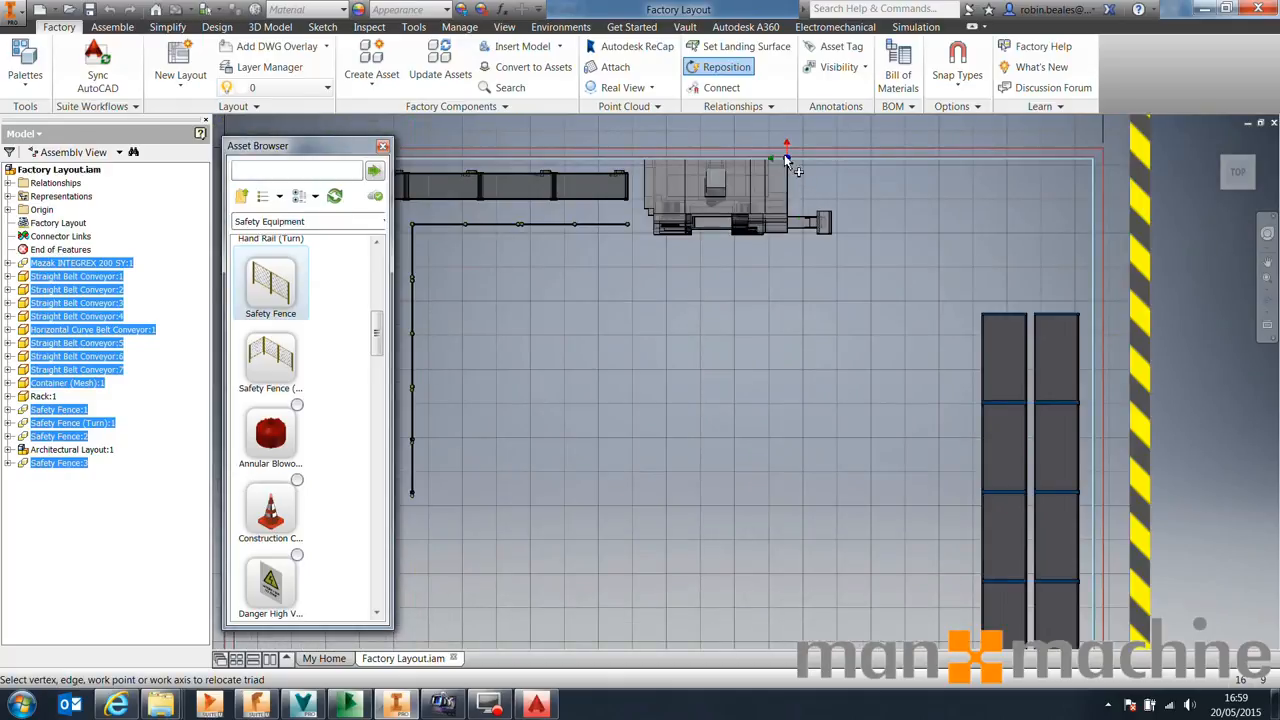
pyautogui.click(785, 156)
pyautogui.click(786, 155)
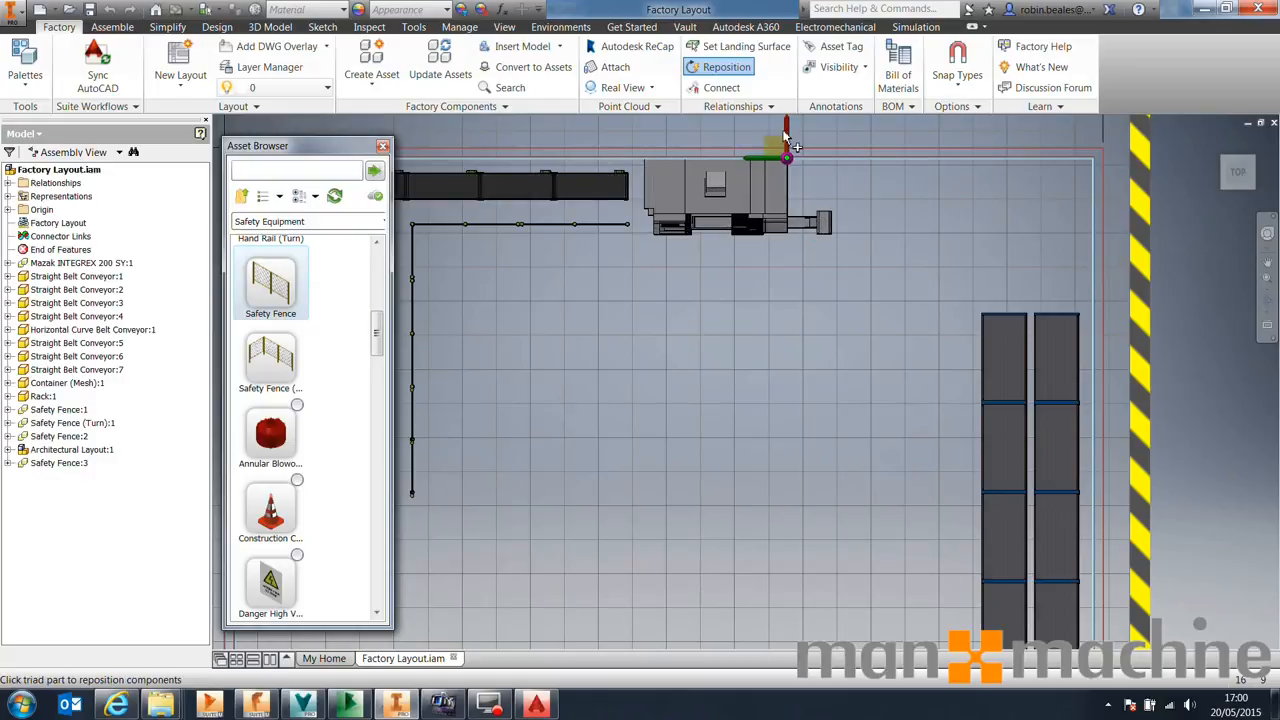
pyautogui.moveTo(787, 135); pyautogui.dragTo(828, 200, button='middle')
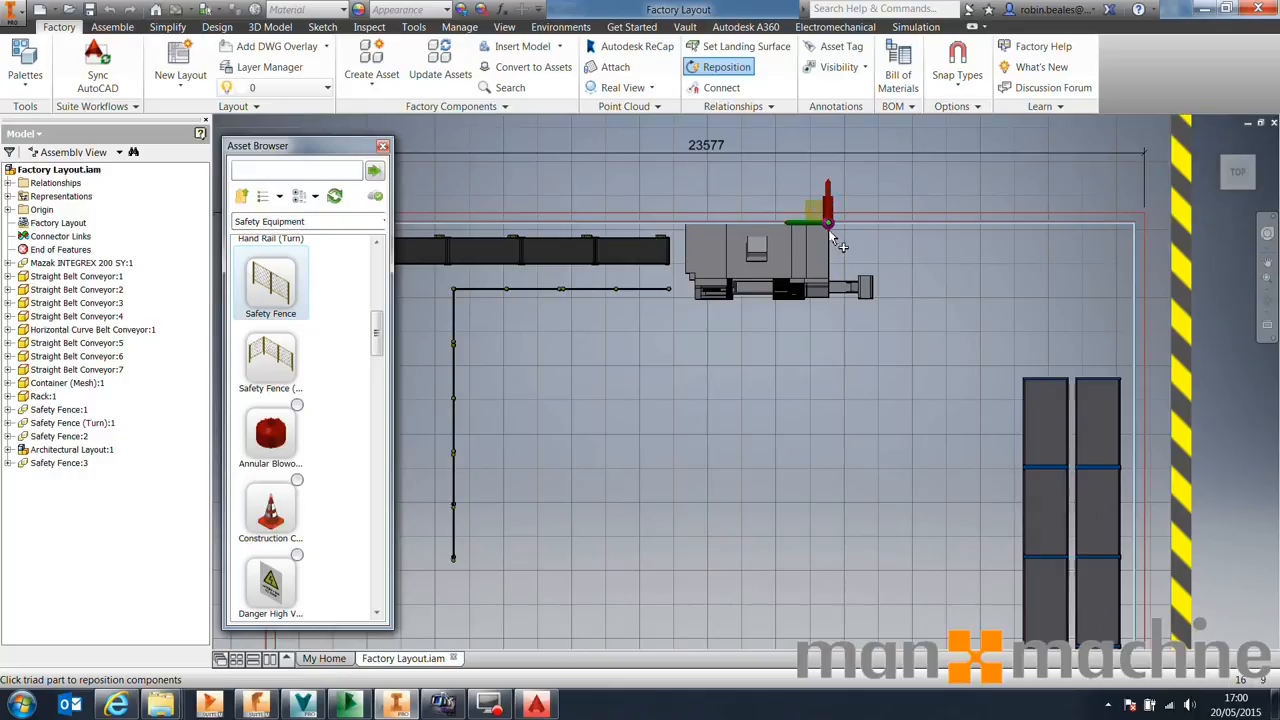
pyautogui.moveTo(830, 262)
pyautogui.mouseDown()
pyautogui.moveTo(830, 220)
pyautogui.moveTo(829, 249)
pyautogui.mouseUp()
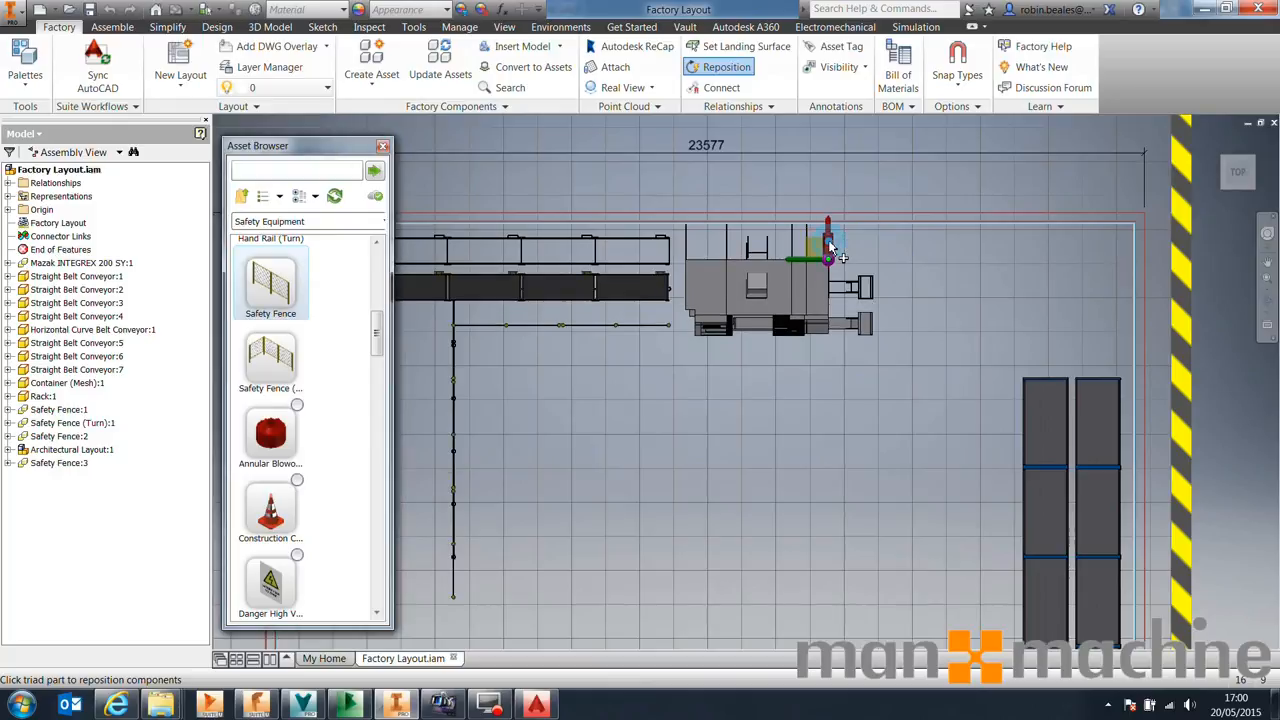
pyautogui.moveTo(702, 387); pyautogui.dragTo(920, 386, button='middle')
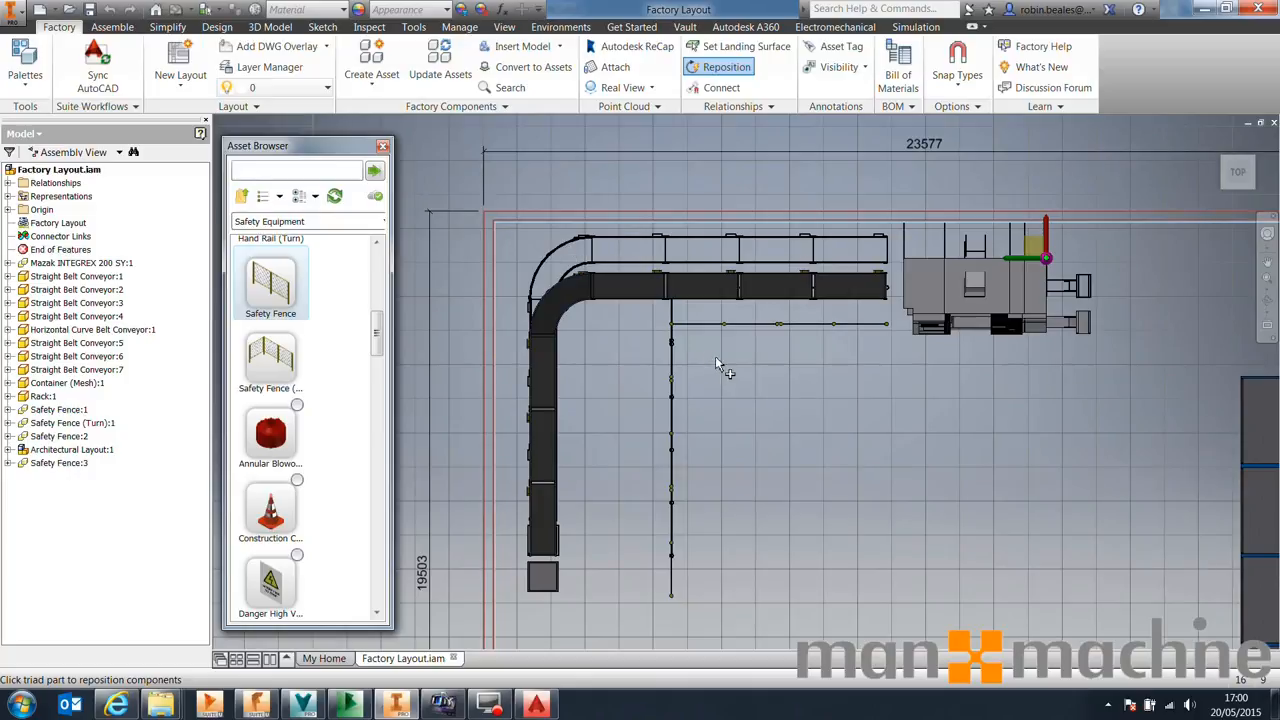
pyautogui.moveTo(830, 430); pyautogui.dragTo(741, 305, button='middle')
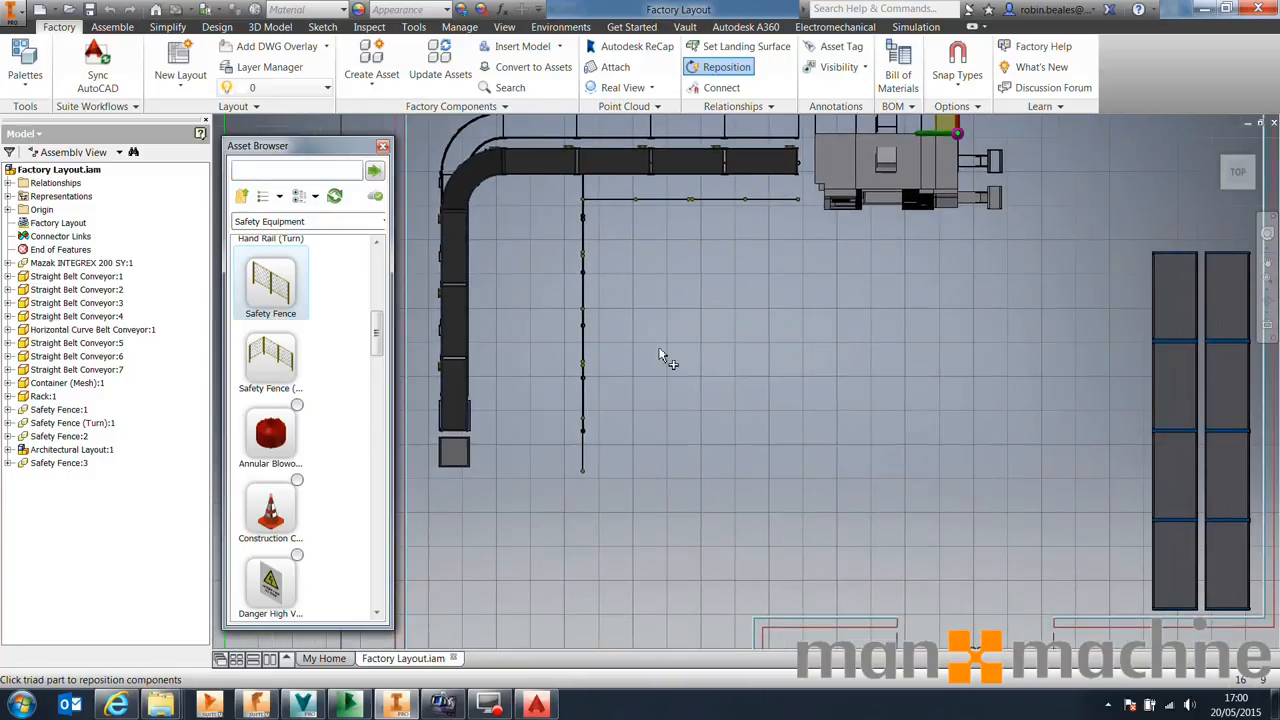
# Place a Man asset from the General asset category next to the machine
pyautogui.moveTo(372, 337); pyautogui.dragTo(370, 180)
pyautogui.click(241, 197)
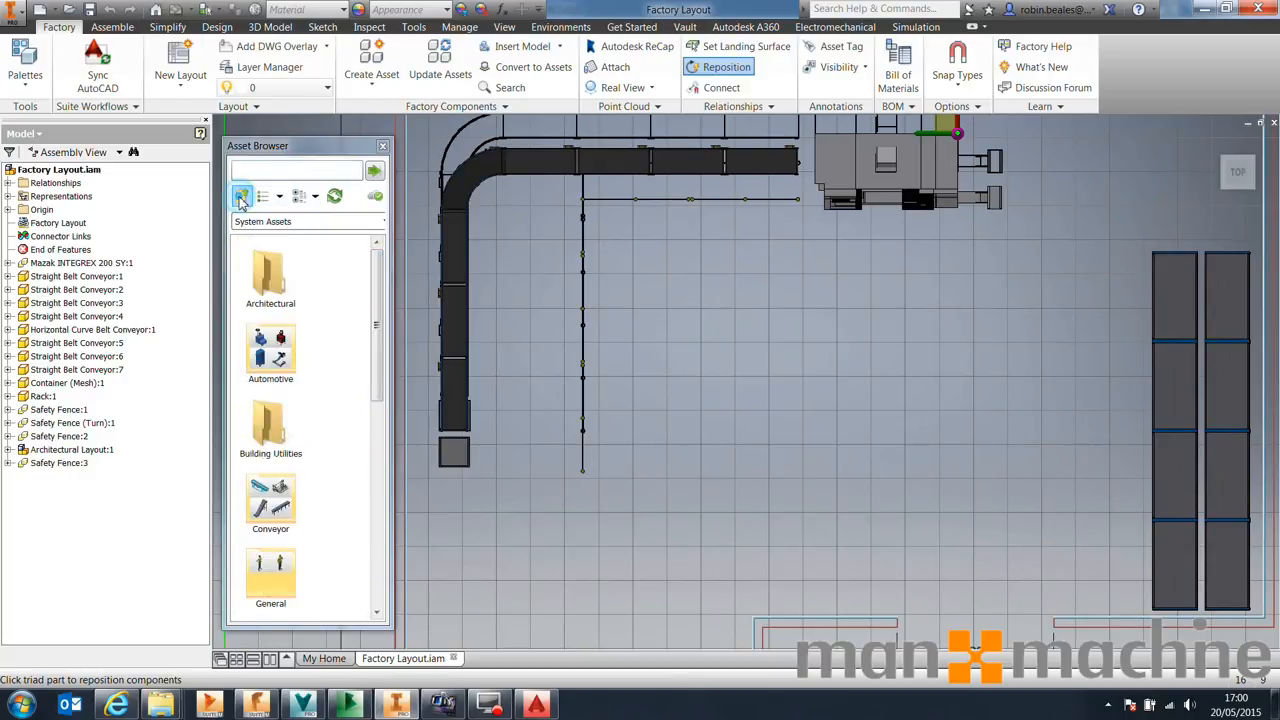
pyautogui.scroll(-5, 371, 355)
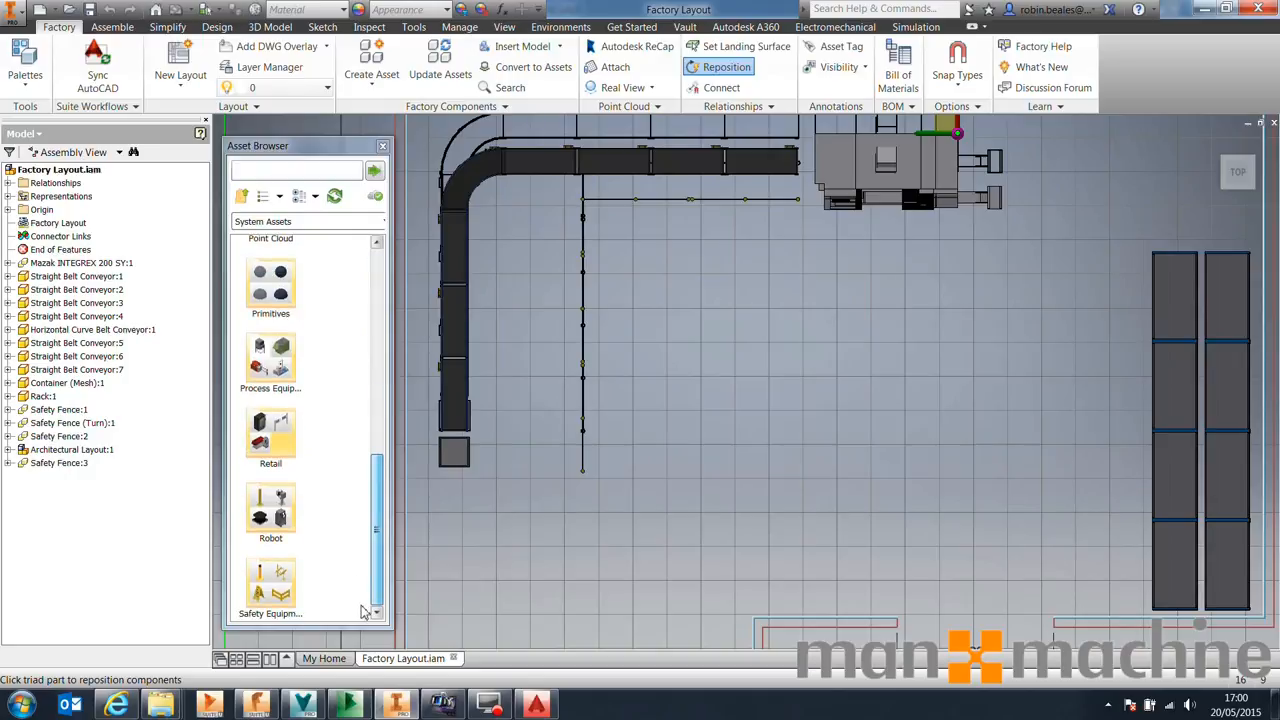
pyautogui.scroll(4, 265, 388)
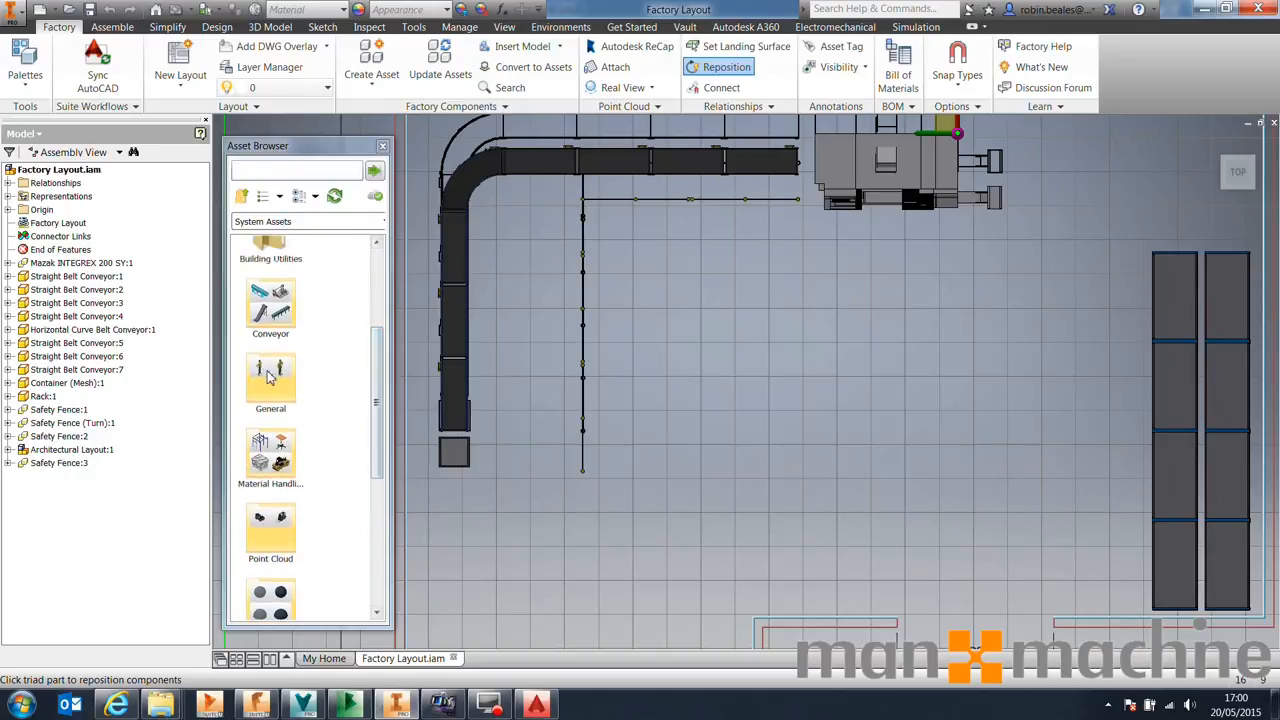
pyautogui.doubleClick(265, 388)
pyautogui.moveTo(284, 353); pyautogui.dragTo(1017, 260)
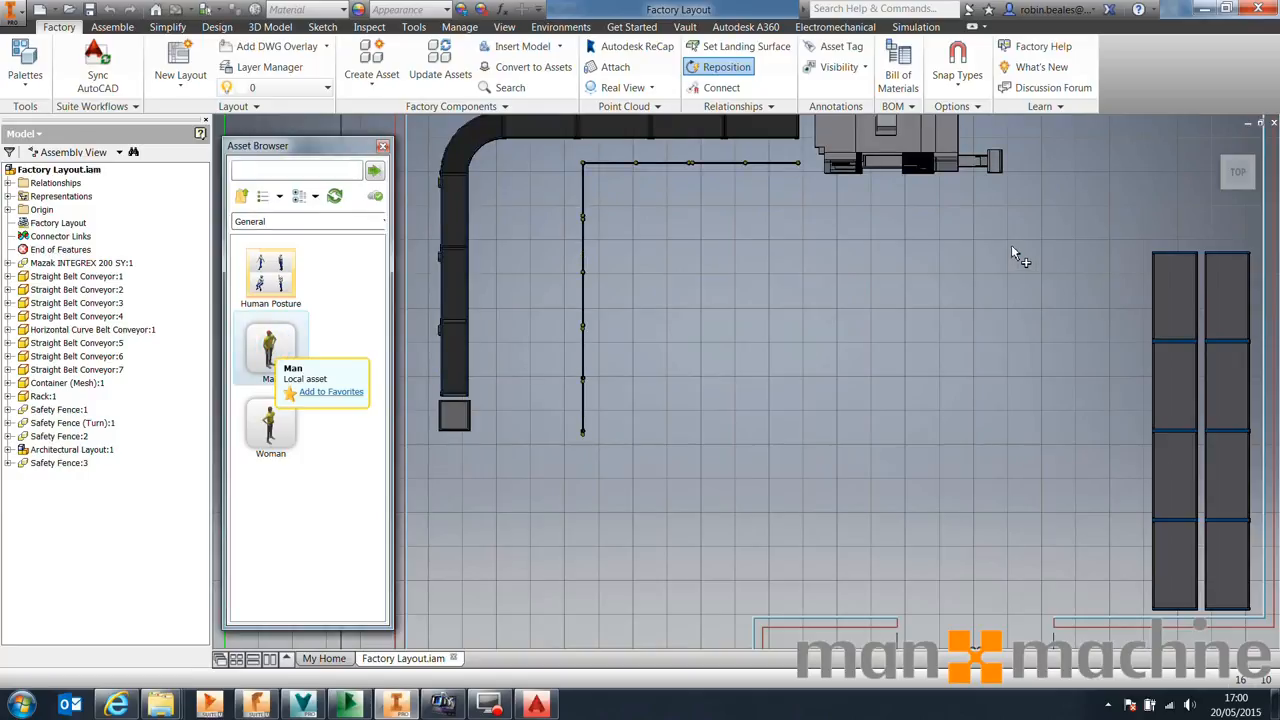
pyautogui.click(958, 213)
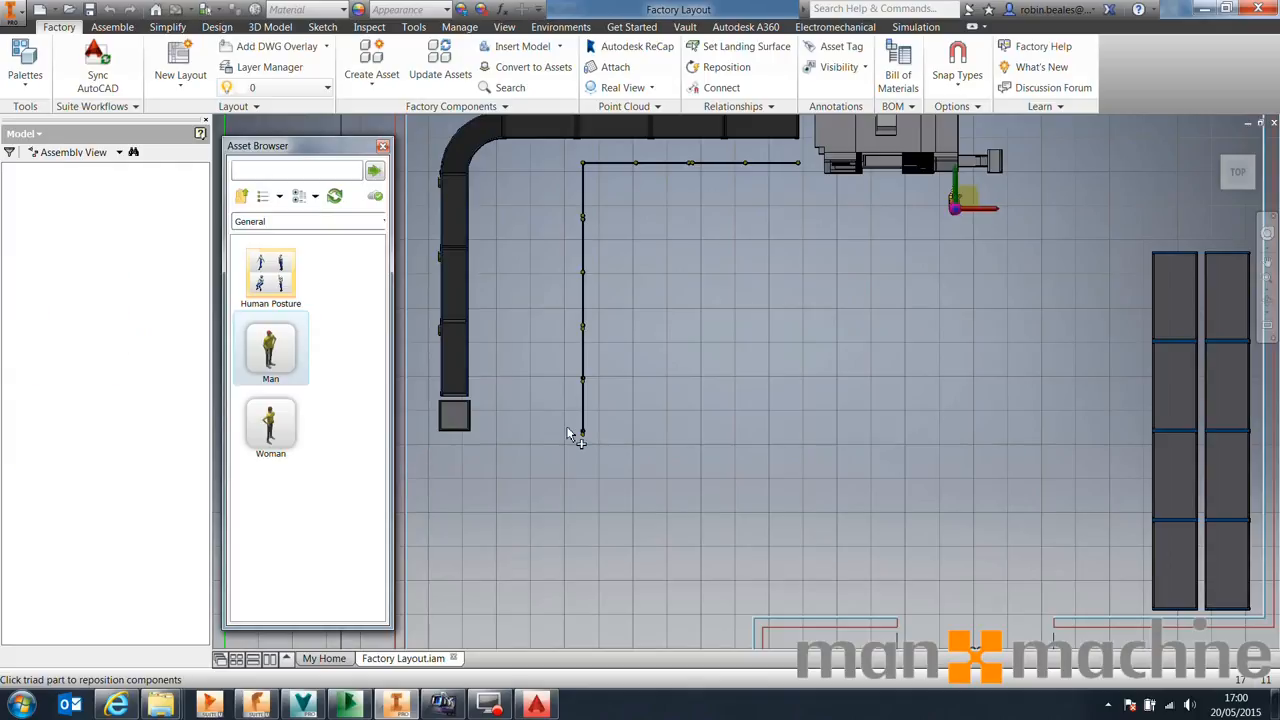
# Place a Woman asset beside the end of the conveyor and finish placing assets
pyautogui.moveTo(284, 424); pyautogui.dragTo(623, 416)
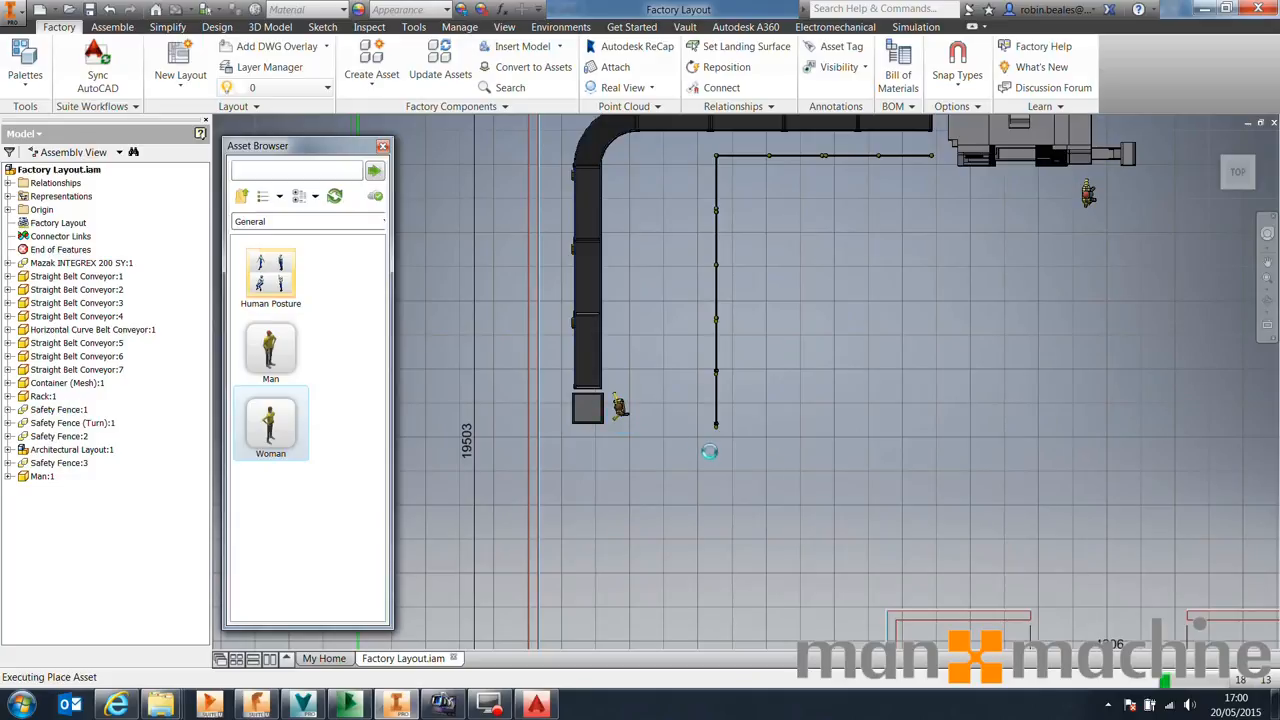
pyautogui.rightClick(646, 342)
pyautogui.click(688, 347)
pyautogui.scroll(-2, 903, 423)
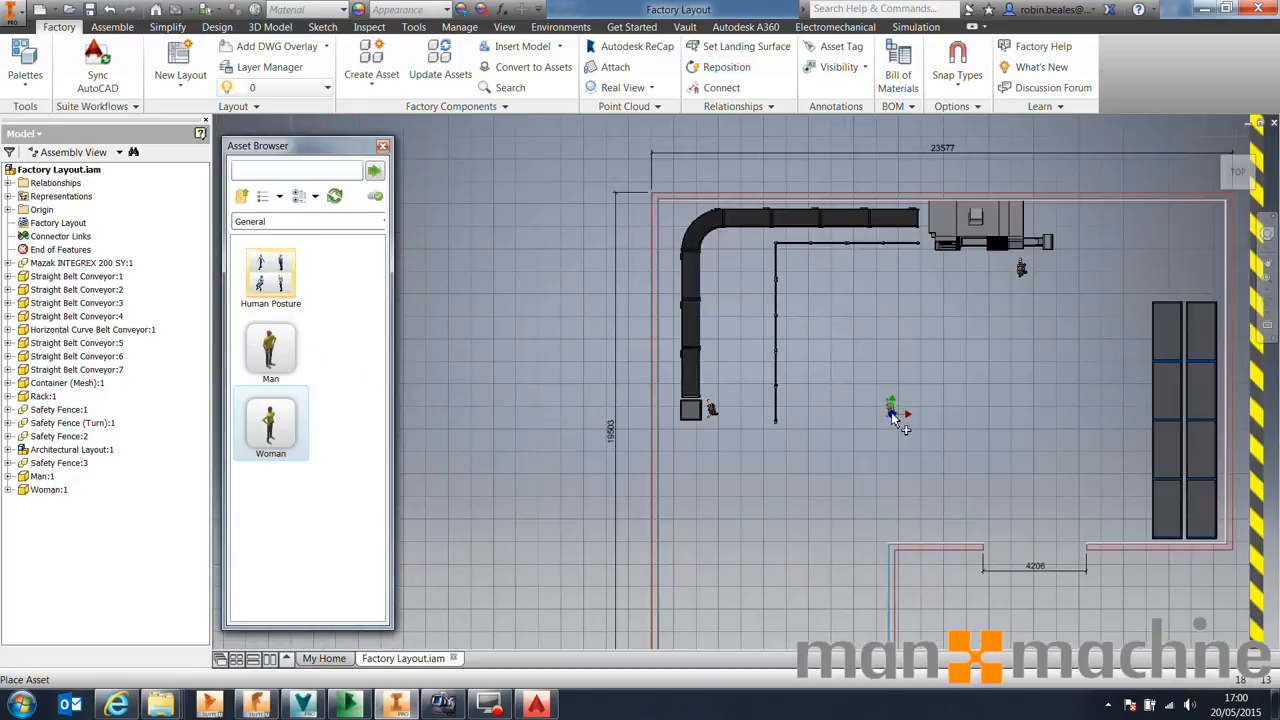
pyautogui.rightClick(903, 418)
pyautogui.click(918, 420)
pyautogui.moveTo(964, 405); pyautogui.dragTo(868, 402, button='middle')
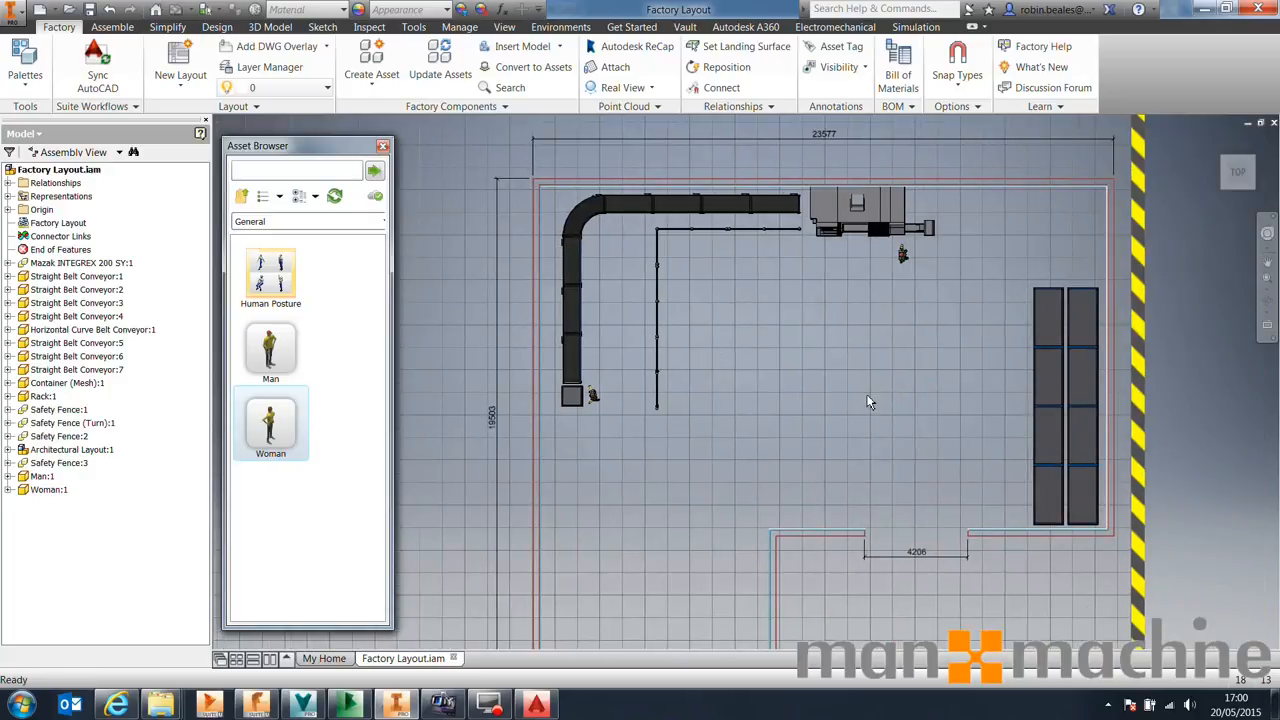
# Save the assembly and all its dependents, and close the Asset Browser
pyautogui.click(89, 9)
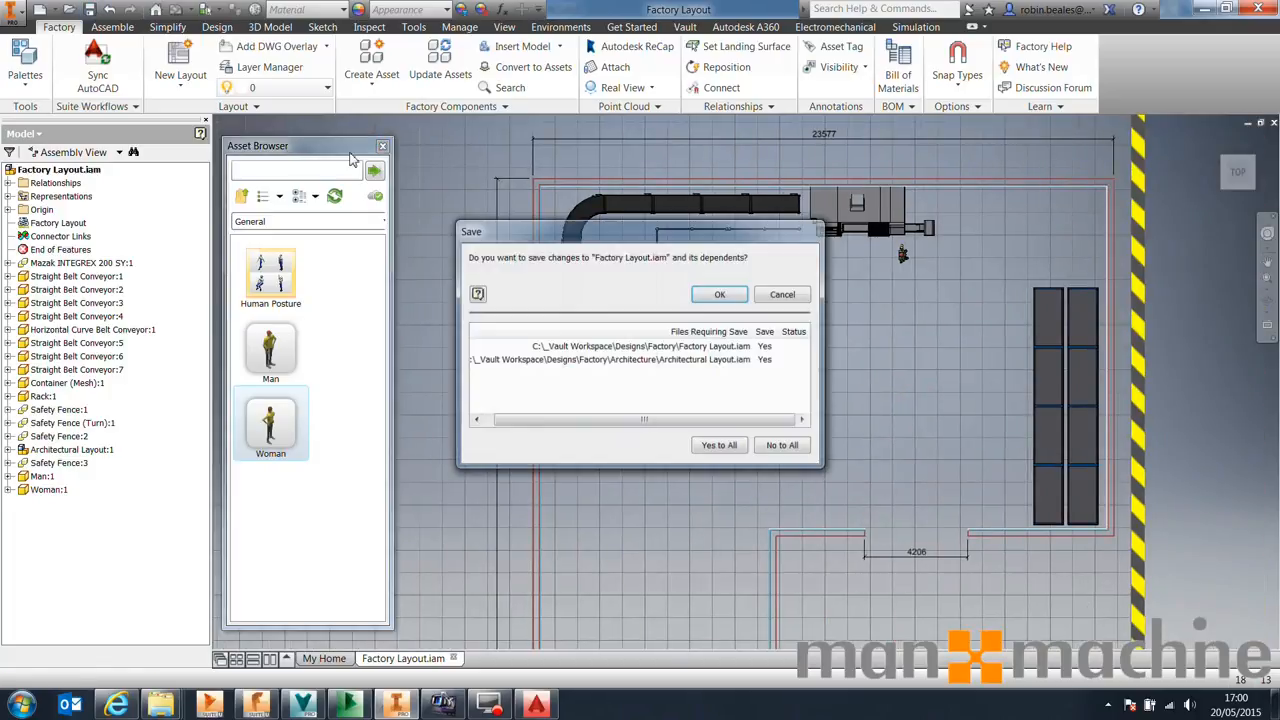
pyautogui.click(738, 451)
pyautogui.click(719, 296)
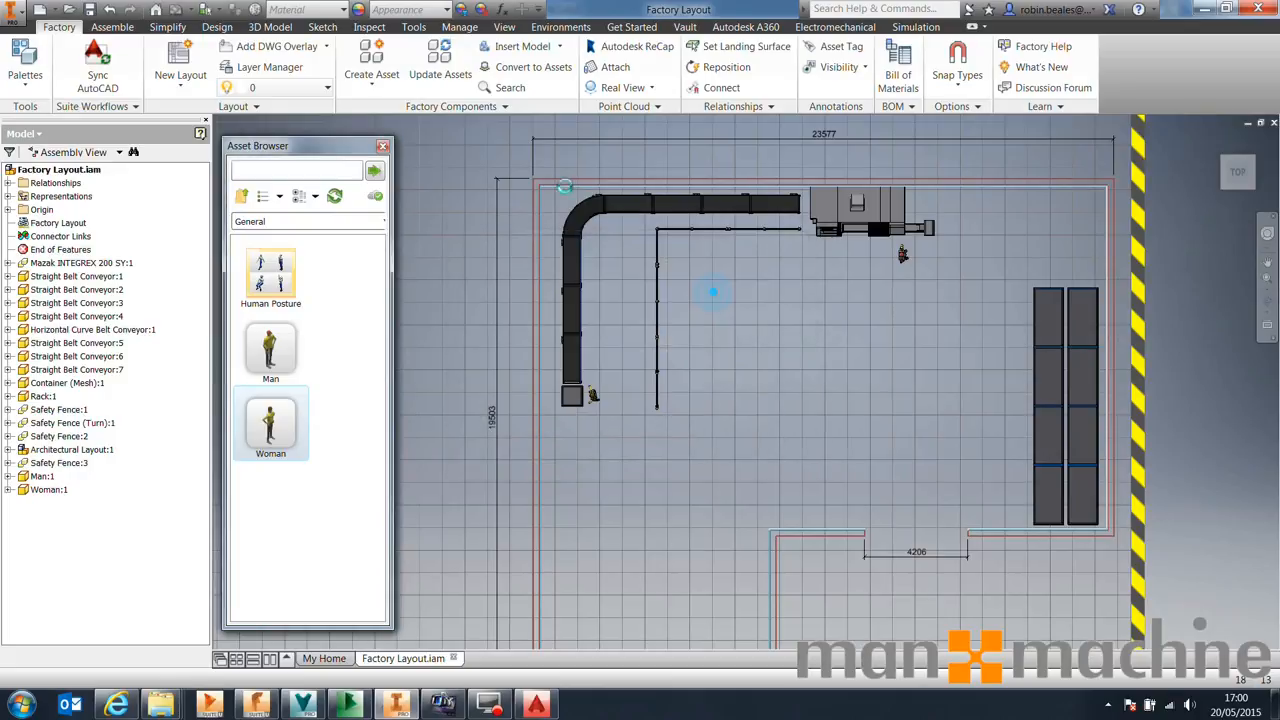
pyautogui.click(382, 146)
# Sync the layout to AutoCAD and choose to open the created drawing there
pyautogui.click(97, 66)
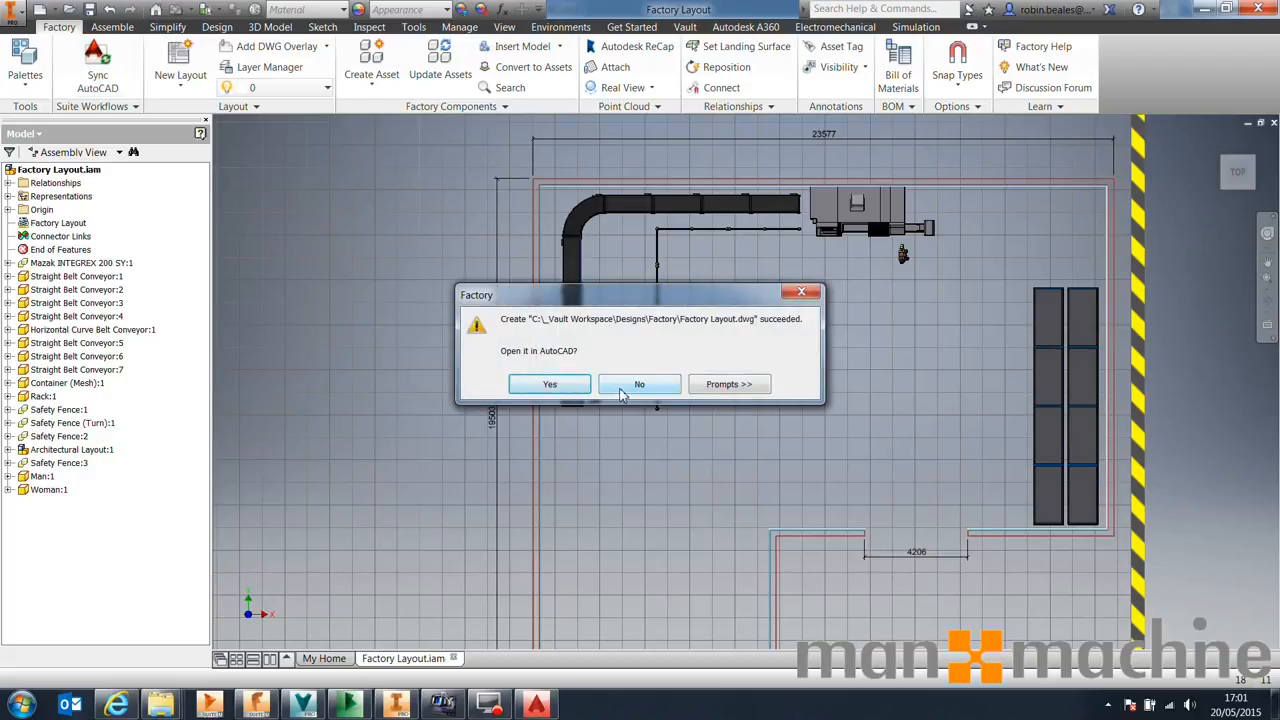
pyautogui.click(566, 383)
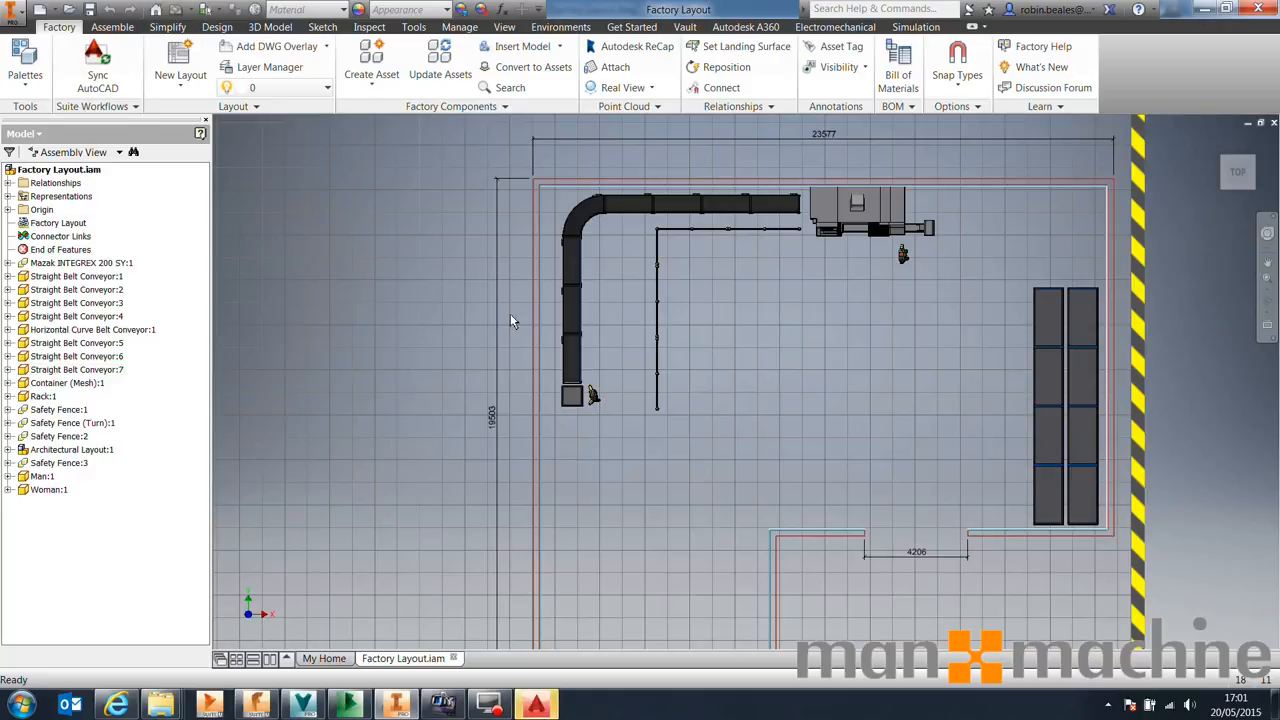
# Check the factory layout assembly and its related files into Vault
pyautogui.click(682, 26)
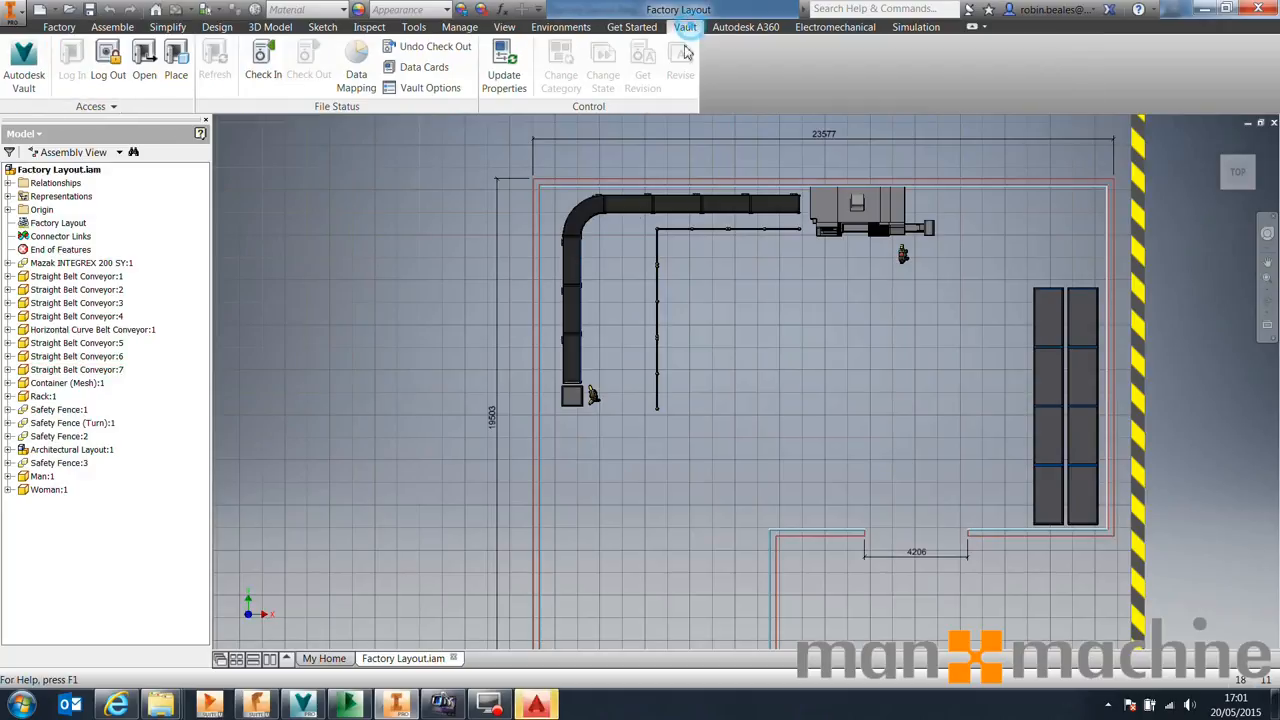
pyautogui.click(263, 60)
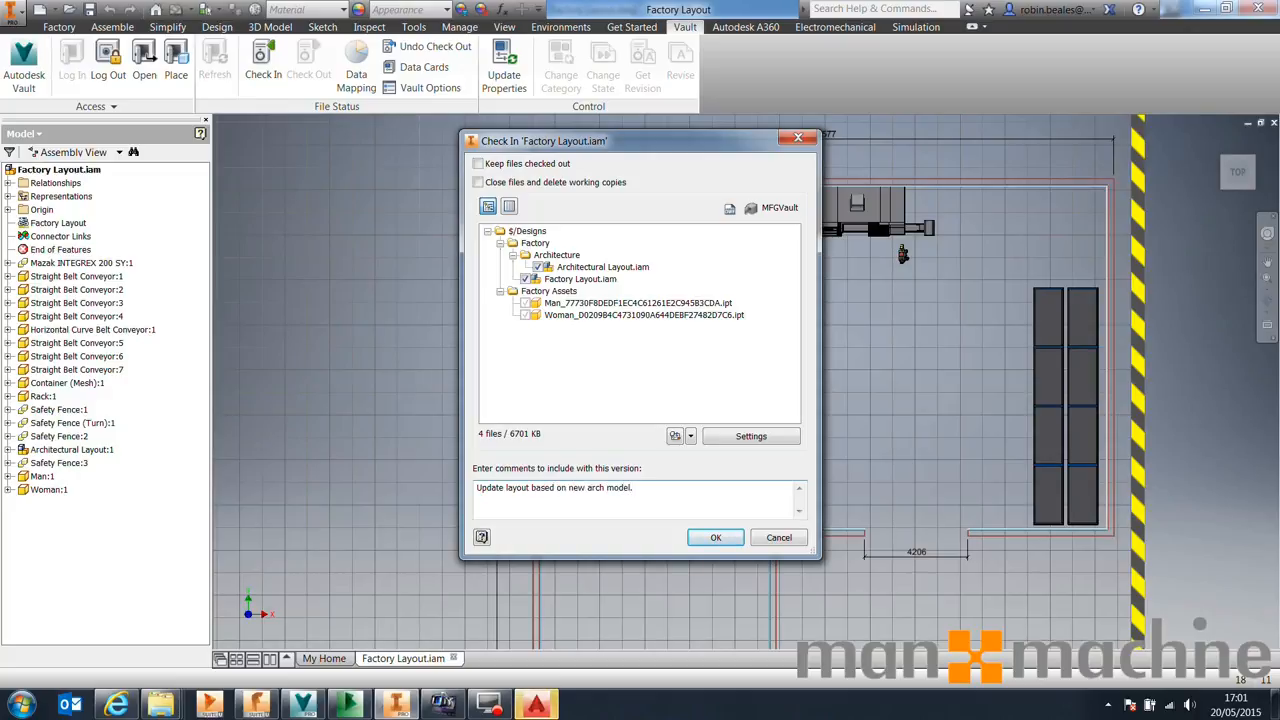
pyautogui.click(727, 537)
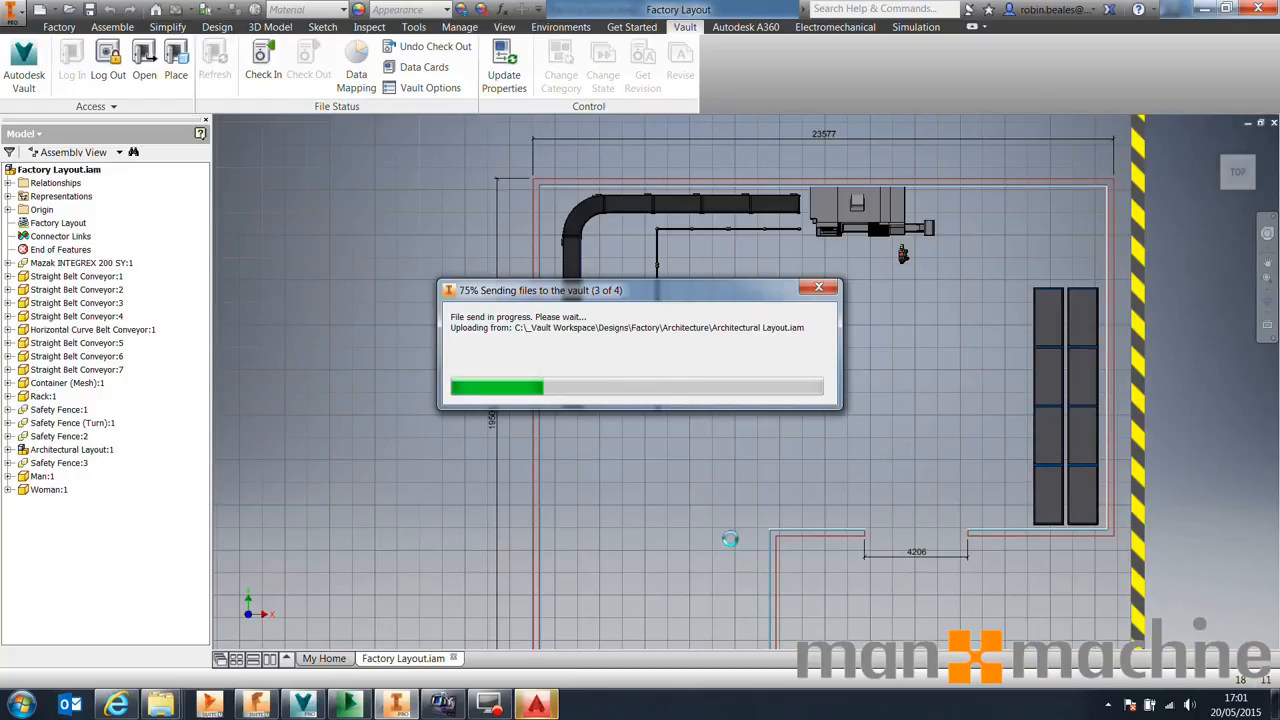
pyautogui.click(722, 421)
# Switch to the read-only drawing in AutoCAD, review the updated layout, and close it
pyautogui.moveTo(535, 705)
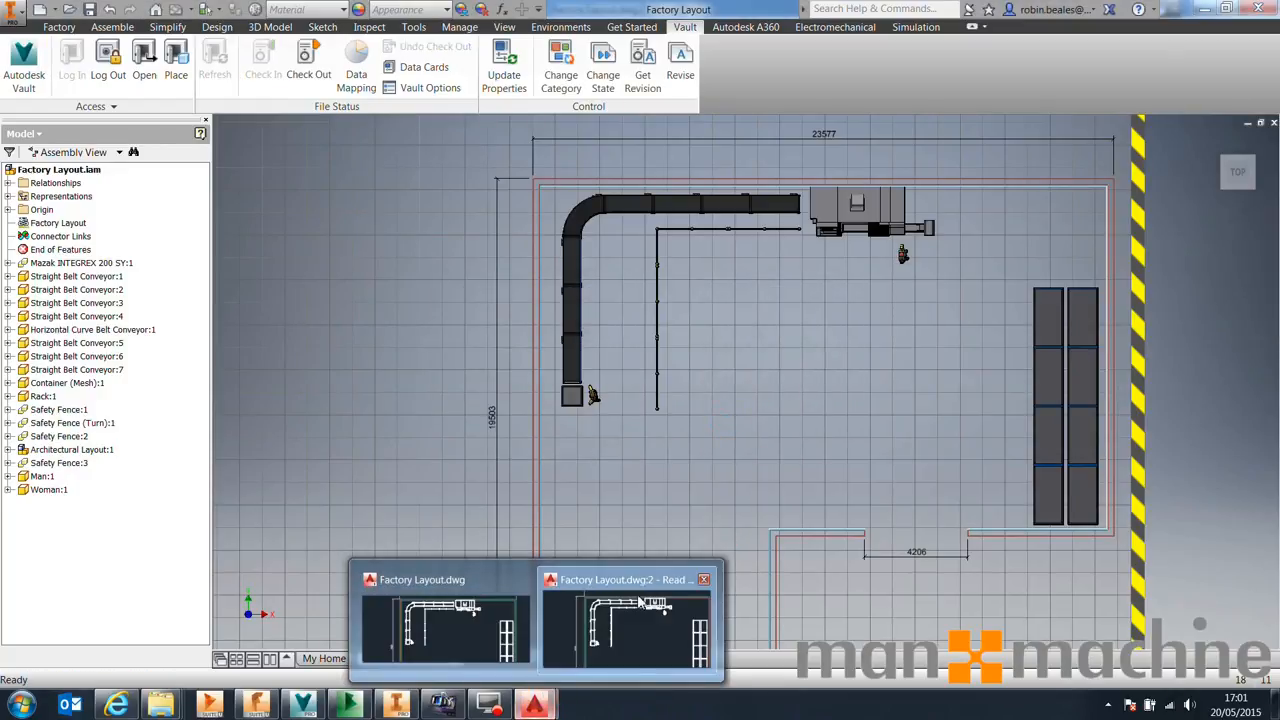
pyautogui.click(704, 580)
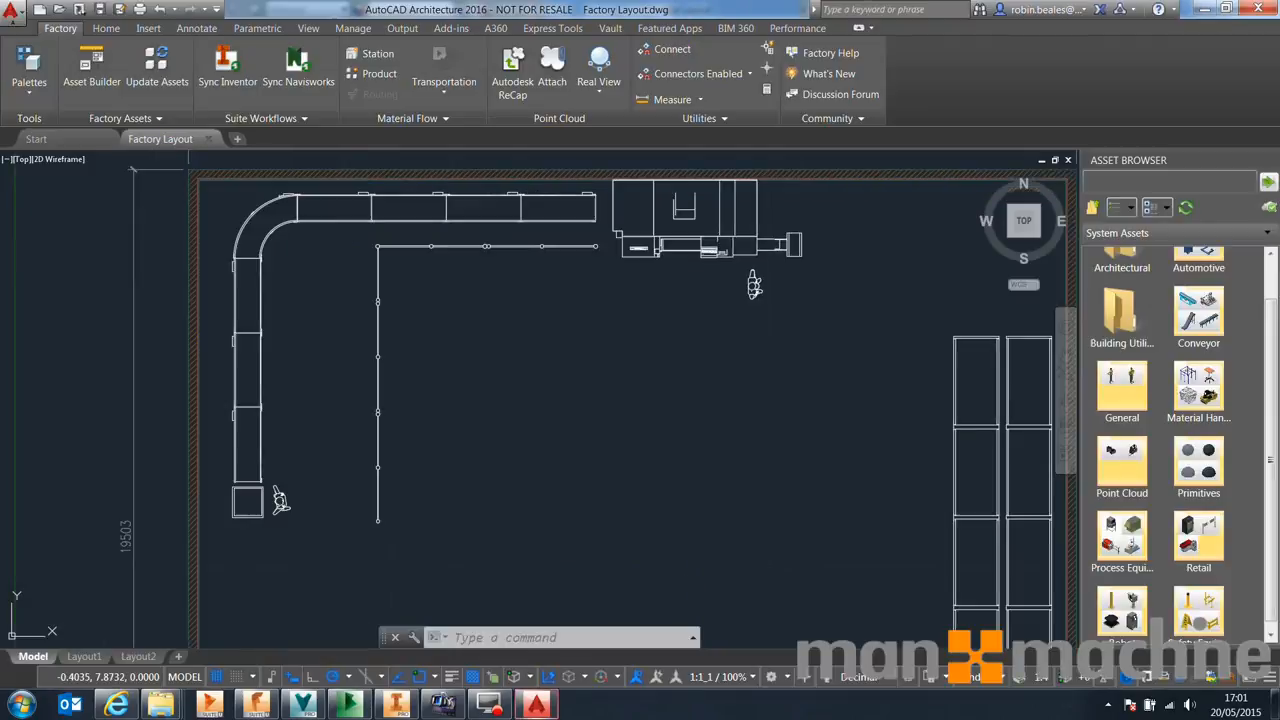
pyautogui.moveTo(489, 347)
pyautogui.mouseDown(button='middle')
pyautogui.moveTo(359, 207)
pyautogui.moveTo(419, 291)
pyautogui.mouseUp(button='middle')
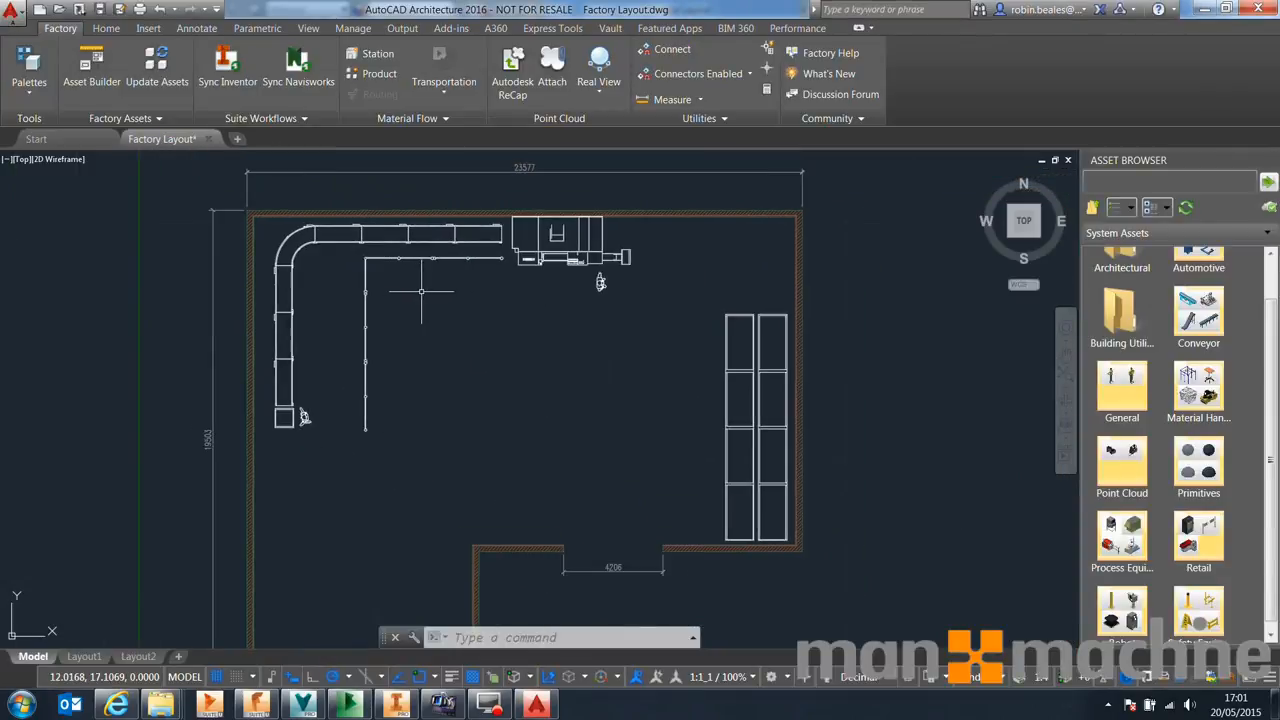
pyautogui.click(1067, 160)
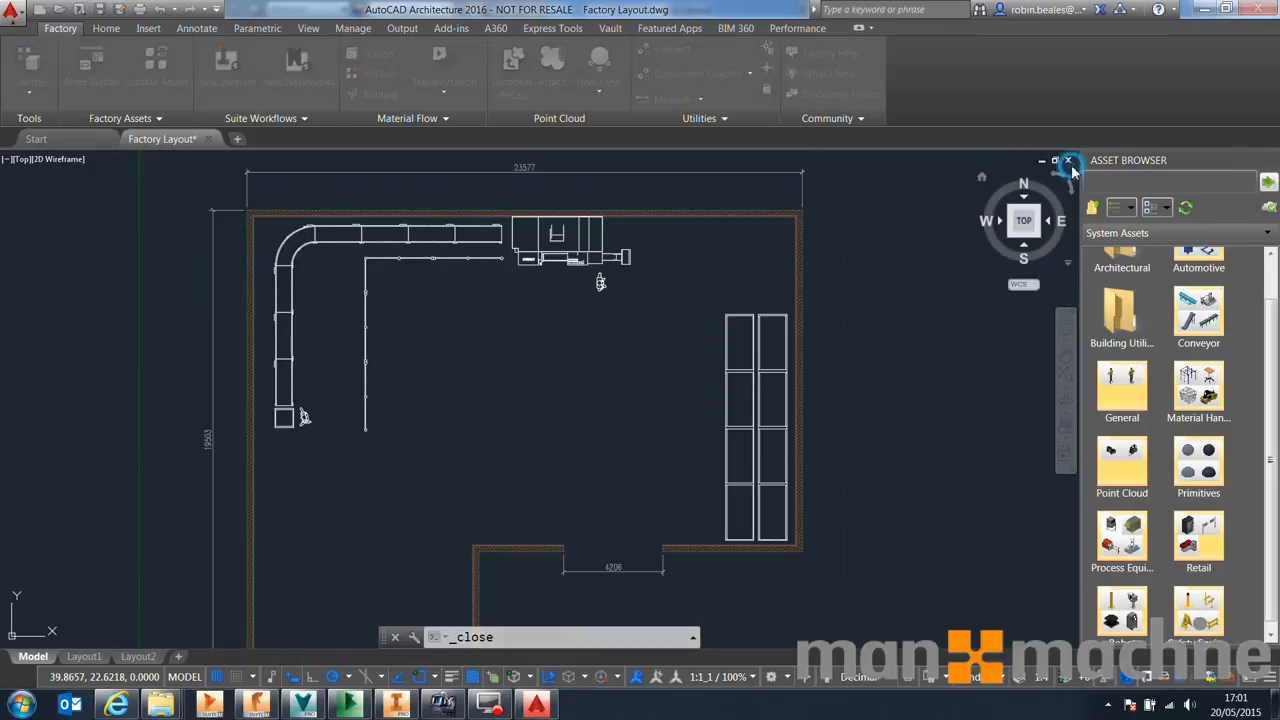
pyautogui.click(706, 390)
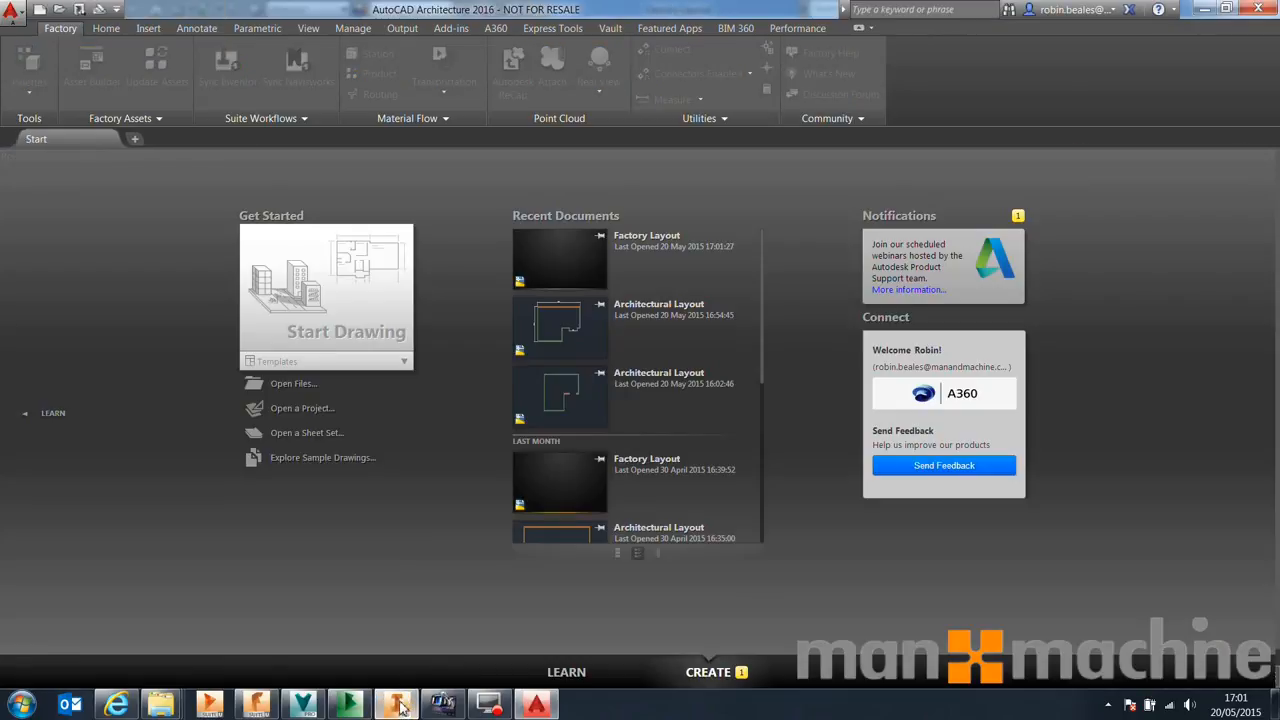
# Sync the factory layout to AutoCAD, agreeing to check out all related files, and open the created drawing in AutoCAD
pyautogui.click(396, 705)
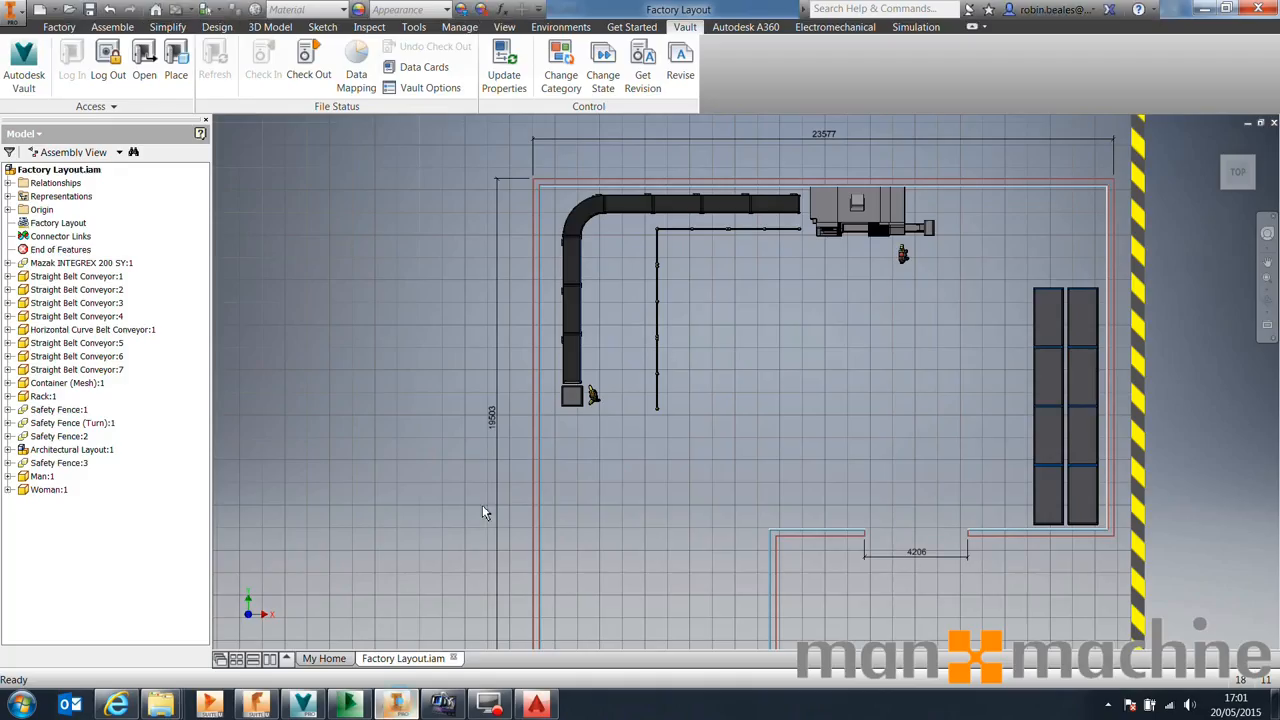
pyautogui.click(112, 27)
pyautogui.click(58, 27)
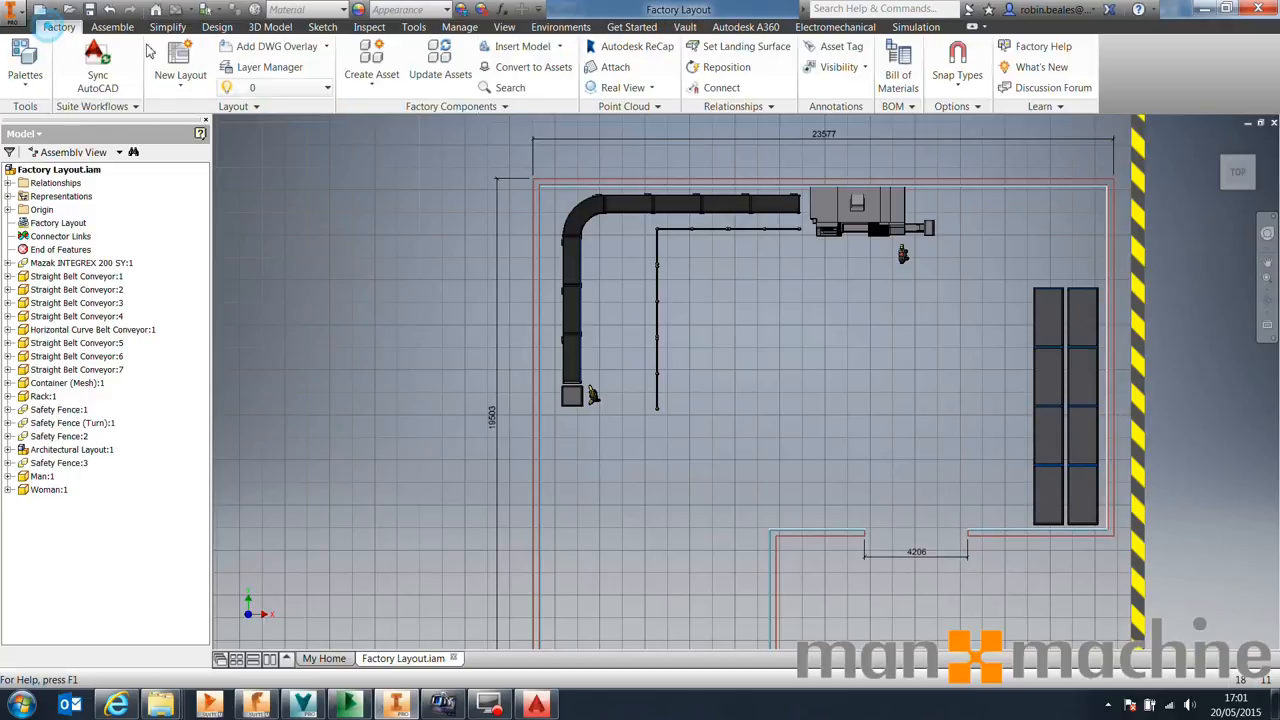
pyautogui.click(97, 68)
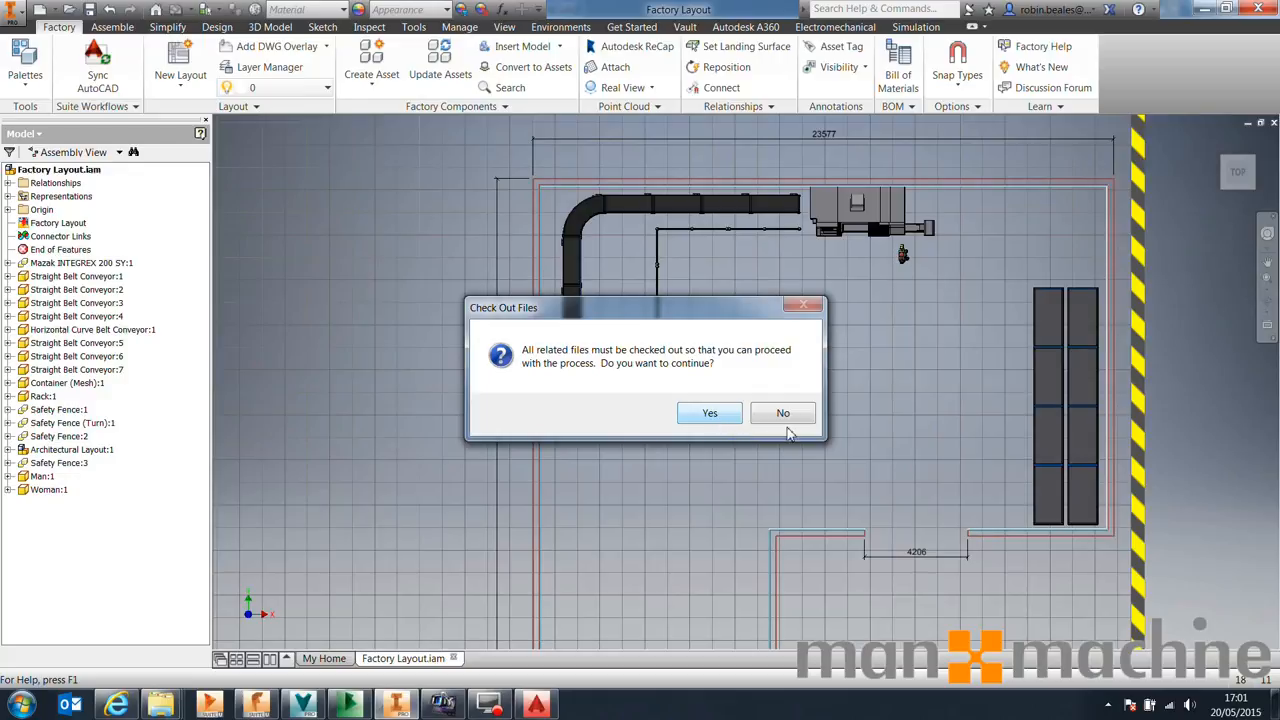
pyautogui.click(709, 413)
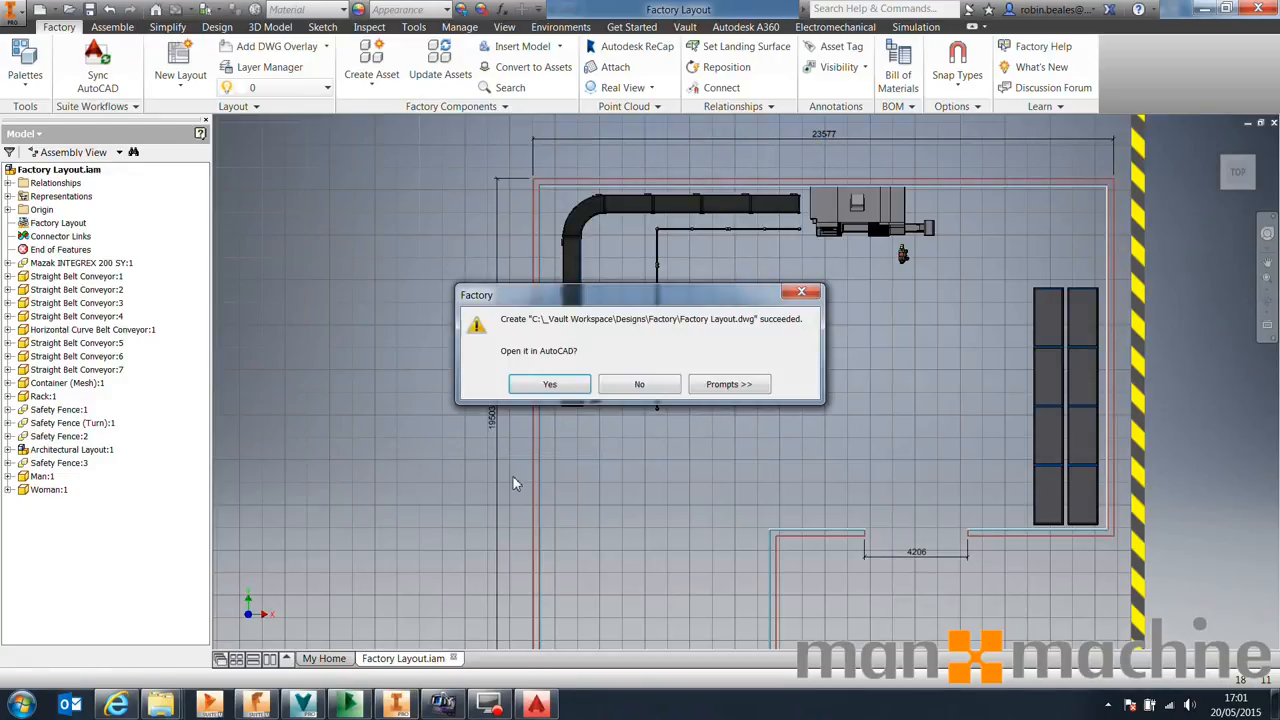
pyautogui.click(573, 387)
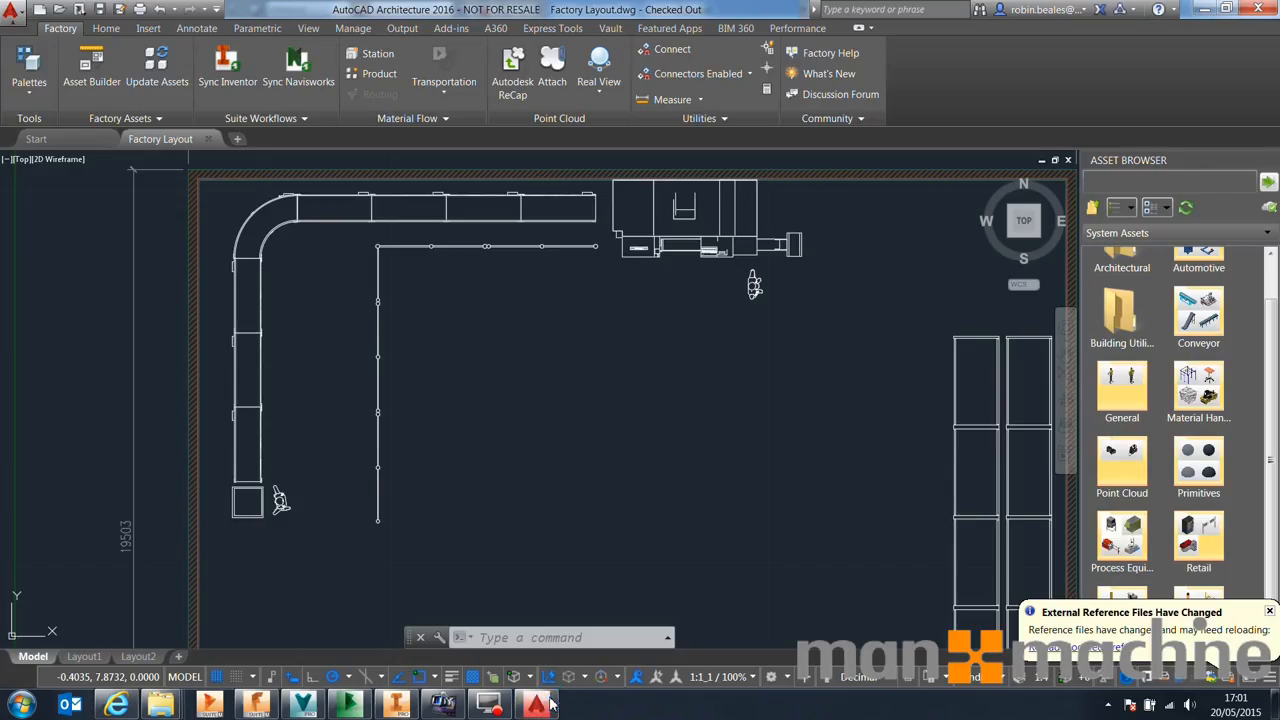
pyautogui.scroll(1, 671, 291)
pyautogui.scroll(-3, 671, 291)
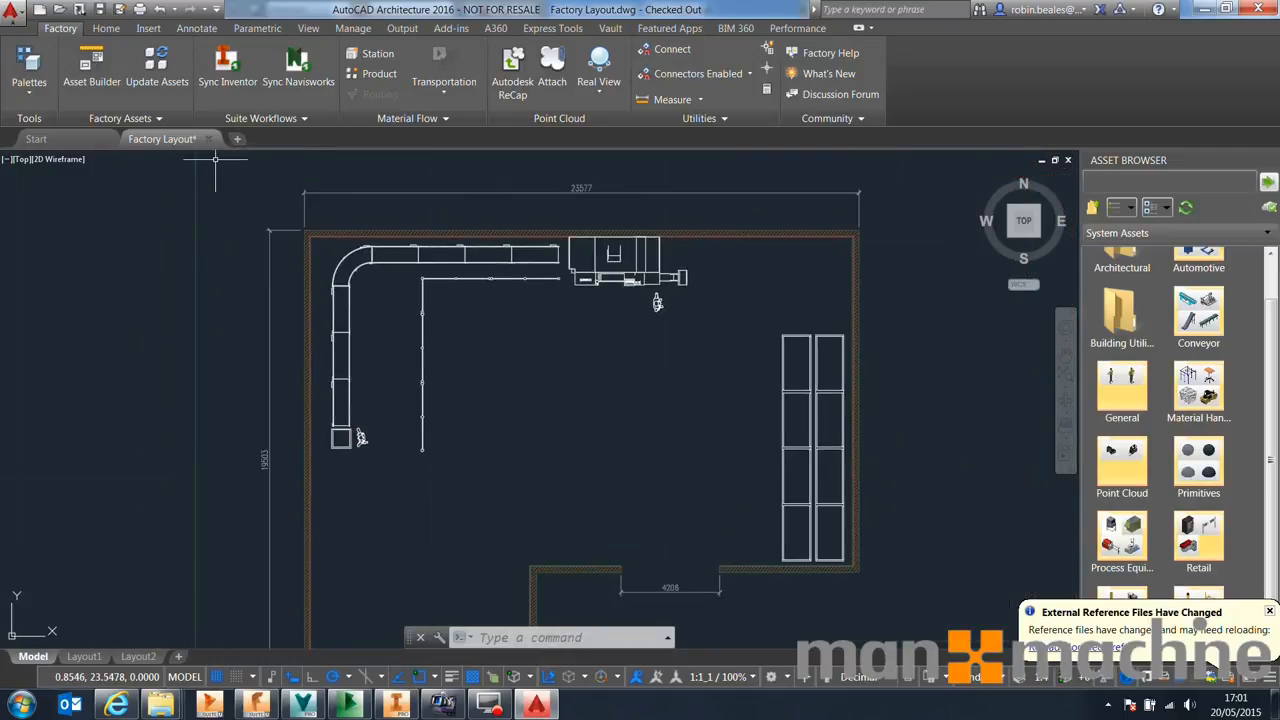
# Select all the equipment in the Inventor layout and reposition it slightly downward with the Reposition triad
pyautogui.click(396, 705)
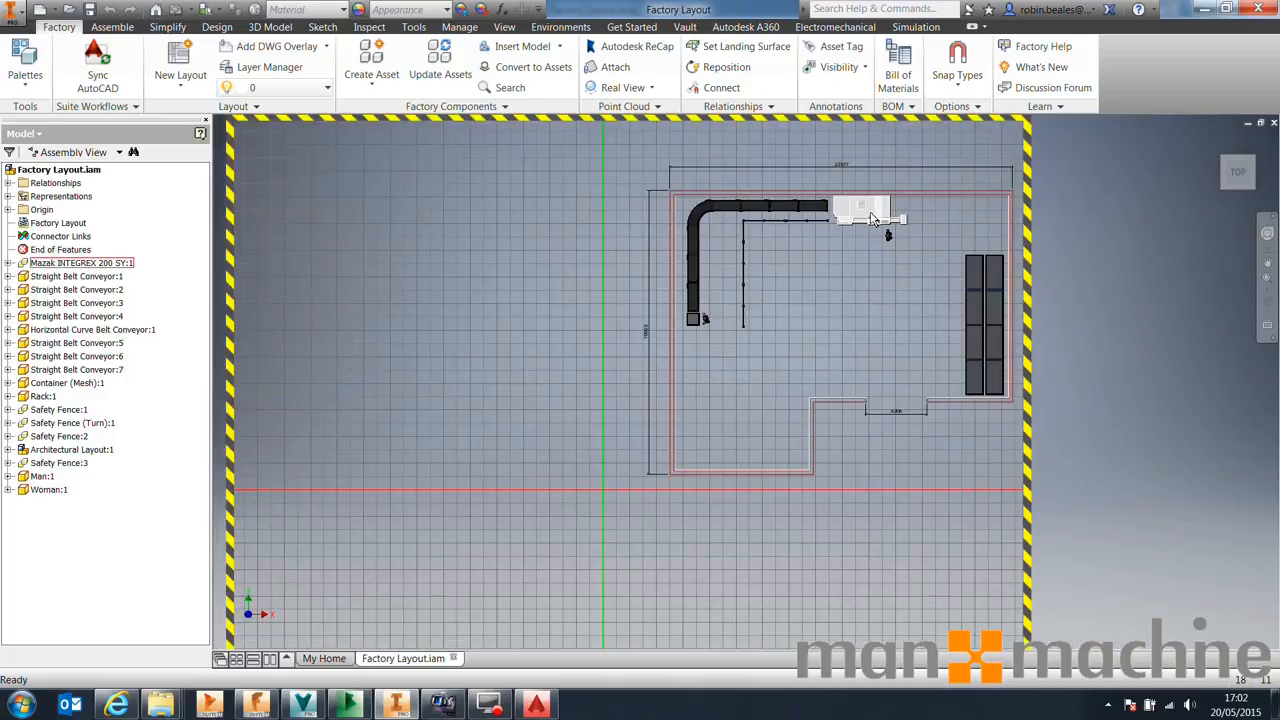
pyautogui.scroll(4, 870, 220)
pyautogui.scroll(-2, 985, 229)
pyautogui.moveTo(975, 186); pyautogui.dragTo(414, 500)
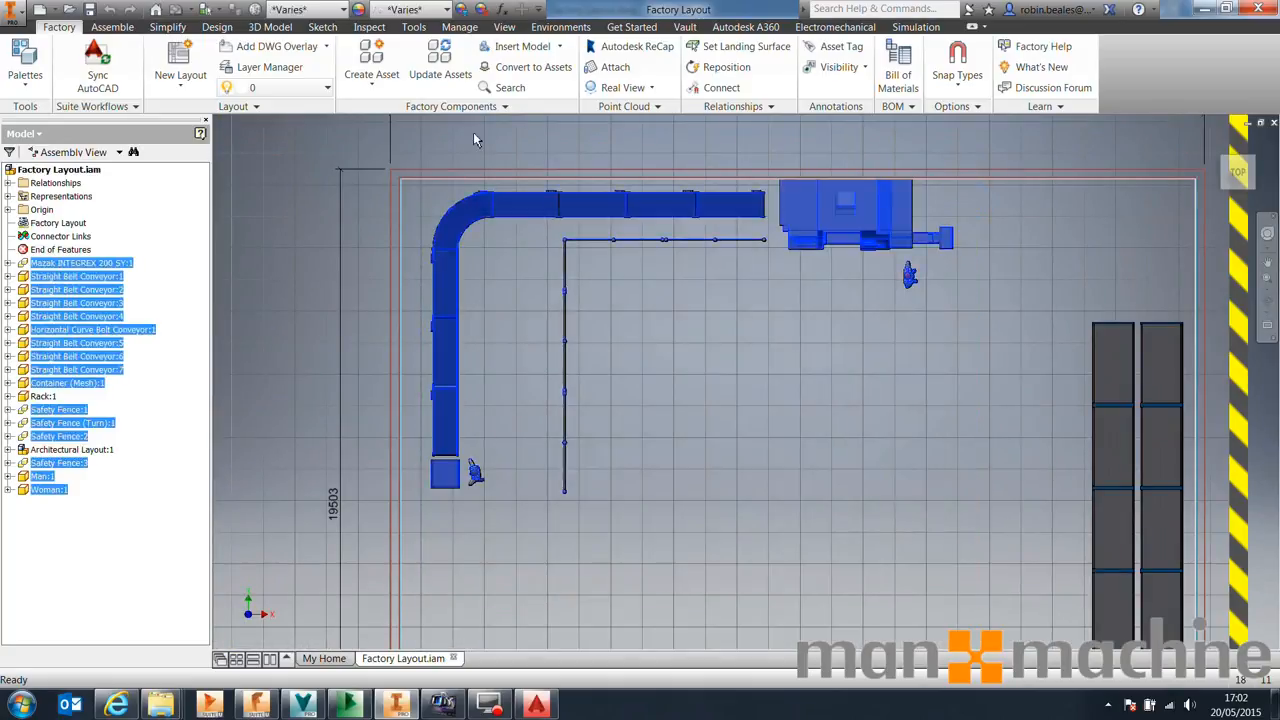
pyautogui.click(720, 67)
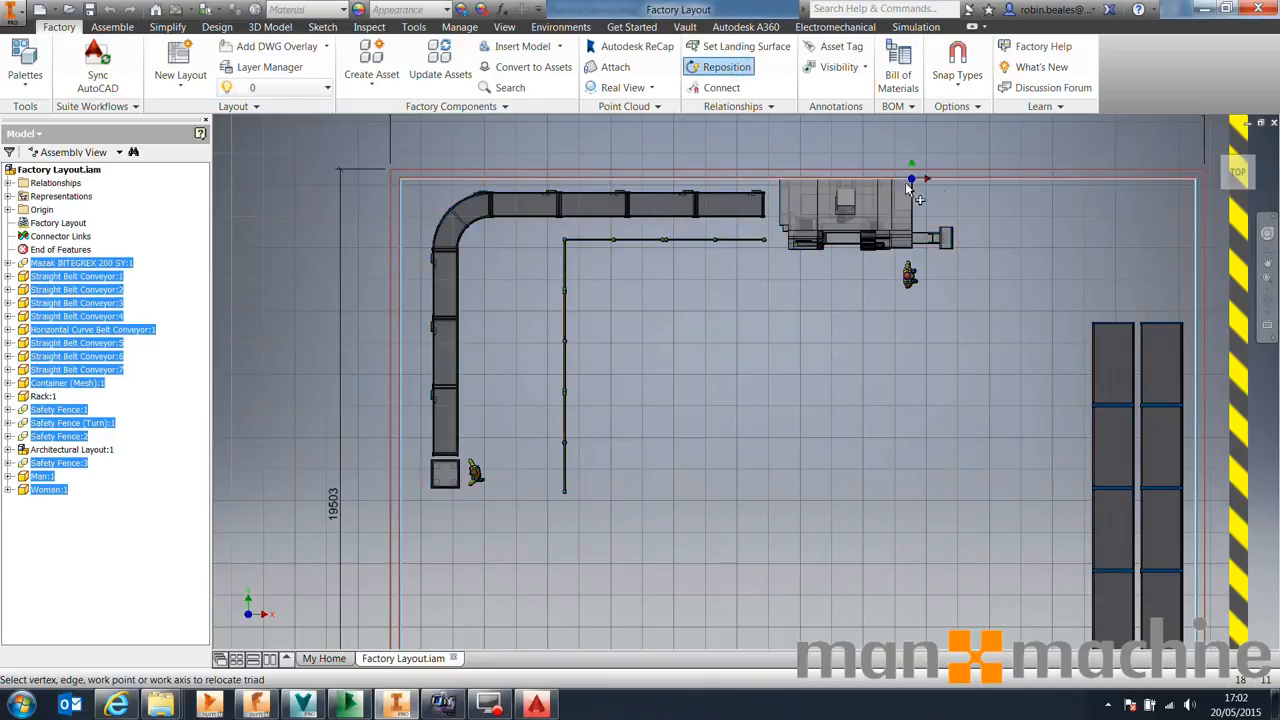
pyautogui.click(911, 184)
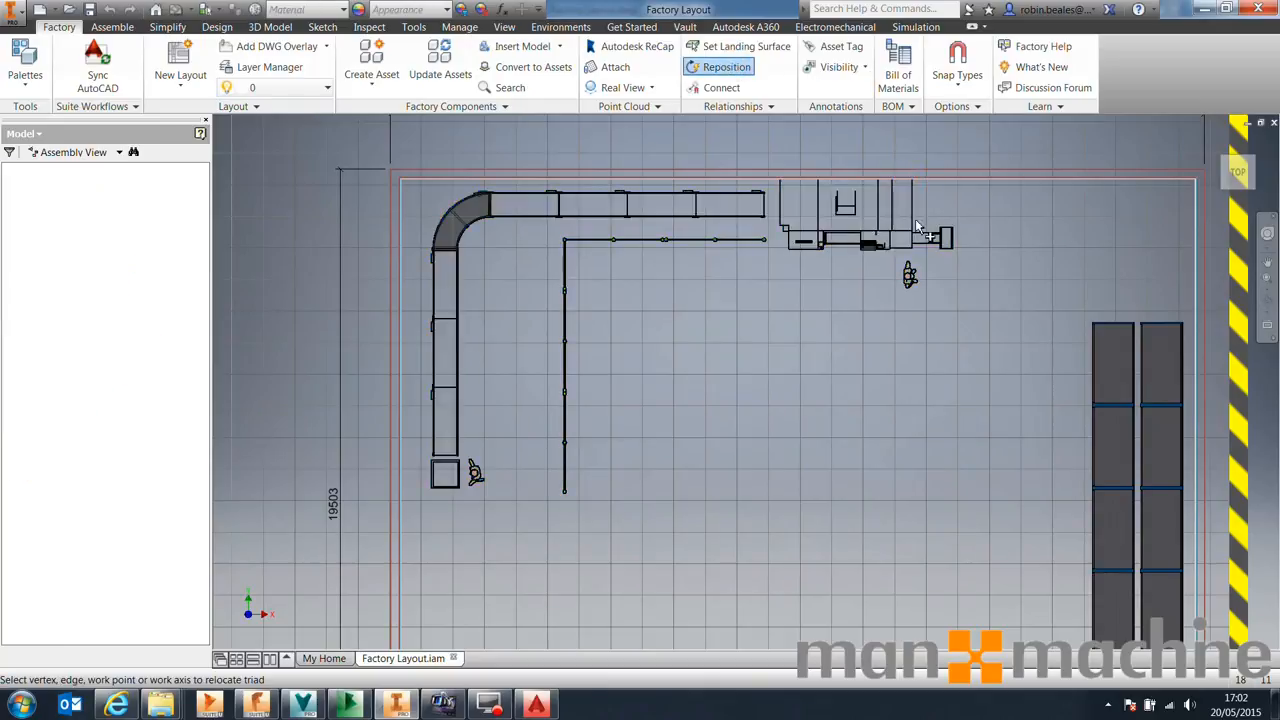
pyautogui.moveTo(913, 160); pyautogui.dragTo(913, 197)
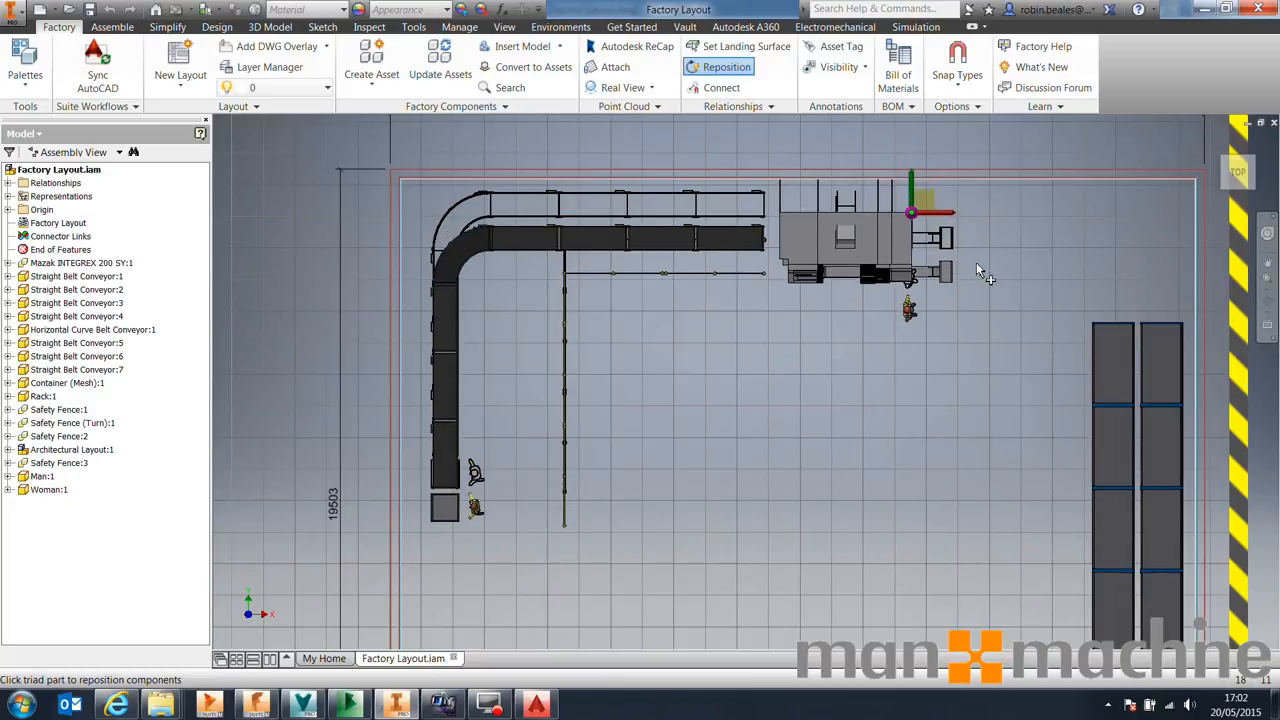
pyautogui.rightClick(758, 344)
pyautogui.click(810, 348)
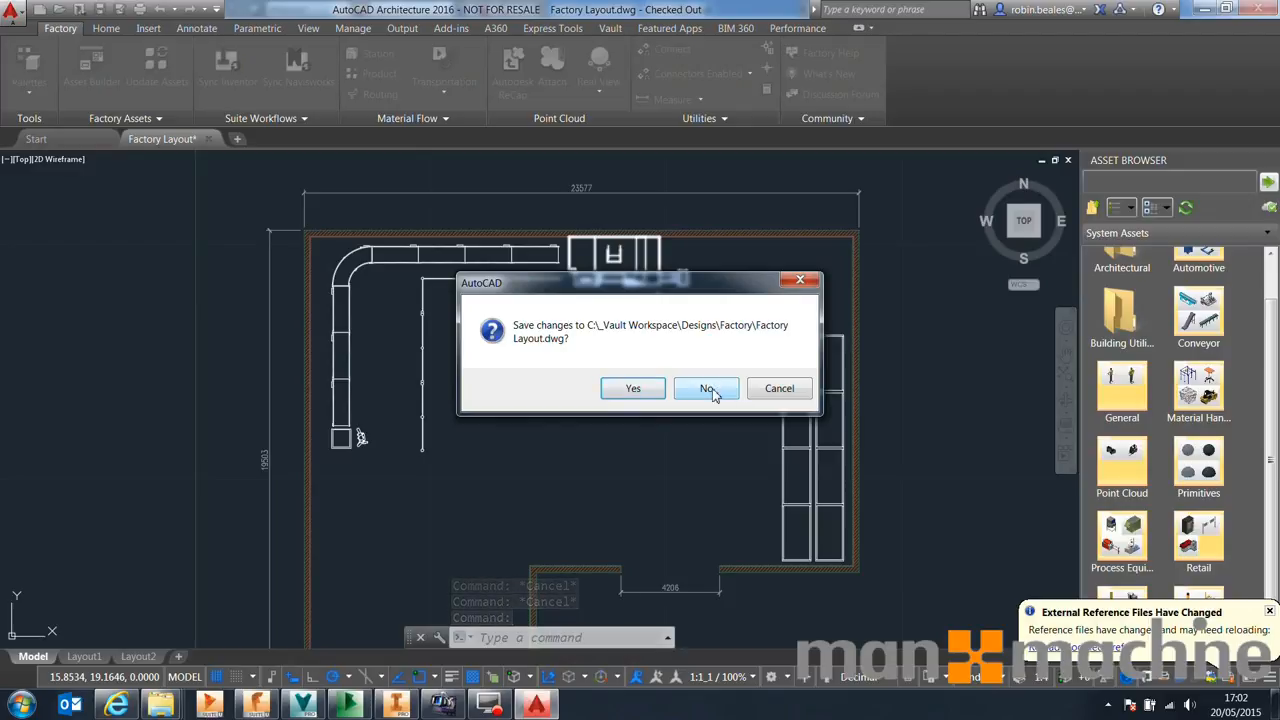
# Close the AutoCAD factory layout drawing without saving changes
pyautogui.click(709, 389)
pyautogui.click(1203, 9)
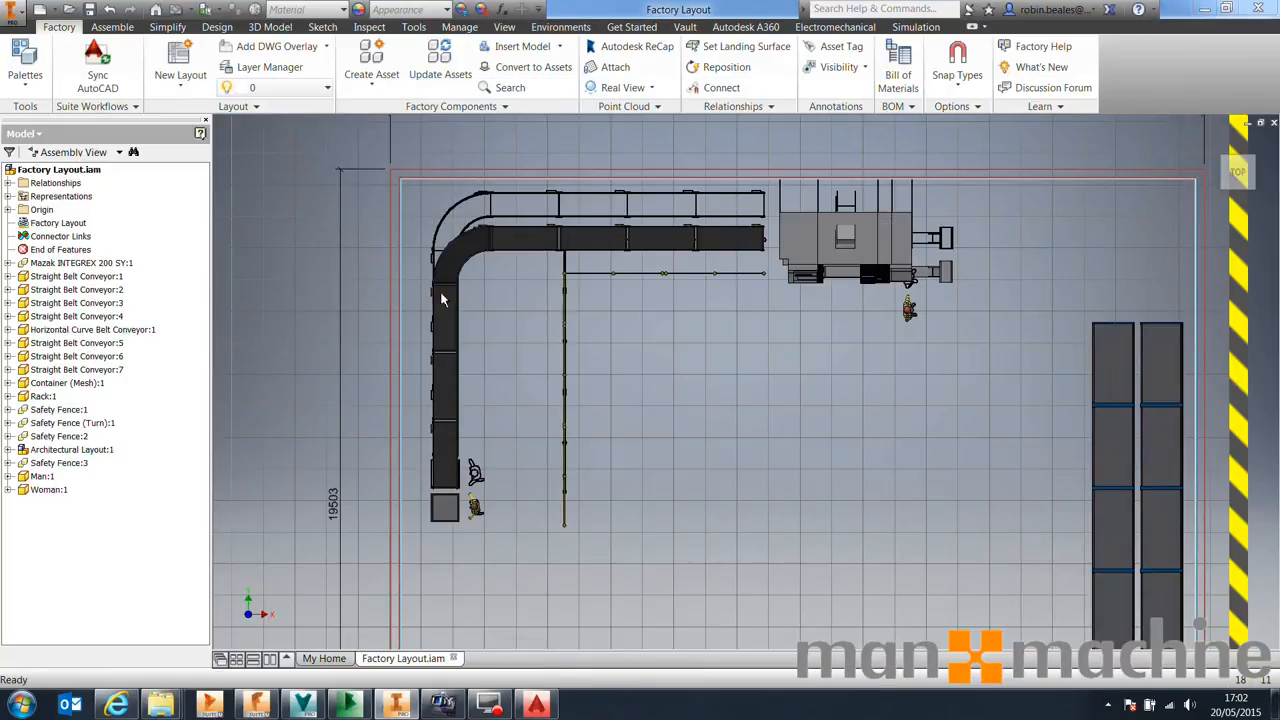
# Sync the repositioned layout to AutoCAD again and open the updated drawing there
pyautogui.click(119, 108)
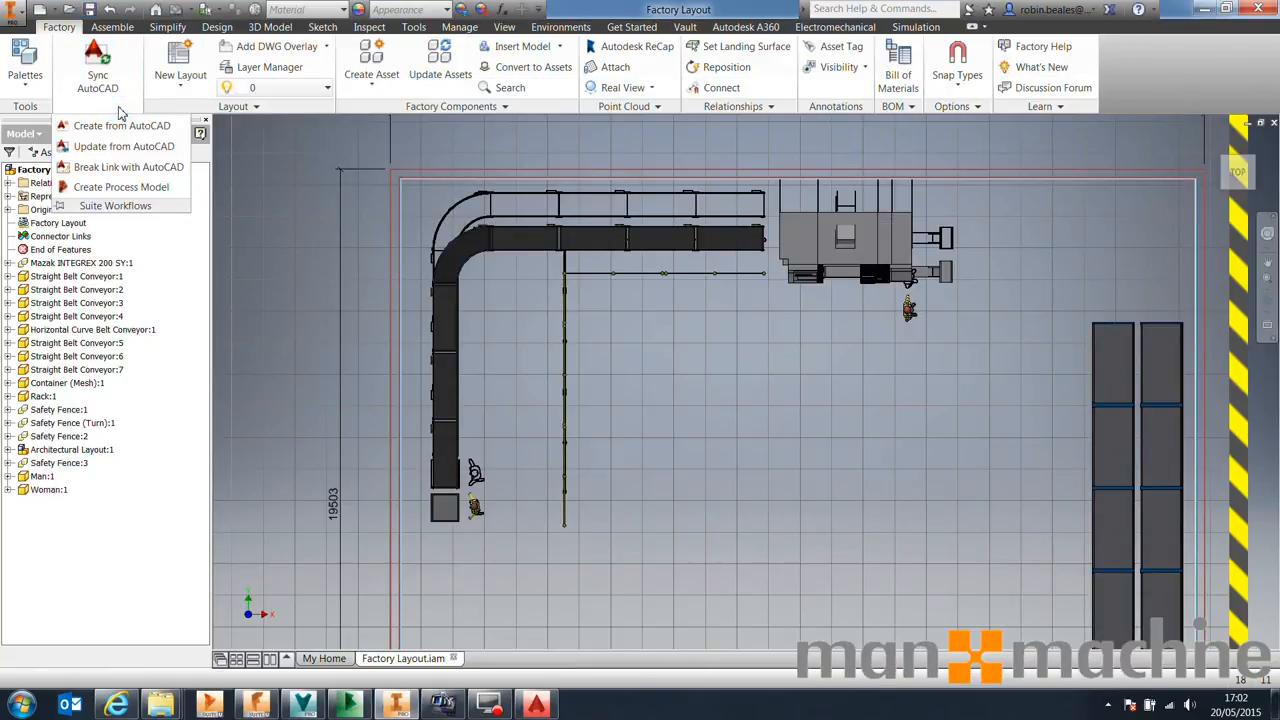
pyautogui.click(97, 66)
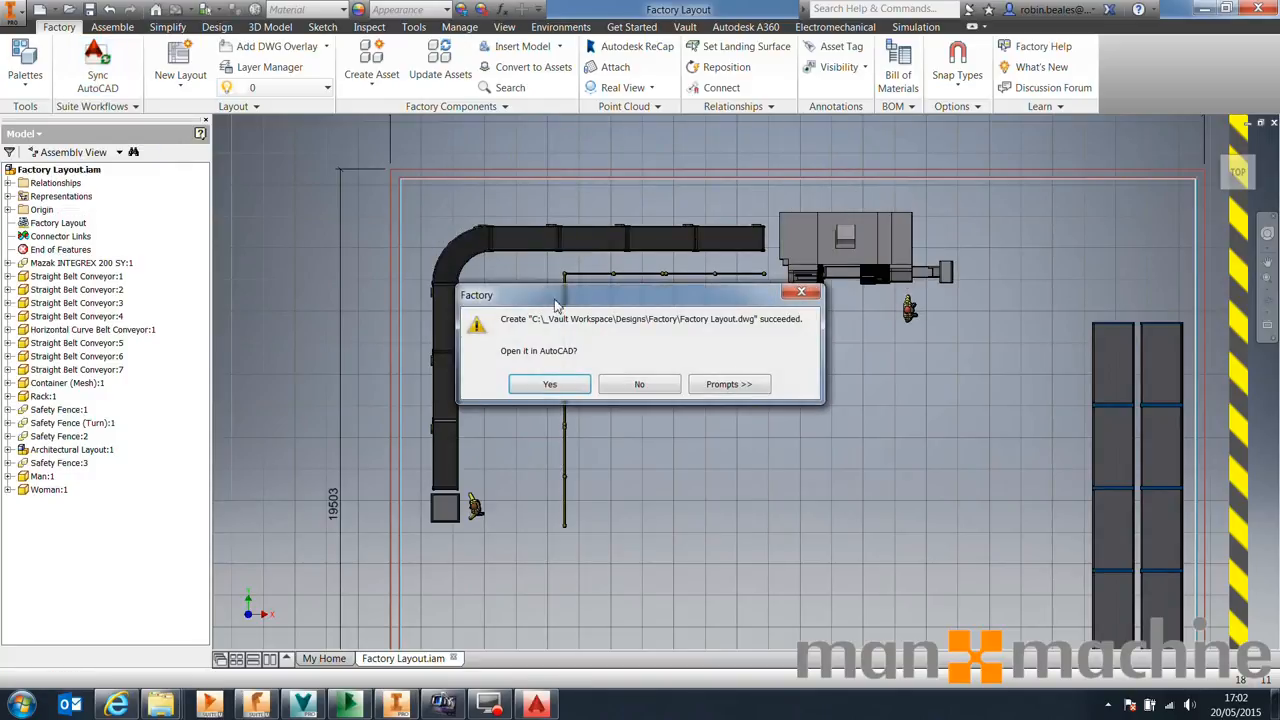
pyautogui.click(560, 386)
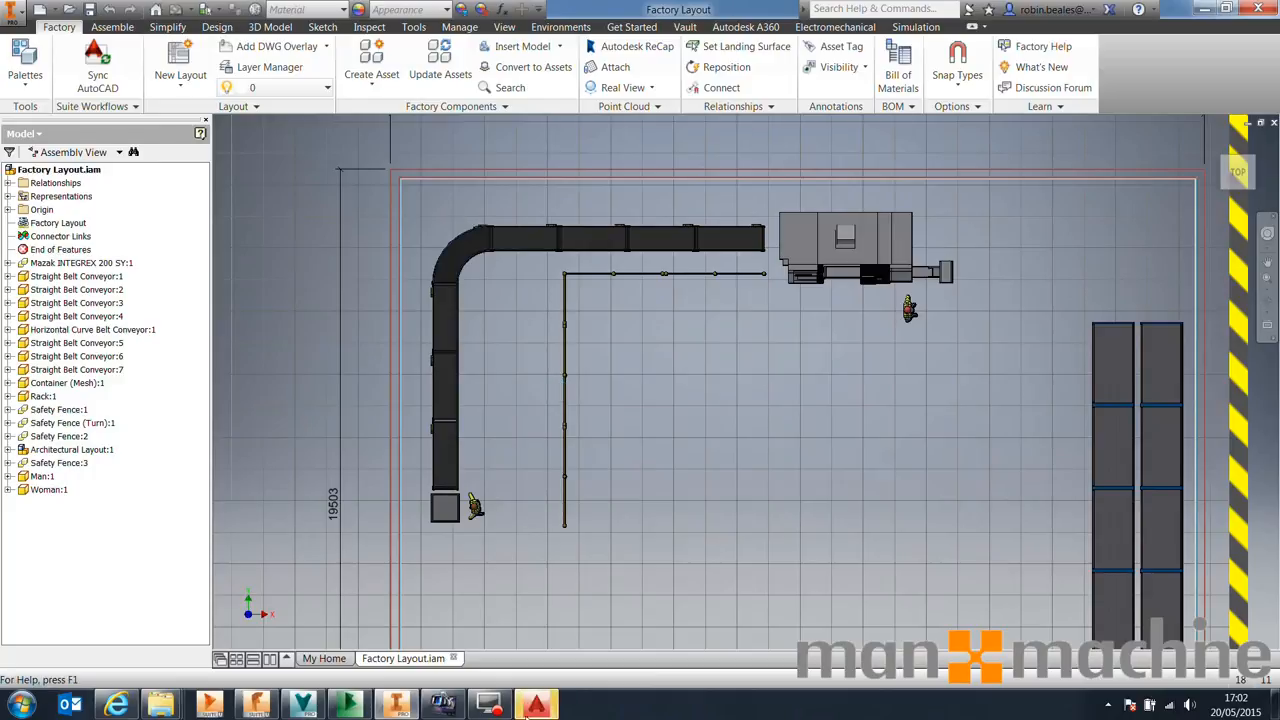
pyautogui.click(530, 707)
pyautogui.scroll(10, 522, 394)
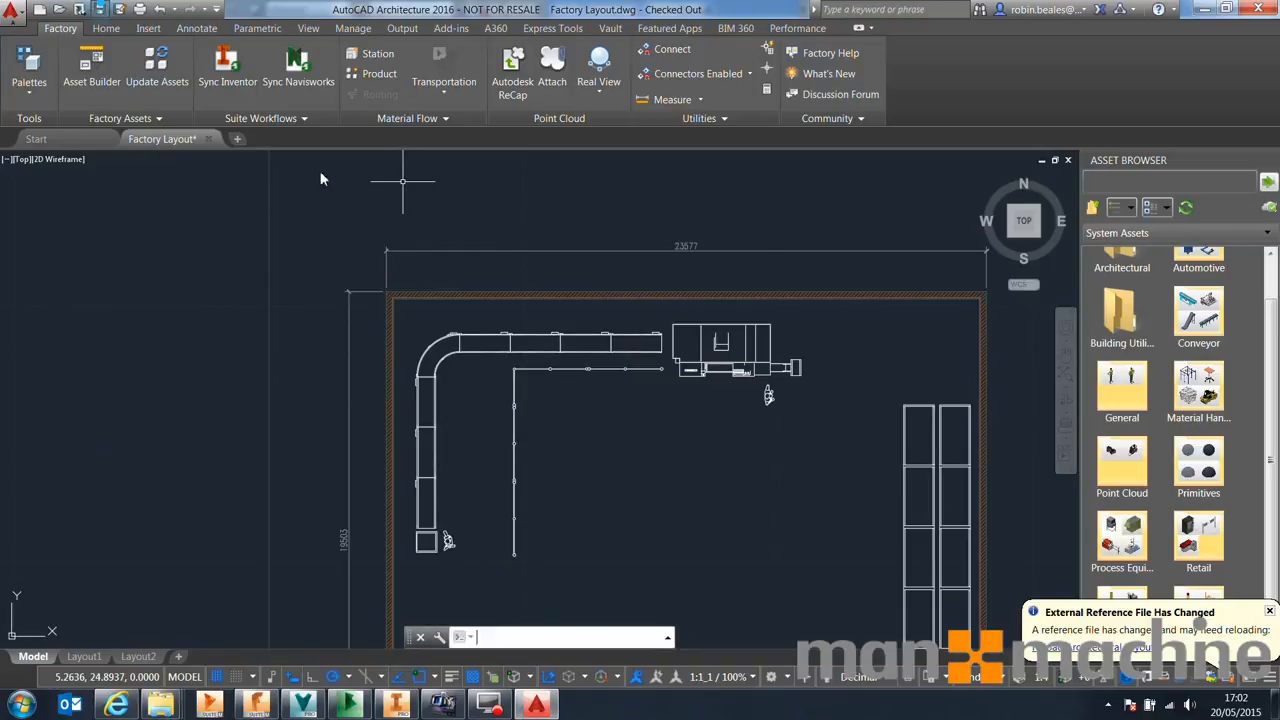
# Check the factory layout assembly and architectural layout into Vault from Inventor with a new version comment
pyautogui.click(612, 28)
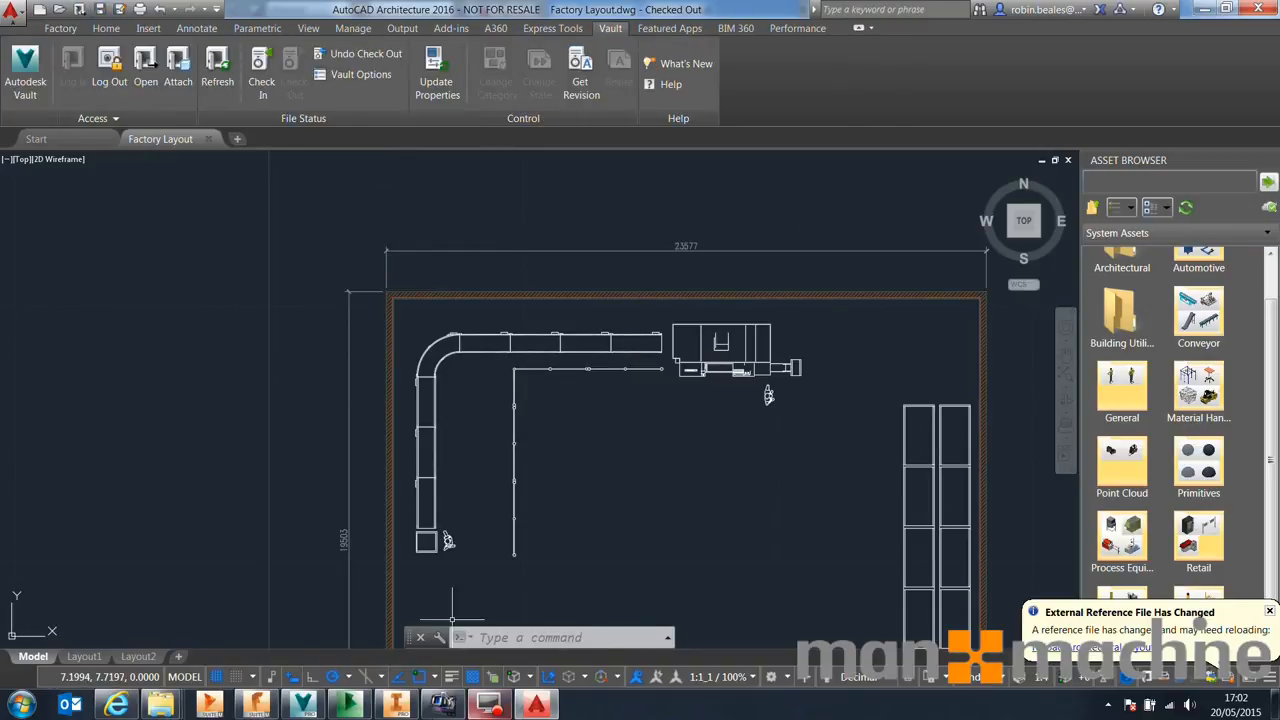
pyautogui.click(396, 705)
pyautogui.click(686, 27)
pyautogui.click(263, 62)
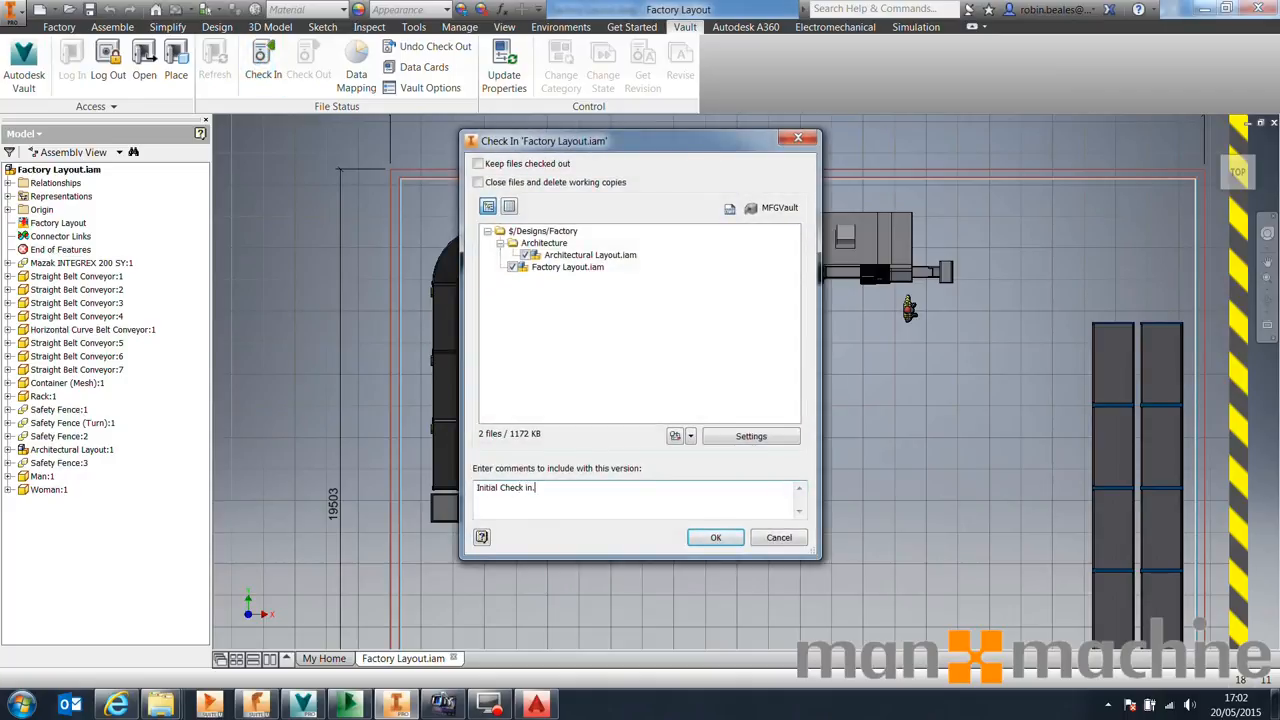
pyautogui.hotkey('ctrl', 'a')
pyautogui.write('M')
pyautogui.click(716, 537)
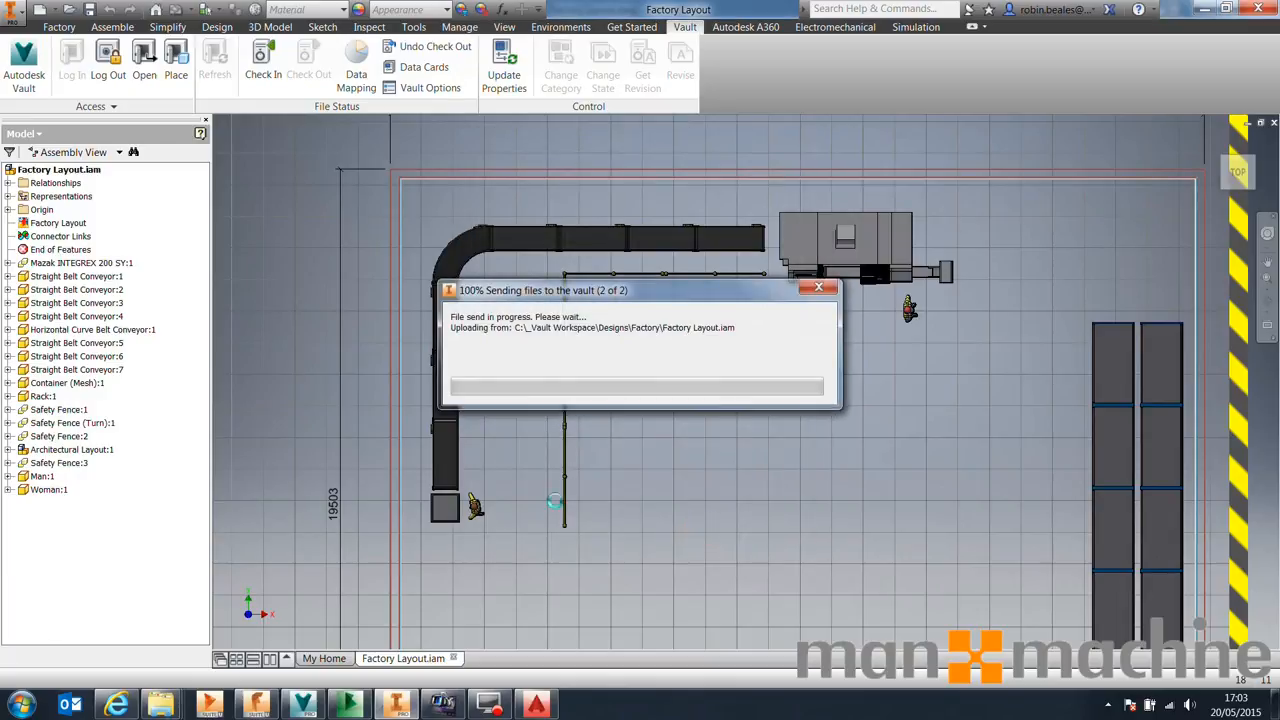
pyautogui.click(707, 421)
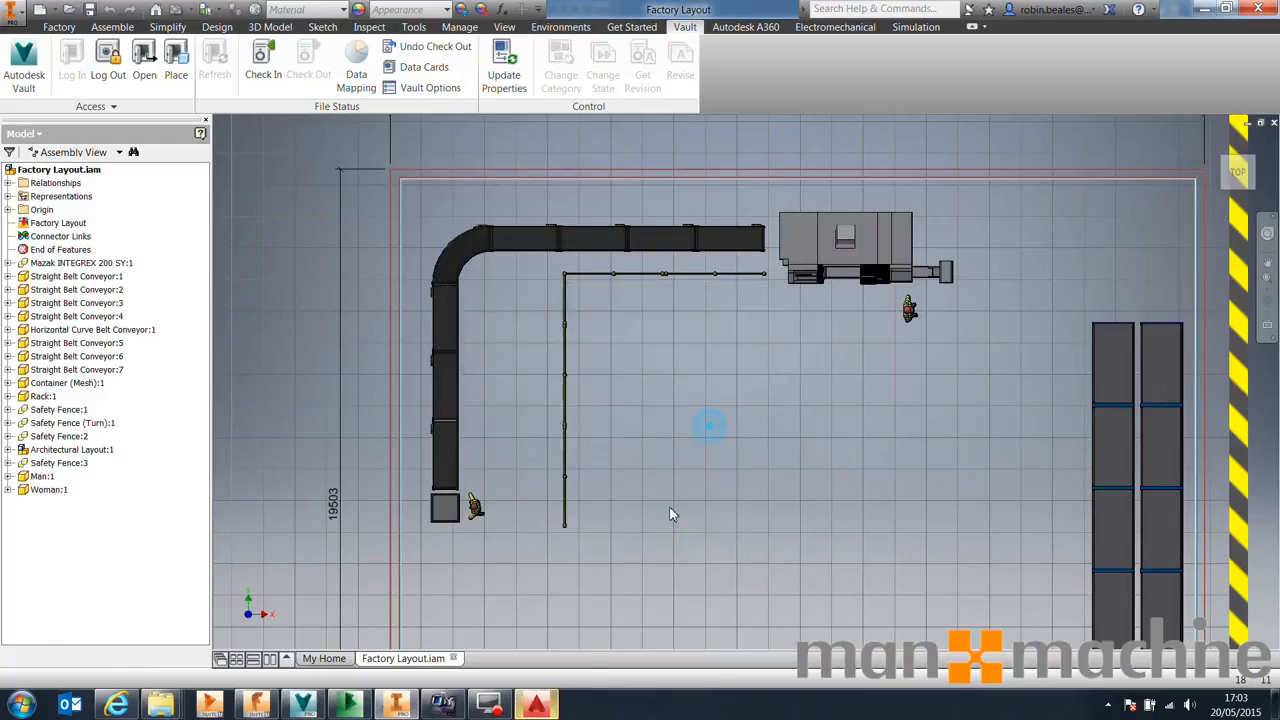
# Check the Factory Layout drawing and its referenced files into Vault from AutoCAD
pyautogui.click(537, 704)
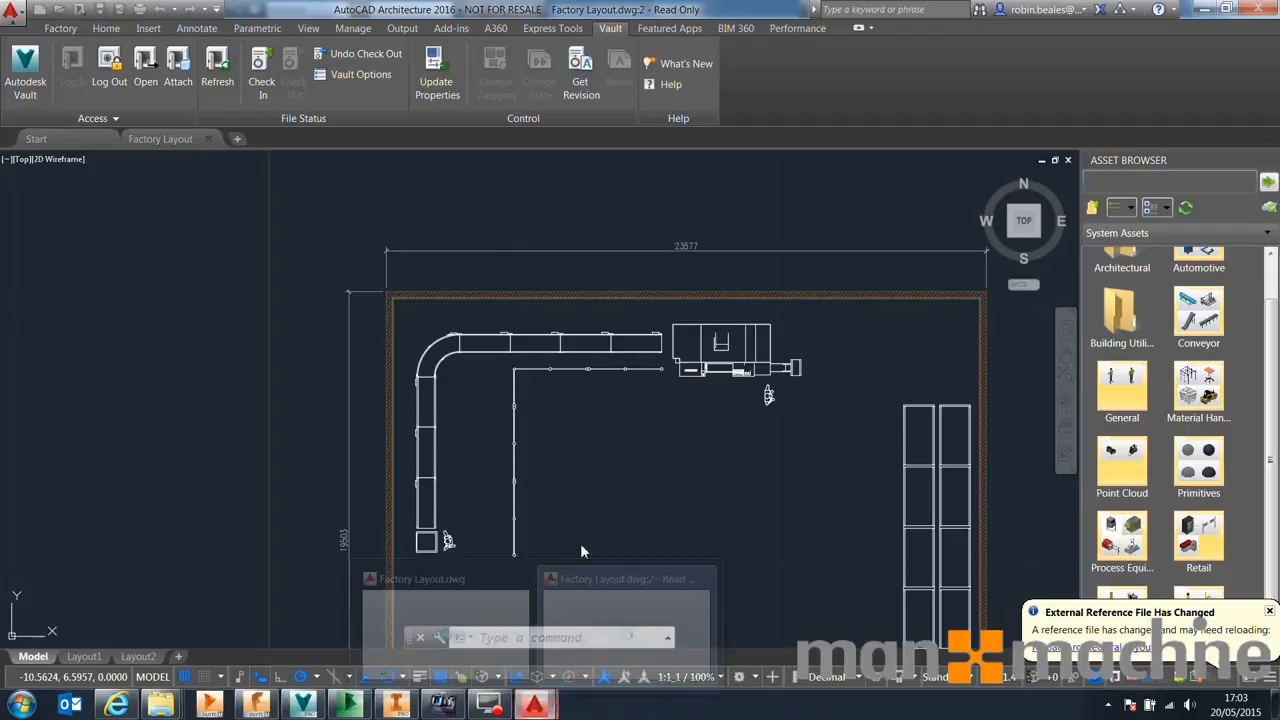
pyautogui.click(262, 68)
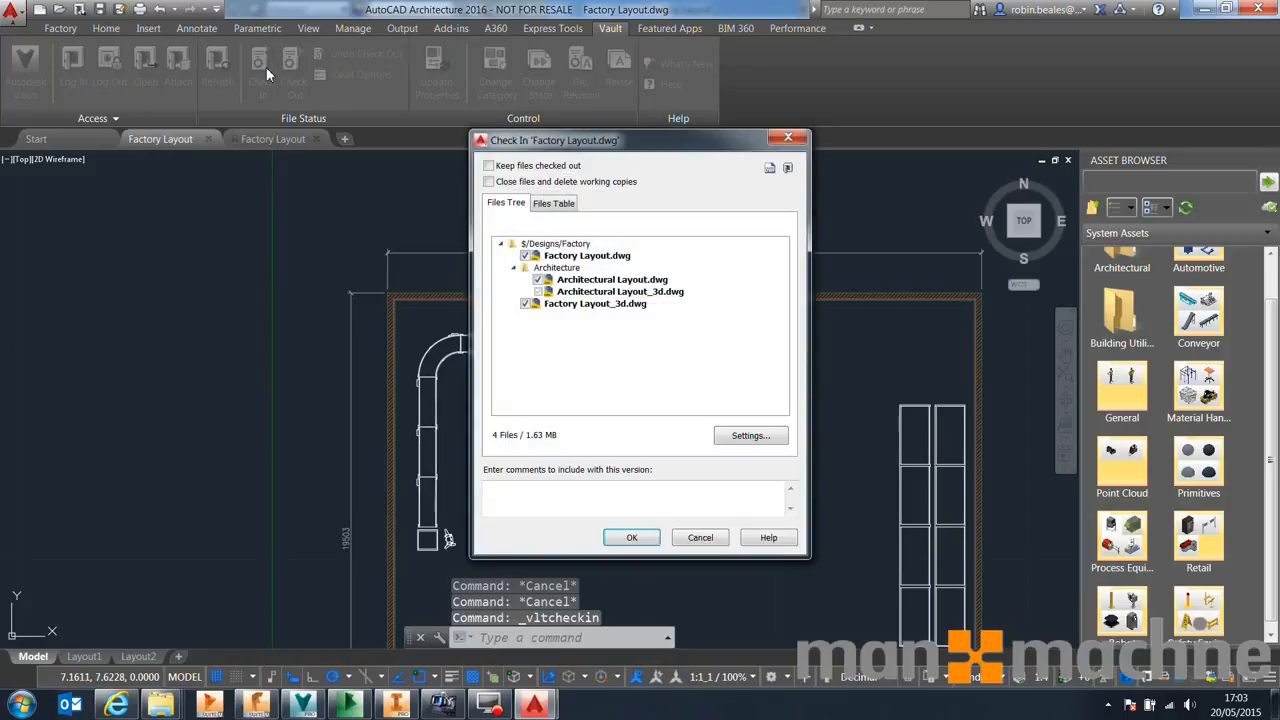
pyautogui.click(655, 538)
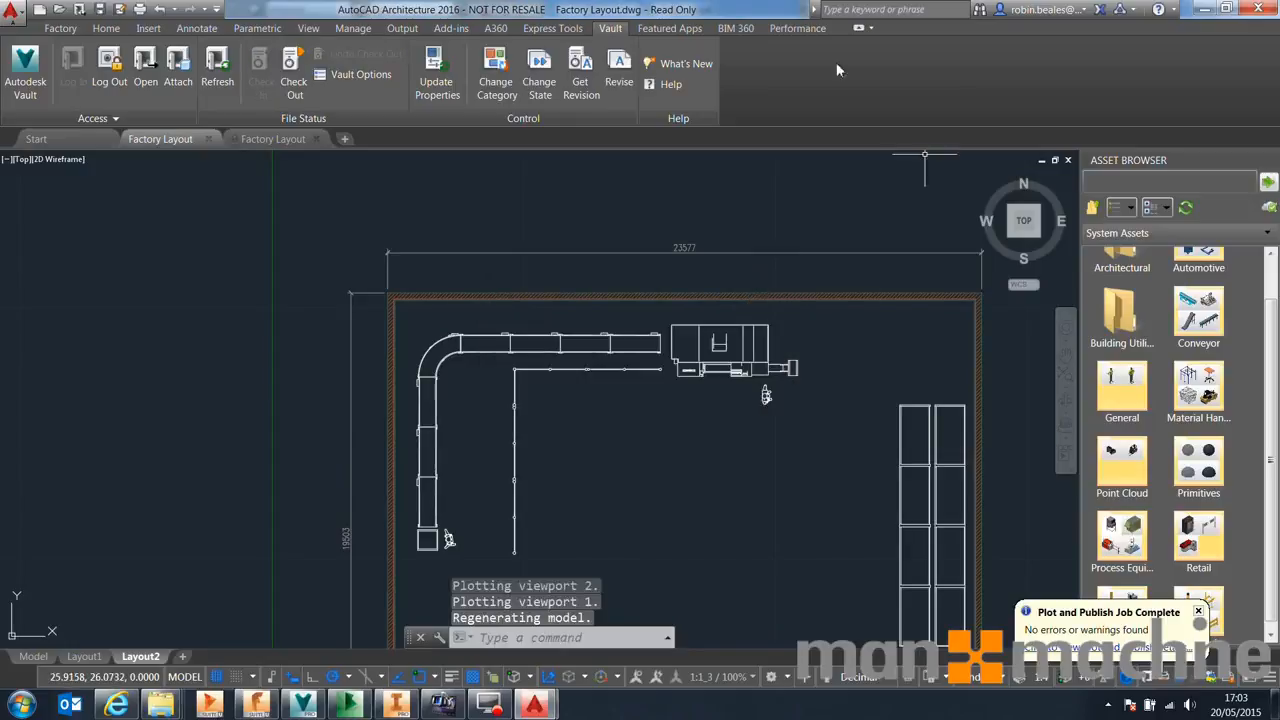
pyautogui.scroll(-4, 638, 345)
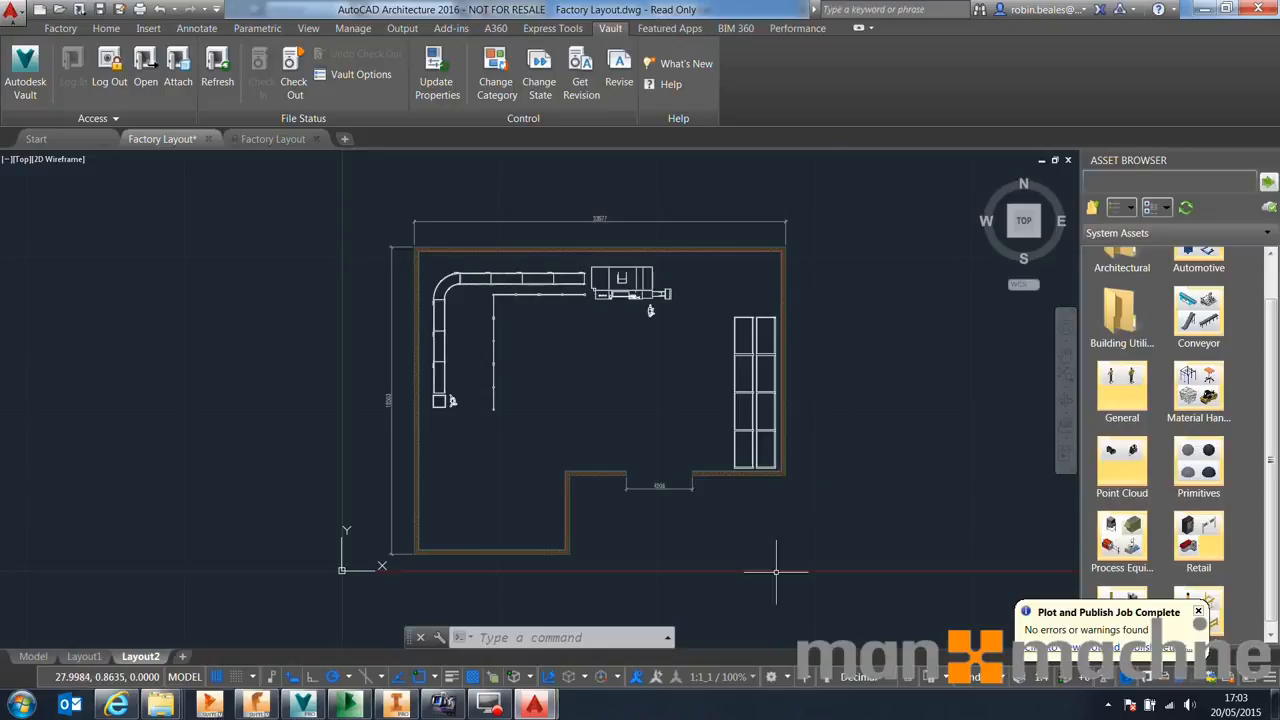
# Review the Architectural Layout.dwg document details, version history and view in the Buzzsaw web portal
pyautogui.click(344, 710)
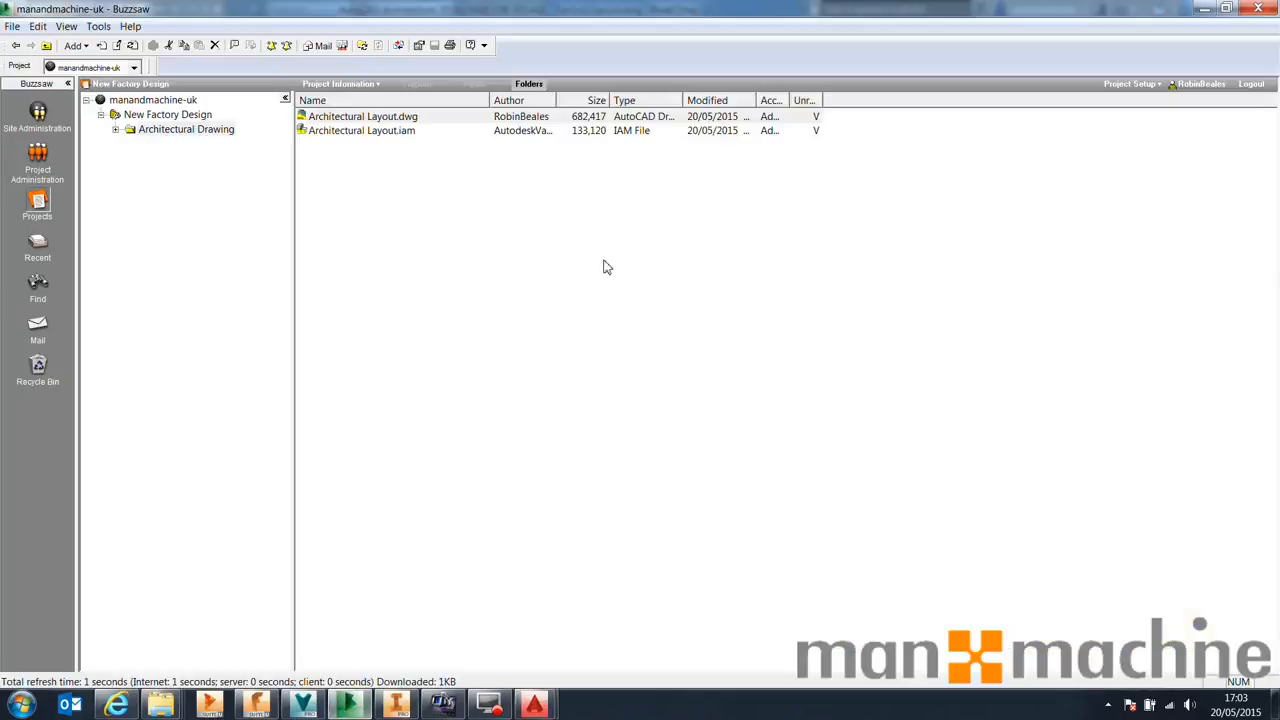
pyautogui.click(125, 706)
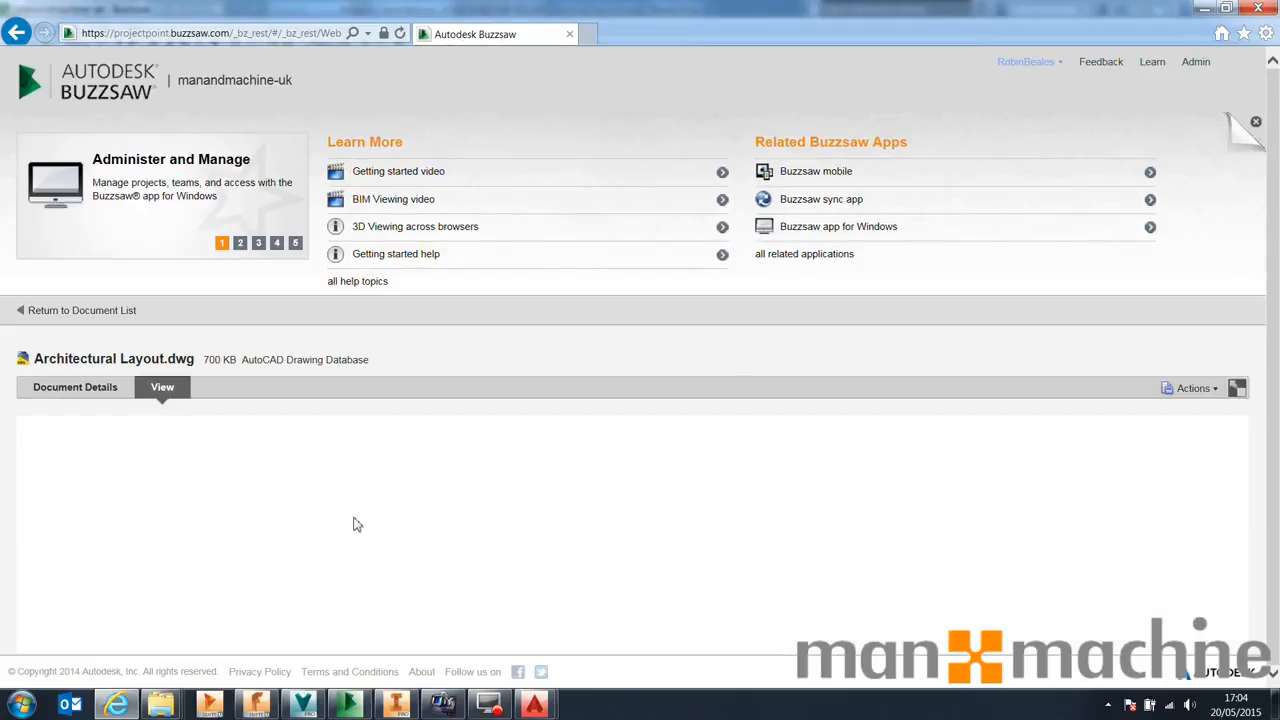
pyautogui.click(106, 390)
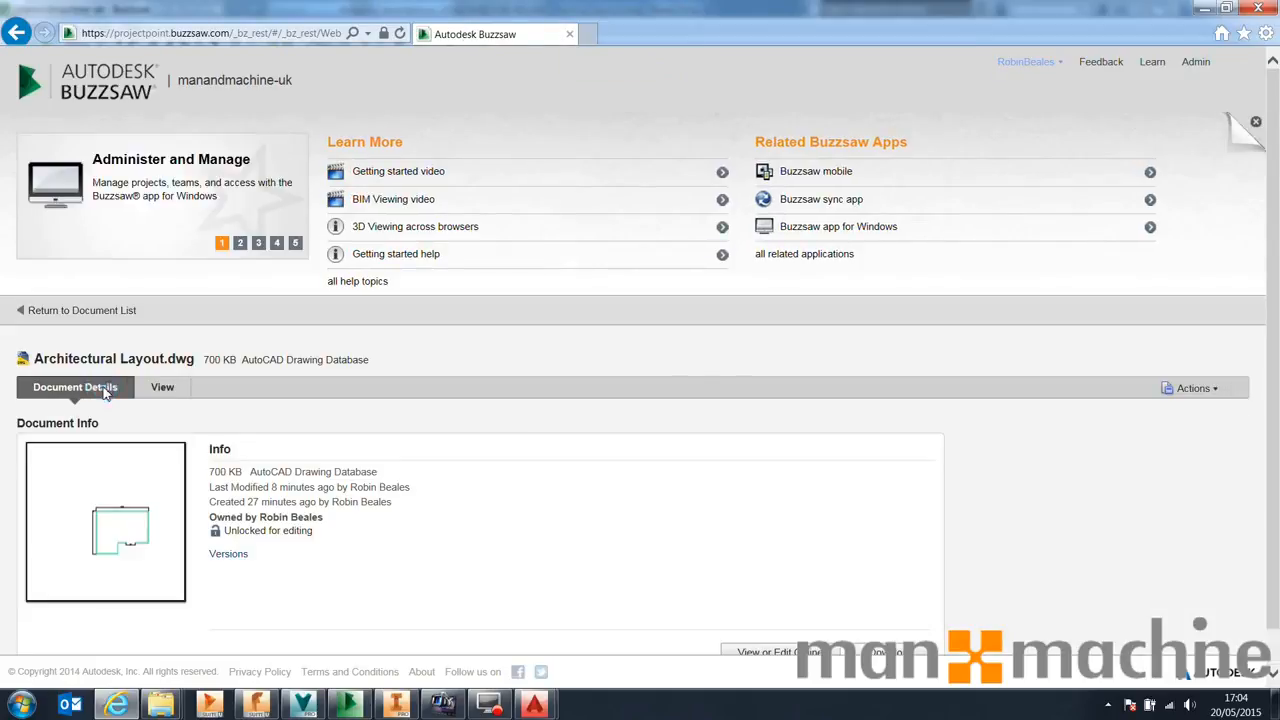
pyautogui.click(228, 554)
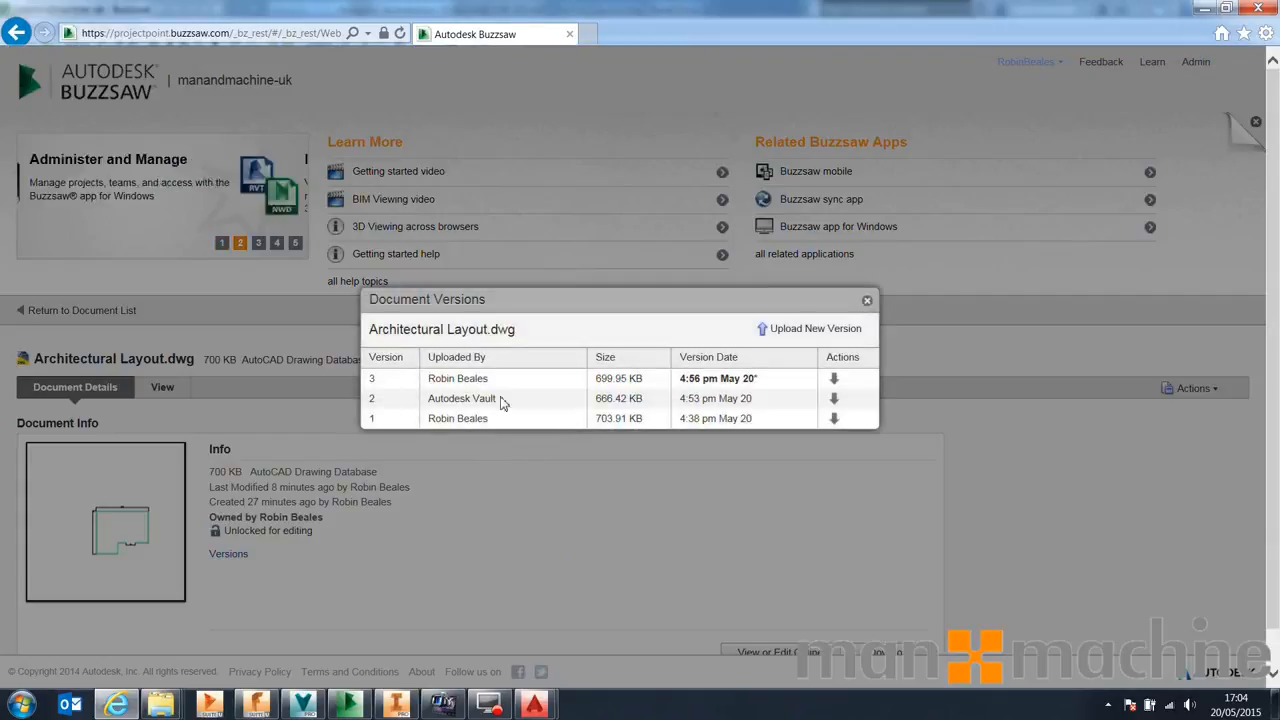
pyautogui.click(867, 302)
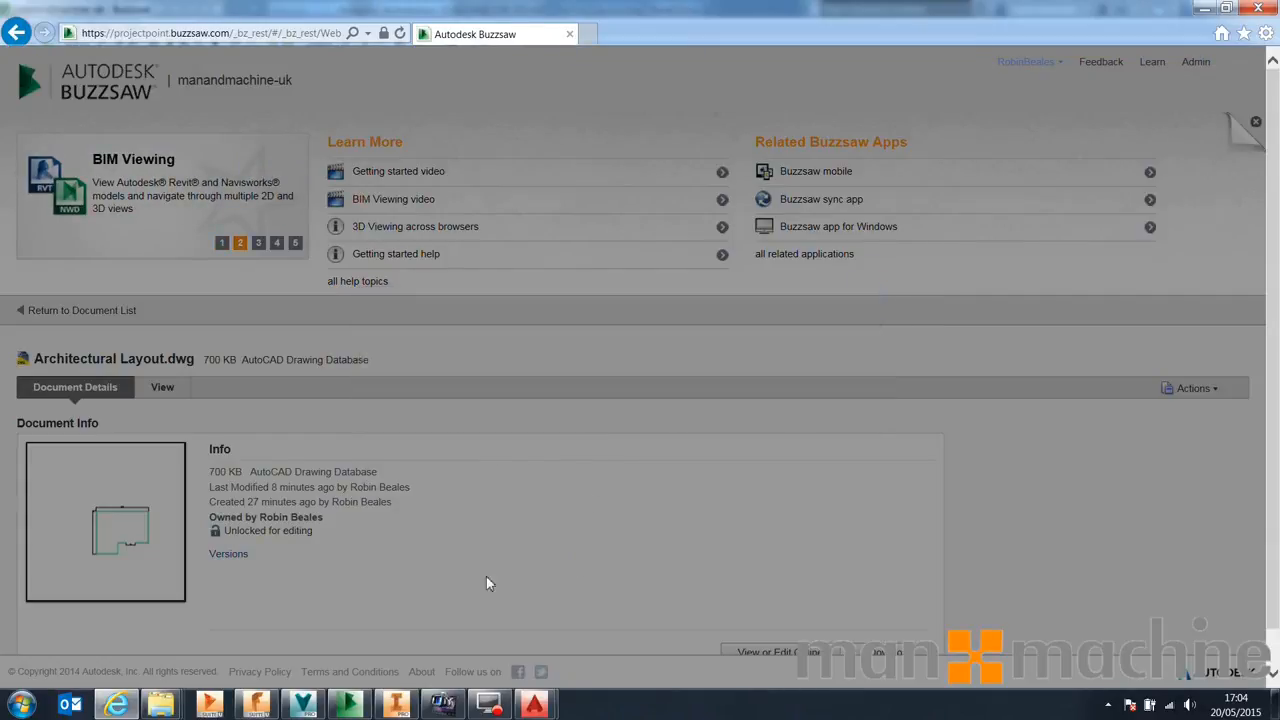
pyautogui.click(162, 387)
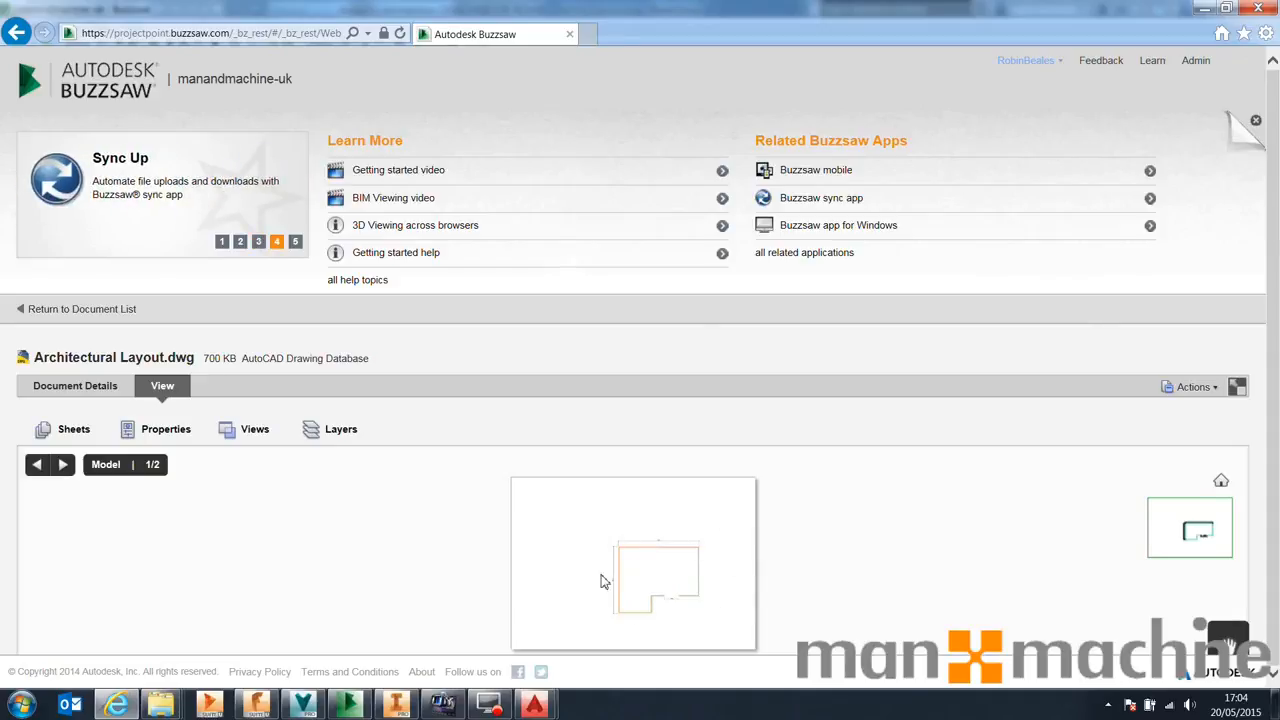
pyautogui.click(145, 318)
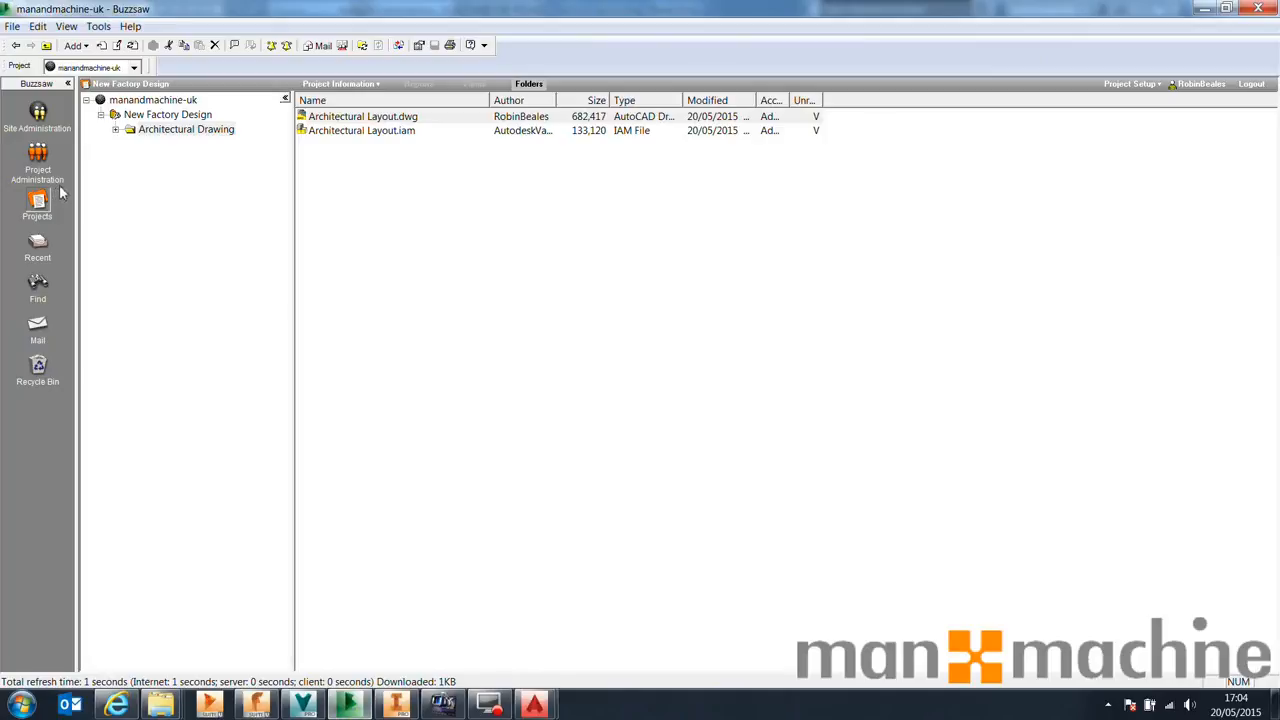
# Open the project administration settings for the New Factory Design project in Buzzsaw
pyautogui.click(126, 116)
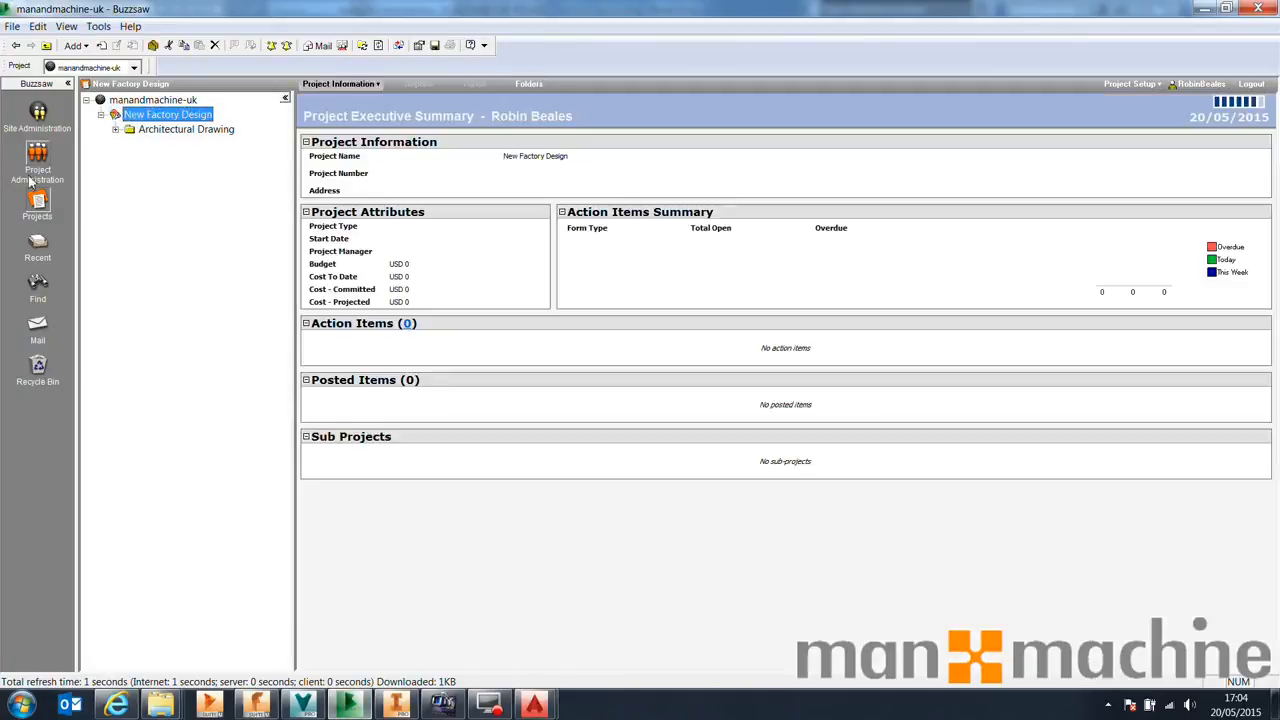
pyautogui.click(172, 130)
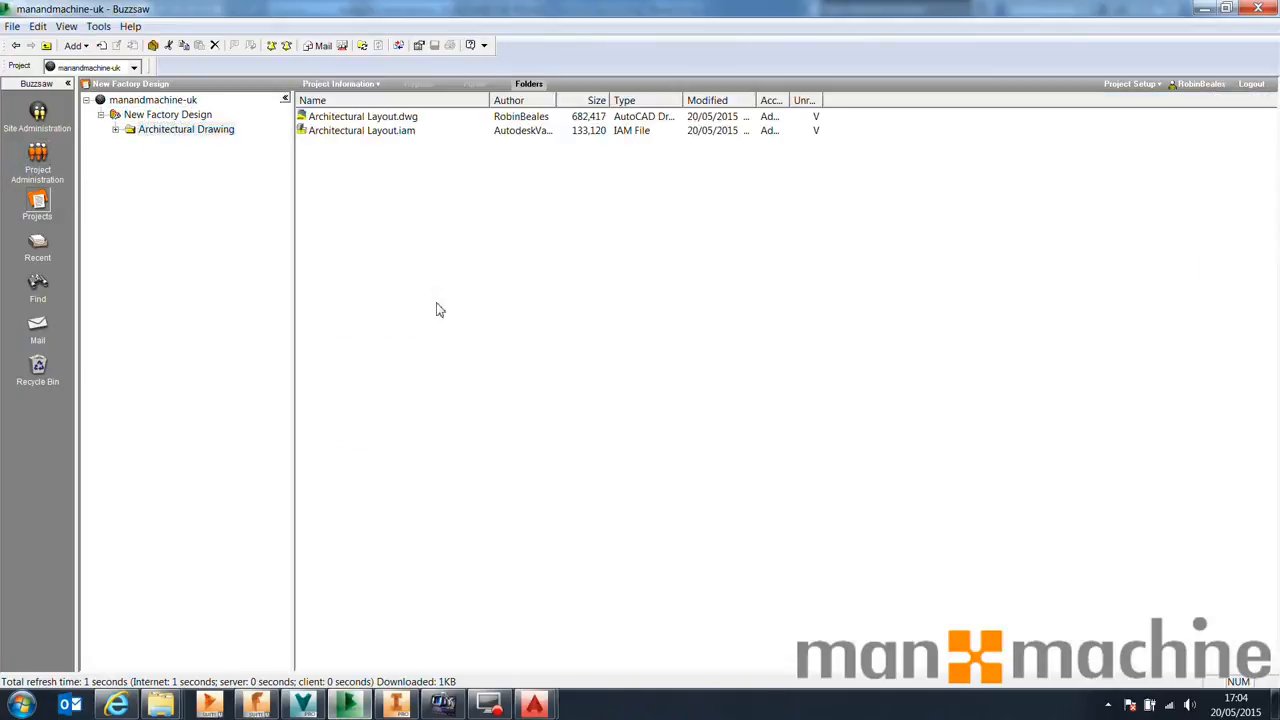
pyautogui.click(55, 178)
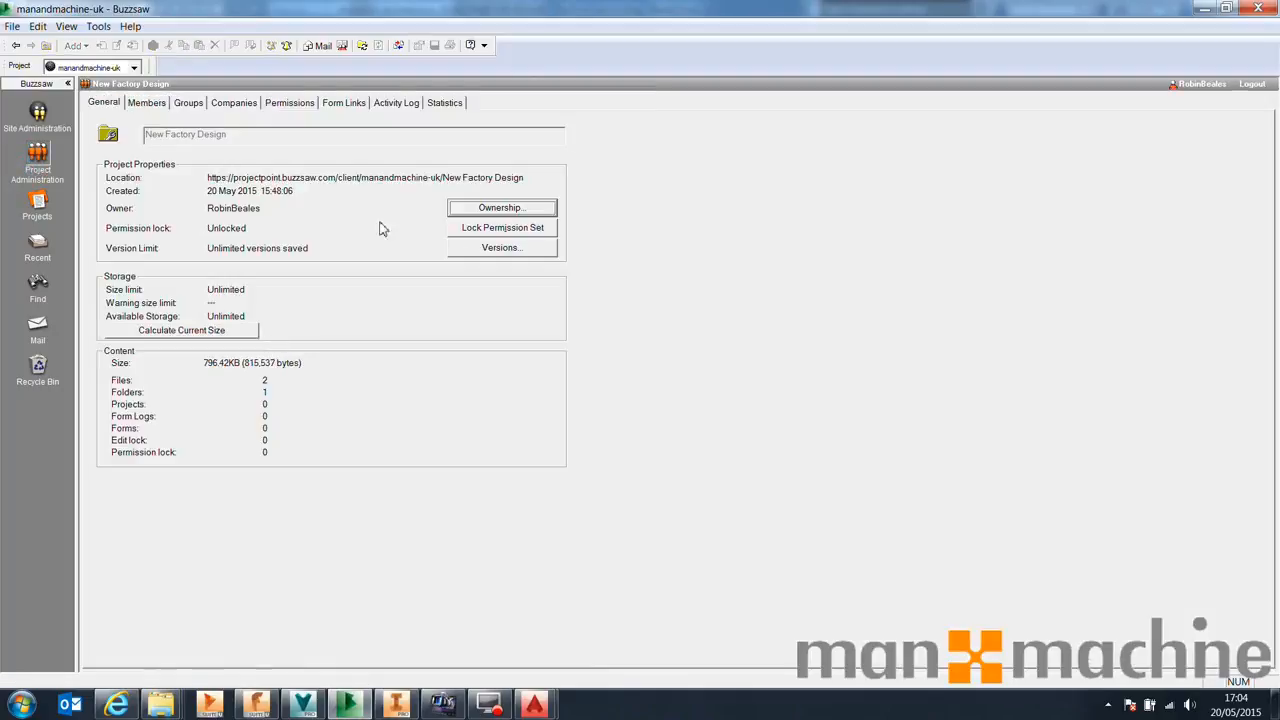
# Review the Architect member's project memberships and actual access for the New Factory Design project
pyautogui.click(145, 102)
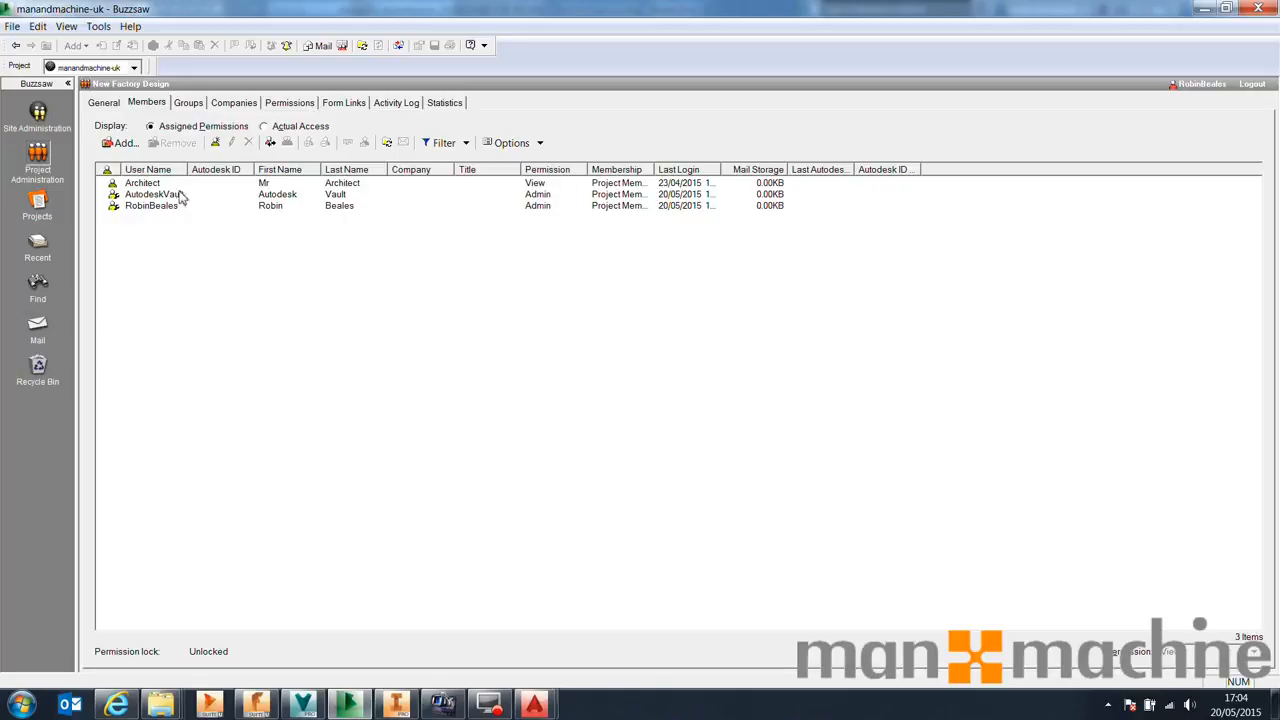
pyautogui.click(148, 184)
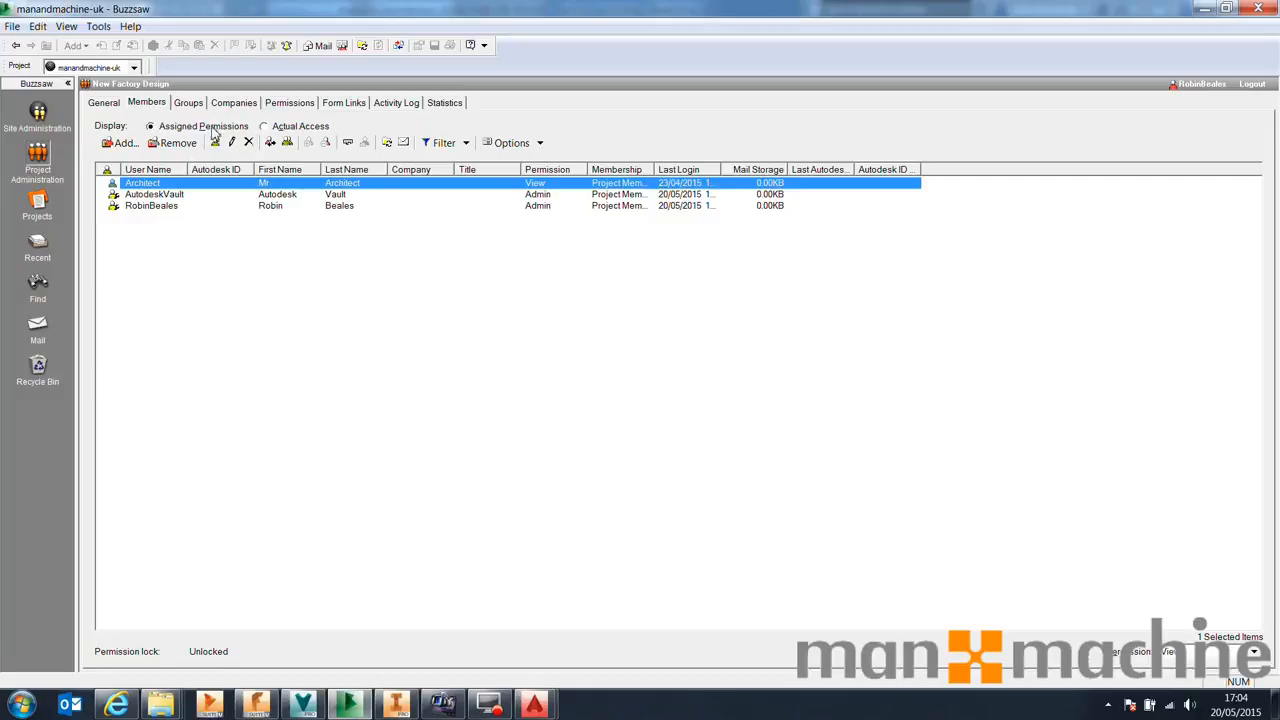
pyautogui.rightClick(183, 189)
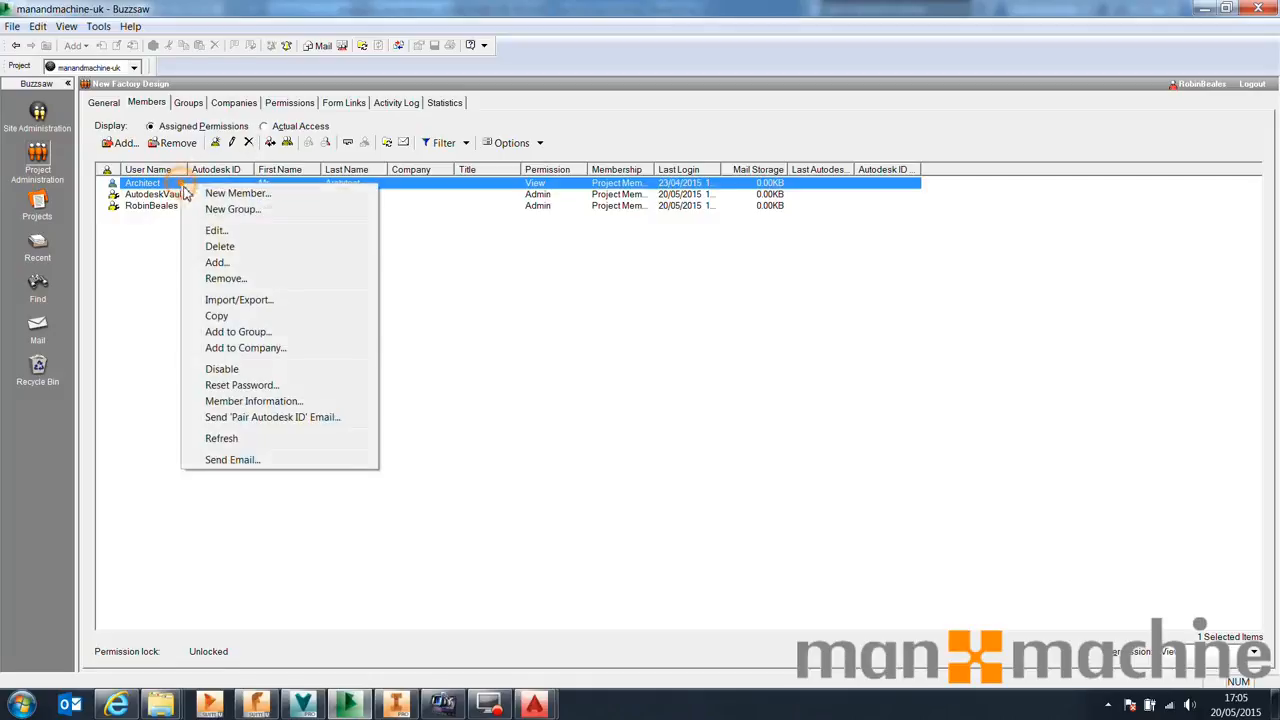
pyautogui.click(234, 233)
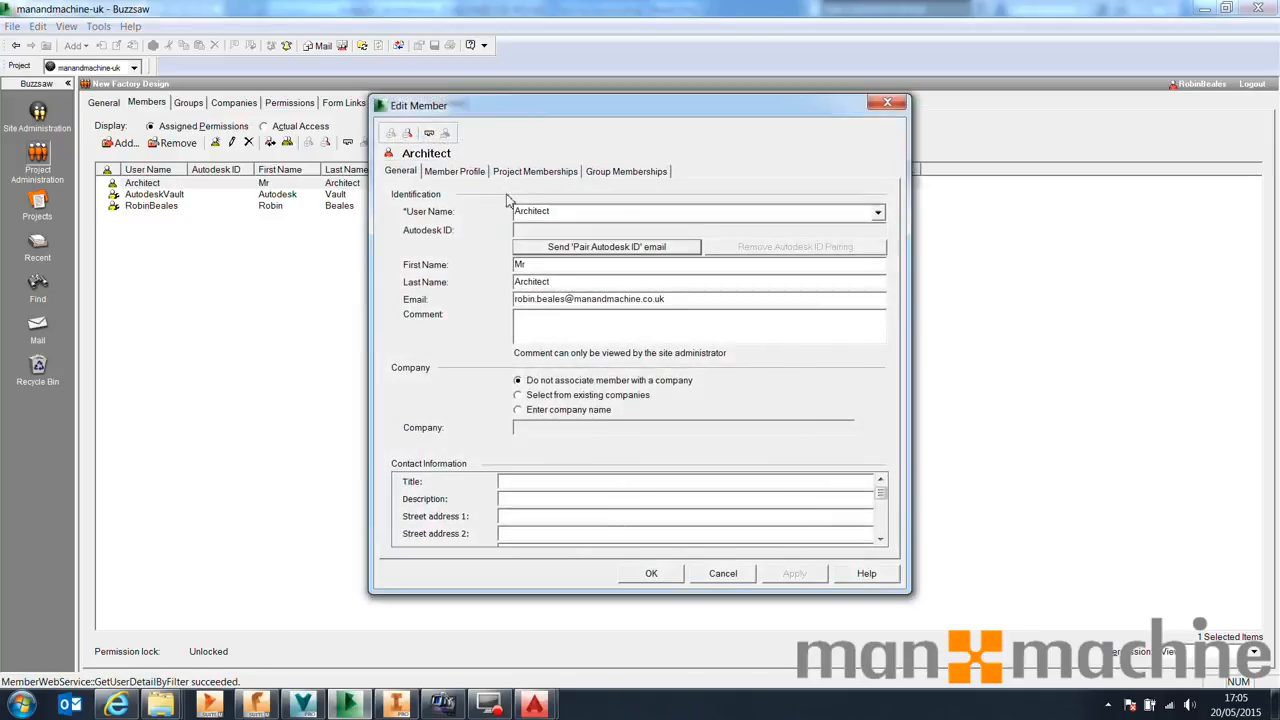
pyautogui.click(502, 172)
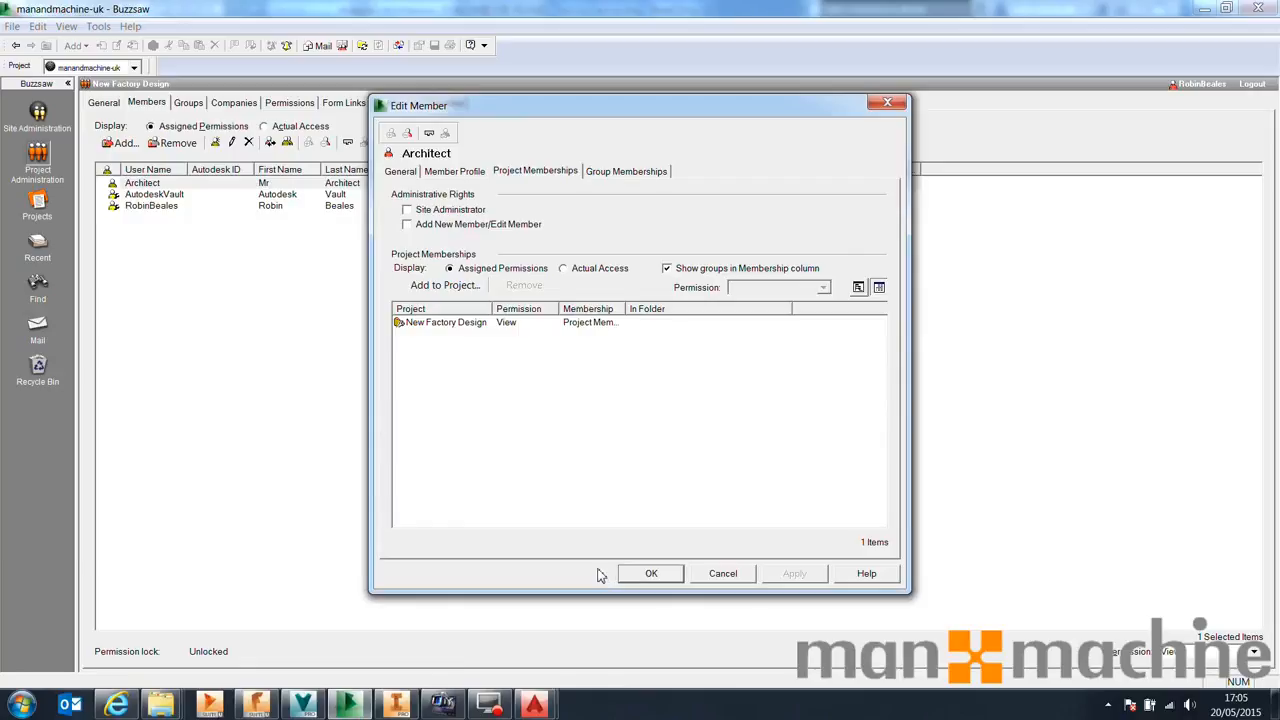
pyautogui.click(468, 323)
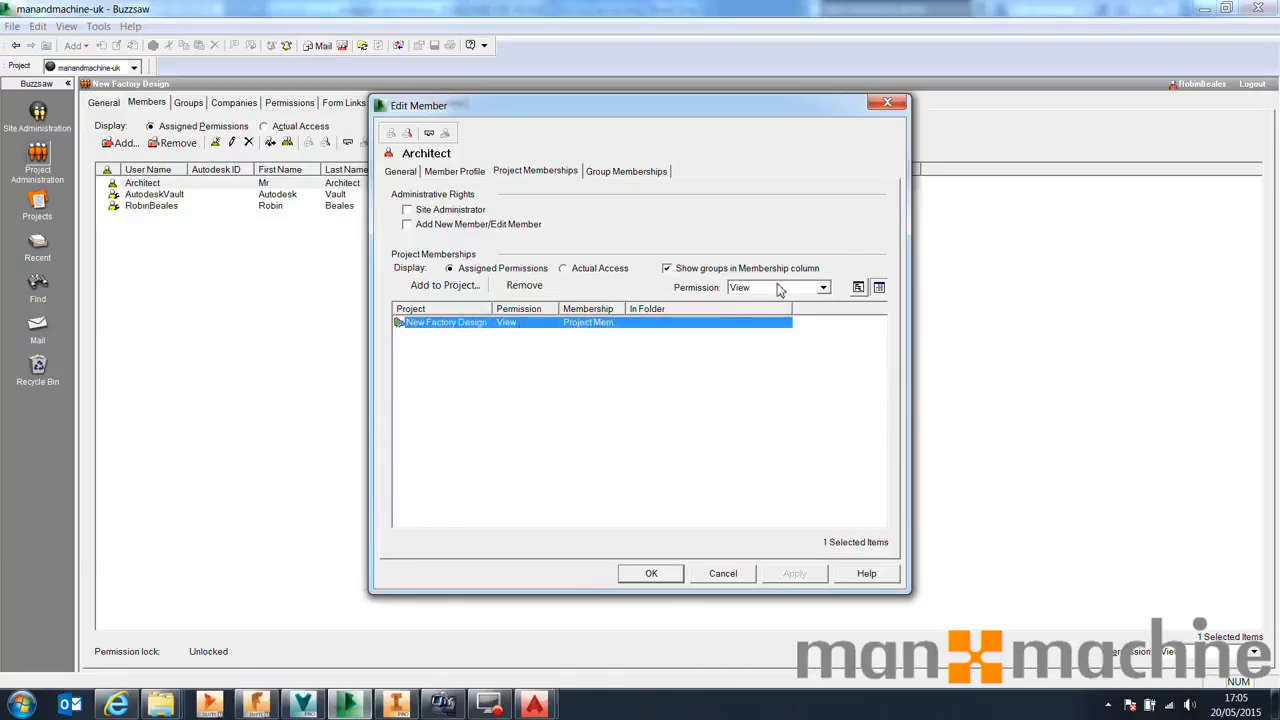
pyautogui.click(564, 268)
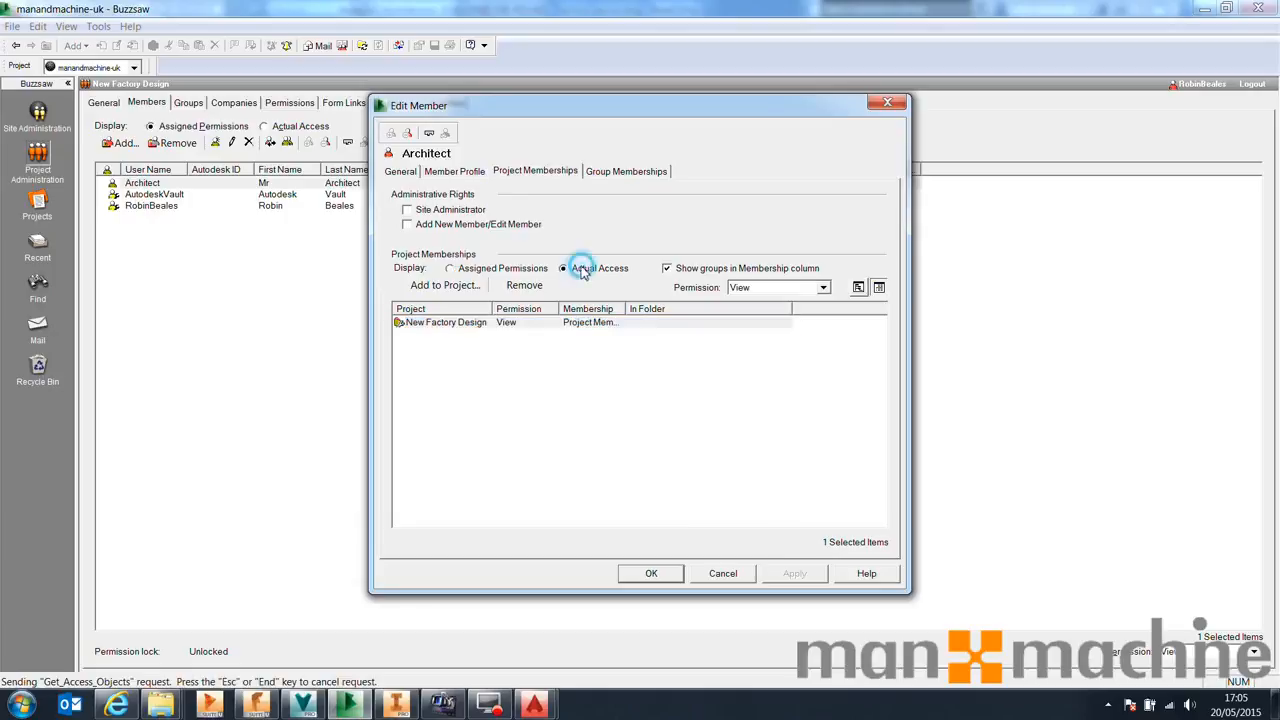
pyautogui.click(651, 575)
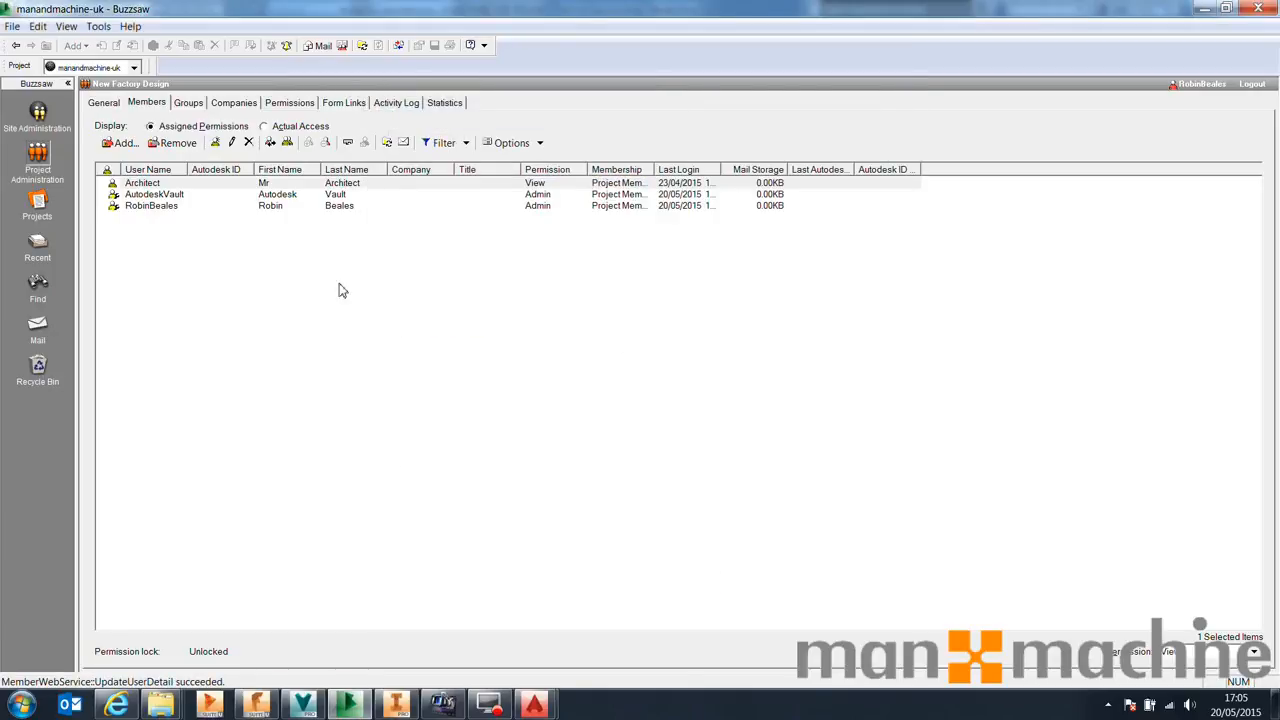
# Inspect the members' permissions on the Architectural Drawing folder of the project
pyautogui.click(293, 127)
pyautogui.click(289, 102)
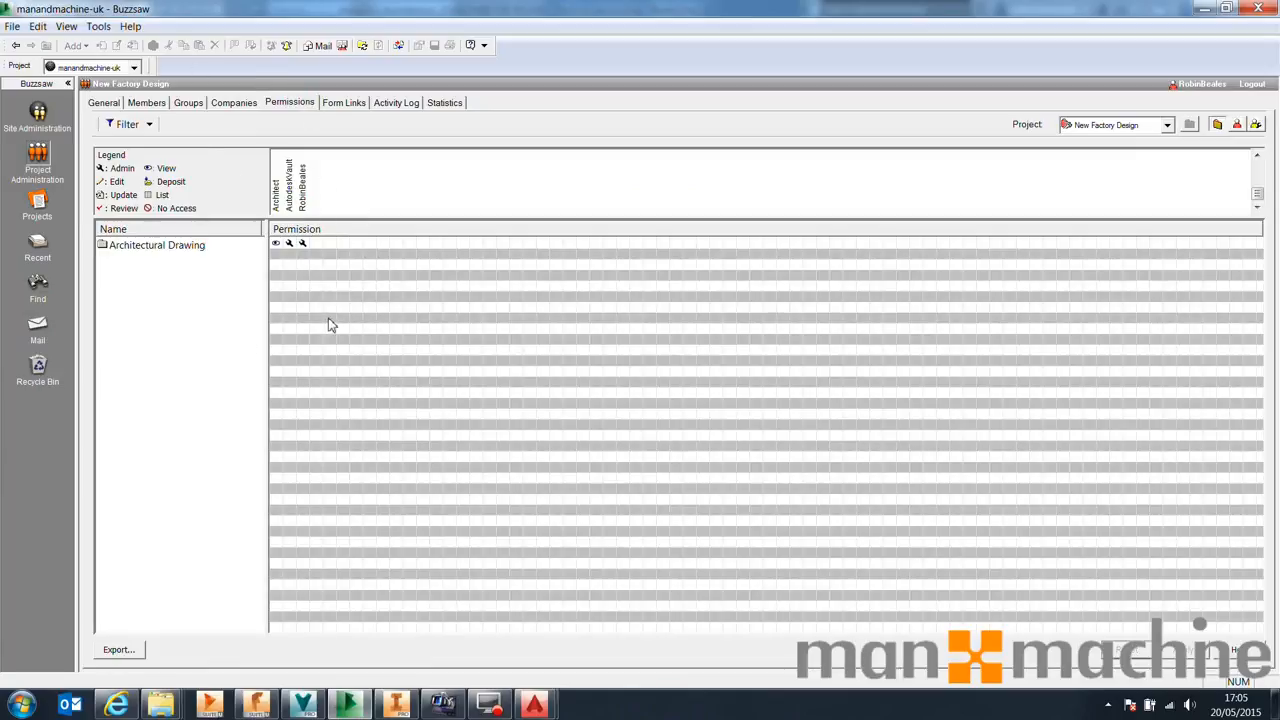
pyautogui.click(167, 249)
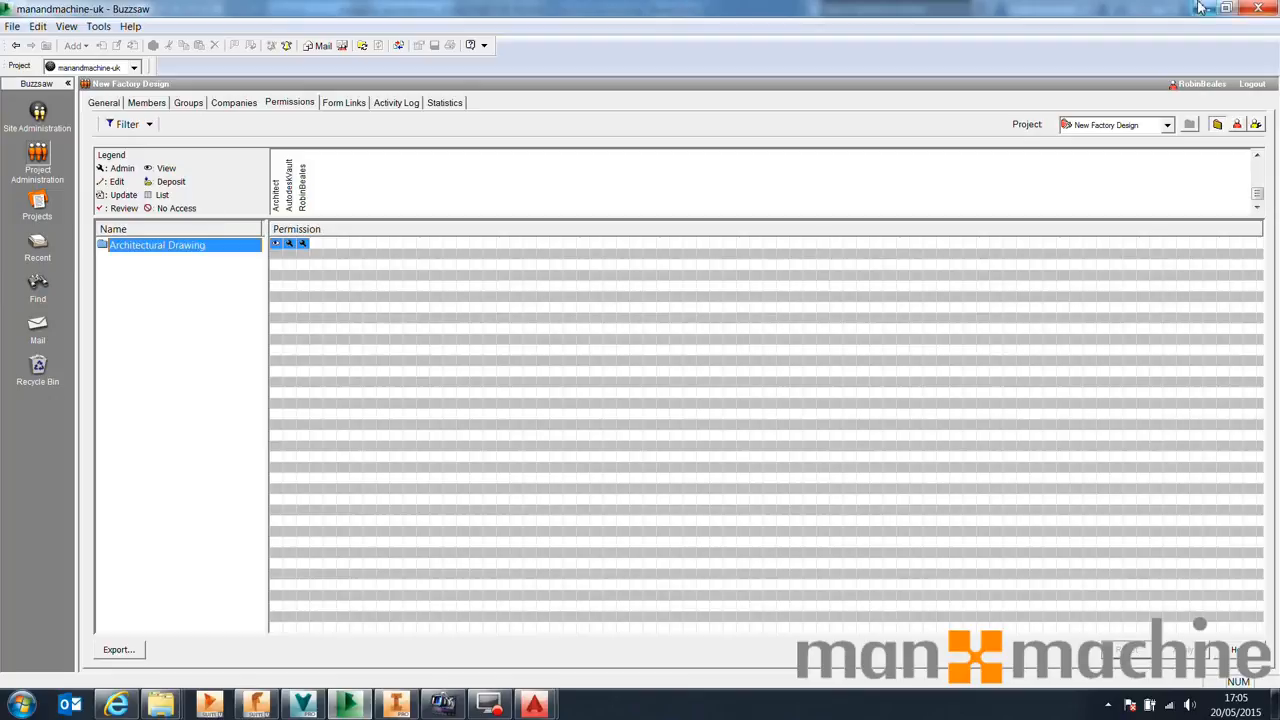
# Switch to Vault, refresh the view and select Architectural Layout.dwg in the Architecture folder
pyautogui.click(1275, 704)
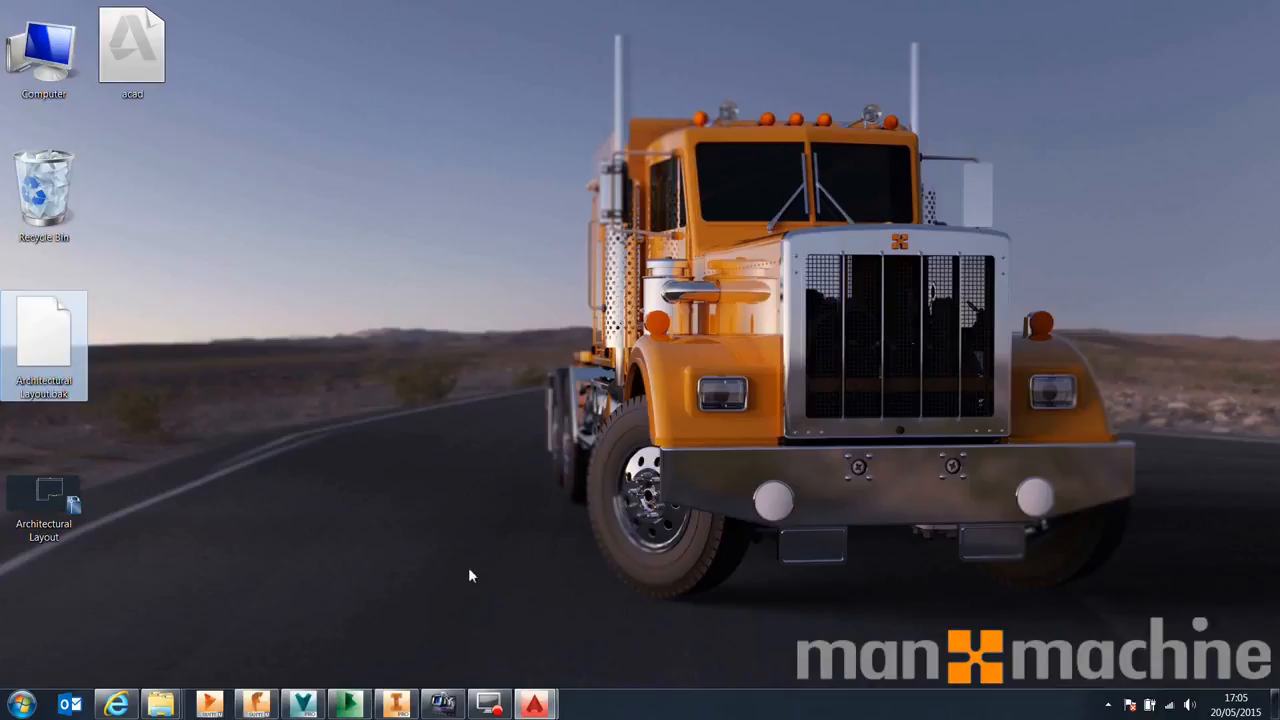
pyautogui.click(303, 705)
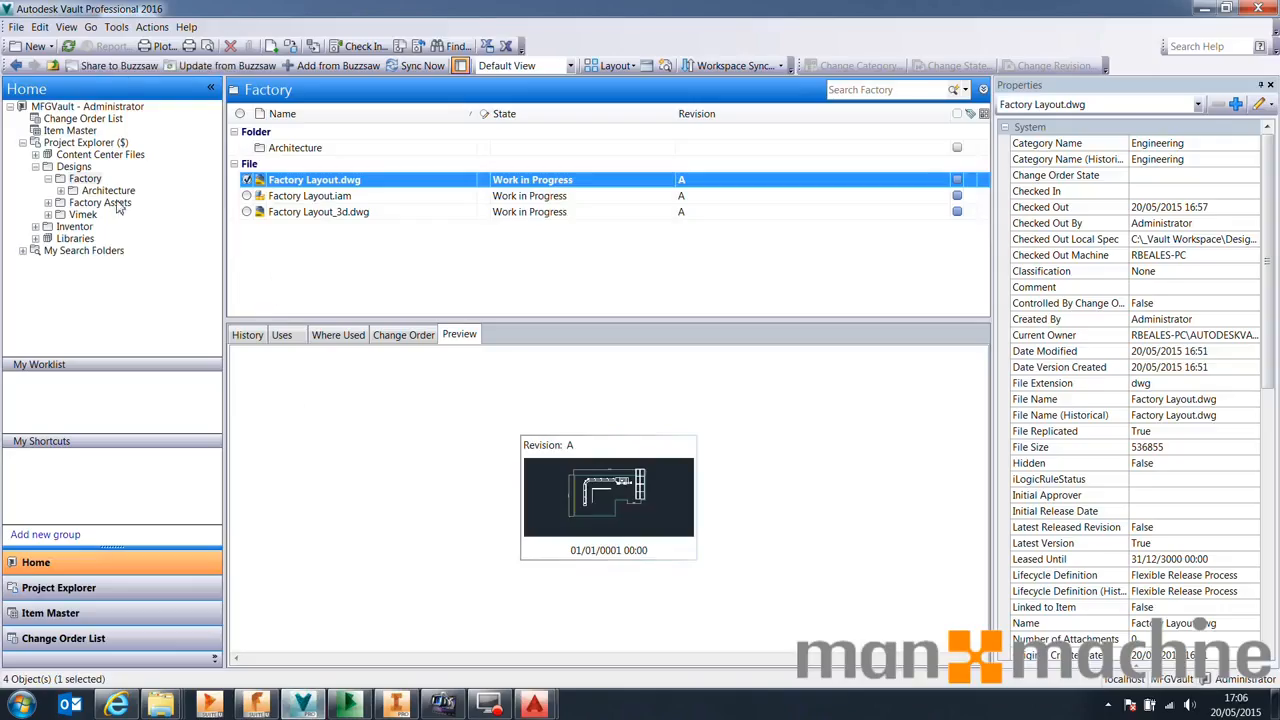
pyautogui.click(68, 46)
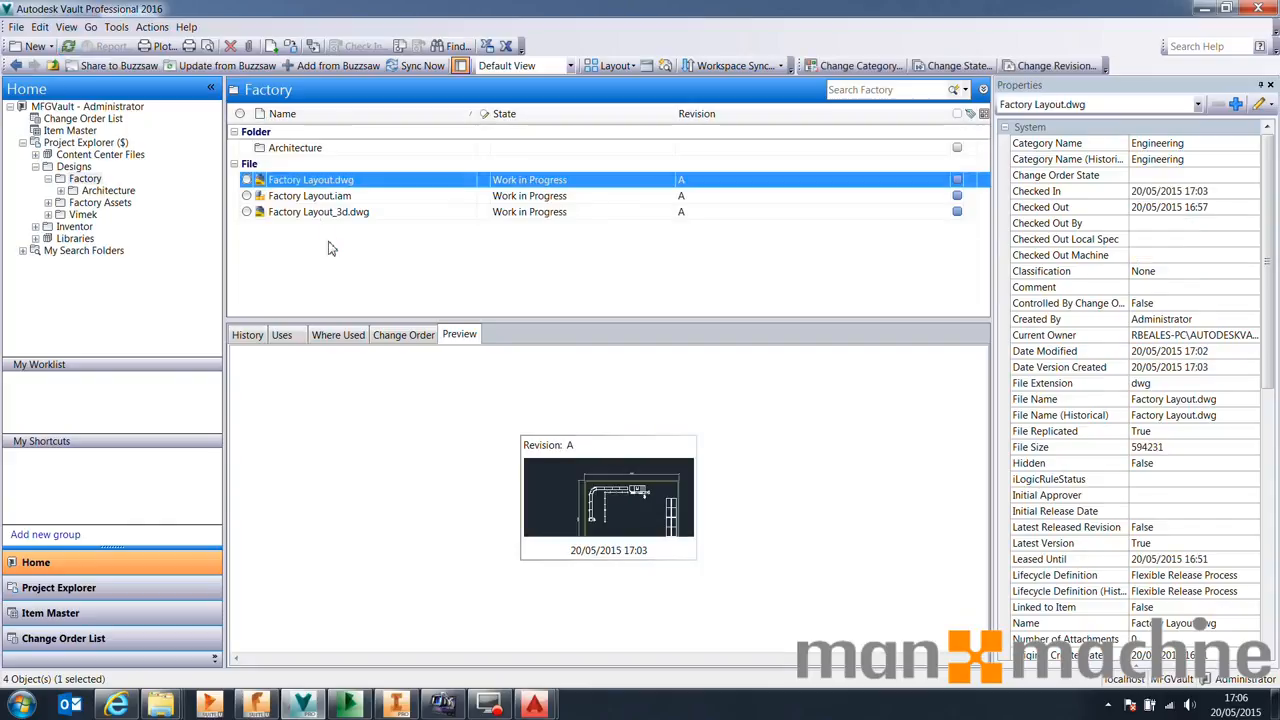
pyautogui.click(110, 191)
pyautogui.click(354, 150)
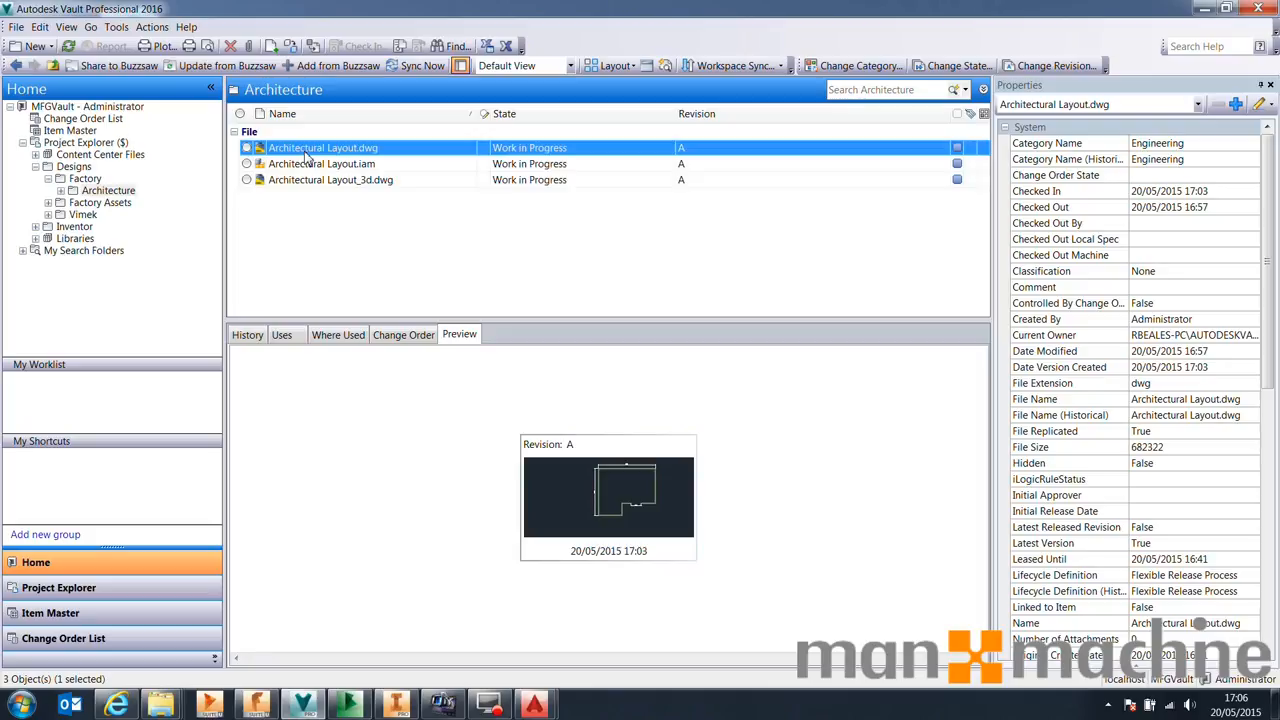
# Open the Change State dialog for Architectural Layout.dwg and browse its lifecycle states without applying any change
pyautogui.rightClick(304, 153)
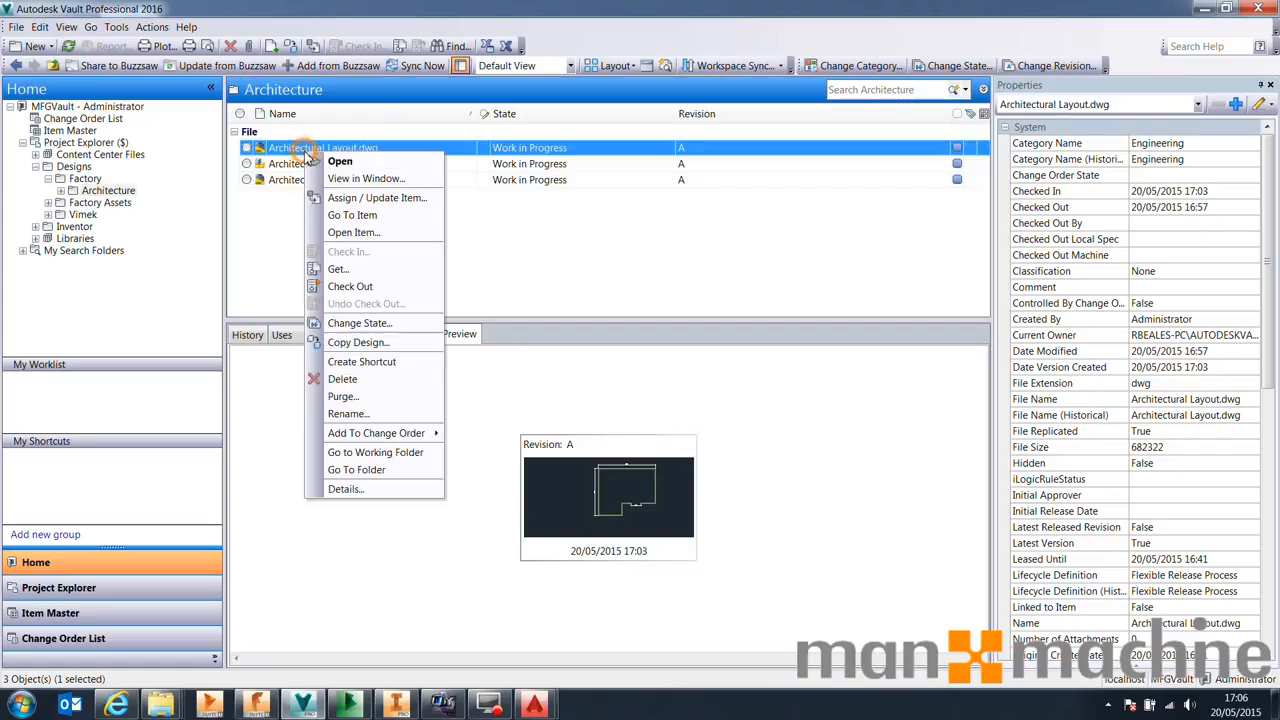
pyautogui.click(379, 325)
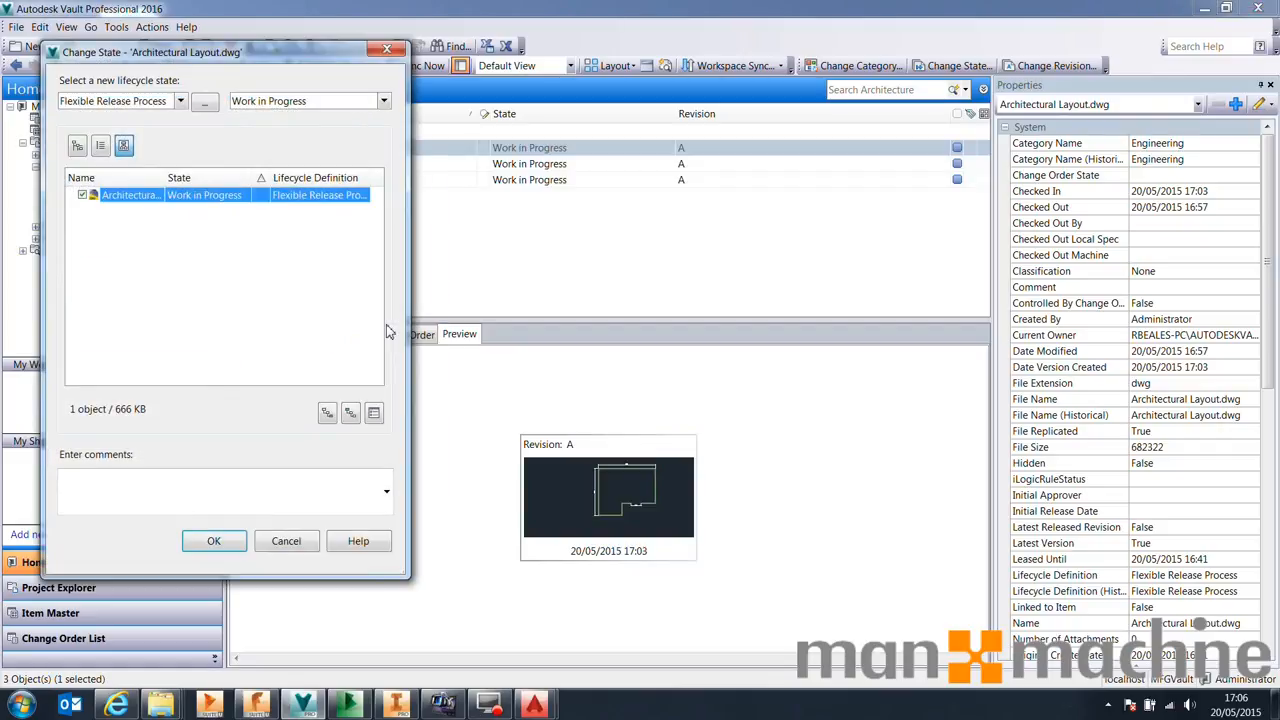
pyautogui.click(352, 104)
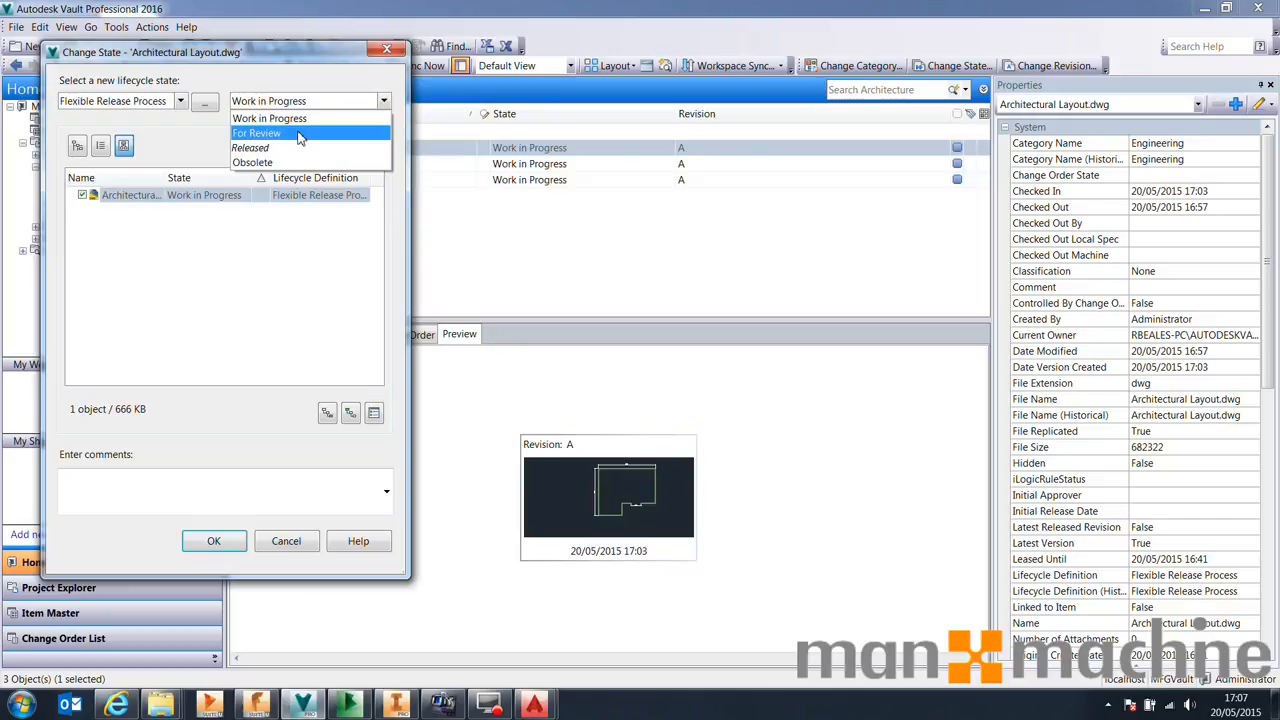
pyautogui.click(286, 540)
pyautogui.click(286, 540)
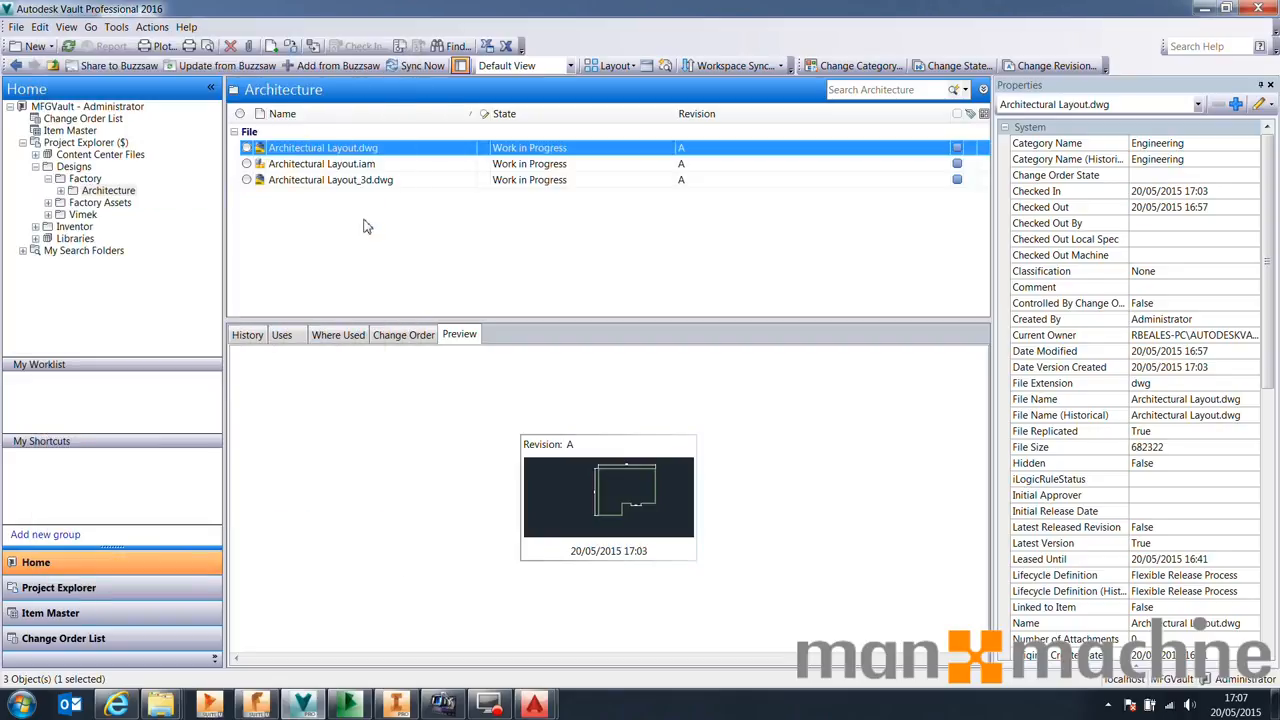